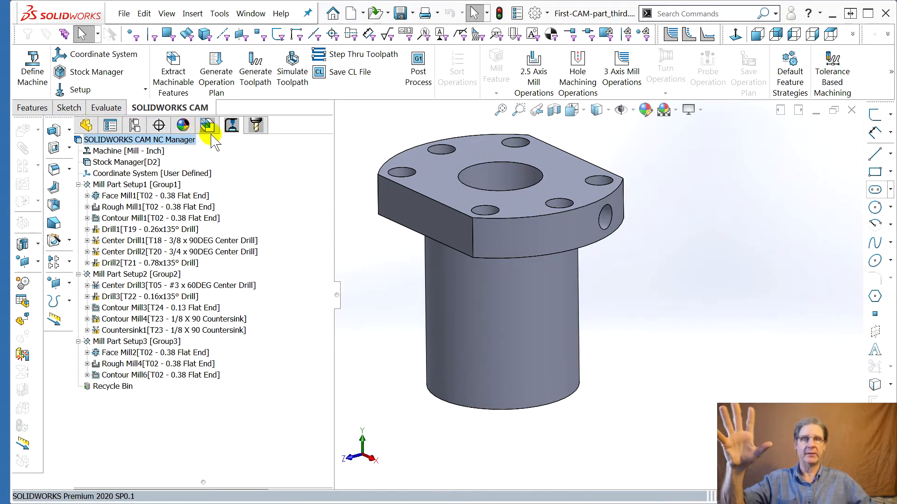
Switch between the CAM feature tree, operation tree and tool tree to review their contents
left_click(208, 127)
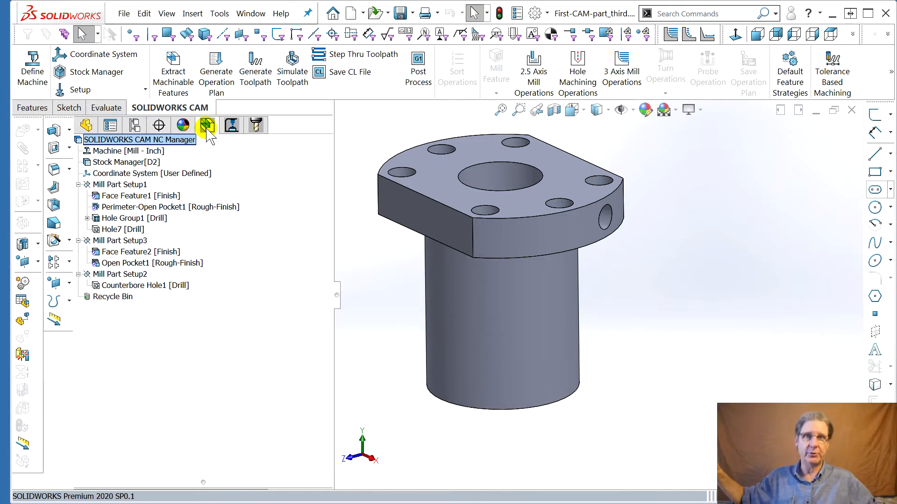
left_click(231, 130)
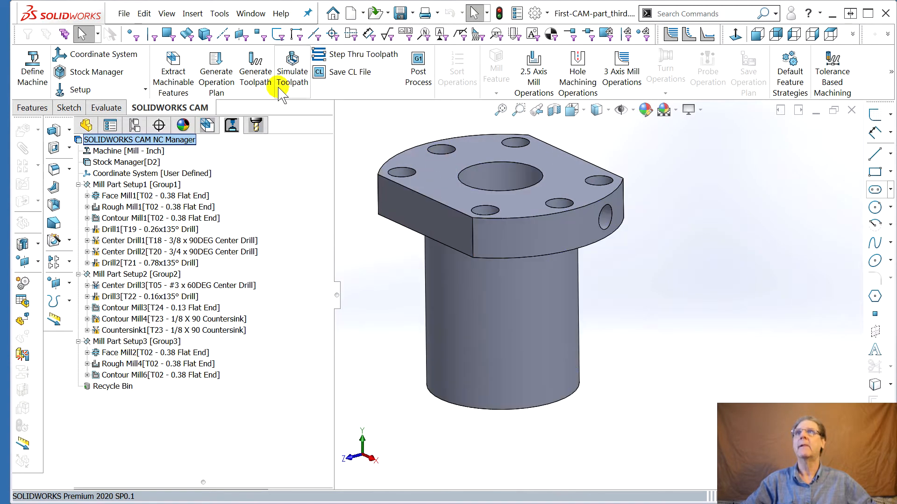
left_click(256, 126)
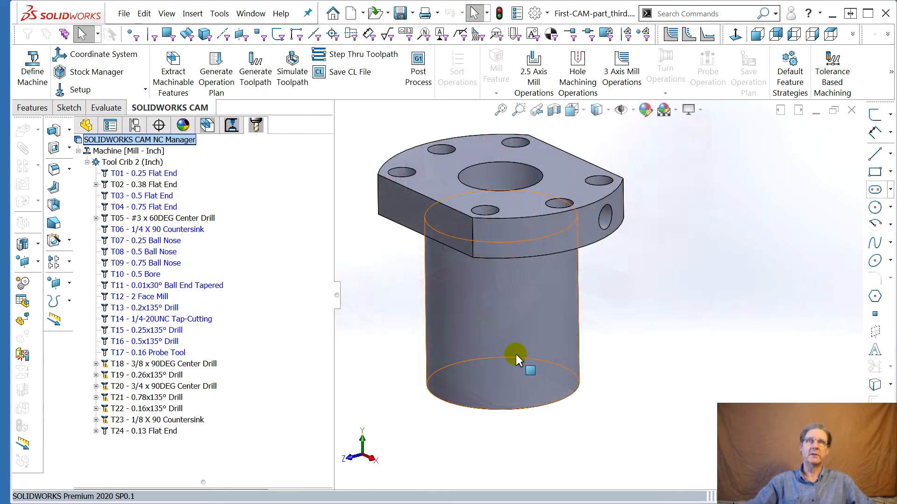
middle_click_drag(516, 356, 477, 342)
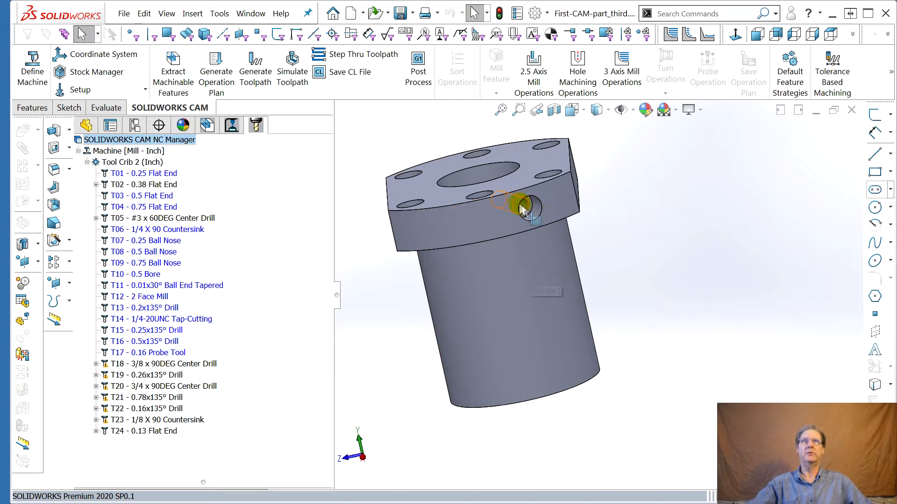
middle_click_drag(415, 282, 474, 298)
scroll(525, 224, "down", 4)
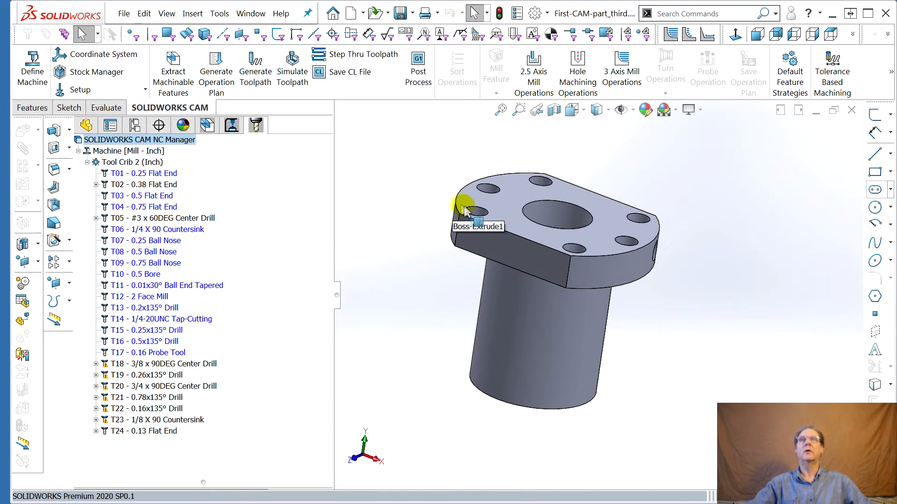
middle_click_drag(525, 224, 731, 330)
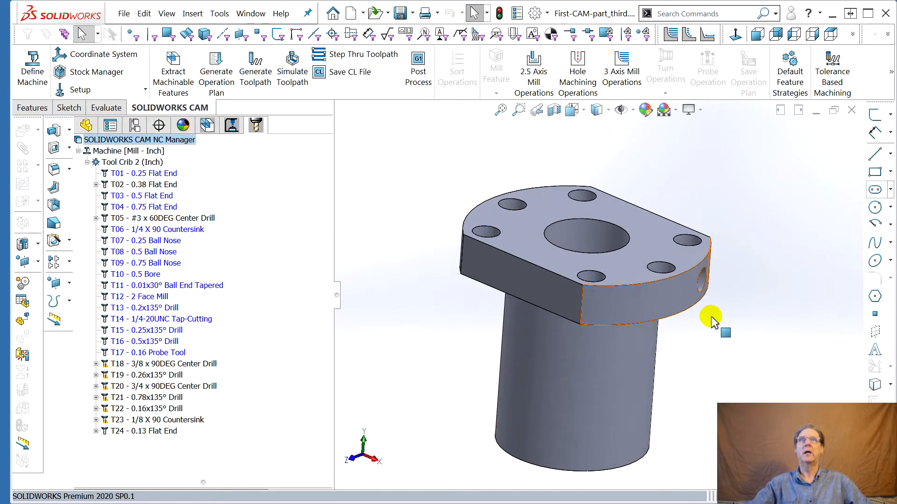
Open the toolpath statistics for the whole NC Manager in the operation tree to review the estimated machining time
left_click(232, 125)
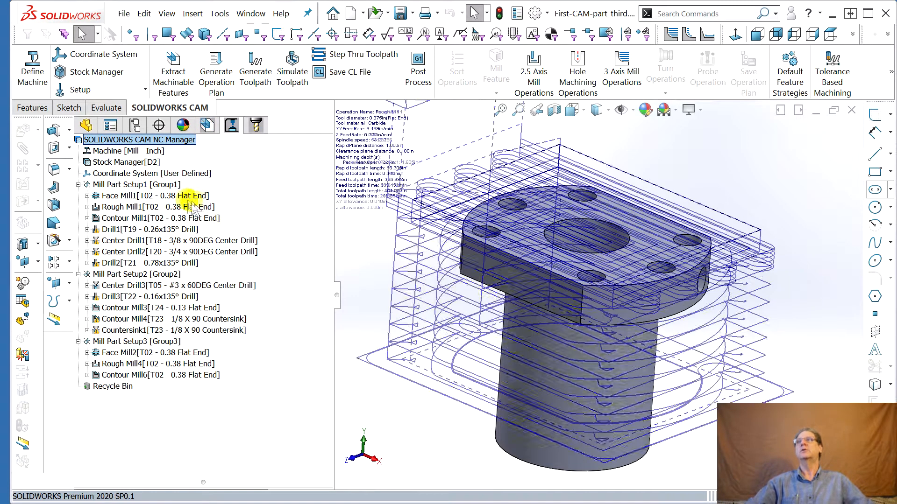
right_click(137, 140)
left_click(172, 148)
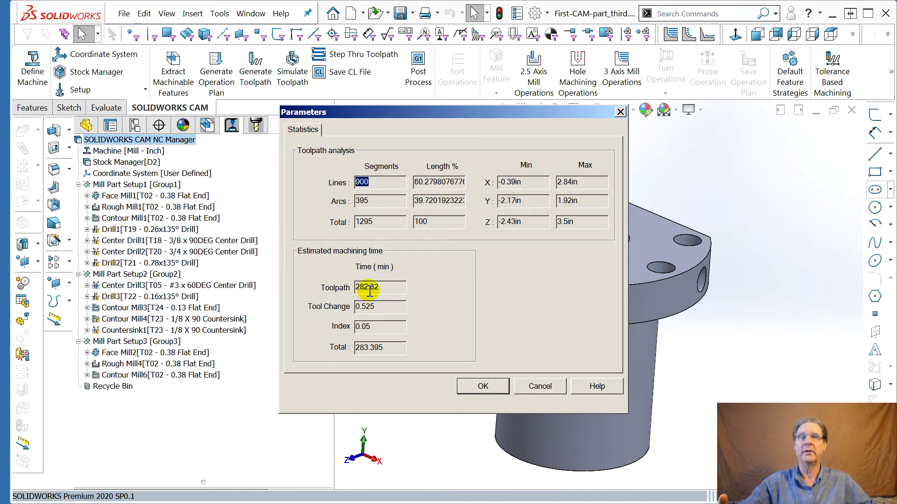
left_click(537, 387)
Open Mill Part Setup1's definition and review its toolpath statistics, then close the dialog
mouse_move(167, 220)
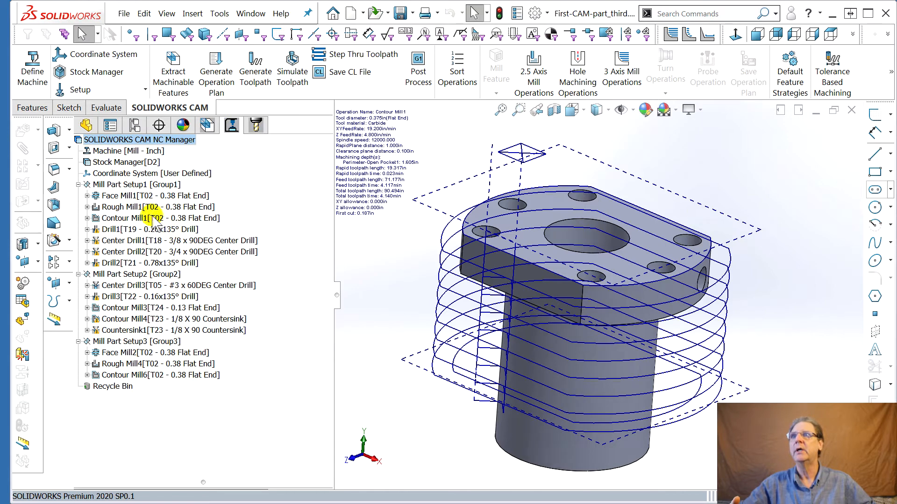
right_click(139, 187)
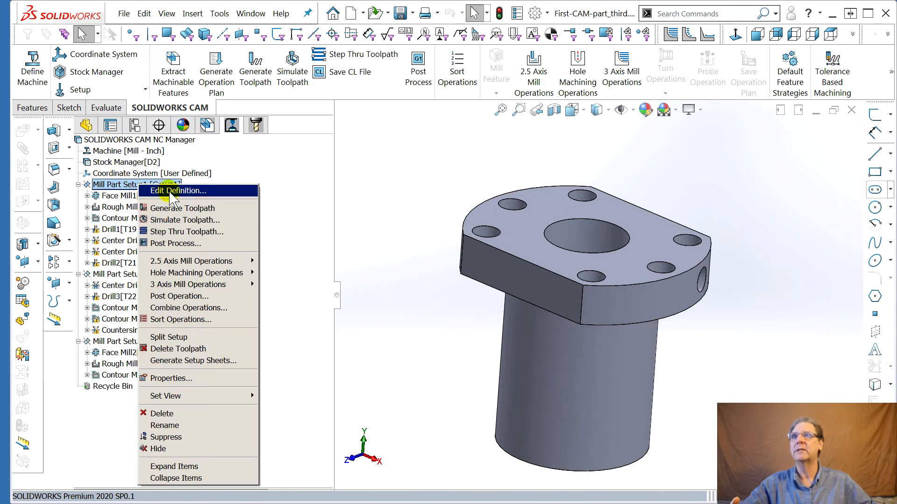
left_click(206, 190)
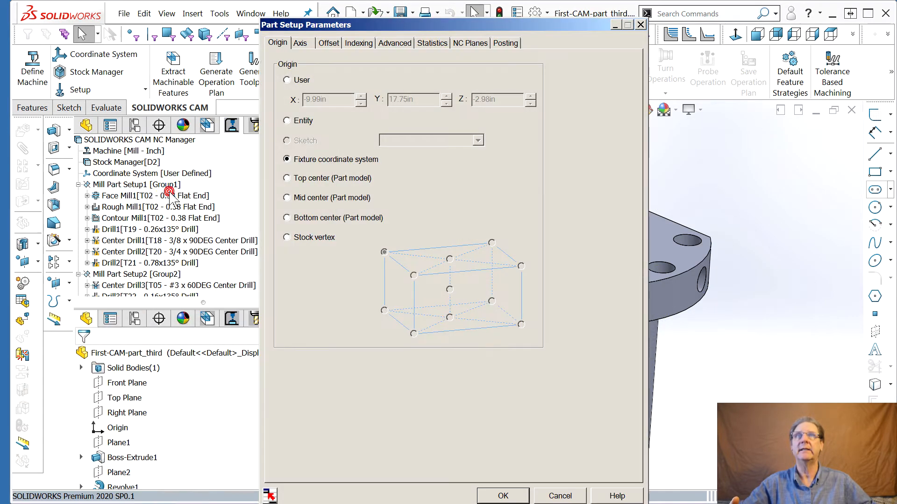
left_click(441, 45)
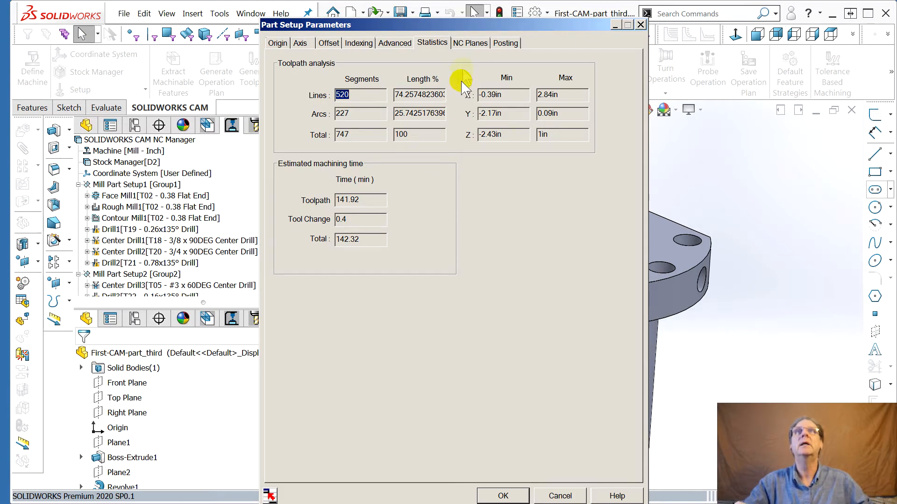
left_click_drag(478, 25, 896, 25)
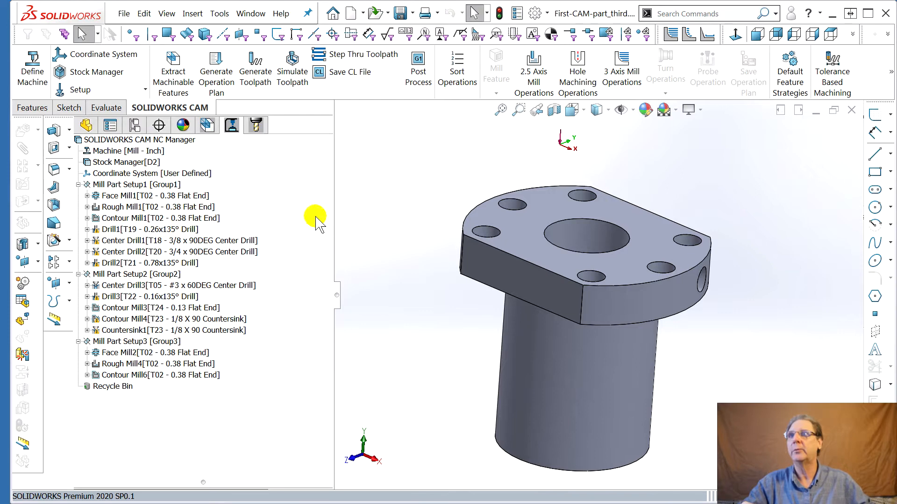
Open Contour Mill1's operation parameters and review its estimated machining time on the Optimize tab
left_click(124, 263)
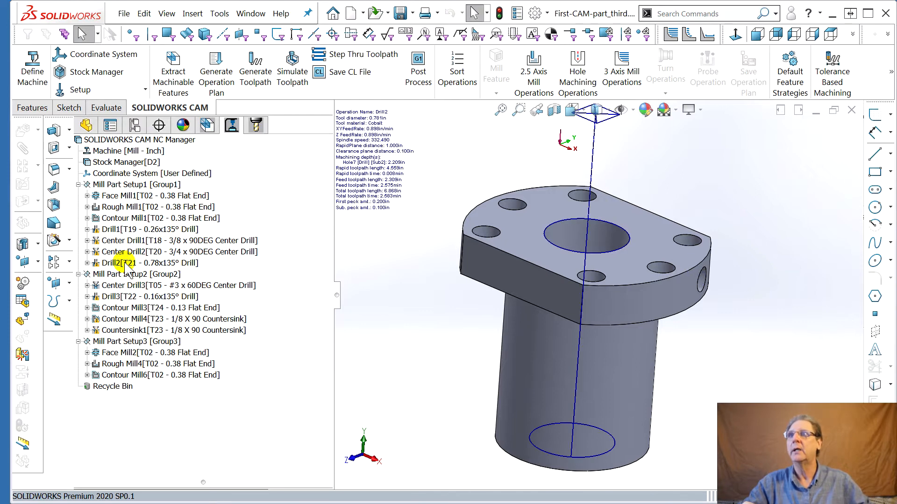
left_click(123, 219)
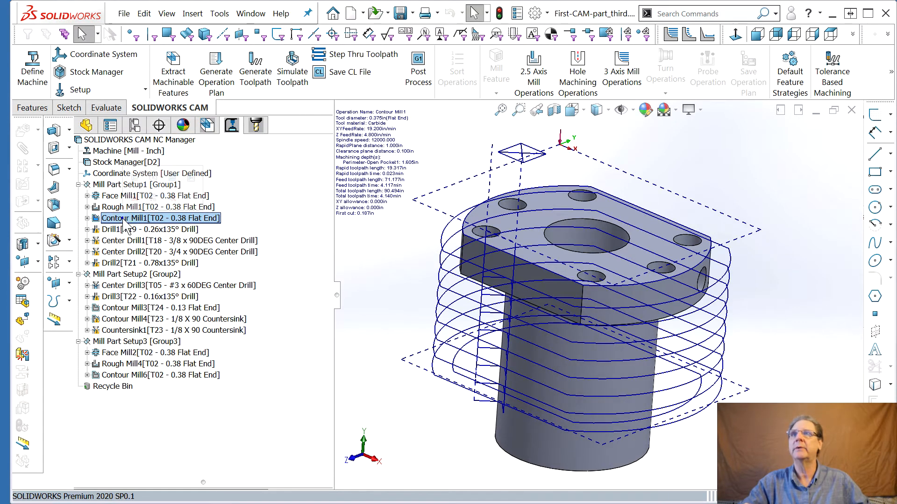
right_click(124, 220)
left_click(233, 225)
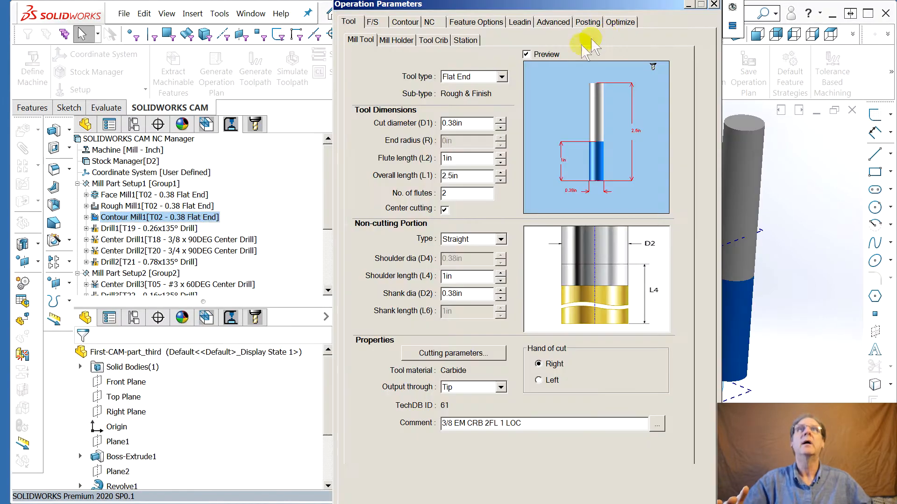
left_click(621, 21)
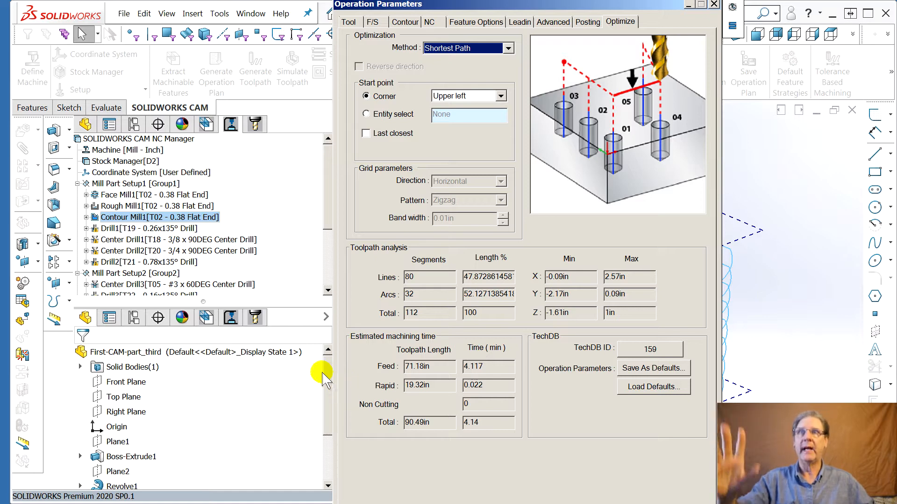
double_click(492, 368)
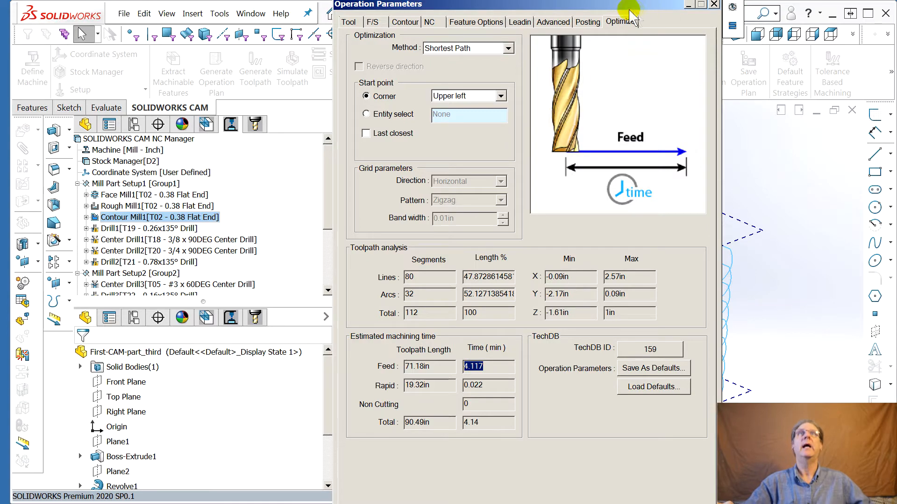
key("Escape")
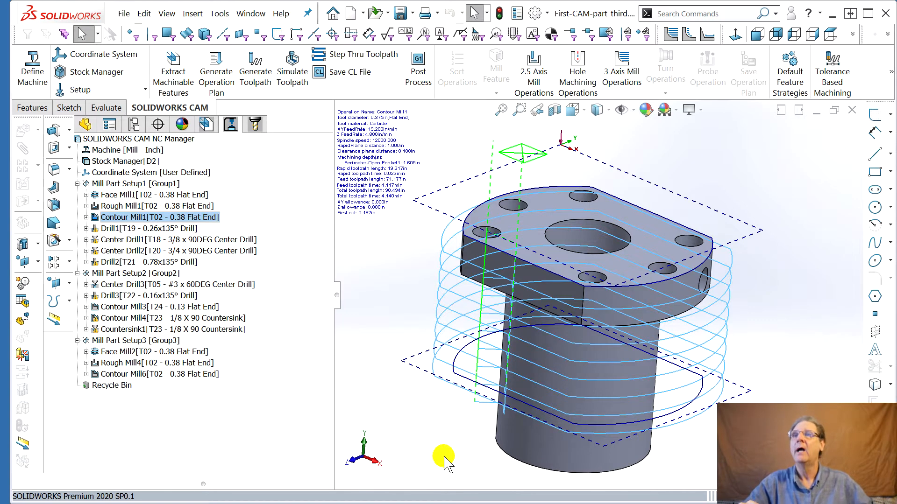
Edit the Stock Manager and set the stock material to 6061-T6
left_click(78, 184)
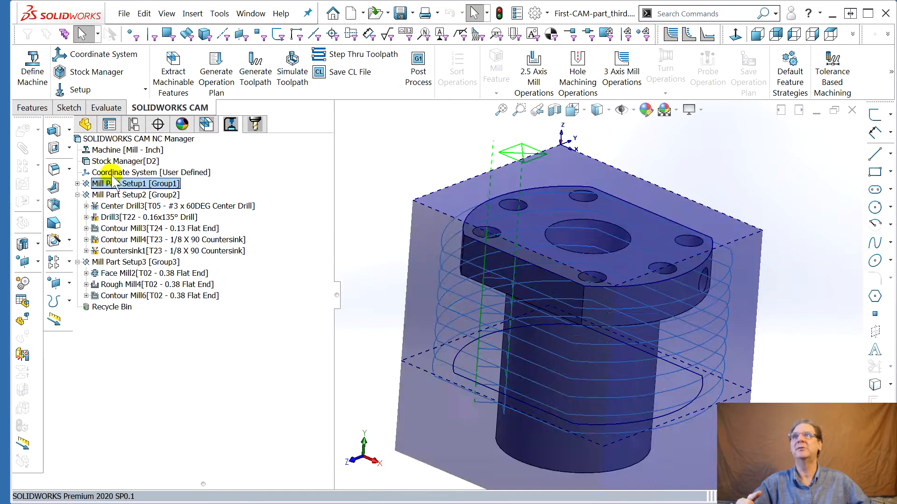
left_click(119, 139)
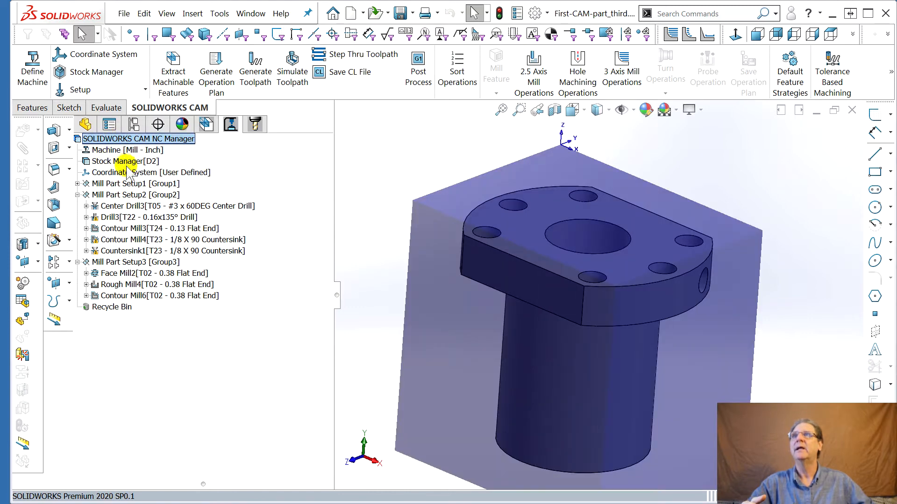
left_click(126, 162)
middle_click_drag(690, 331, 623, 370)
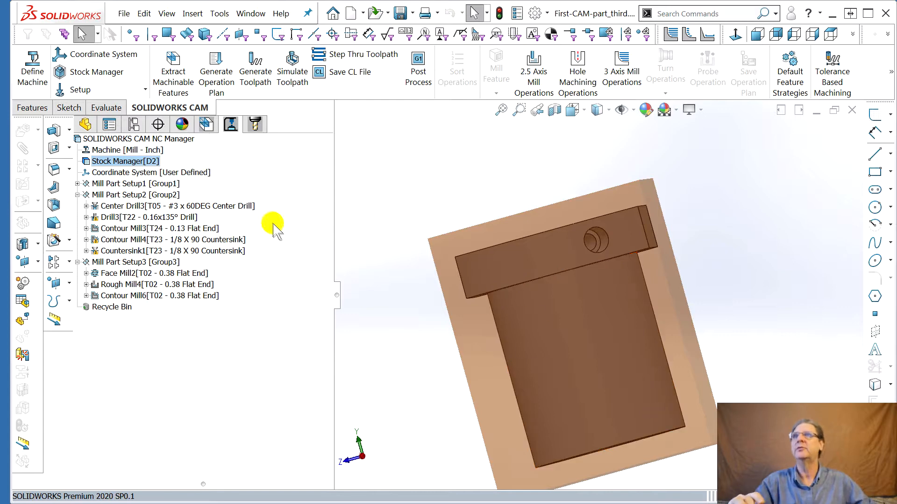
double_click(140, 161)
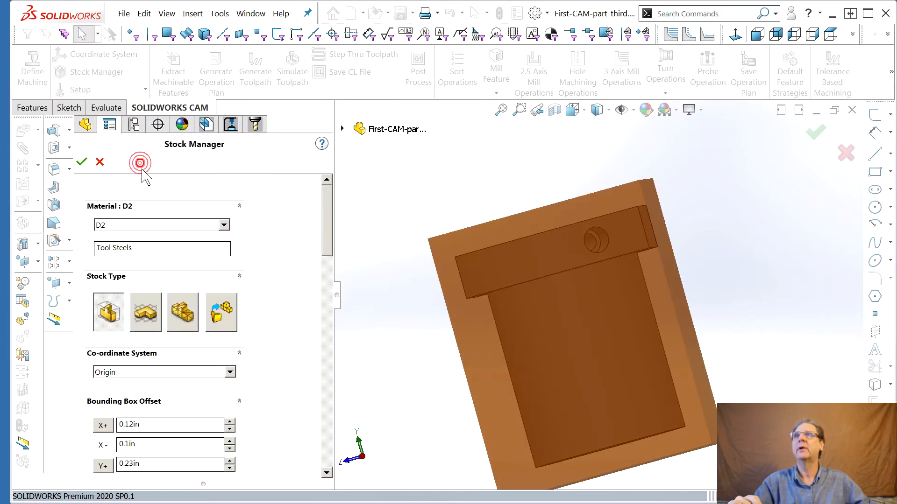
left_click_drag(326, 242, 326, 248)
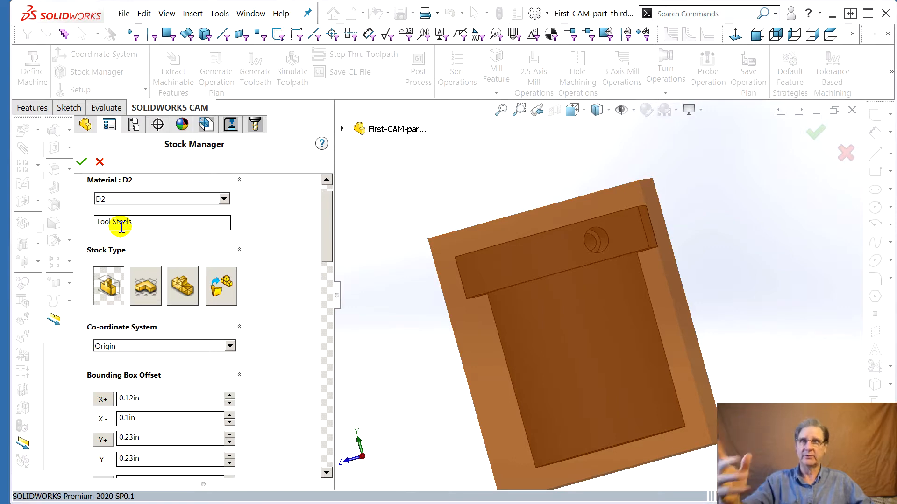
left_click(224, 199)
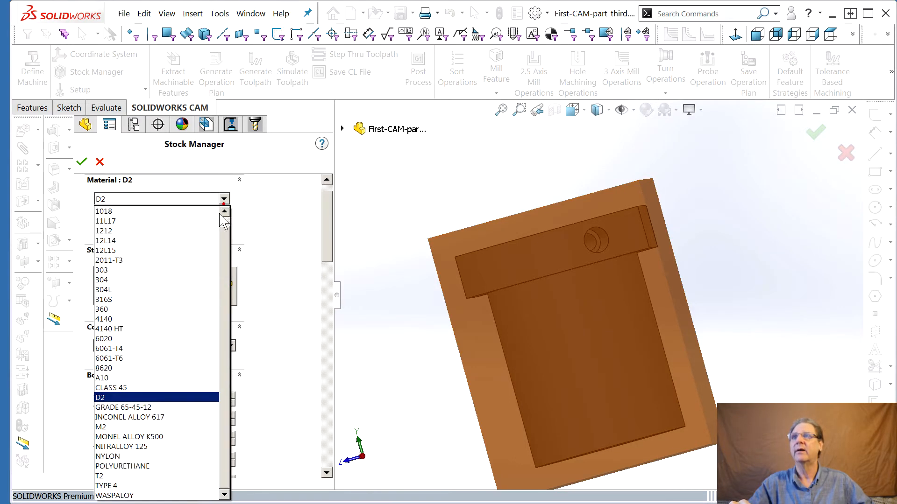
left_click(154, 358)
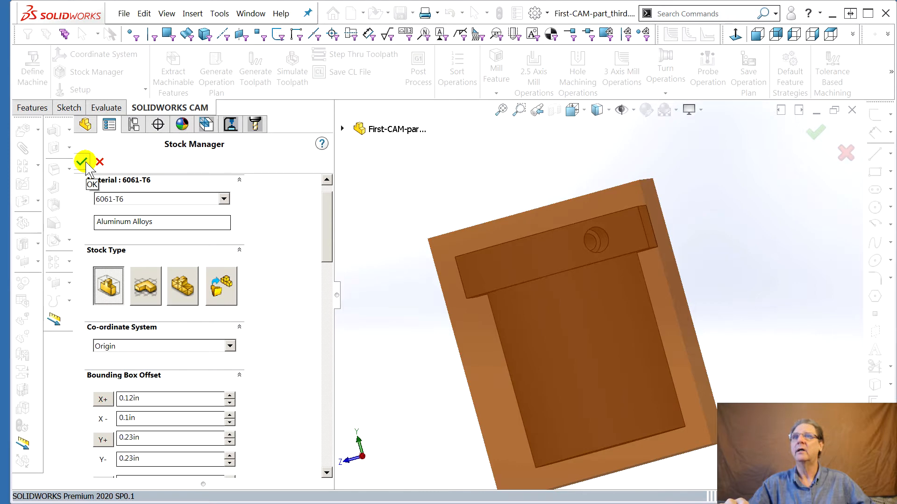
Inspect the stock bounding box offsets around the part and confirm the Stock Manager
middle_click_drag(513, 323, 506, 306)
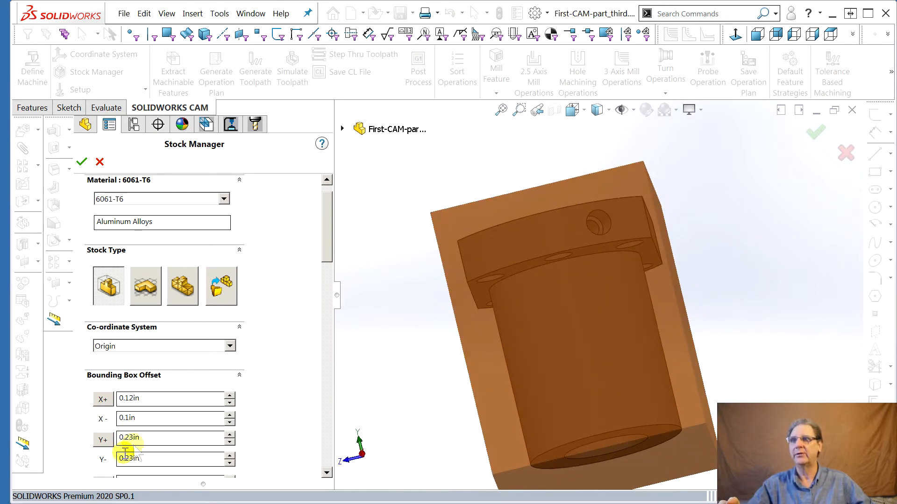
scroll(310, 254, "down", 3)
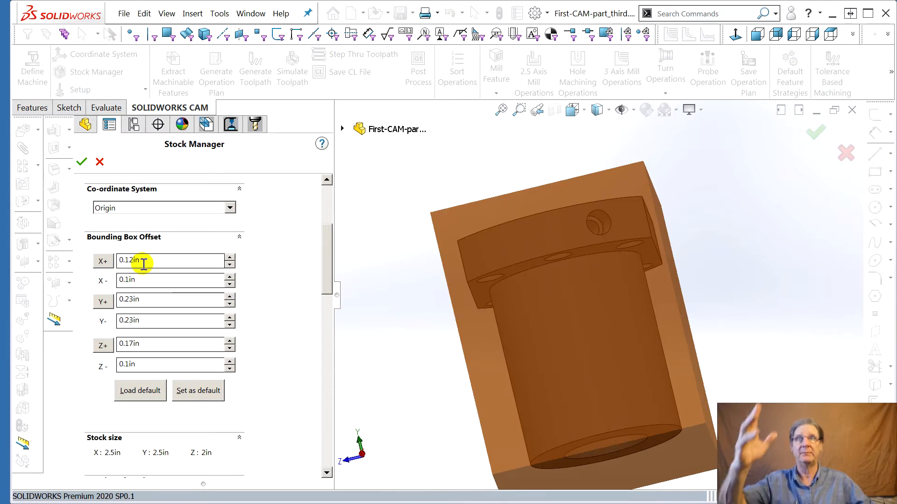
mouse_move(420, 294)
middle_mouse_down()
mouse_move(437, 317)
mouse_move(428, 302)
mouse_move(424, 310)
mouse_move(444, 316)
mouse_move(428, 310)
middle_mouse_up()
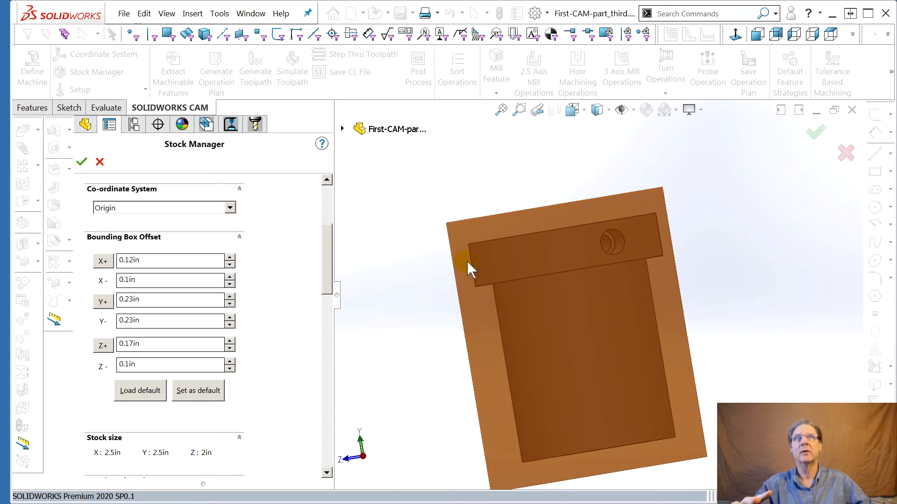
middle_click_drag(461, 263, 622, 355)
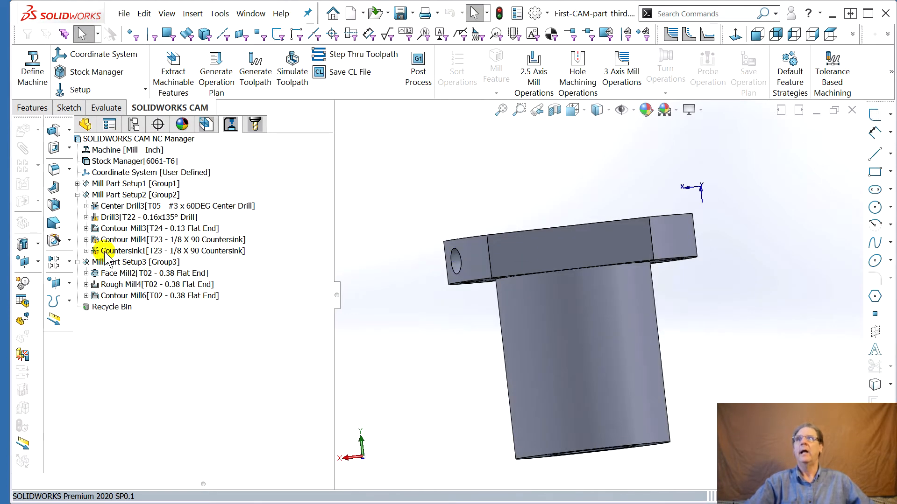
Open the NC Manager toolpath statistics again to compare the estimated machining time with the new material
right_click(112, 138)
left_click(151, 147)
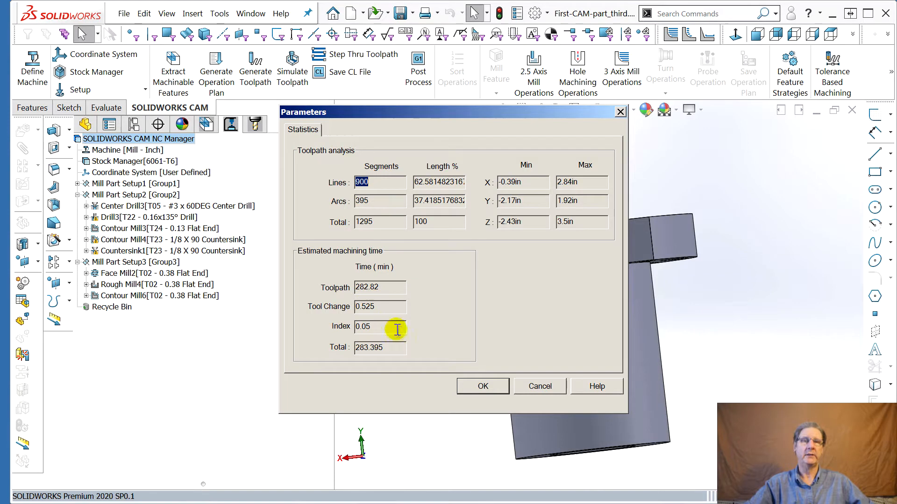
left_click(537, 387)
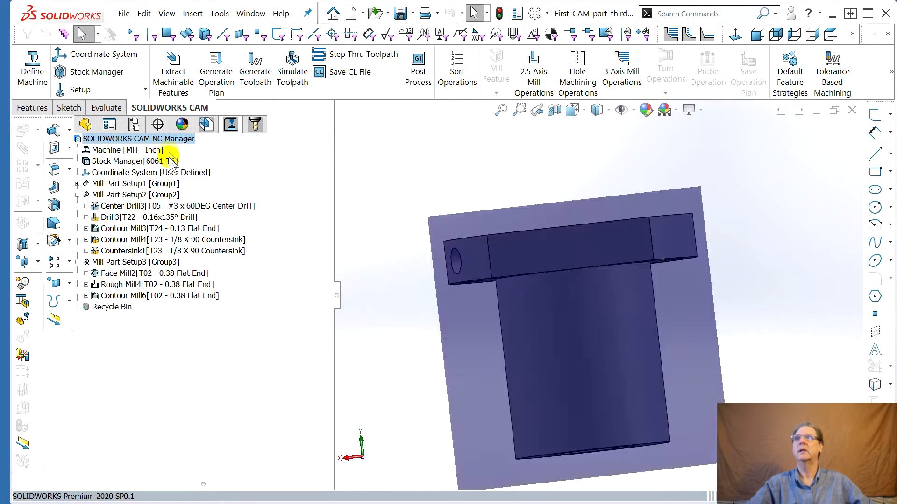
right_click(130, 139)
left_click(170, 149)
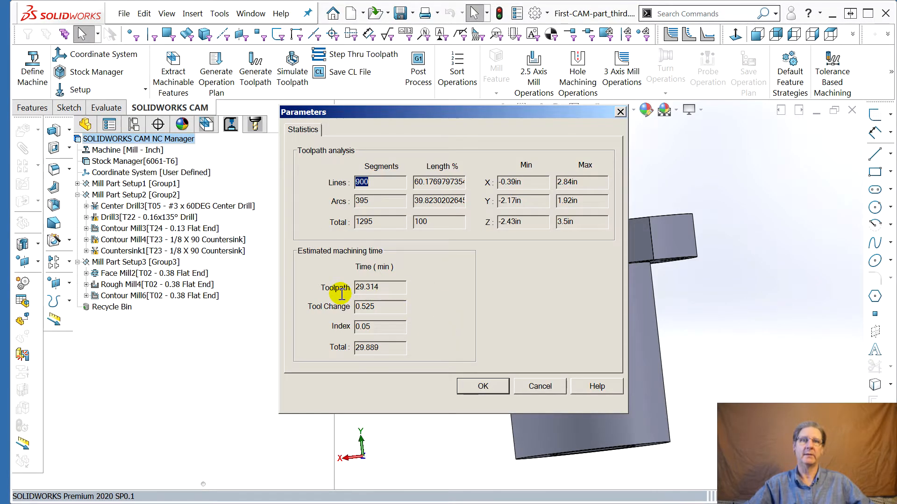
left_click(537, 387)
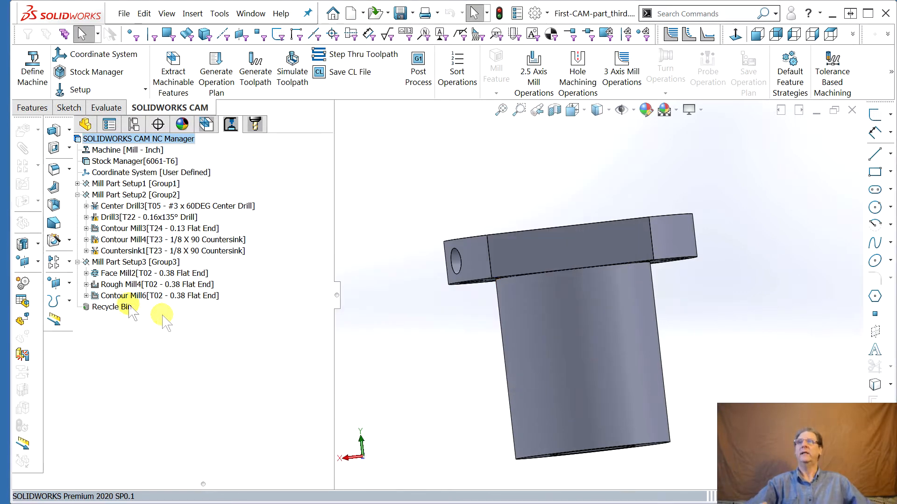
Switch to the CAM feature tree
mouse_move(116, 240)
left_click(205, 124)
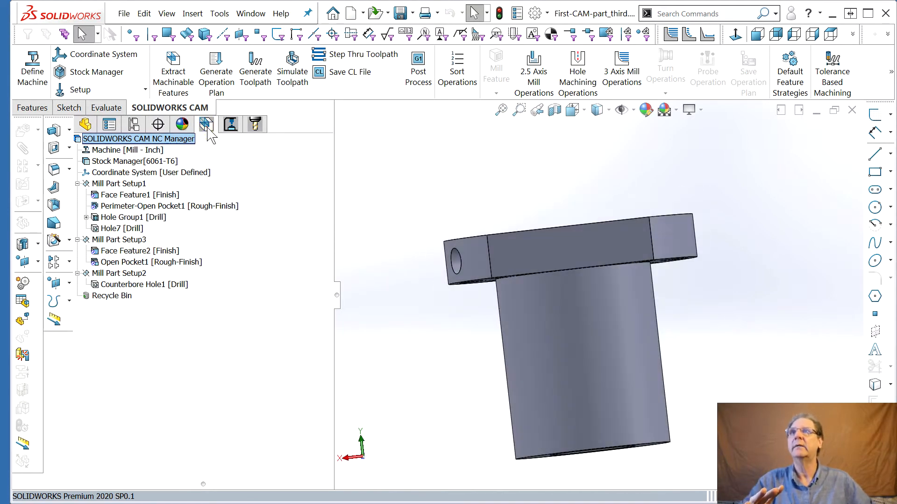
Examine how each mill part setup is oriented on the part by selecting the setups in the CAM feature tree
left_click(77, 239)
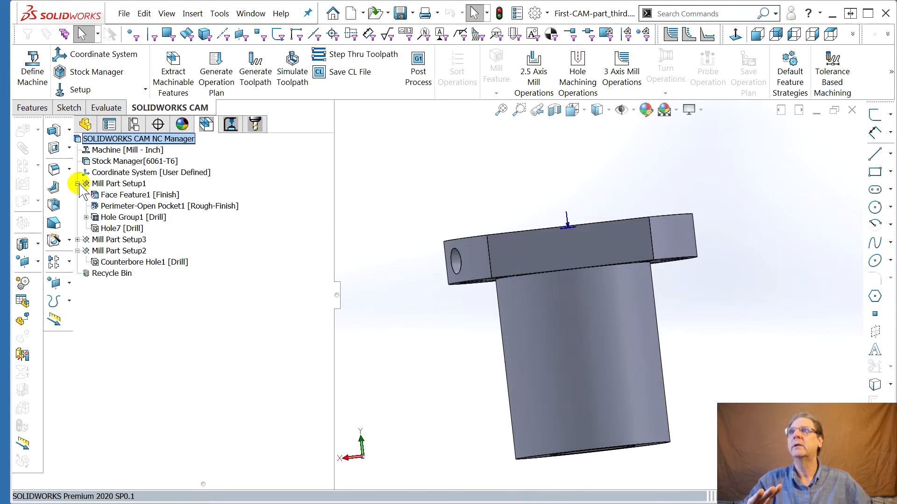
left_click(77, 184)
left_click(120, 183)
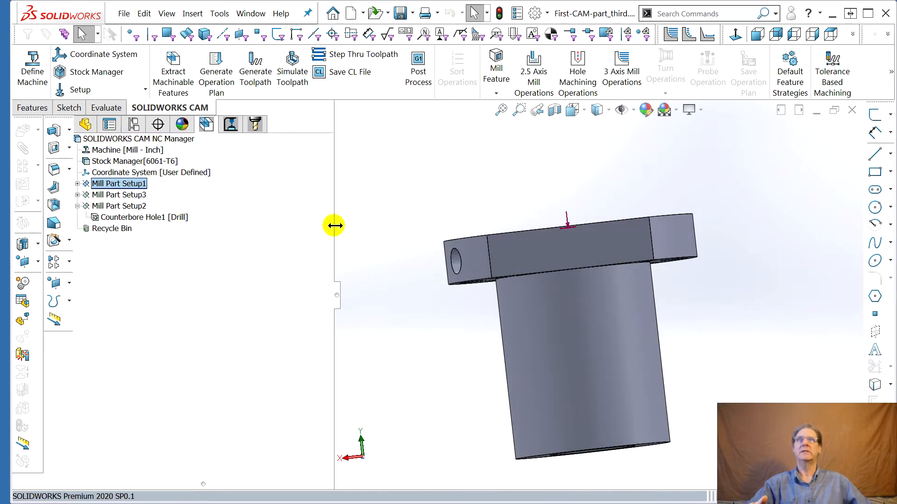
middle_click_drag(437, 240, 523, 256)
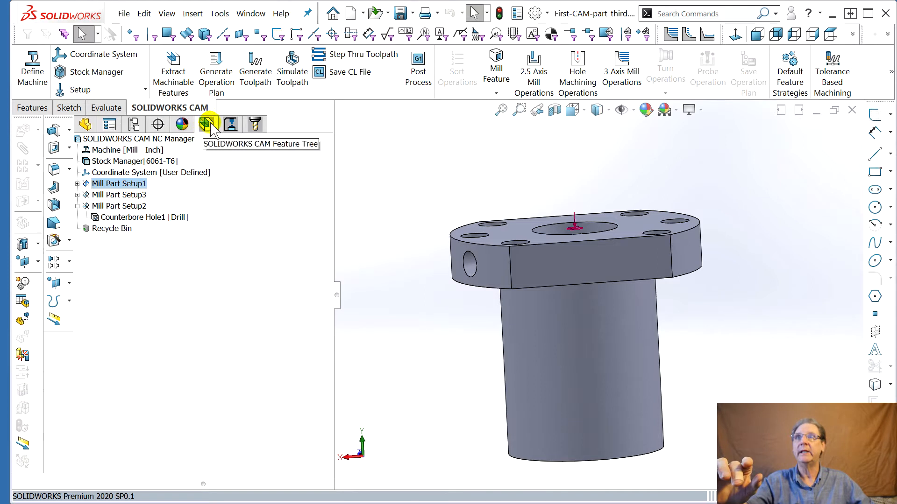
left_click(120, 195)
middle_click_drag(561, 430, 555, 384)
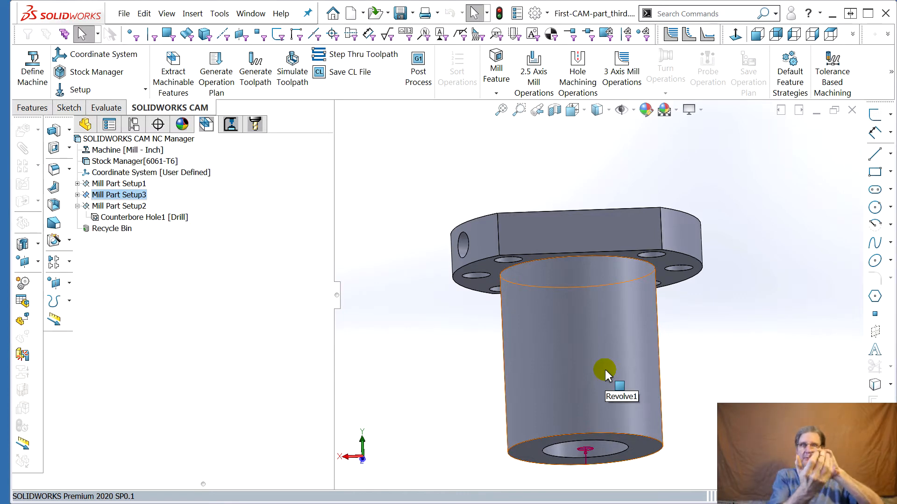
middle_click_drag(521, 441, 801, 327)
left_click(793, 34)
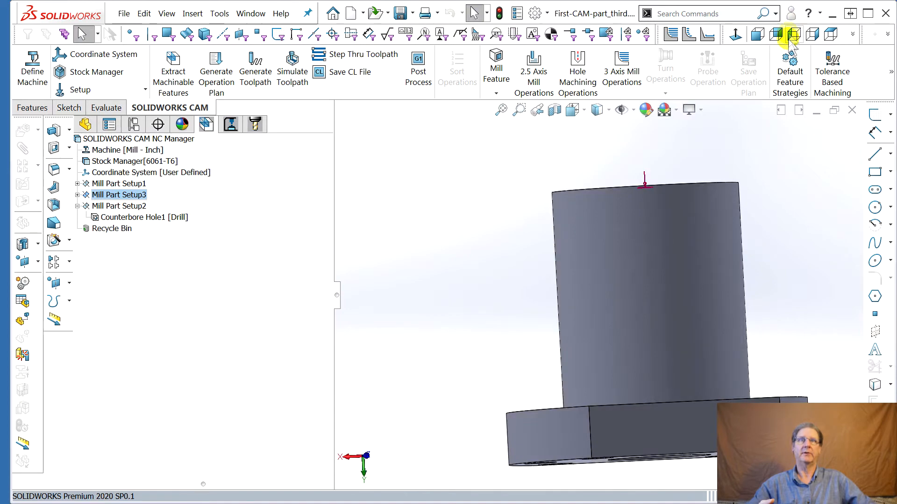
middle_click_drag(748, 280, 728, 303)
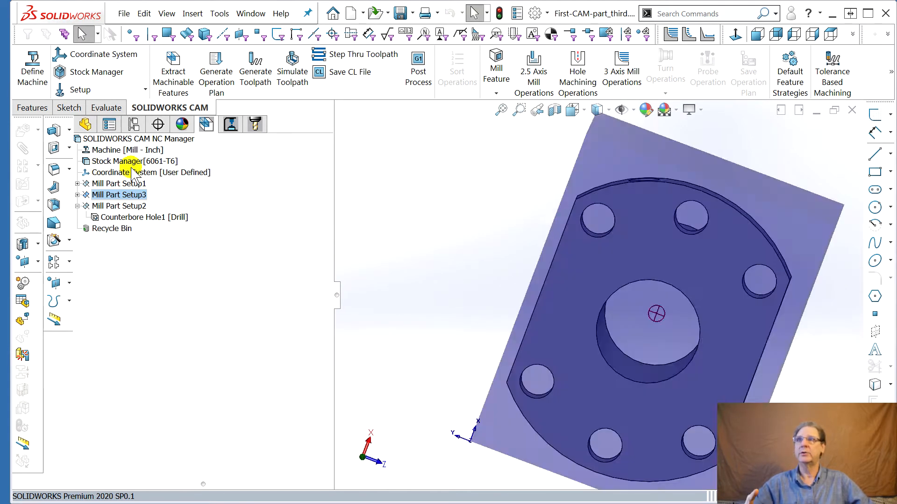
left_click(77, 207)
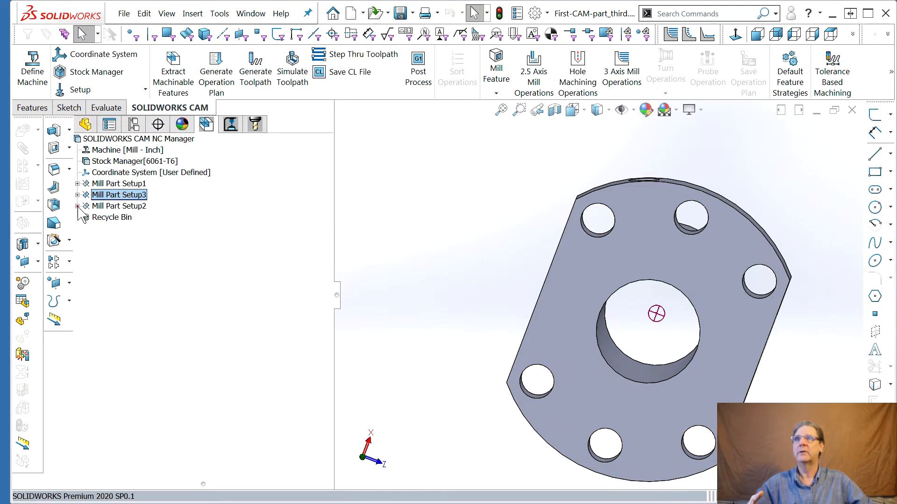
left_click(119, 206)
middle_click_drag(581, 356, 526, 411)
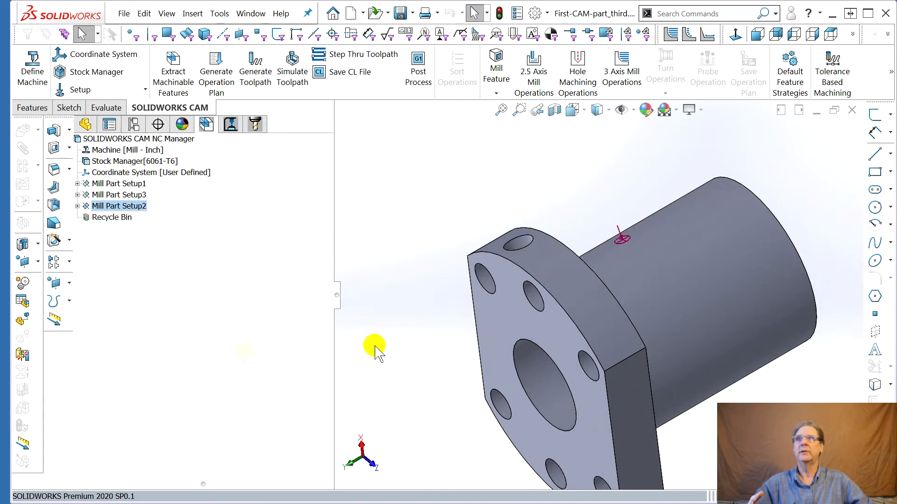
Switch to the CAM operation tree and reorder the setups so Mill Part Setup3 comes before Mill Part Setup2
left_click(230, 124)
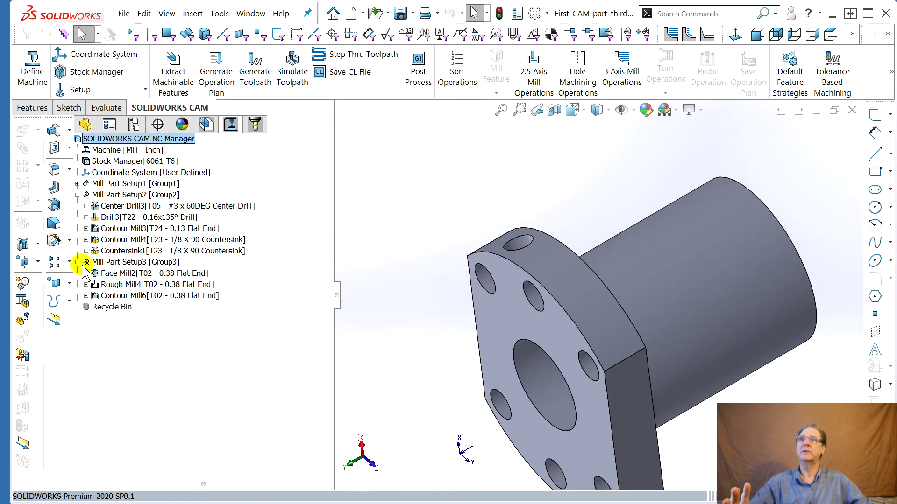
left_click(78, 195)
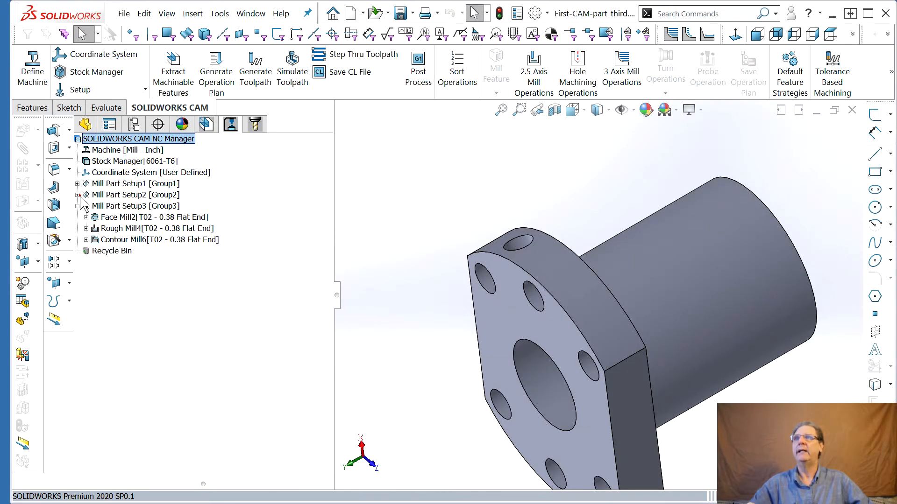
left_click(77, 207)
left_click(123, 196)
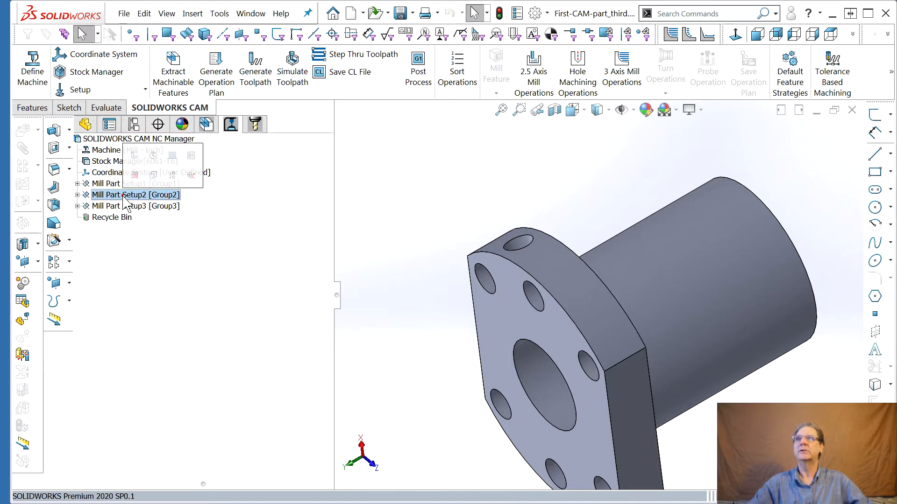
left_click(126, 206)
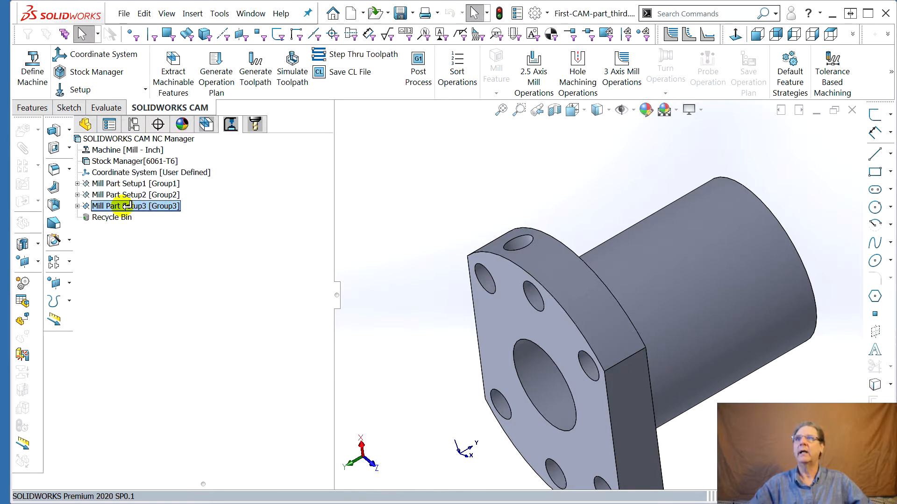
left_click(126, 183)
middle_click_drag(420, 294, 444, 376)
scroll(716, 462, "down", 1)
scroll(717, 462, "up", 1)
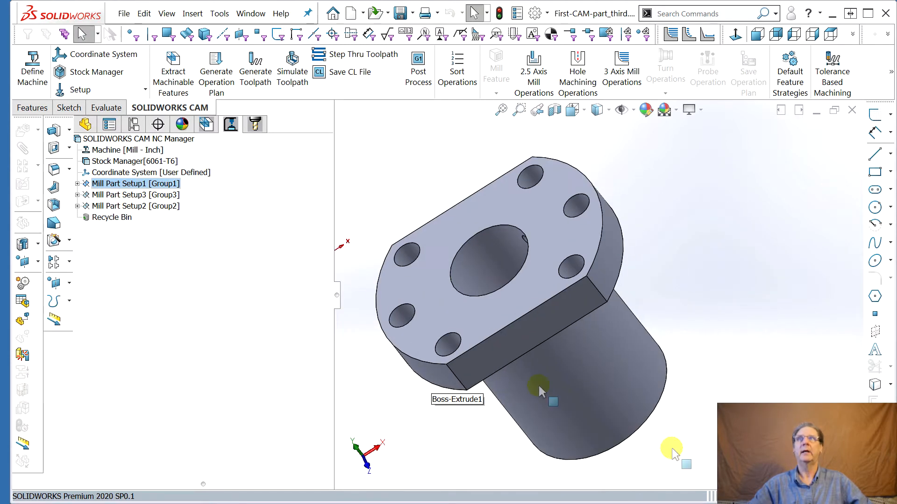
Expand all setups in the operation tree and review the toolpaths of the individual operations on the part
left_click(77, 183)
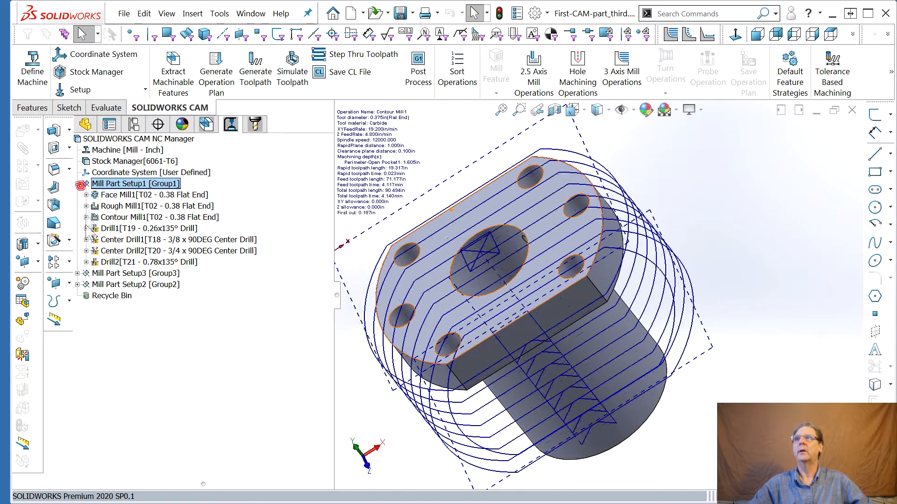
left_click(77, 273)
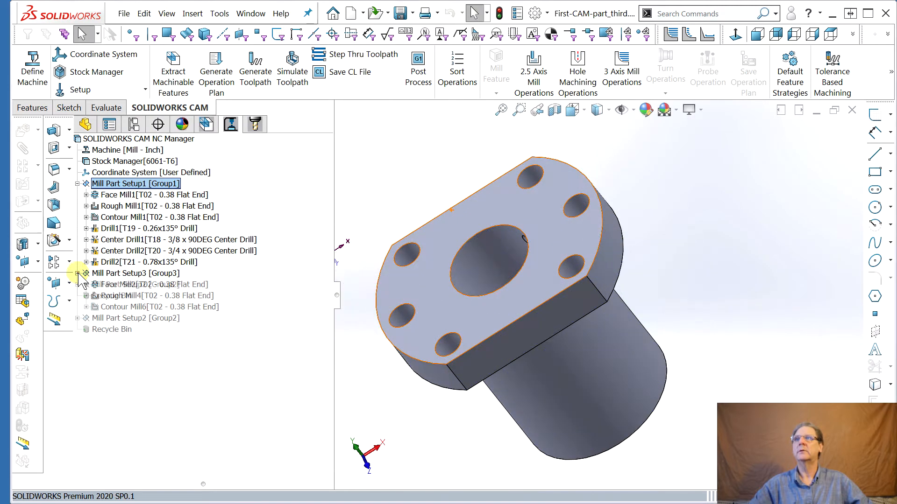
left_click(77, 318)
mouse_move(118, 196)
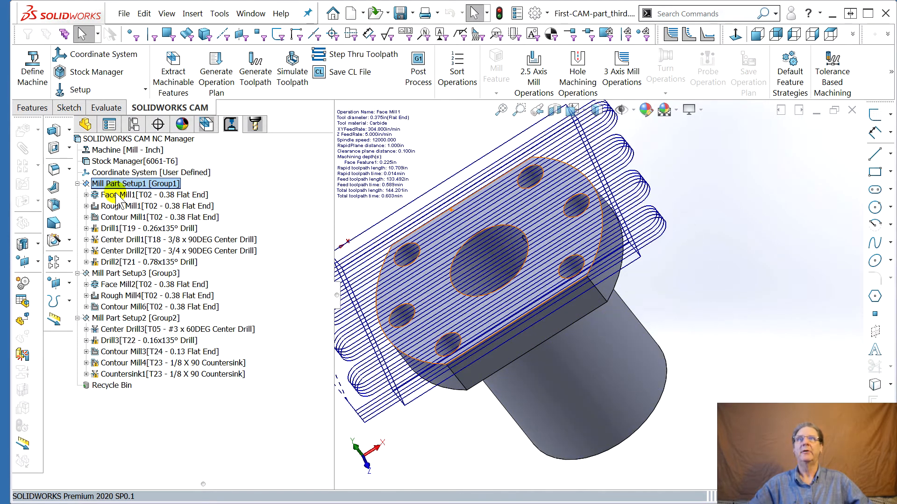
left_click(117, 206)
mouse_move(121, 222)
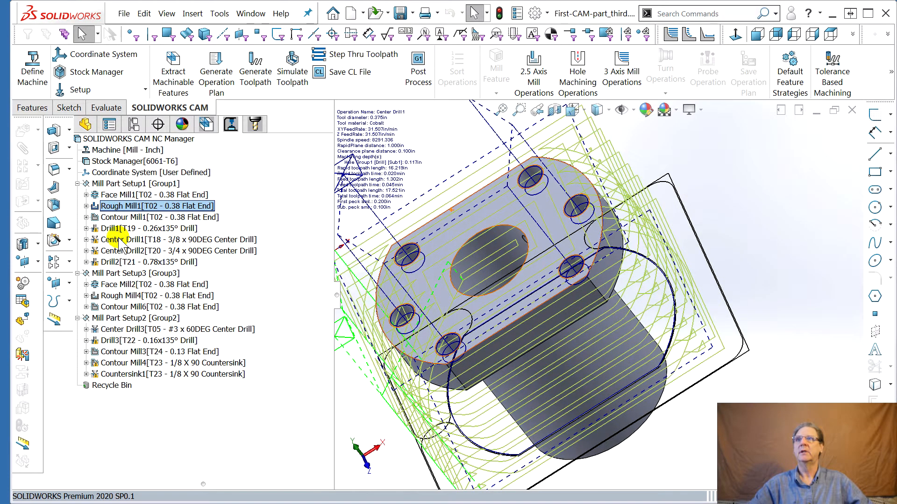
mouse_move(120, 288)
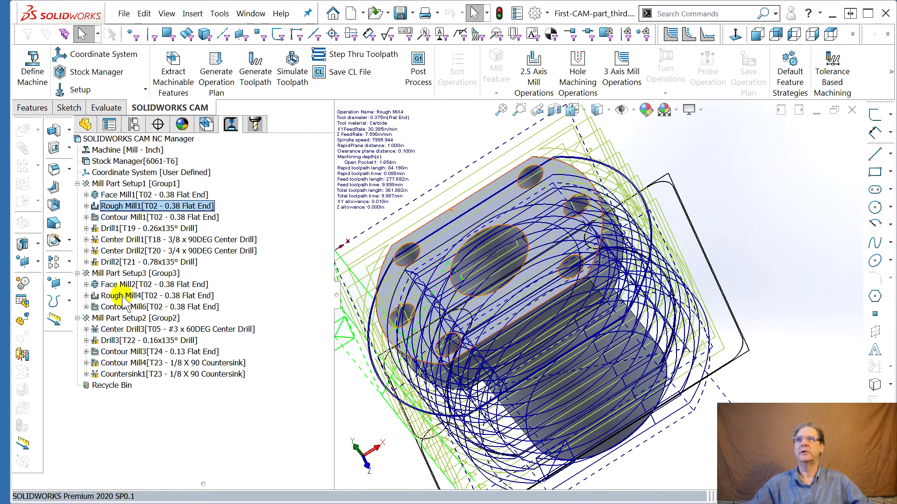
middle_click_drag(571, 374, 127, 136)
left_click(120, 162)
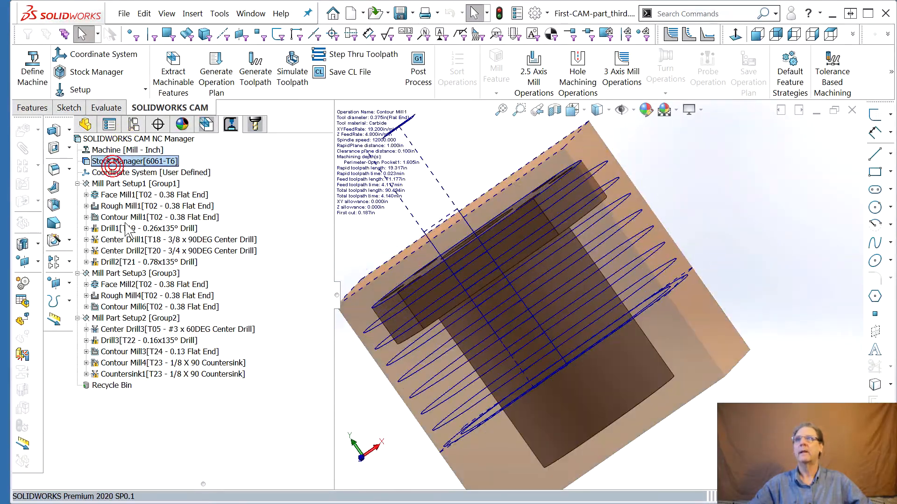
mouse_move(116, 287)
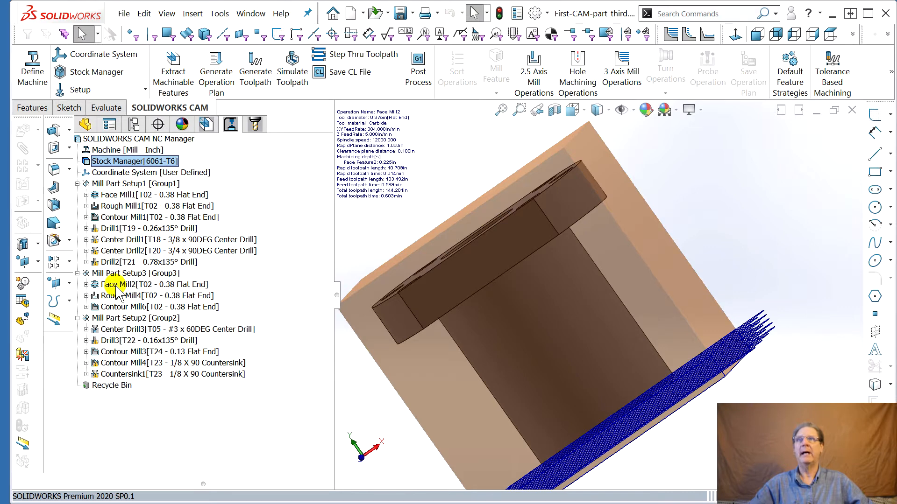
left_click(118, 308)
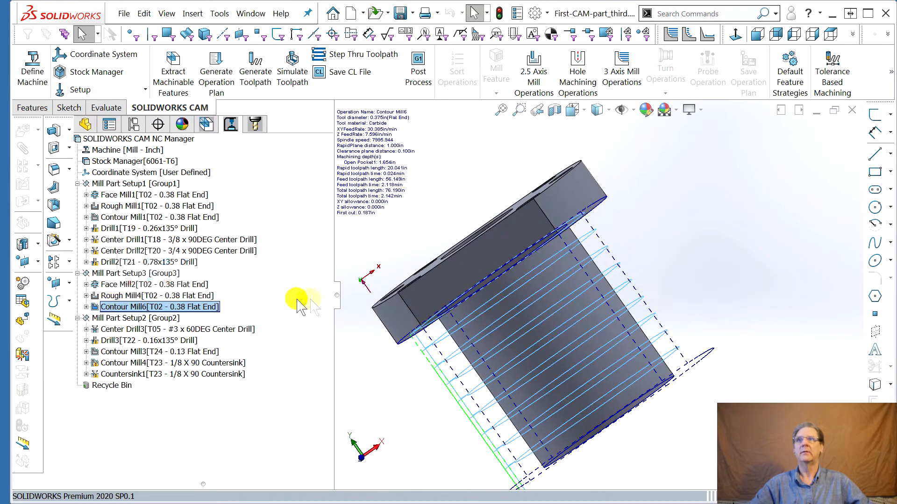
middle_click_drag(379, 250, 422, 160)
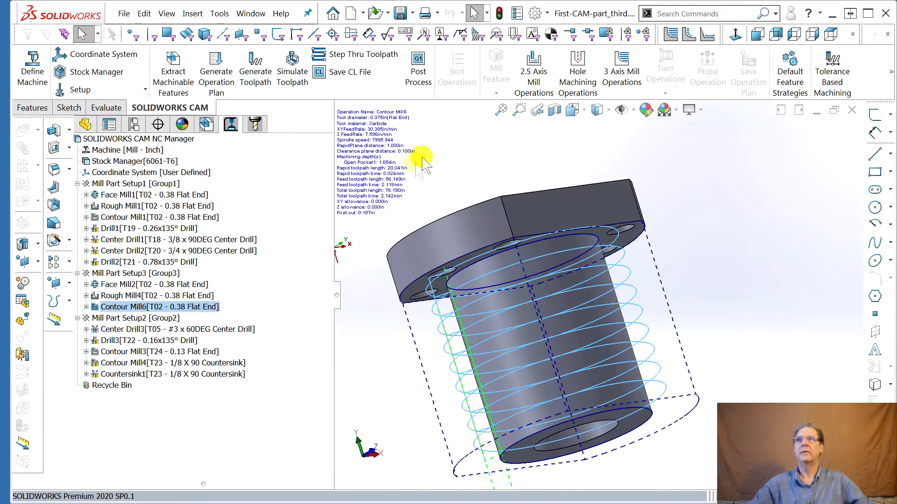
mouse_move(118, 310)
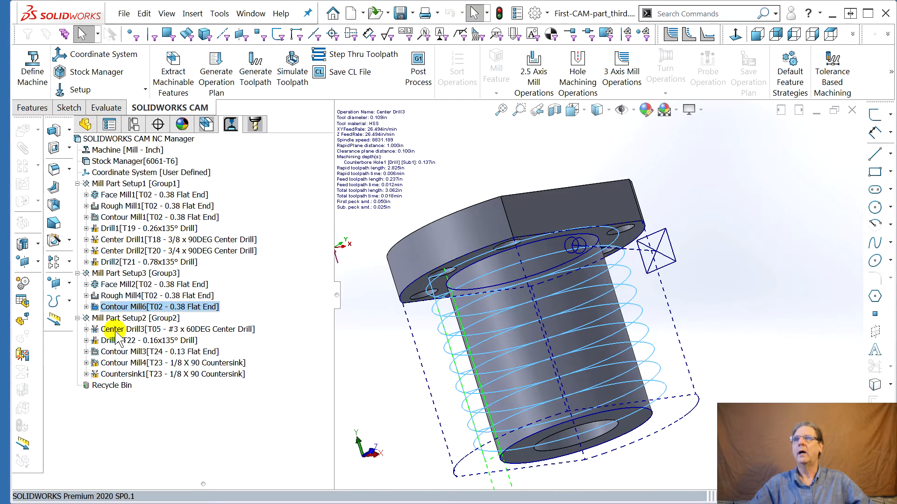
mouse_move(152, 289)
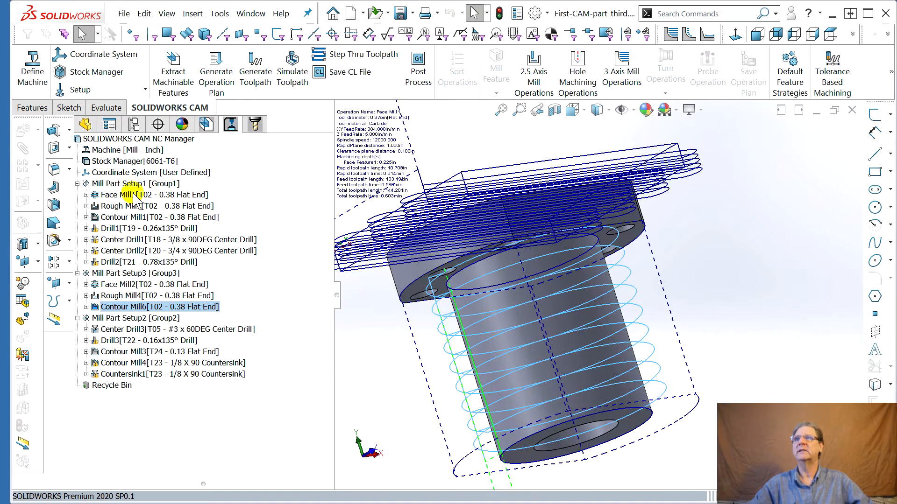
left_click(128, 207)
middle_click_drag(504, 305, 602, 322)
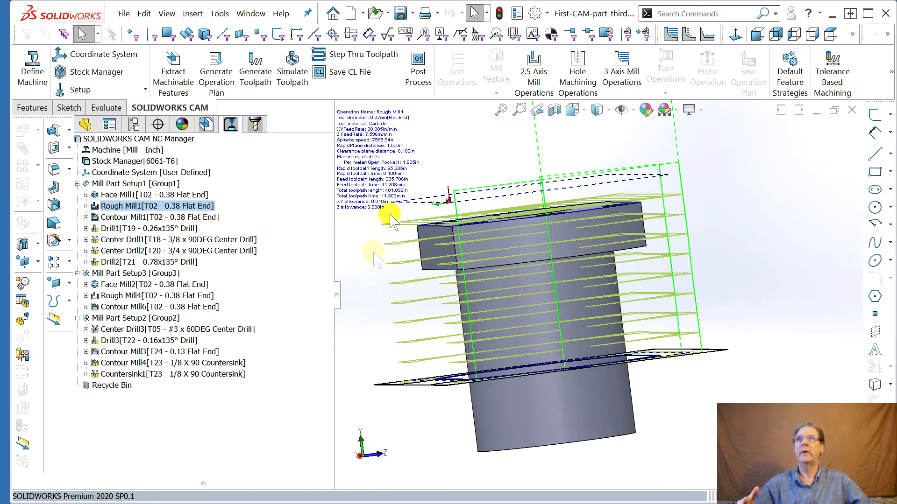
In the CAM feature tree, edit Perimeter-Open Pocket1 and set its blind end-condition depth to 1.4in
left_click(206, 124)
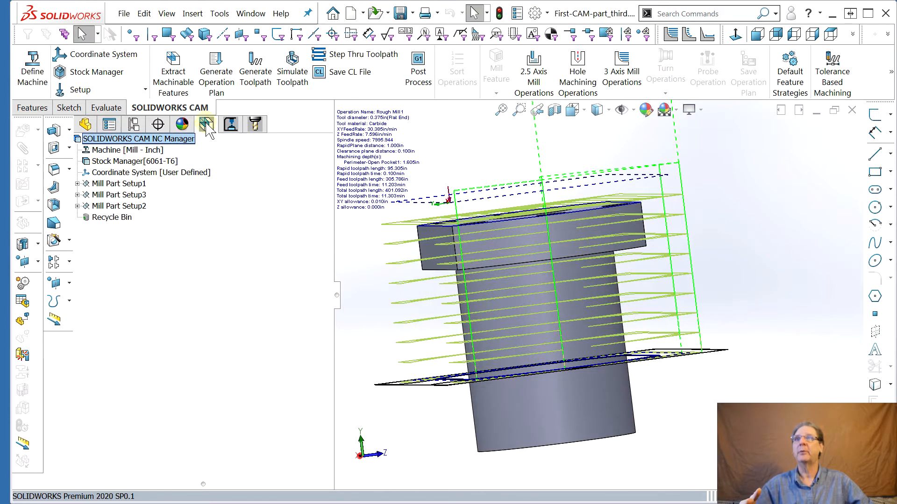
left_click(140, 183)
left_click(77, 184)
left_click(140, 206)
middle_click_drag(346, 271, 394, 256)
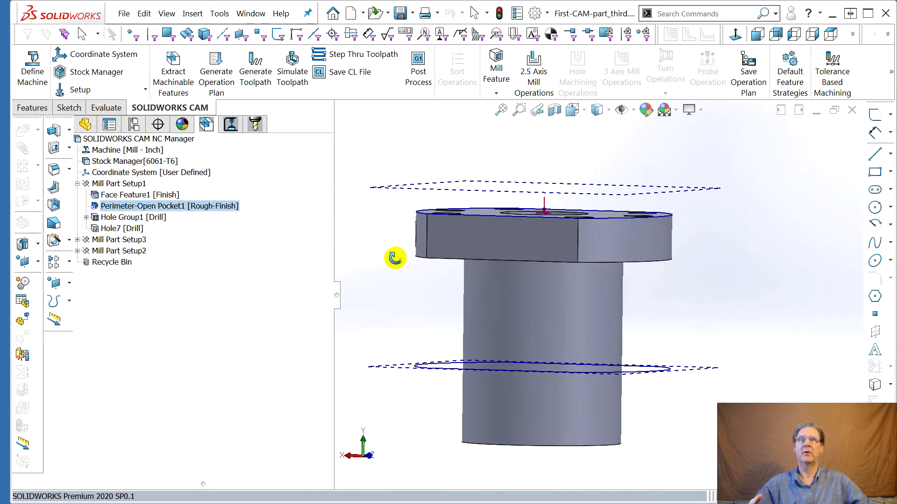
left_click(123, 208)
double_click(123, 208)
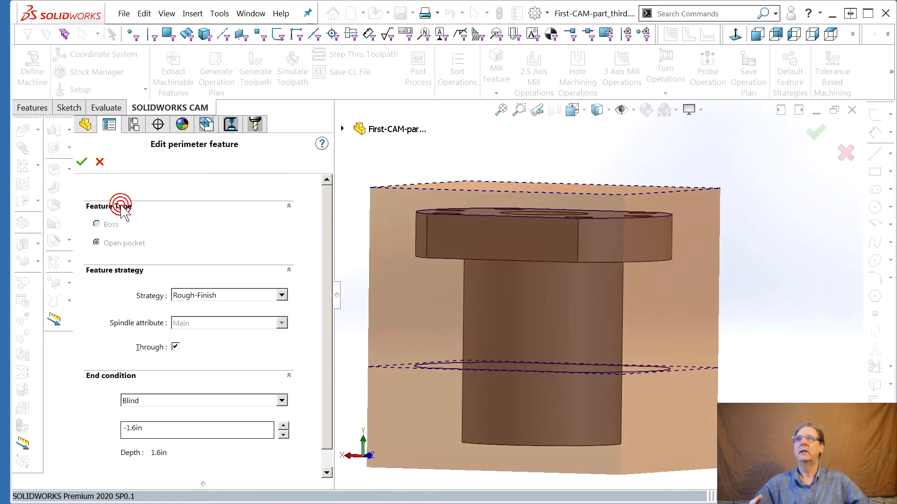
left_click_drag(326, 321, 334, 376)
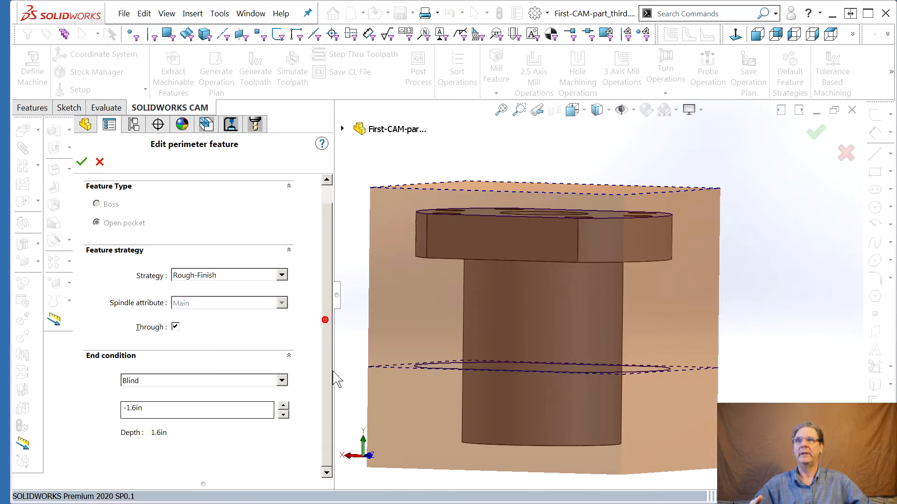
left_click(283, 414)
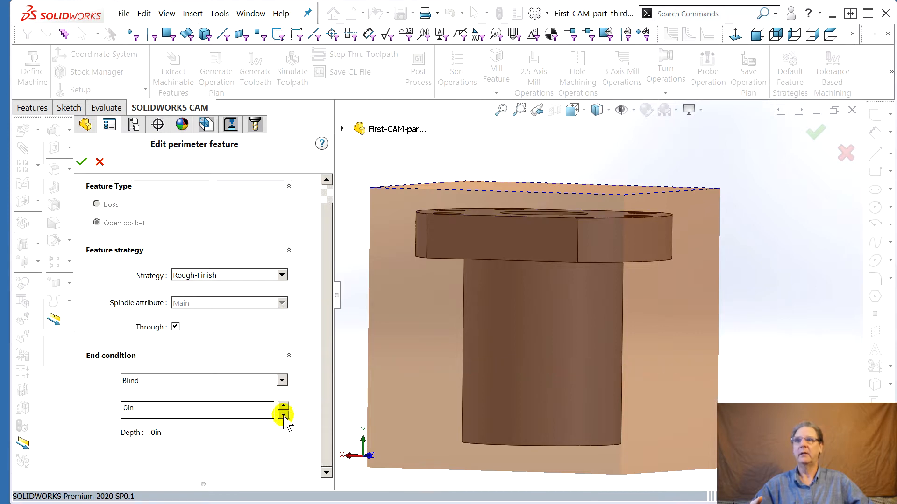
left_click(283, 407)
left_click(283, 406)
left_click(283, 406)
left_click(284, 407)
left_click(283, 406)
left_click(283, 406)
left_click(283, 406)
left_click(283, 406)
left_click(283, 406)
middle_click_drag(457, 391, 481, 401)
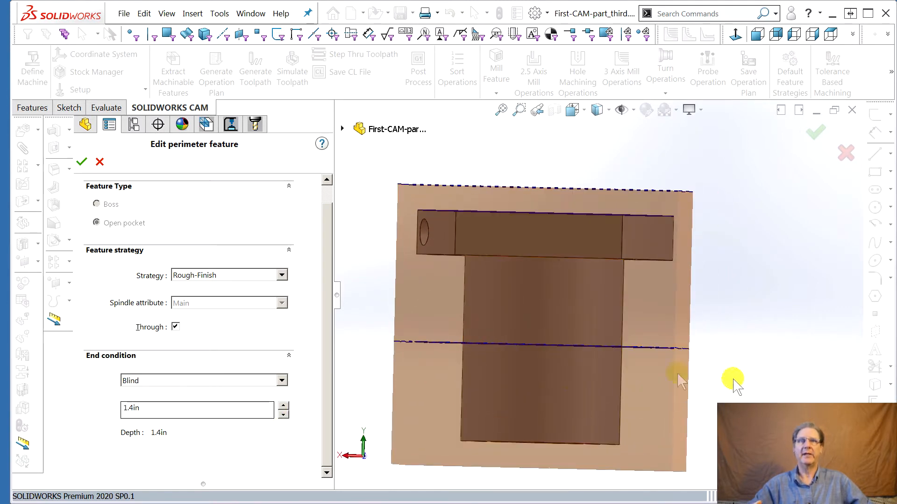
mouse_move(584, 414)
middle_mouse_down()
mouse_move(592, 414)
mouse_move(575, 414)
middle_mouse_up()
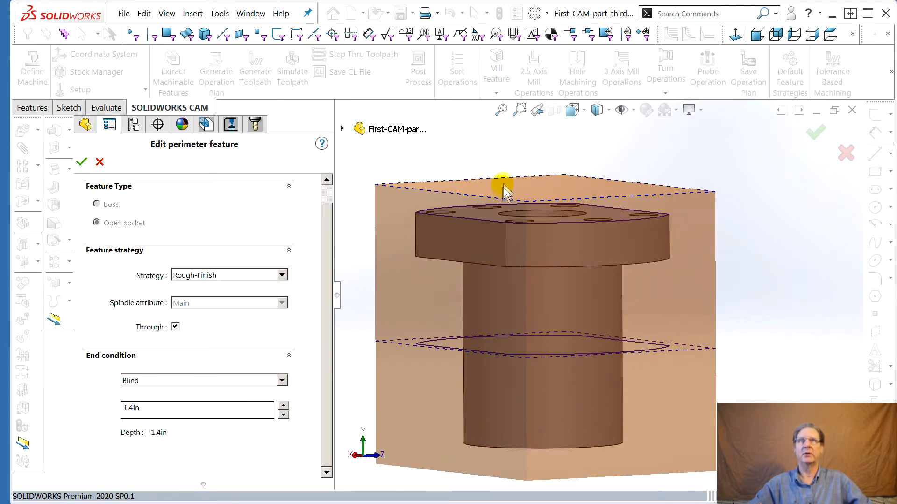
left_click(81, 163)
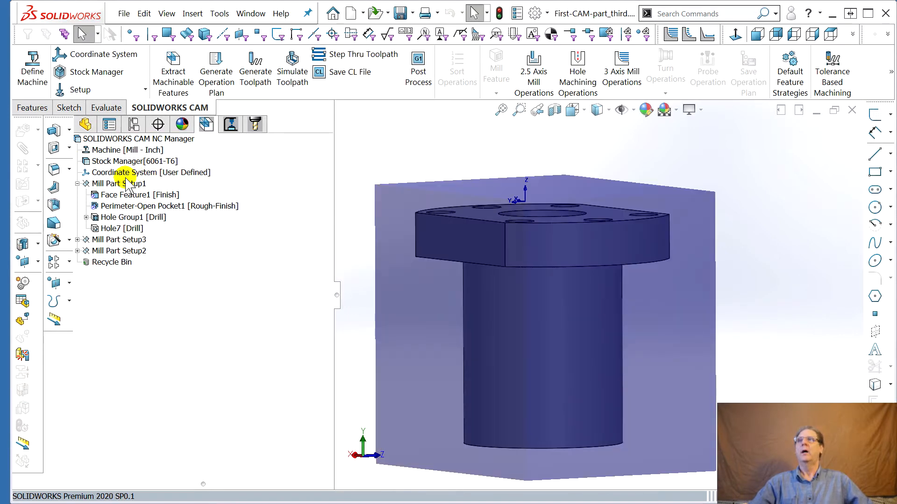
left_click(77, 183)
left_click(77, 184)
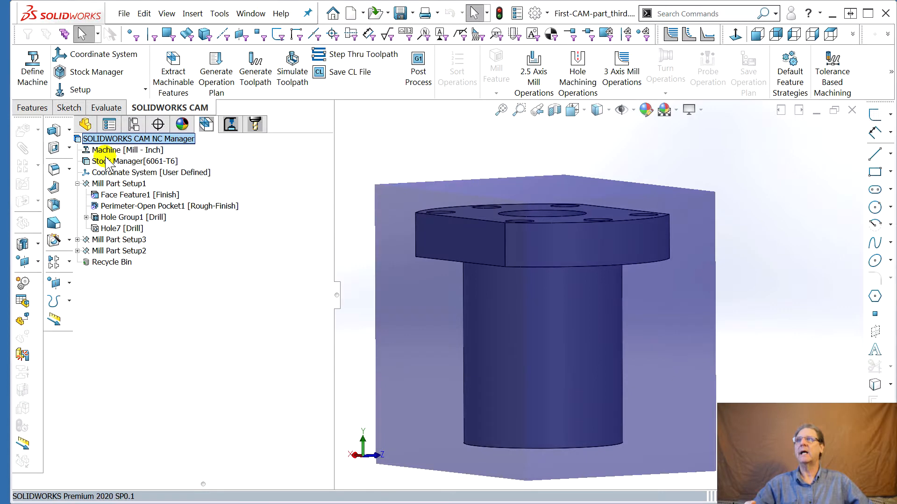
left_click(77, 184)
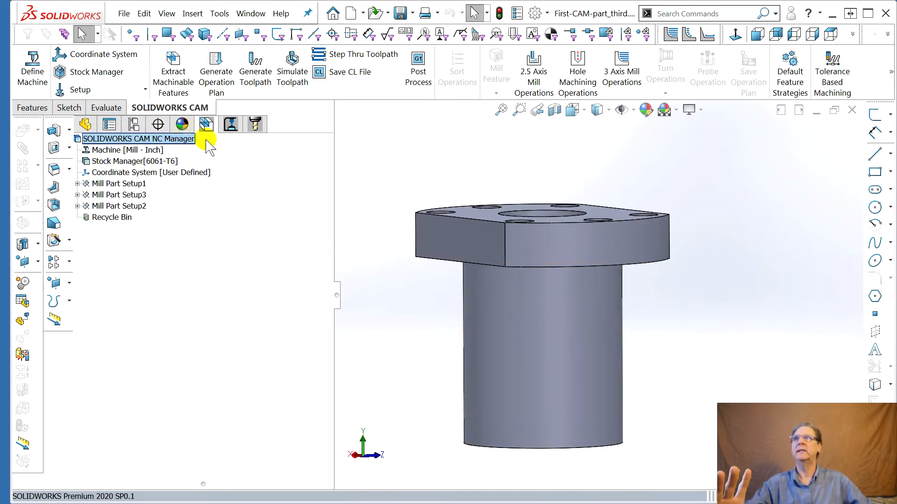
Open the machine definition to review the available and active machines, then close it
left_click(33, 75)
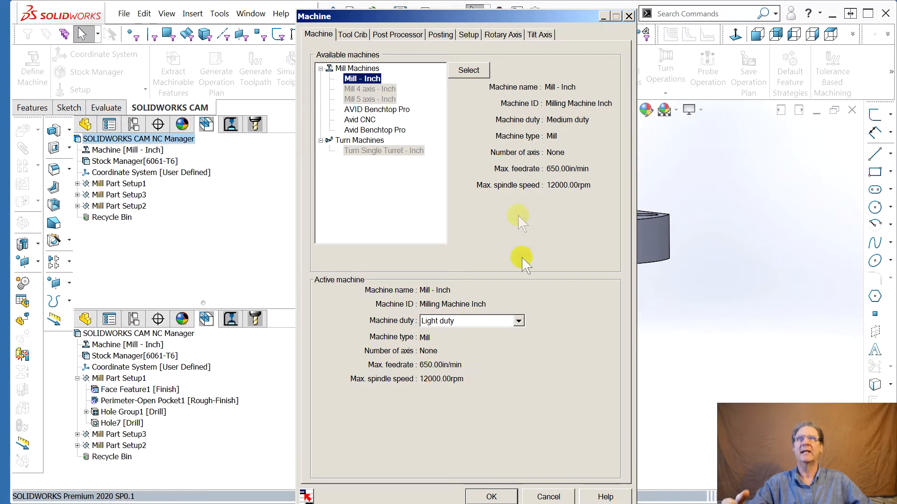
left_click_drag(443, 18, 896, 56)
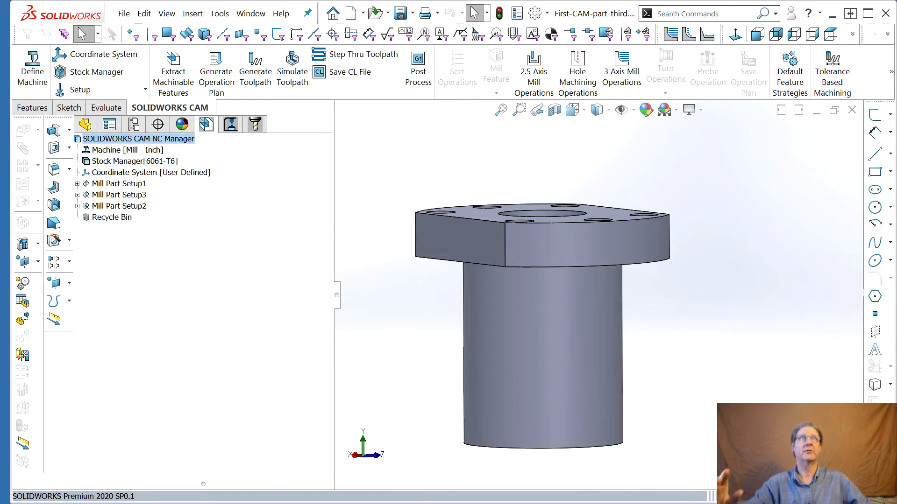
left_click(890, 73)
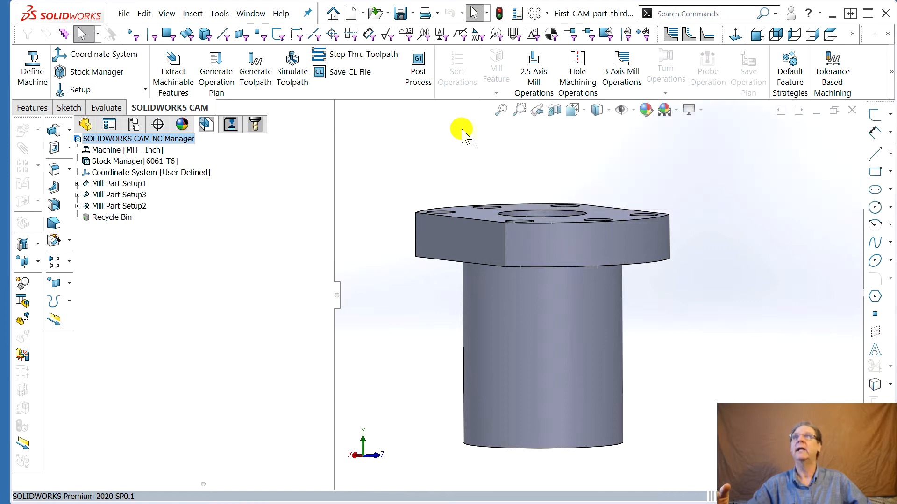
Open the Technology Database and delete the Avid CNC mill machine
left_click(219, 14)
mouse_move(271, 78)
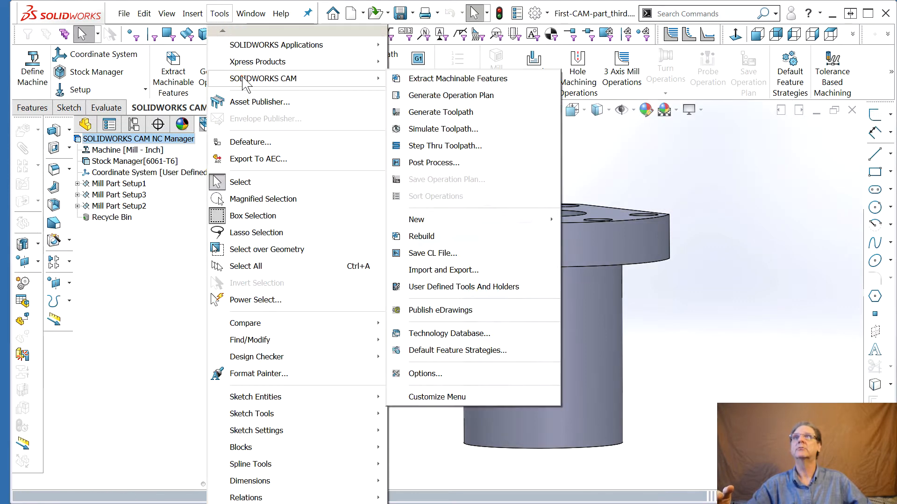
left_click(452, 332)
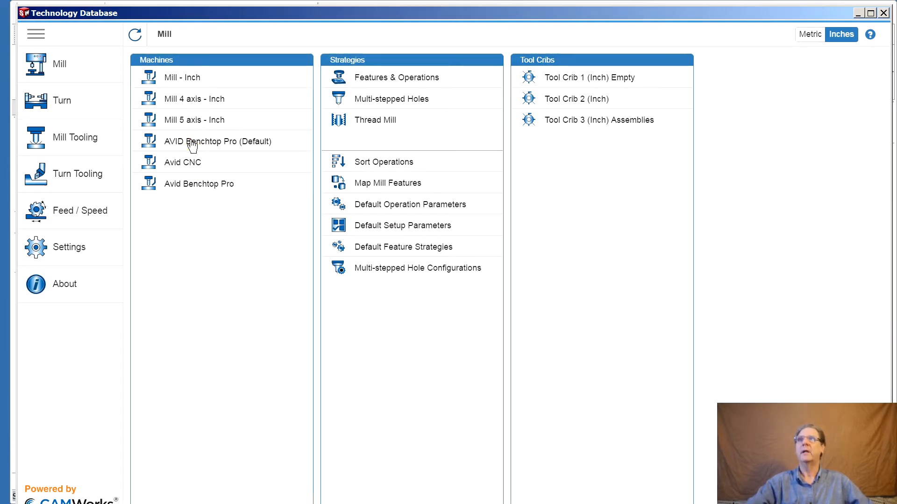
left_click(192, 143)
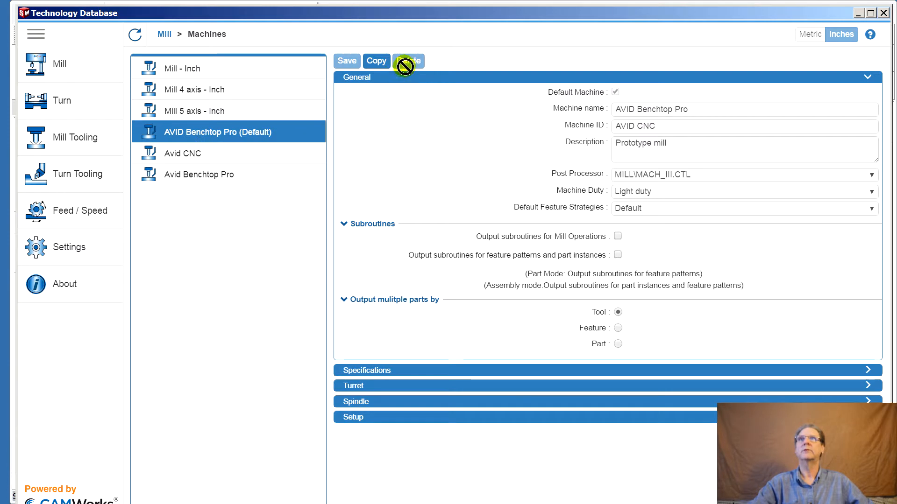
left_click(187, 159)
left_click(410, 61)
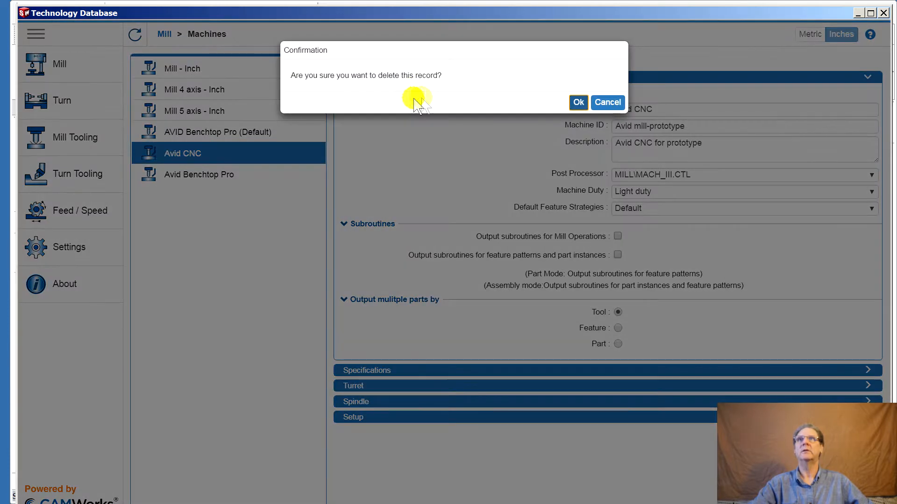
left_click(578, 103)
Make Mill - Inch the default machine and save it
left_click(288, 135)
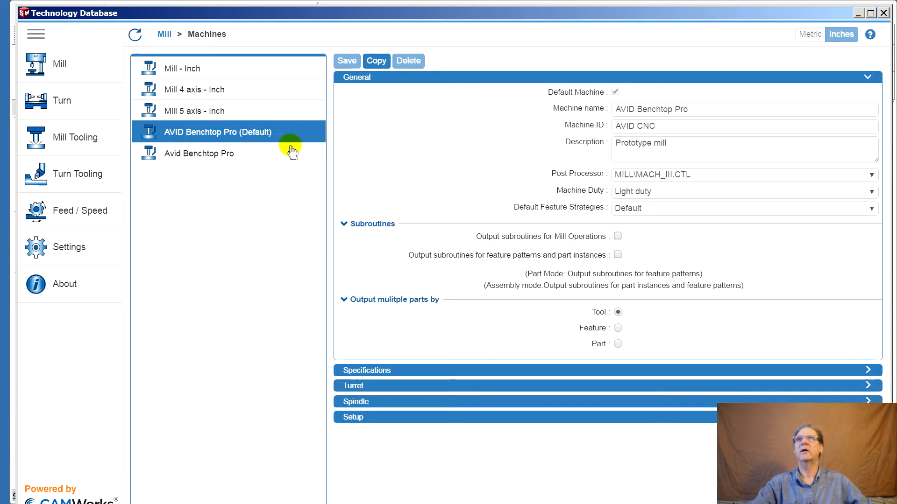
left_click(186, 69)
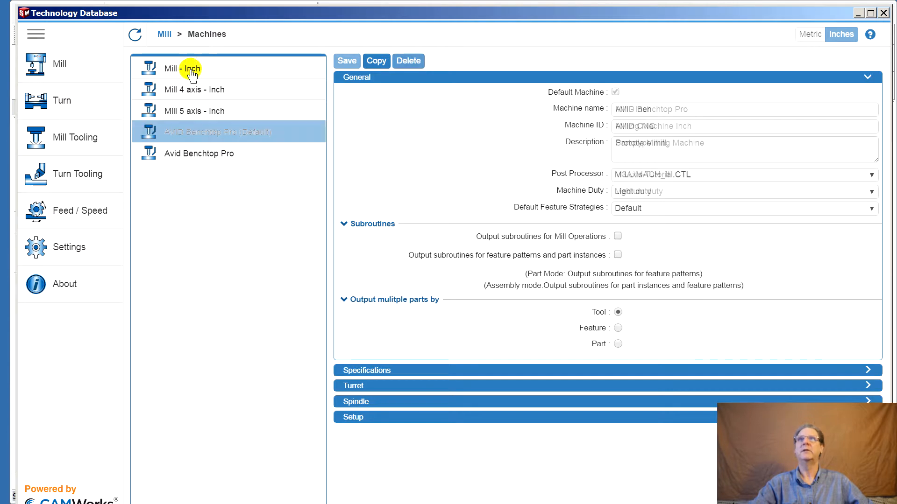
left_click(615, 92)
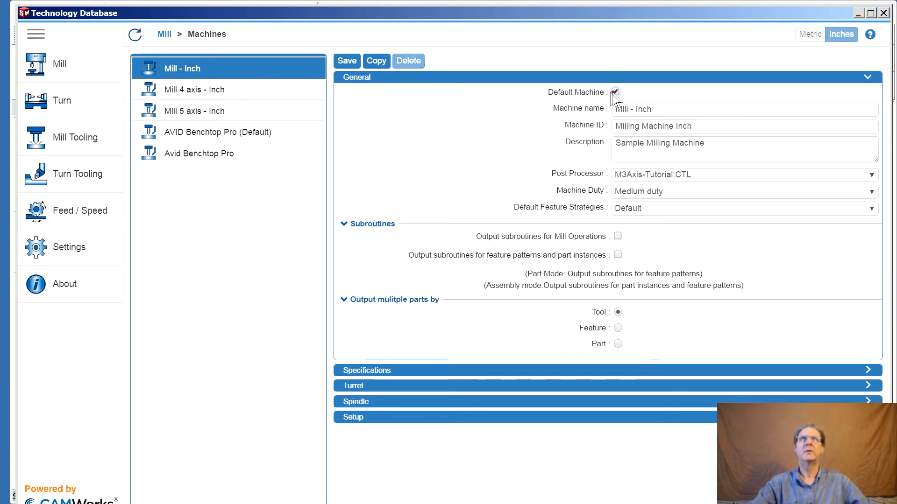
left_click(350, 68)
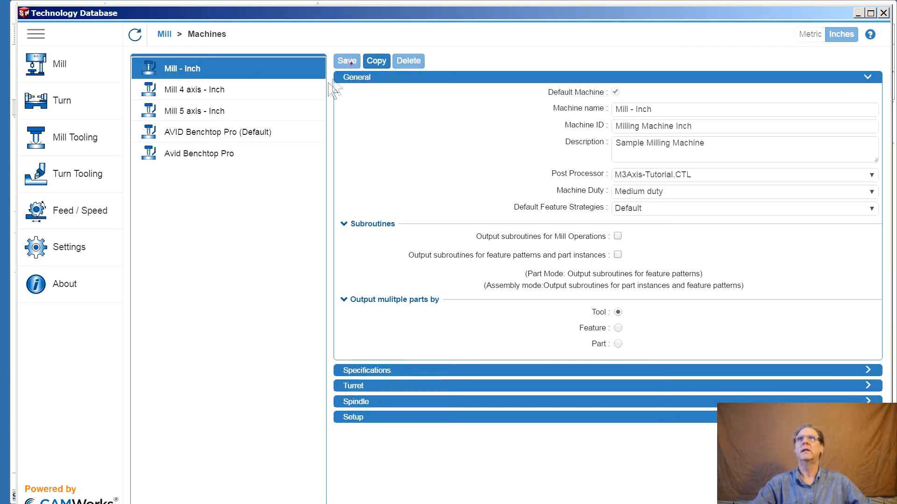
Delete the AVID Benchtop Pro and Avid Benchtop Pro mill machines
left_click(216, 135)
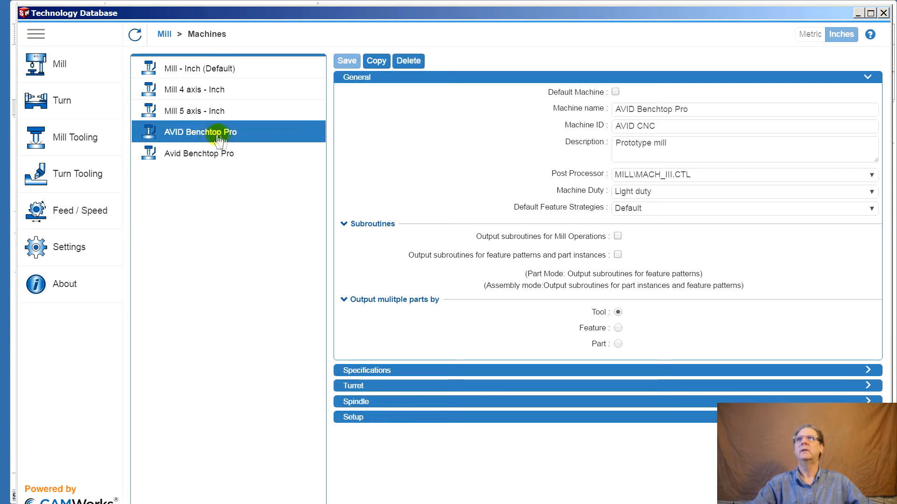
left_click(412, 61)
left_click(578, 100)
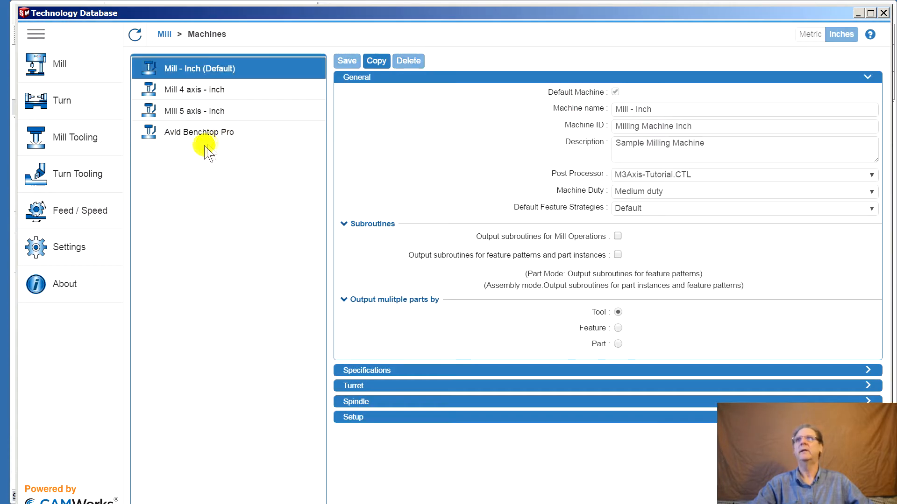
left_click(202, 133)
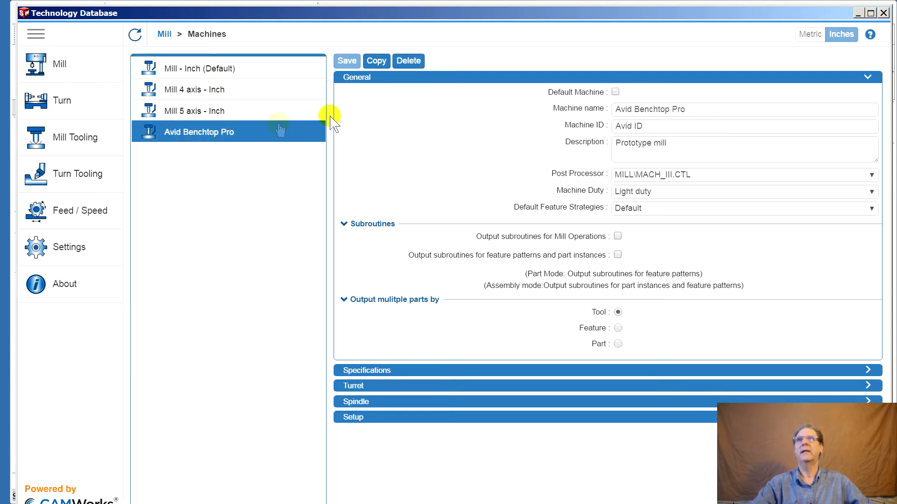
left_click(409, 61)
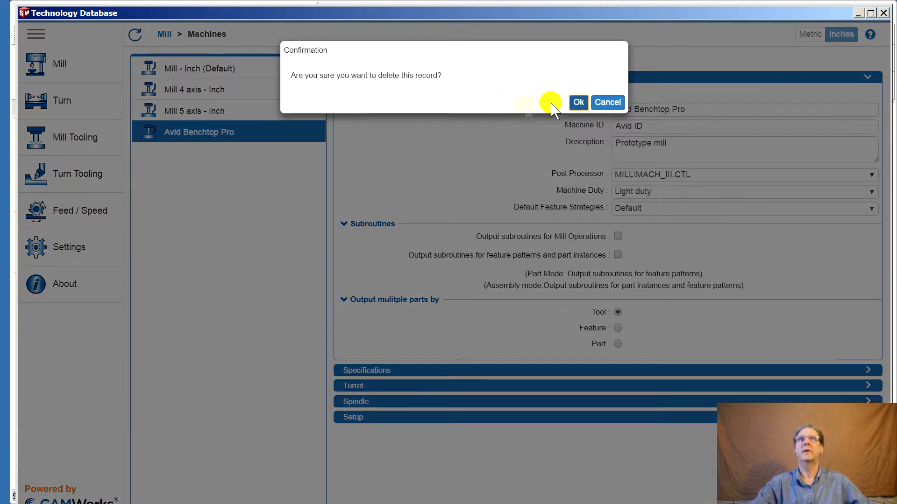
left_click(578, 101)
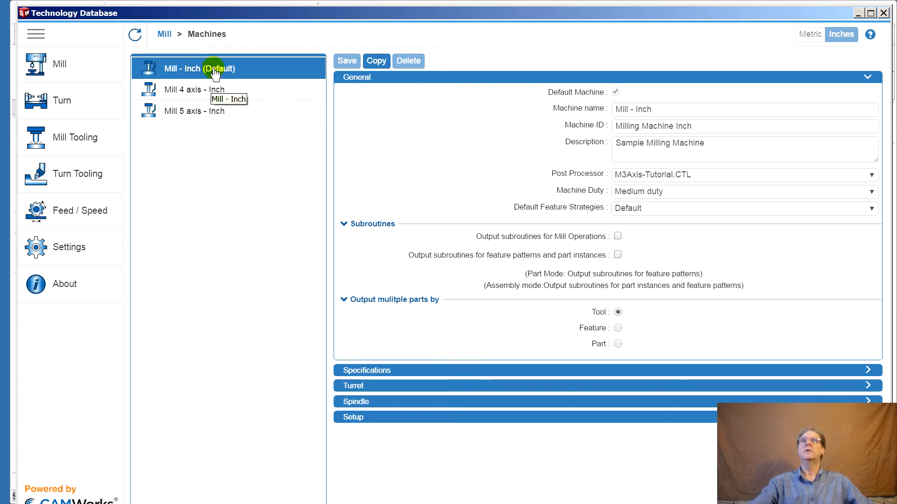
Copy the Mill - Inch machine, make the copy the default machine and rename it Avid CNC
left_click(377, 61)
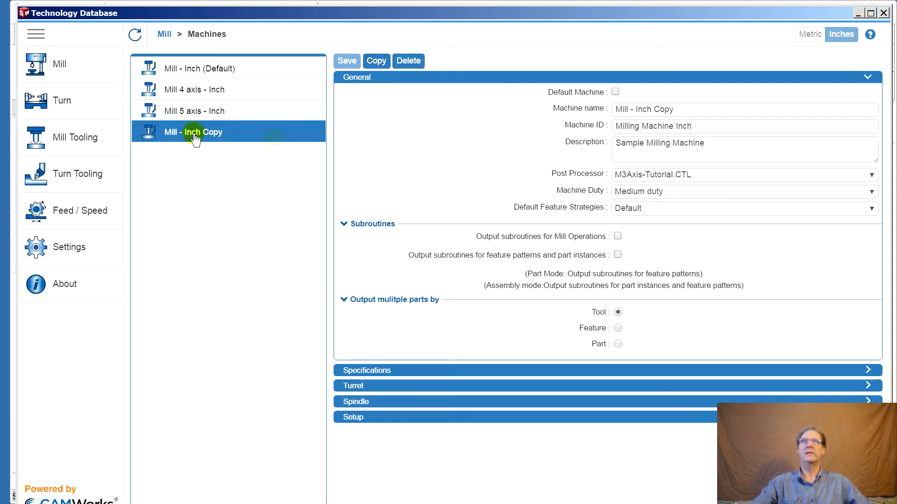
left_click(615, 92)
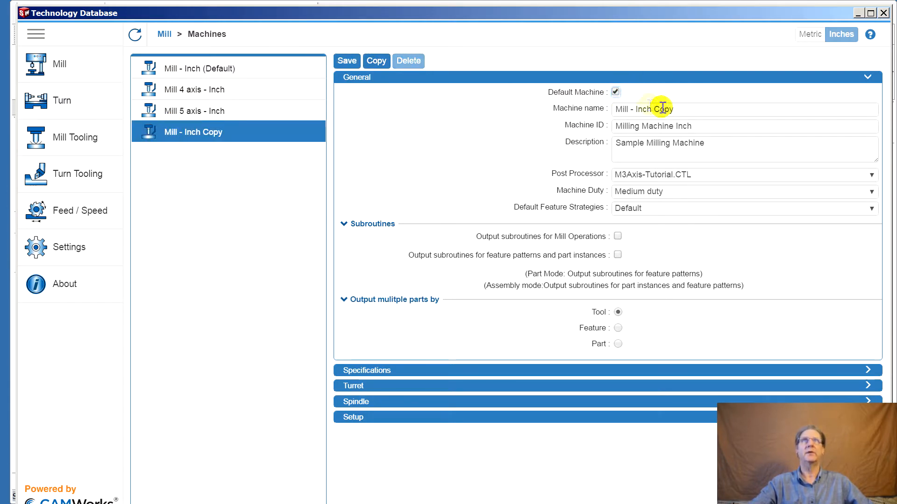
triple_click(701, 111)
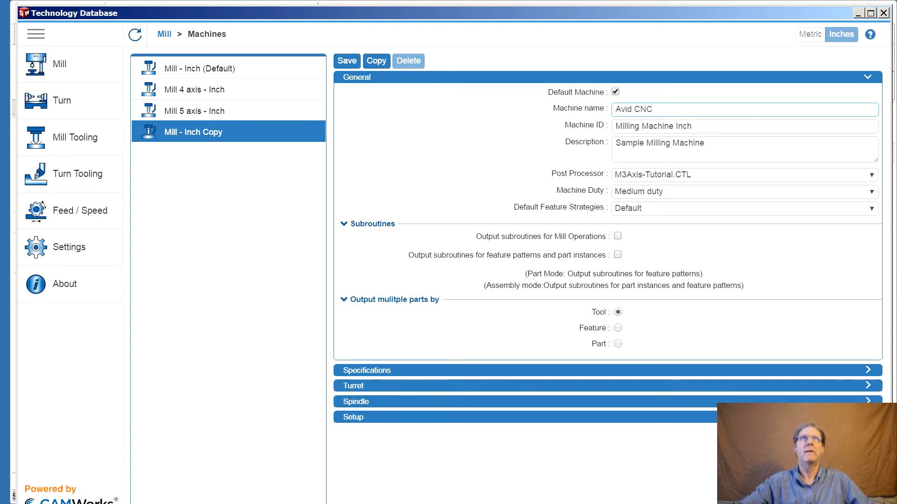
Set the new machine's ID to Benchtop Pro and its description to Prototype machine
left_click_drag(719, 126, 604, 129)
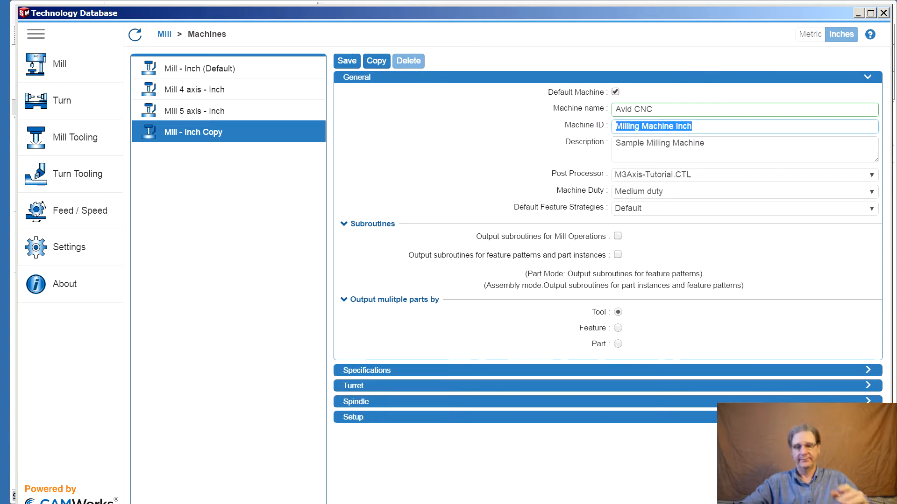
type("Benchtop Pro")
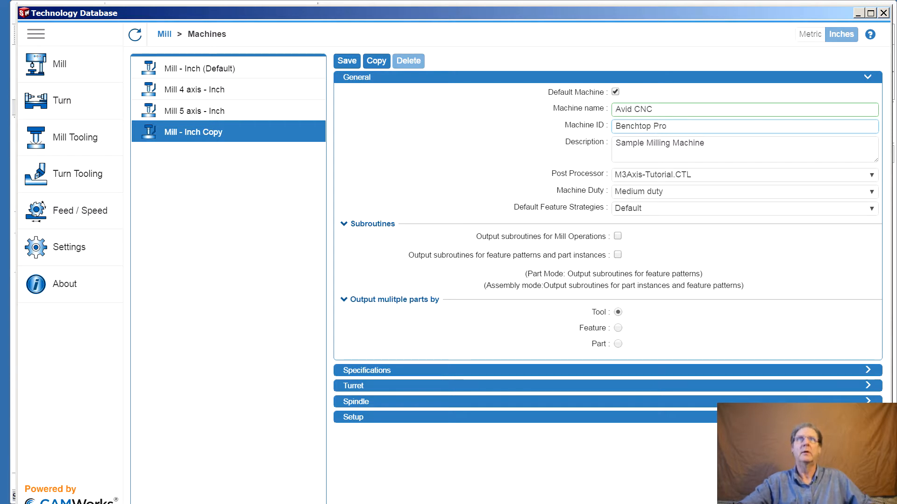
left_click_drag(749, 145, 575, 148)
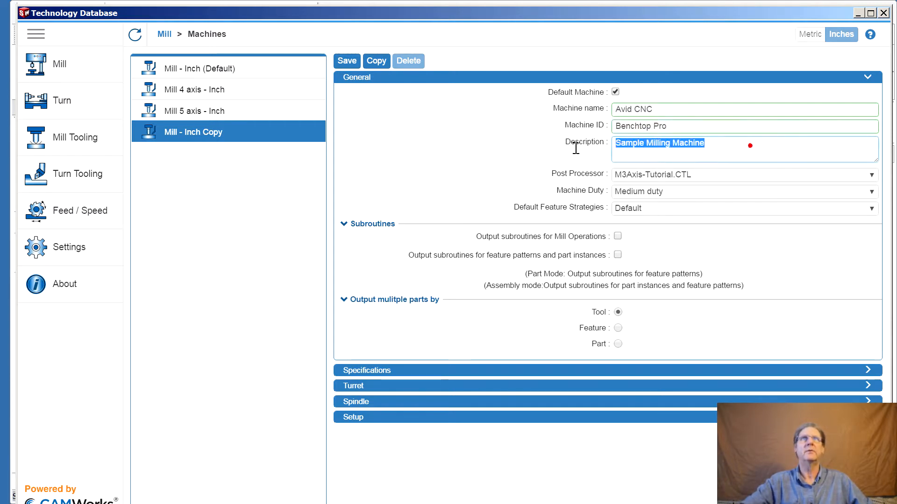
type("Prototype machine")
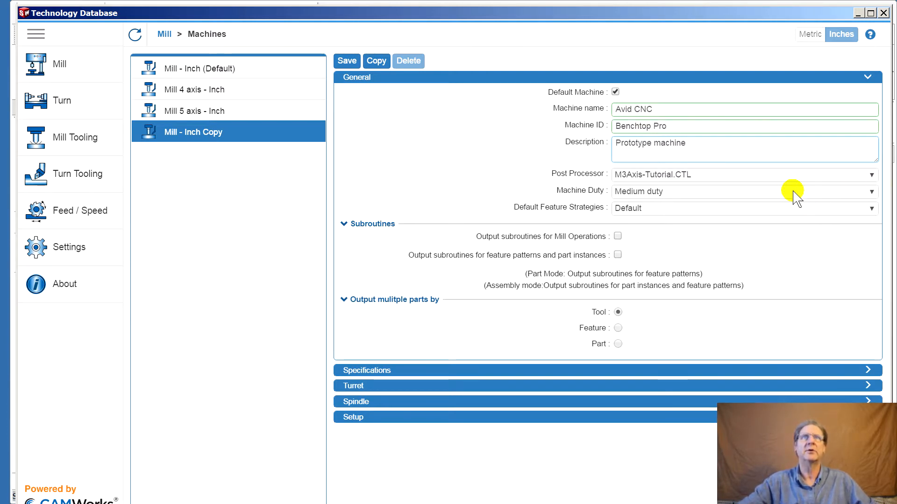
Set the post processor to MILL\MACH_III.CTL and the machine duty to Light duty
left_click(799, 177)
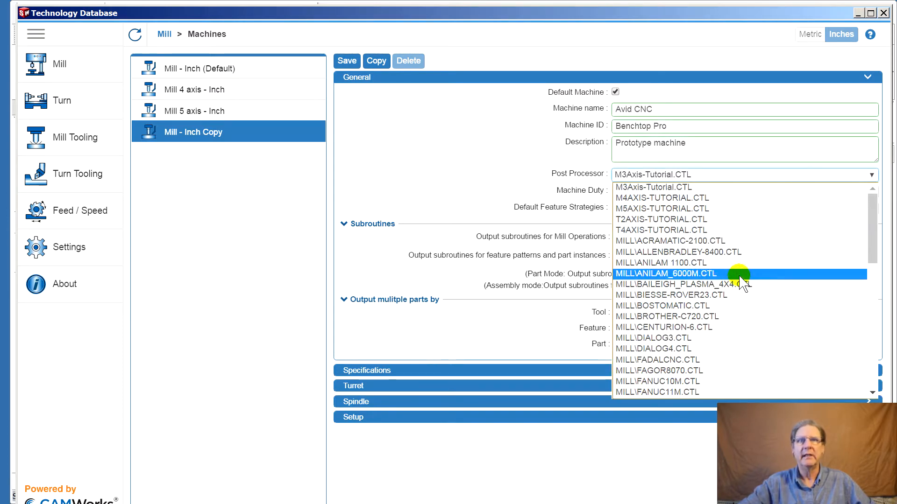
scroll(726, 334, "down", 4)
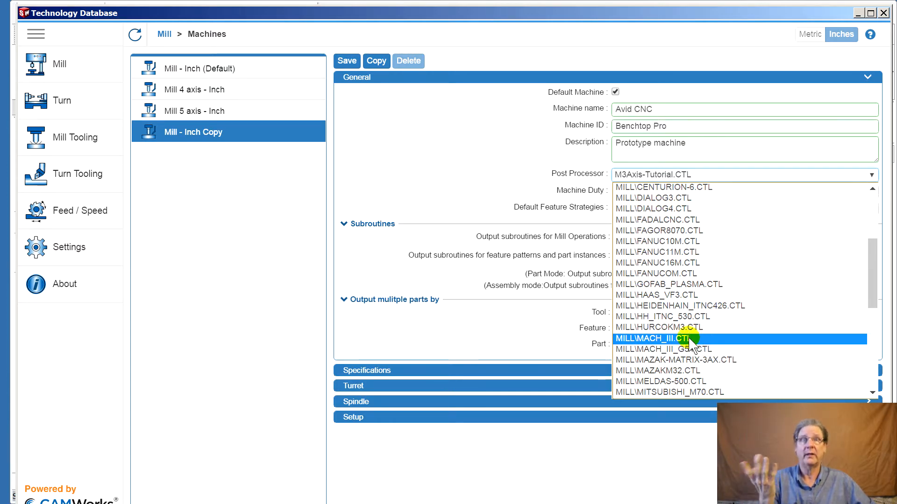
left_click(676, 340)
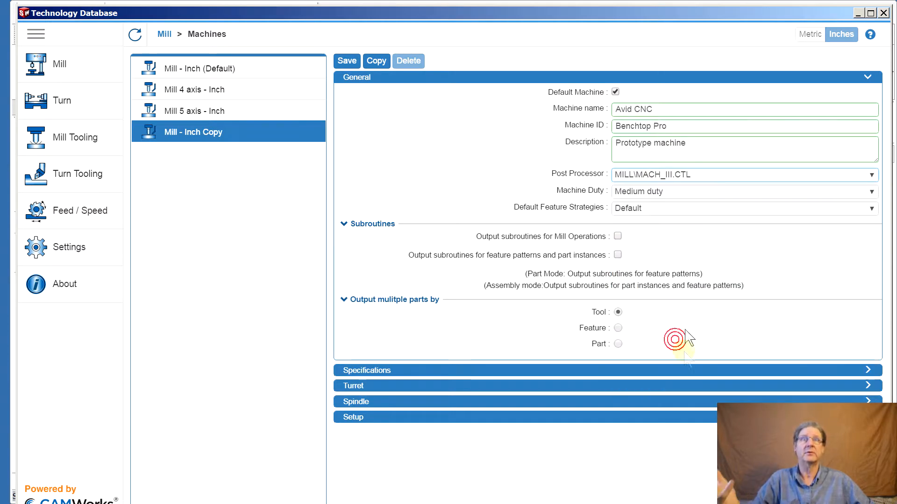
left_click(647, 193)
left_click(639, 216)
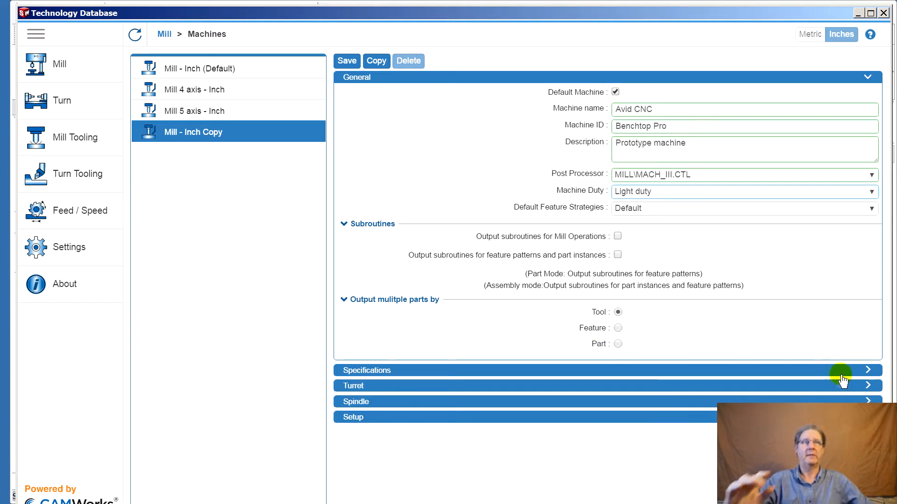
In the machine specifications, set horsepower to 3 and turn off 4th & 5th axis move together
left_click(869, 81)
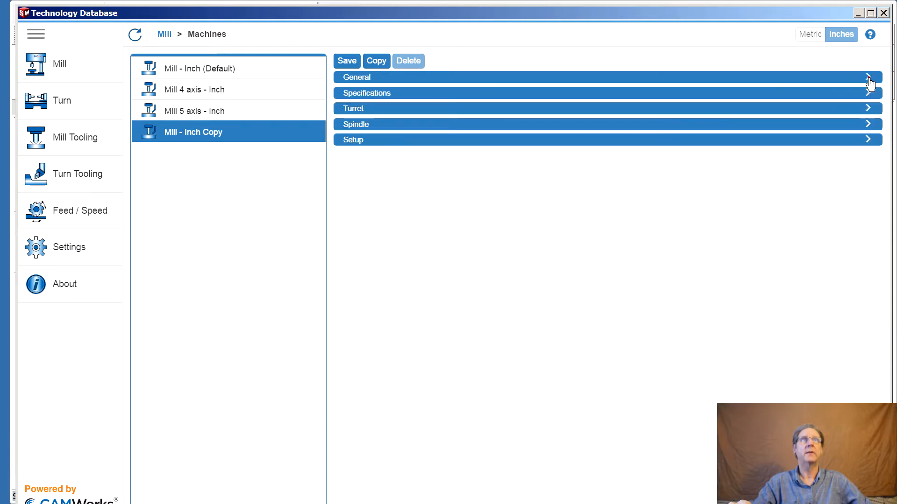
left_click(867, 90)
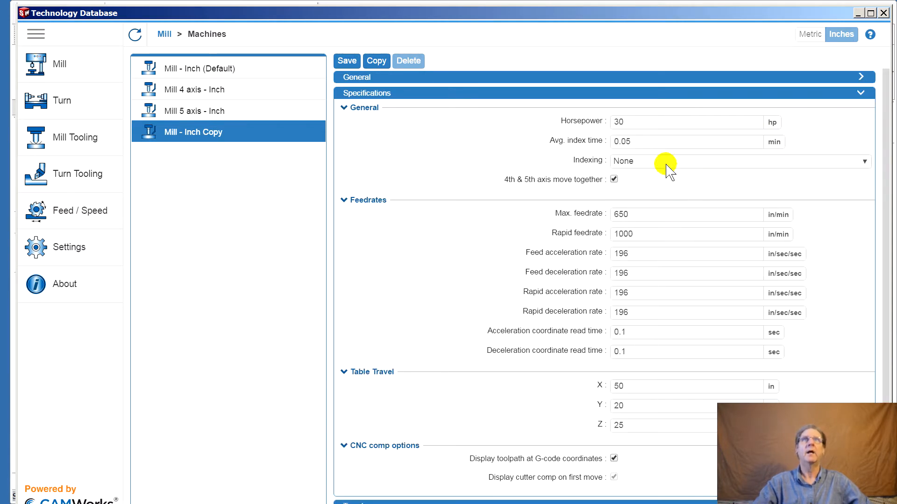
double_click(645, 124)
type("3")
left_click(646, 145)
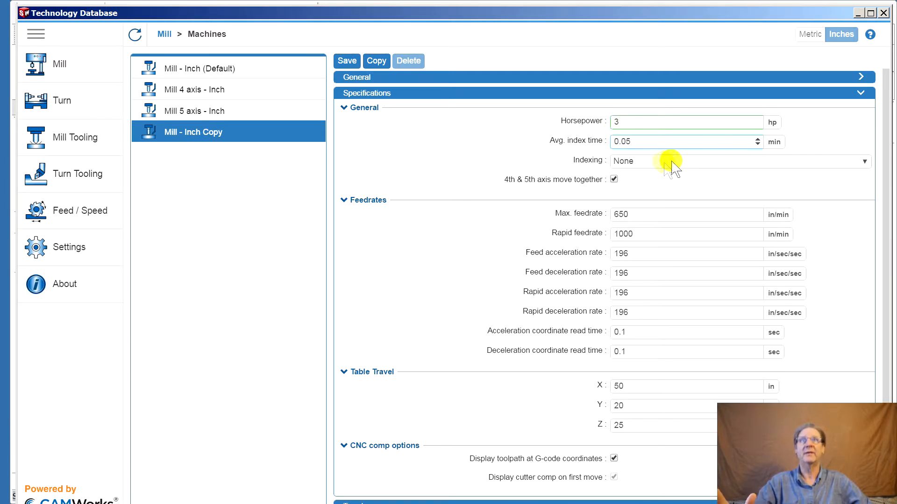
left_click(613, 179)
Set both the max feedrate and the rapid feedrate to 200 in/min
double_click(621, 219)
type("200")
left_click(649, 232)
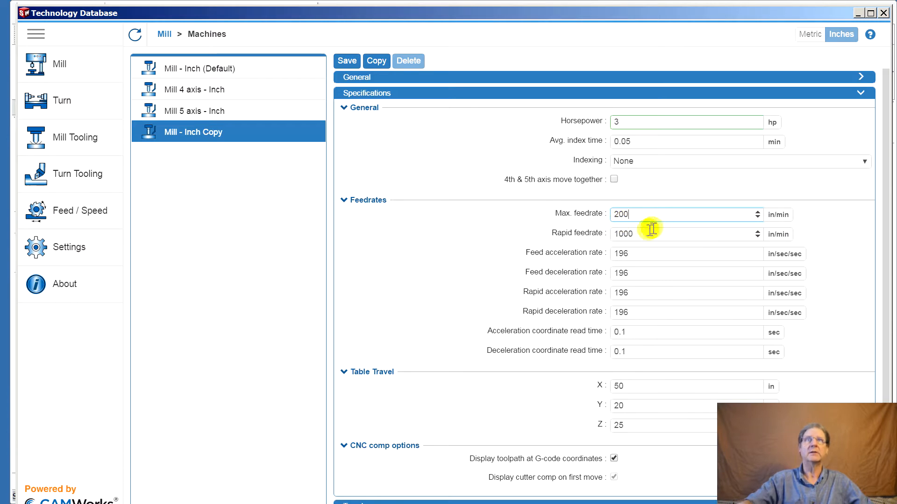
type("20")
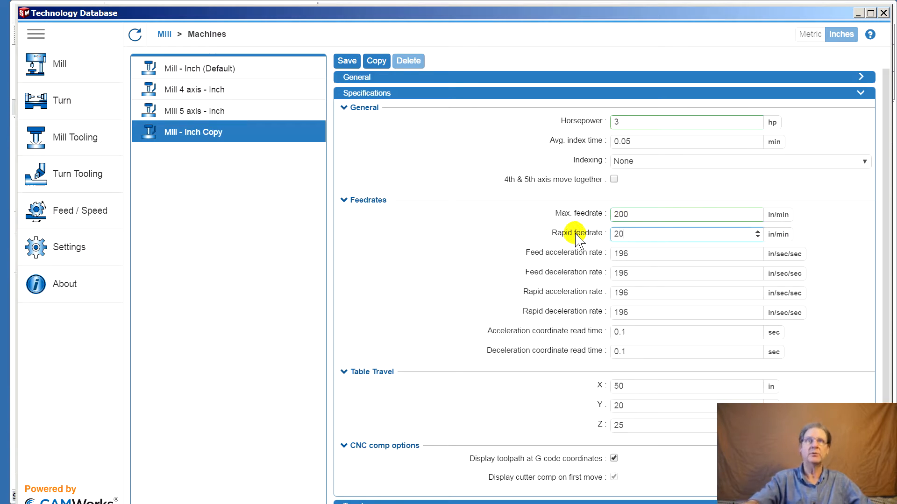
type("0")
Set the table travel to X 24, Y 37 and Z 6 in
left_click(628, 253)
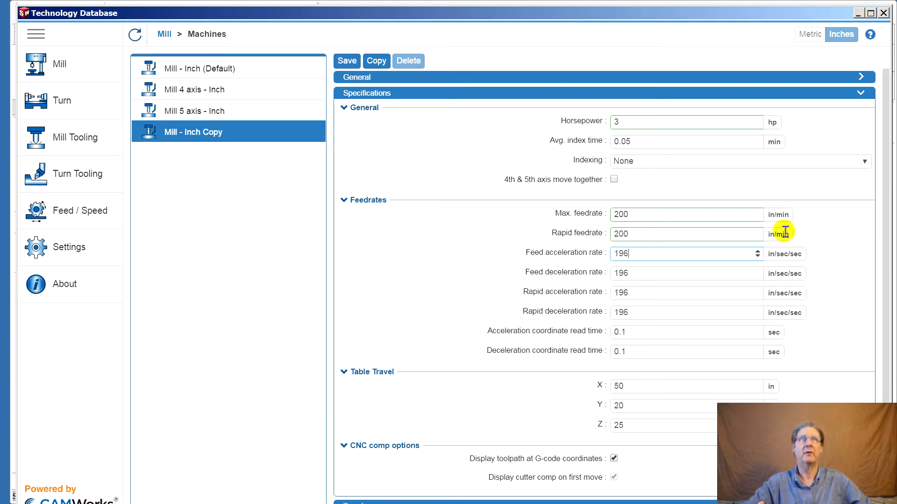
scroll(831, 365, "down", 1)
left_click(627, 357)
type("24")
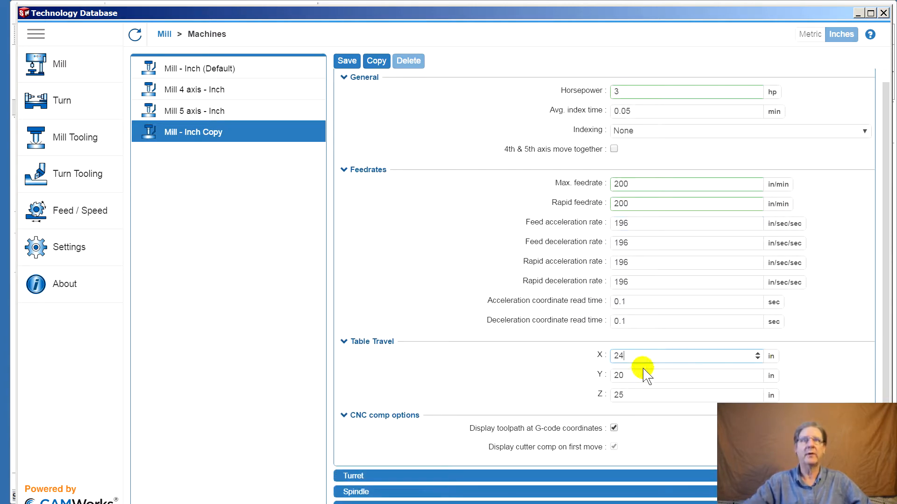
key("Tab")
type("37")
key("Tab")
type("6")
key("Tab")
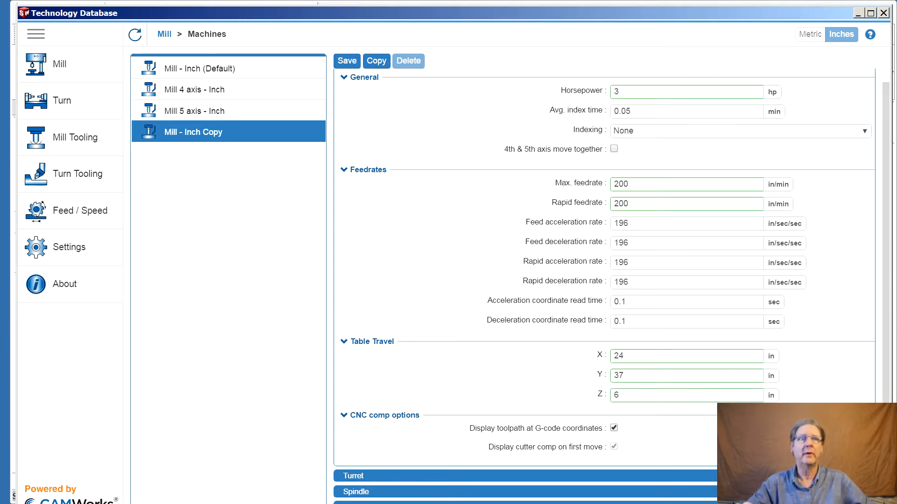
Set the spindle's max RPM to 24000 for the copied machine and save it to the Technology Database
left_click(860, 476)
scroll(860, 476, "down", 8)
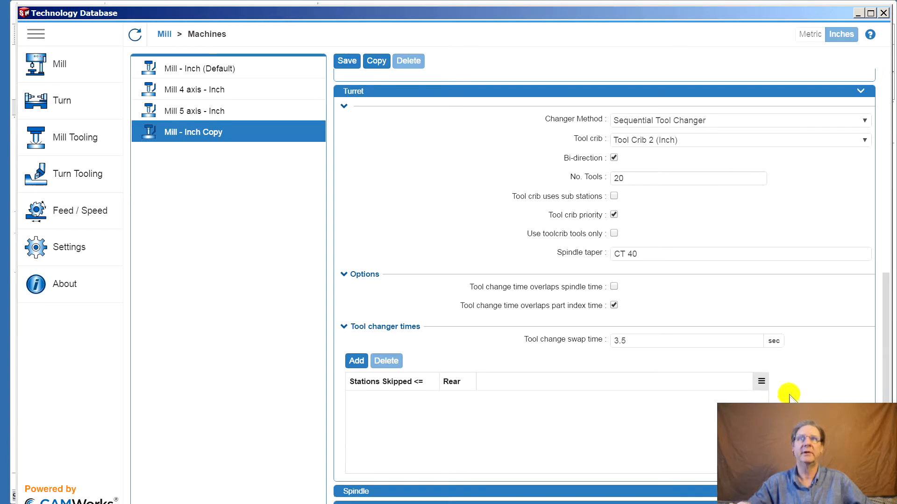
scroll(806, 361, "down", 8)
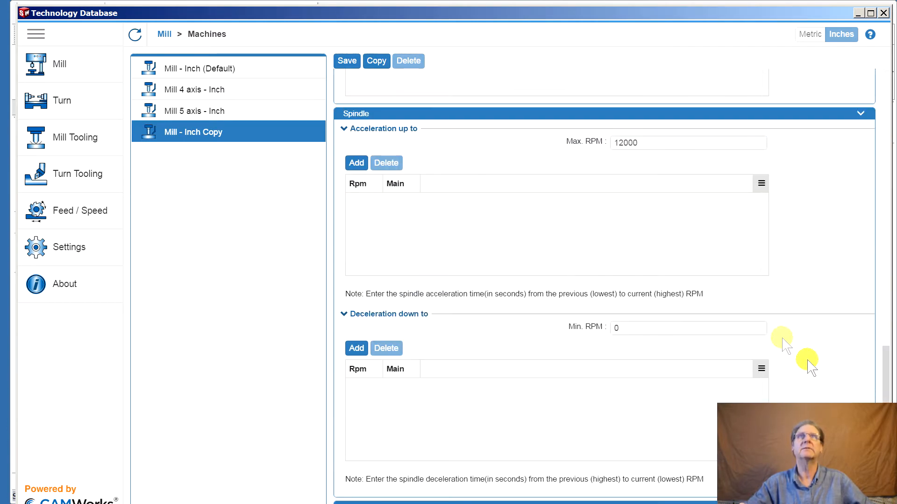
left_click(617, 143)
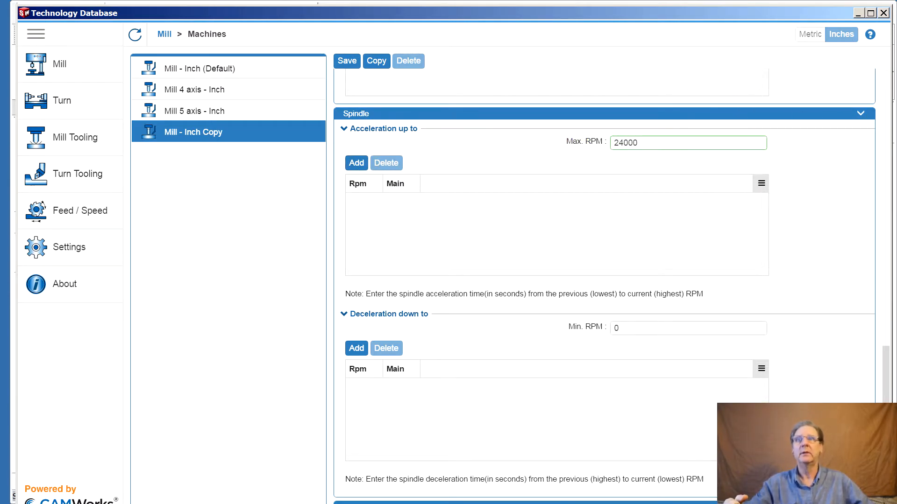
scroll(604, 307, "down", 7)
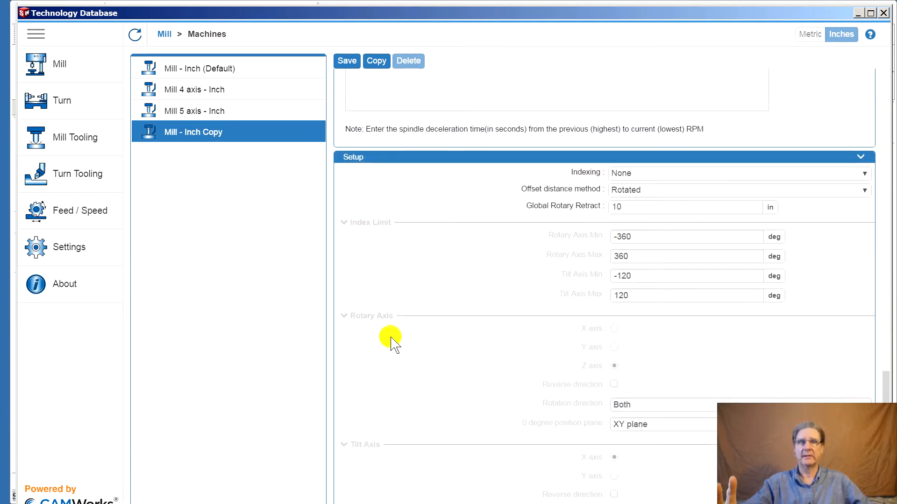
scroll(721, 260, "up", 15)
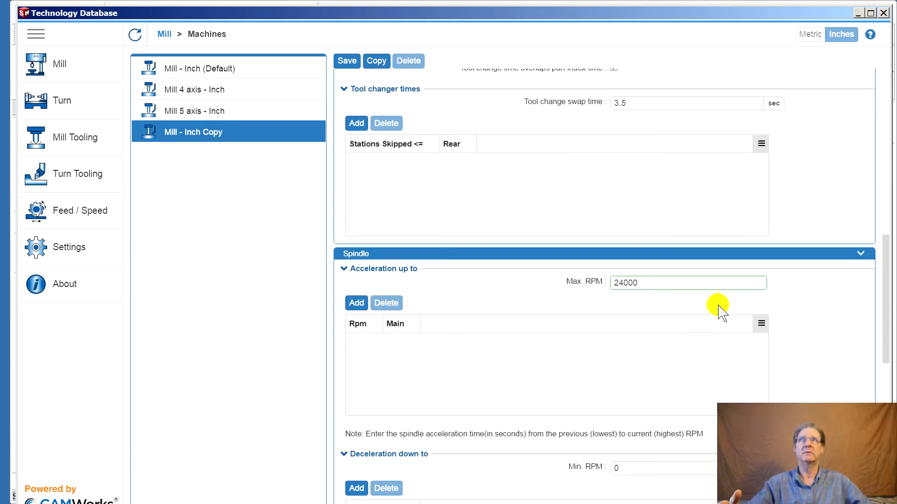
left_click(348, 61)
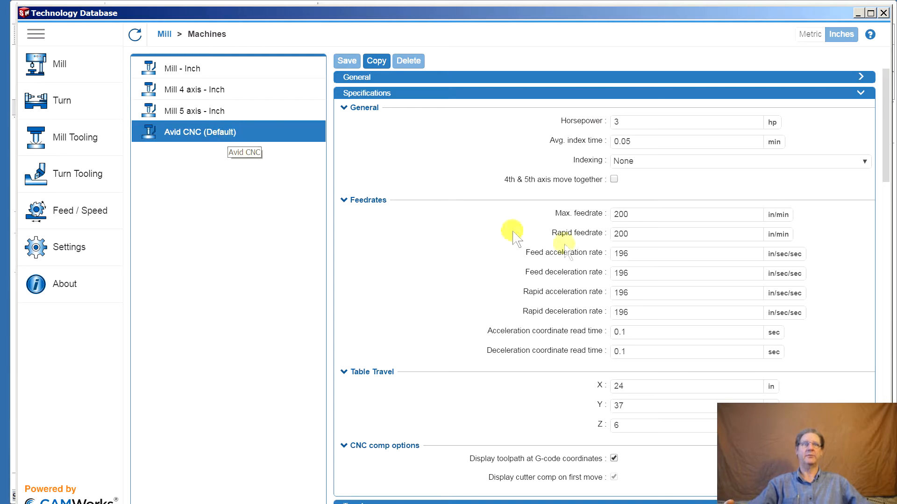
Close the Technology Database and select Avid CNC as the active machine for the part
left_click(884, 13)
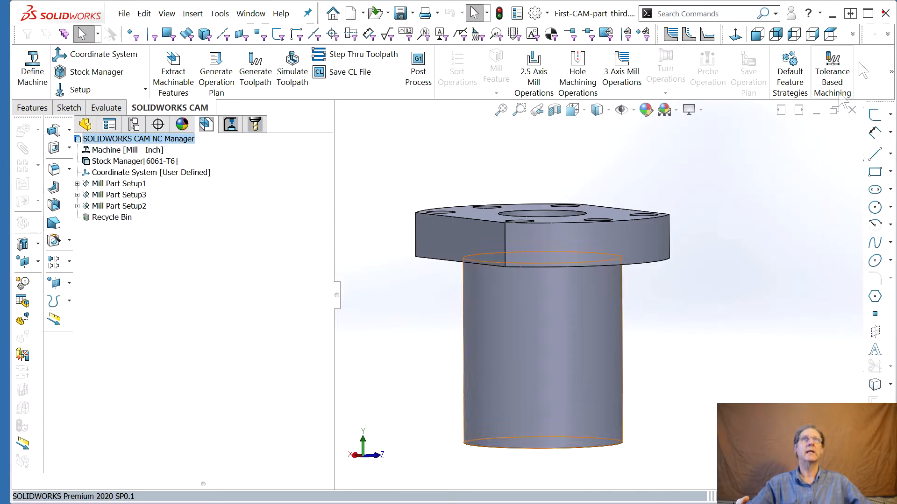
left_click(27, 77)
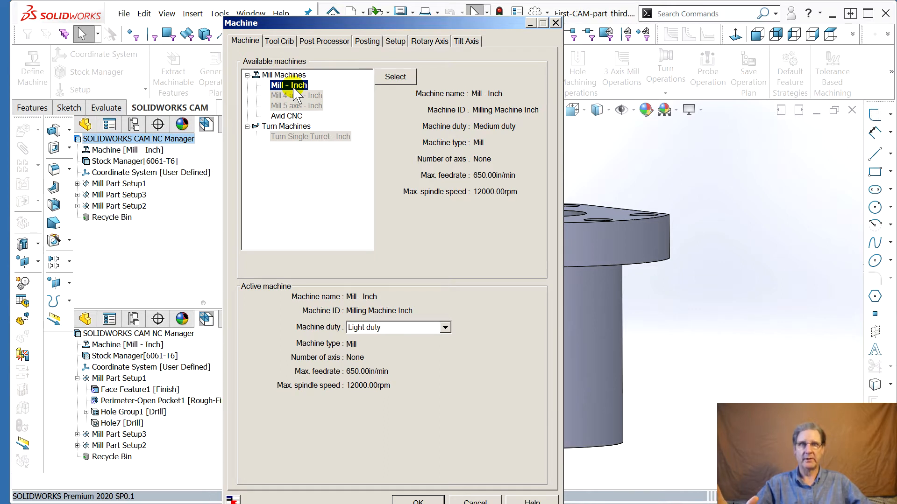
left_click(287, 116)
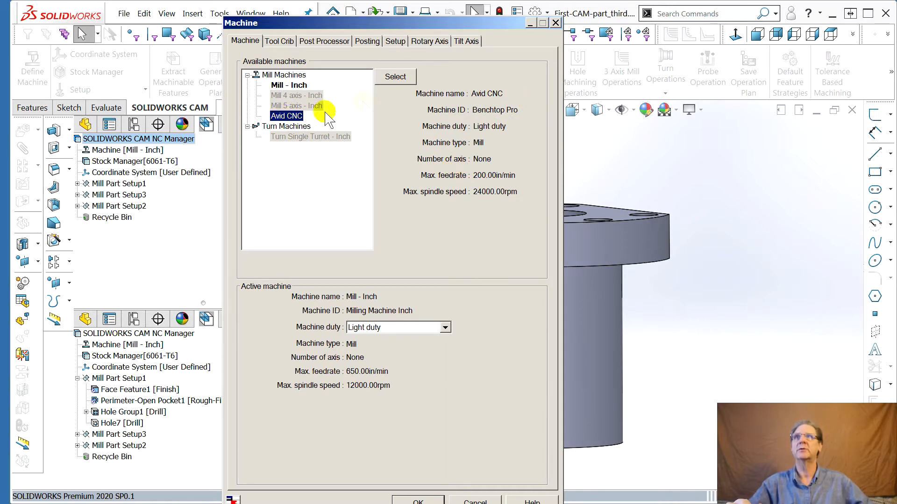
left_click(398, 78)
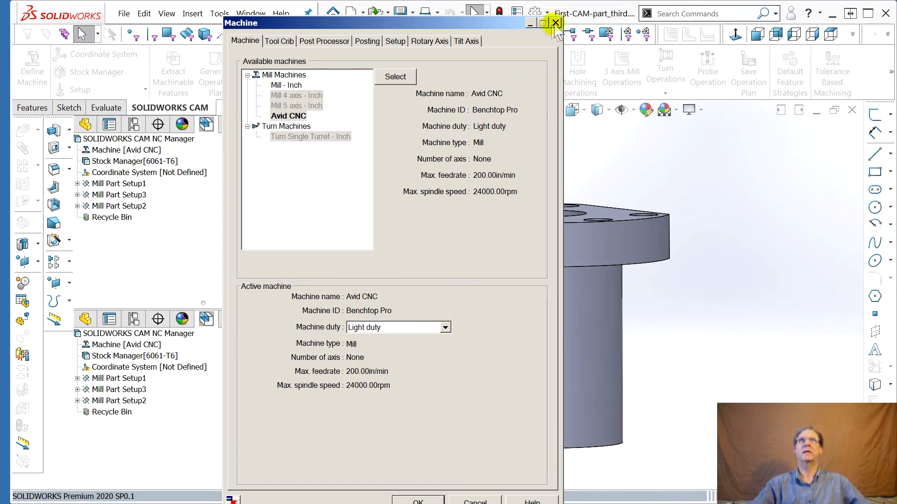
left_click_drag(464, 23, 896, 23)
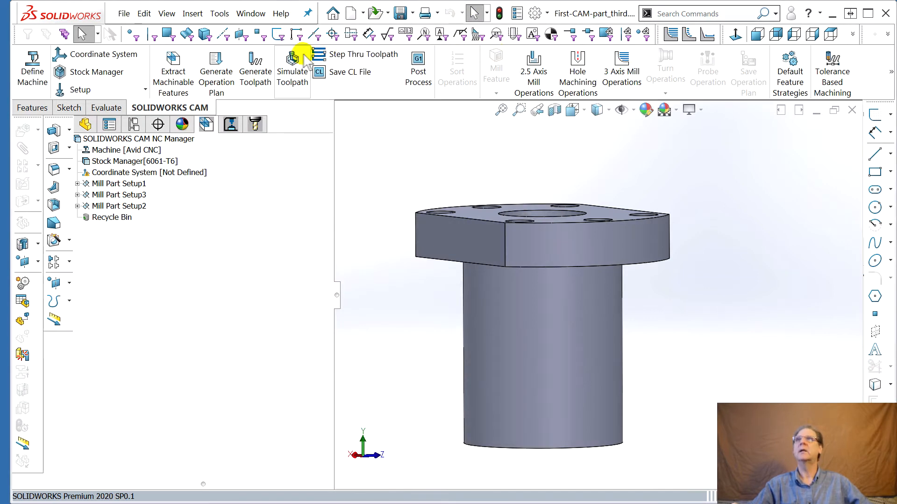
Regenerate all toolpaths with the new machine and review the toolpath statistics and estimated machining time
left_click(253, 82)
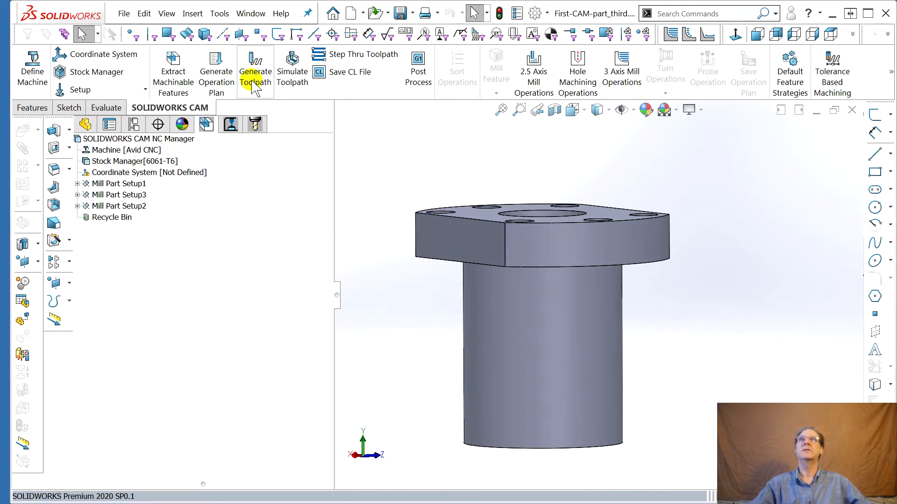
right_click(155, 142)
left_click(187, 143)
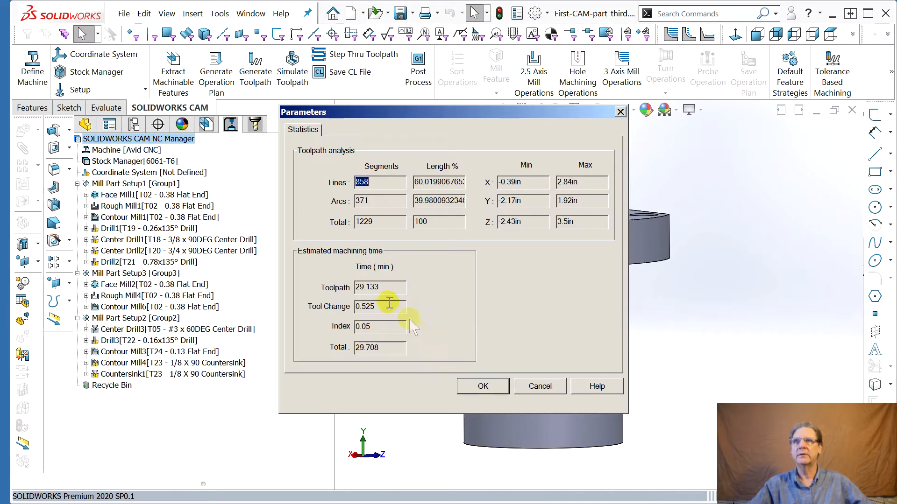
left_click(541, 388)
Switch the machine's active tool crib to Tool Crib 1 (Inch) Empty, letting the used tools be added automatically
middle_click_drag(558, 243, 567, 346)
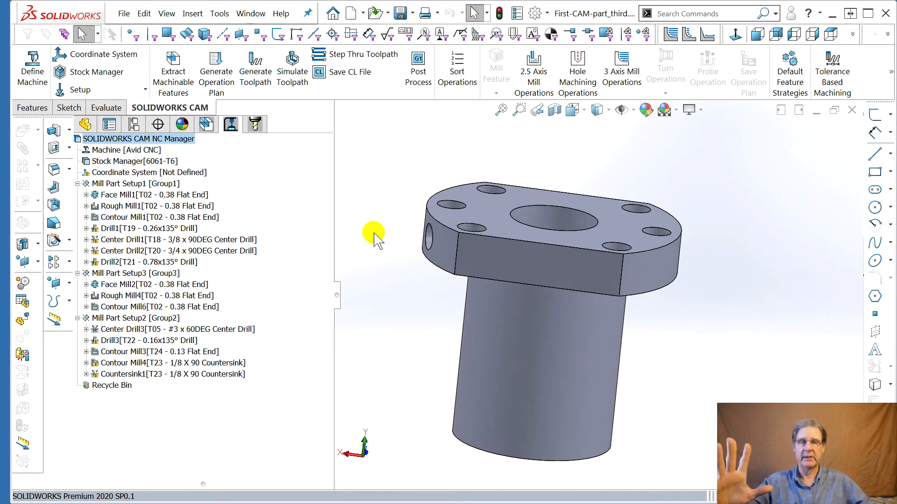
left_click(255, 125)
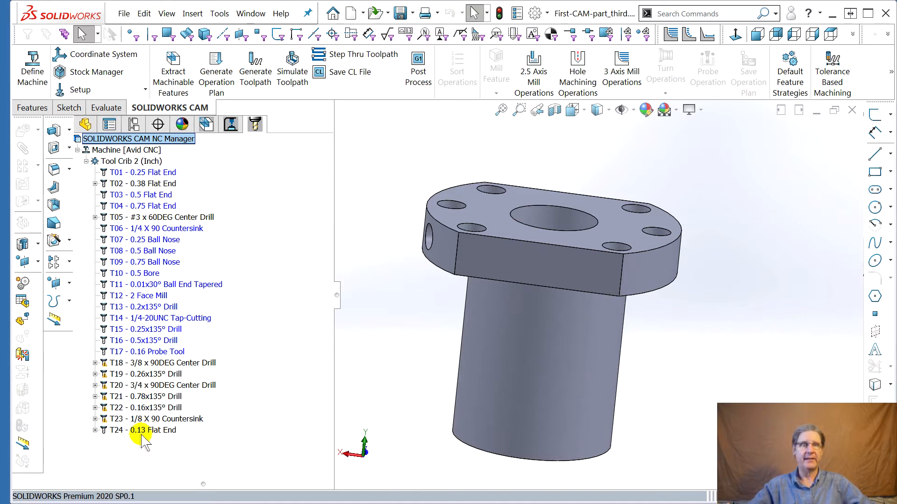
middle_click_drag(566, 224, 593, 239)
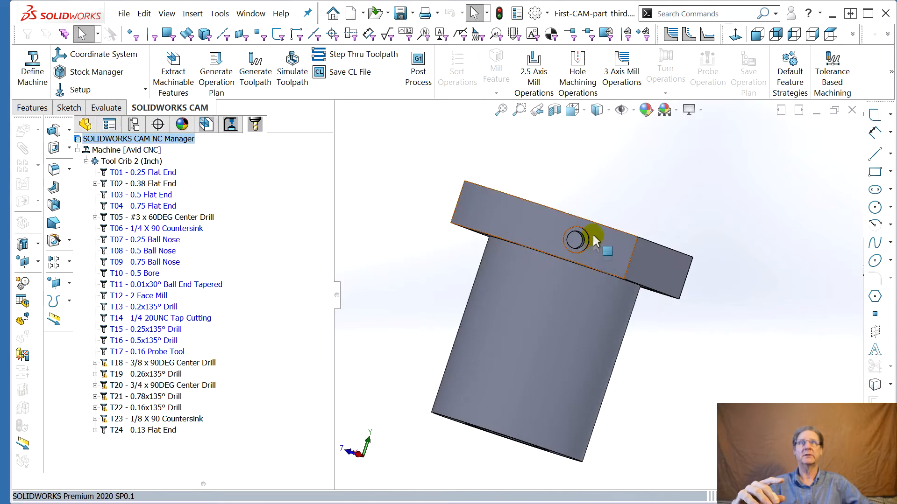
right_click(125, 163)
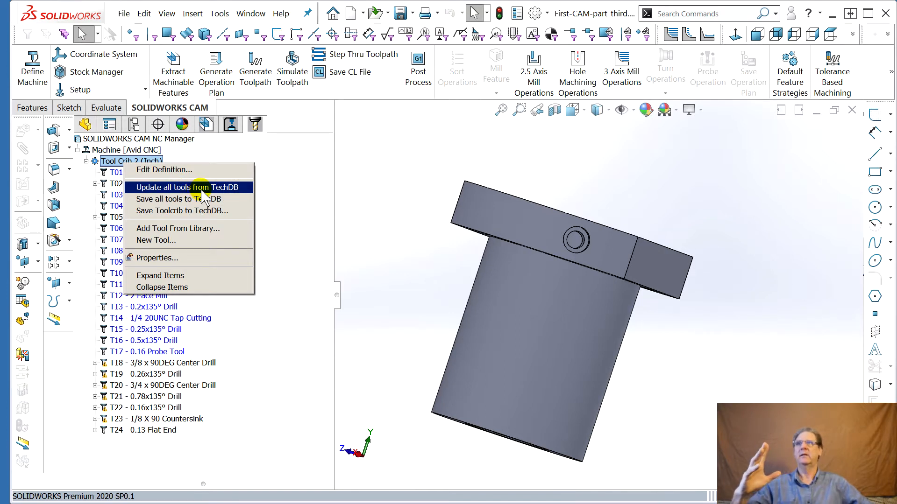
left_click(153, 458)
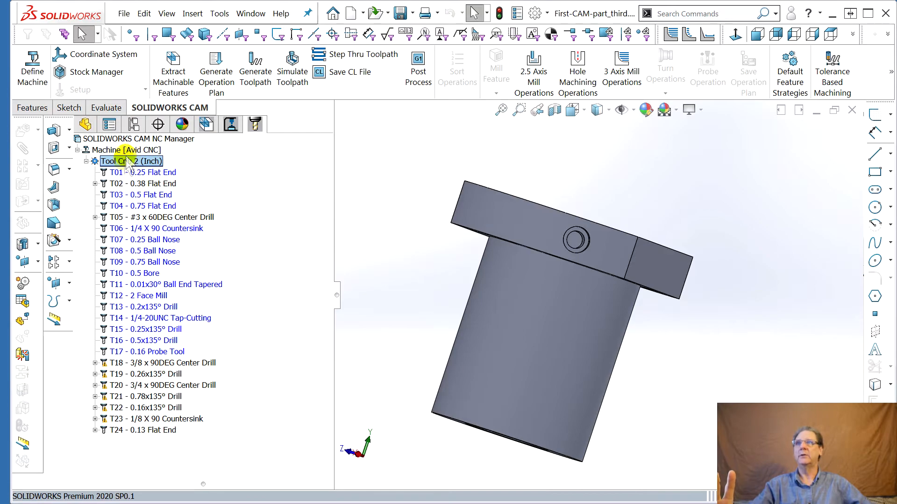
double_click(126, 164)
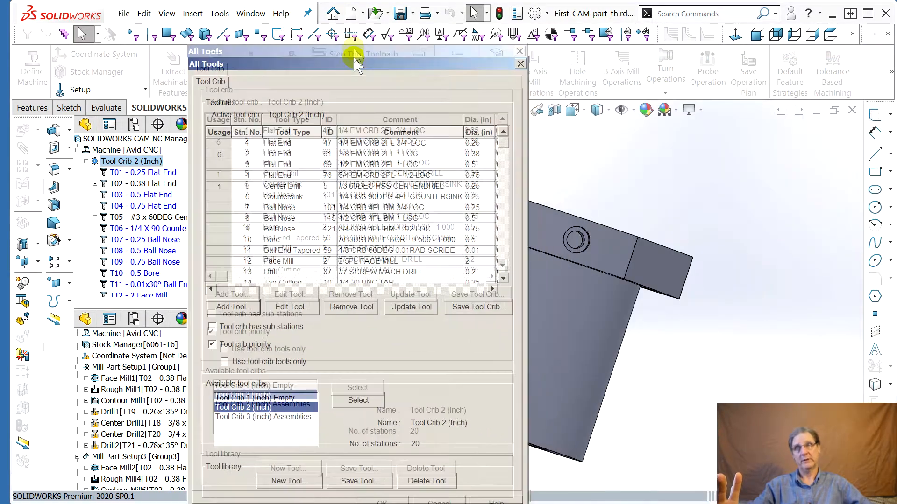
left_click(280, 374)
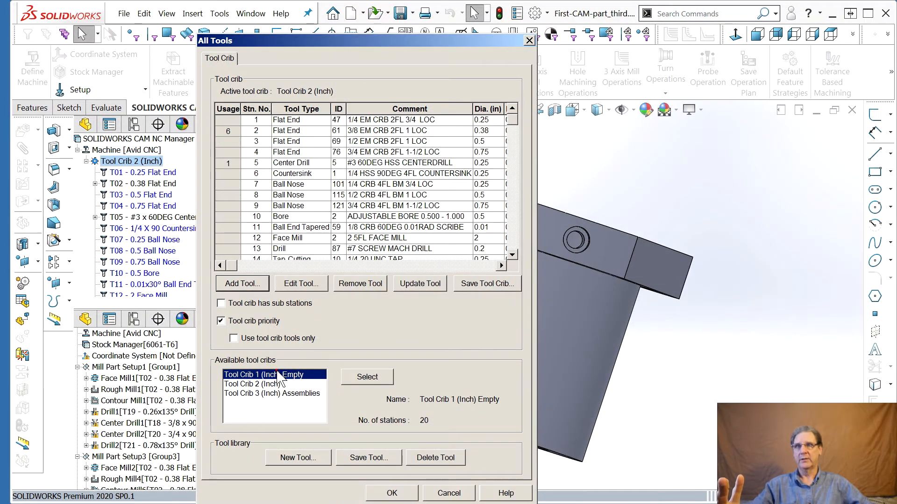
left_click(362, 377)
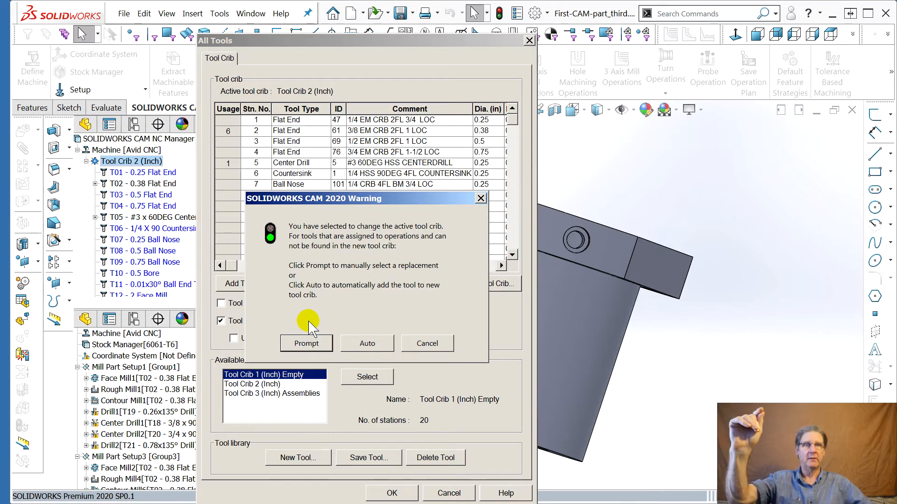
left_click(364, 346)
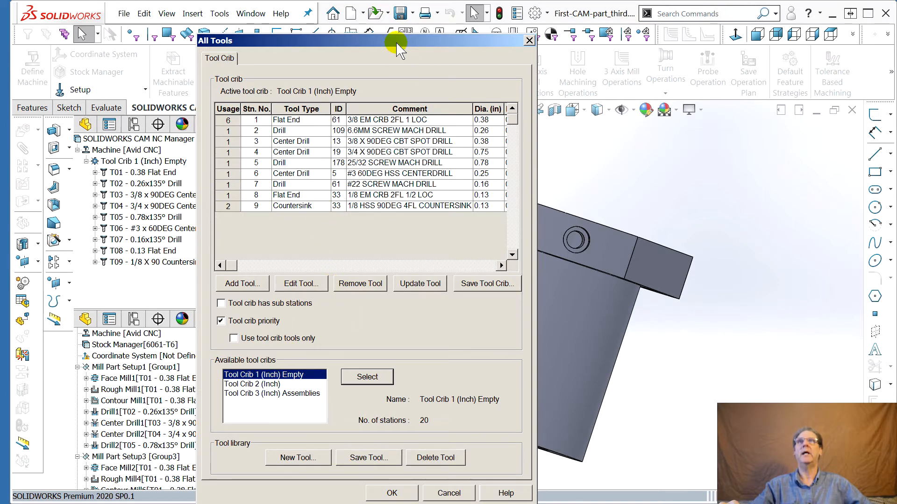
left_click_drag(403, 37, 441, 36)
key("Return")
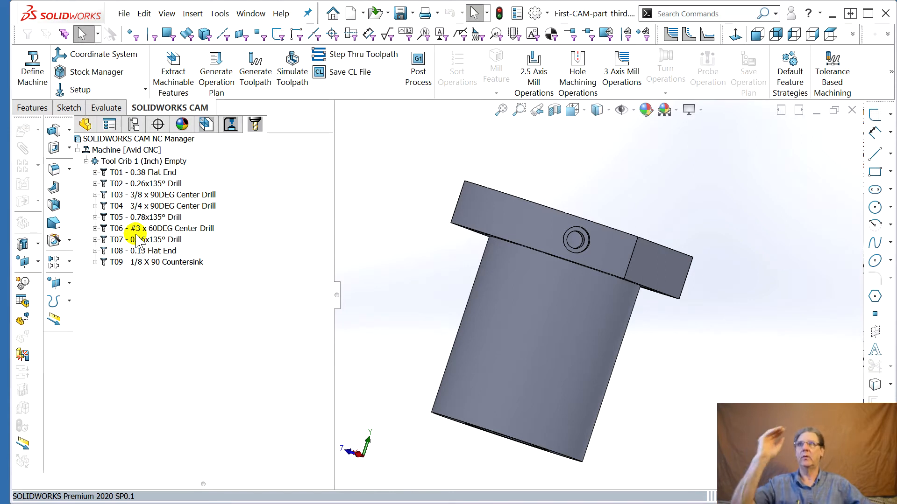
Return to the operation tree and inspect each operation's toolpath and reassigned tool numbers
right_click(134, 161)
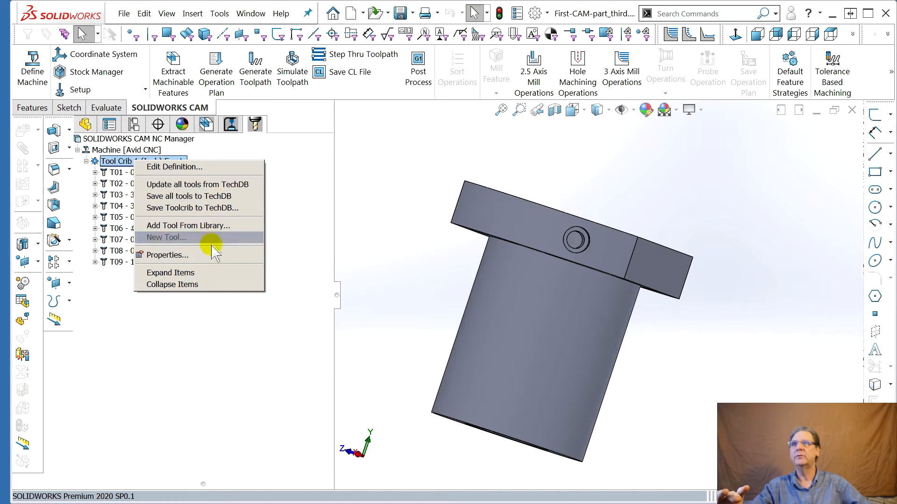
left_click(155, 312)
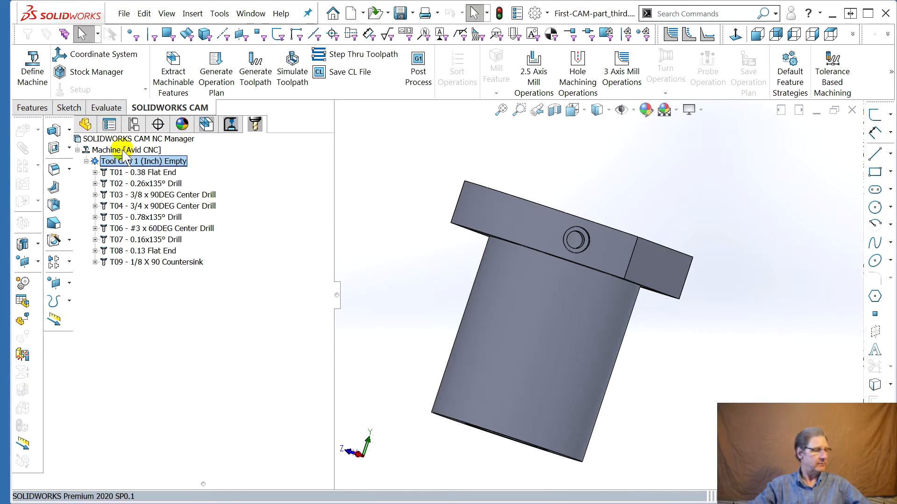
left_click(208, 125)
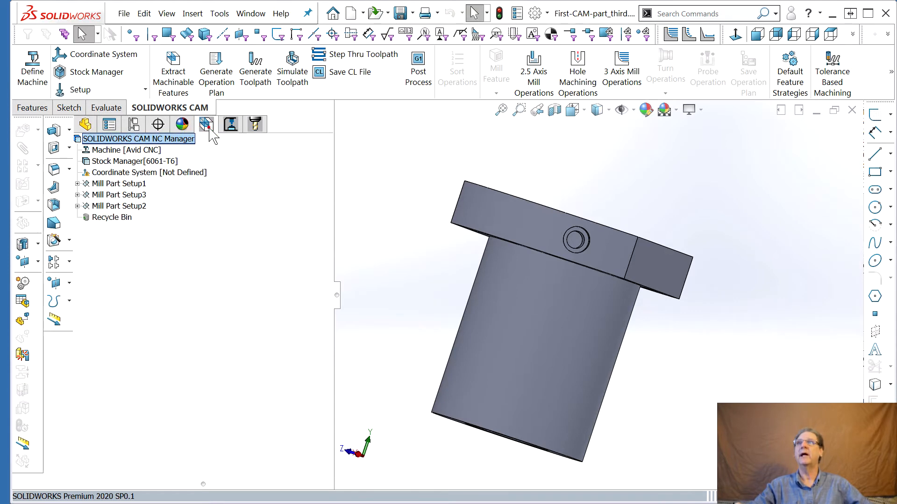
left_click(231, 127)
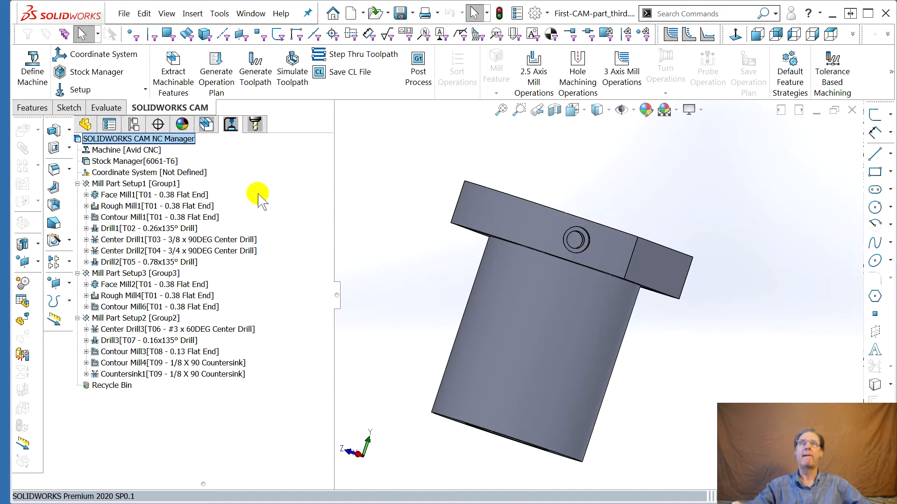
mouse_move(123, 196)
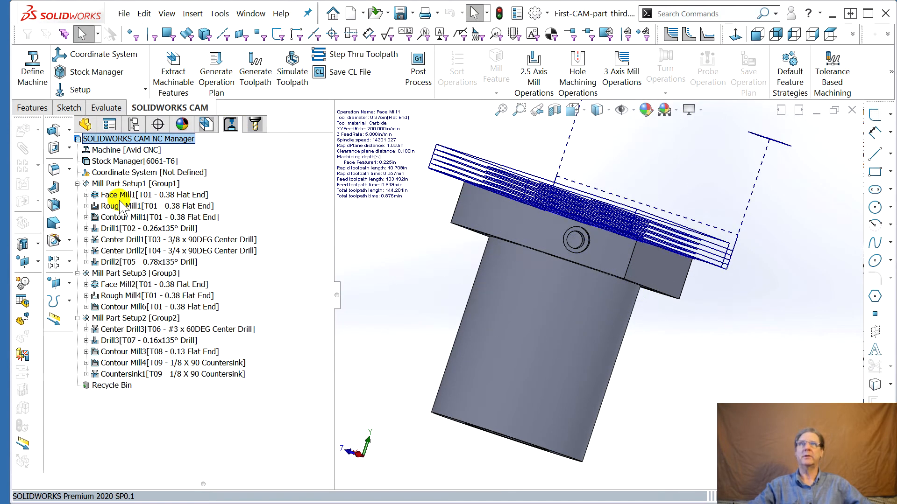
mouse_move(125, 228)
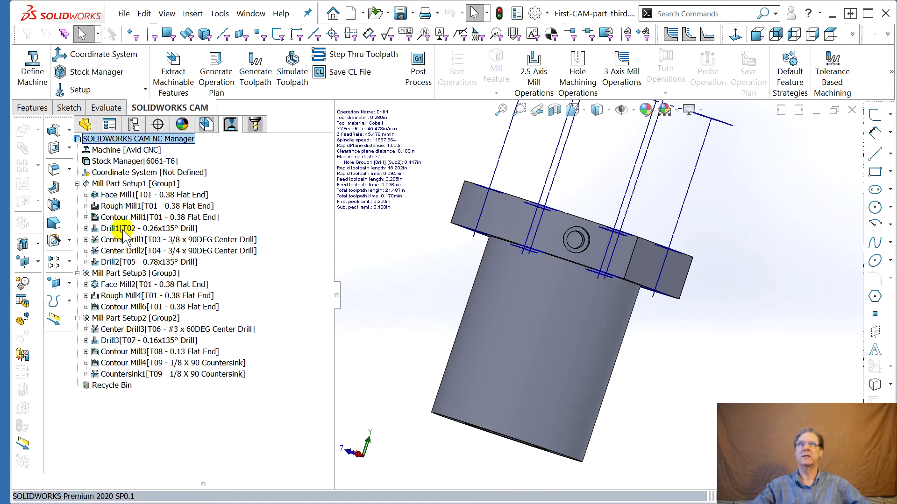
mouse_move(123, 262)
mouse_move(111, 276)
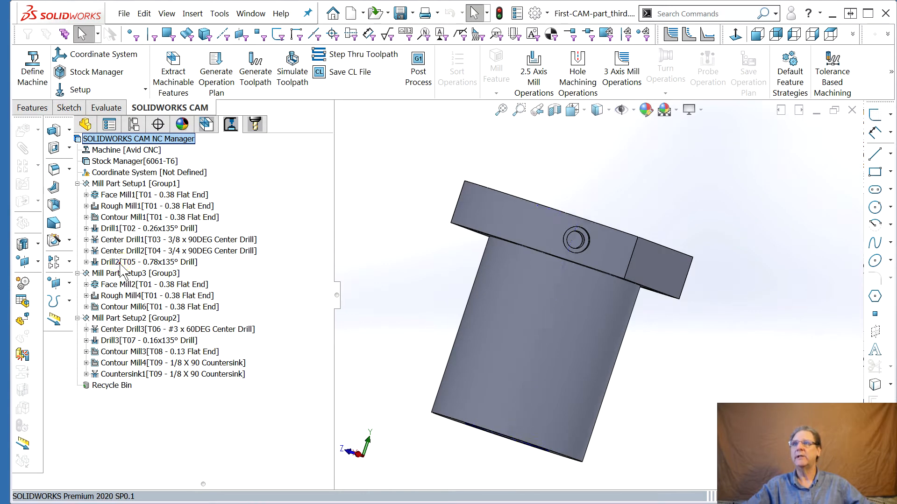
Insert a Post Program Stop operation after Drill2 in Mill Part Setup1
left_click(120, 263)
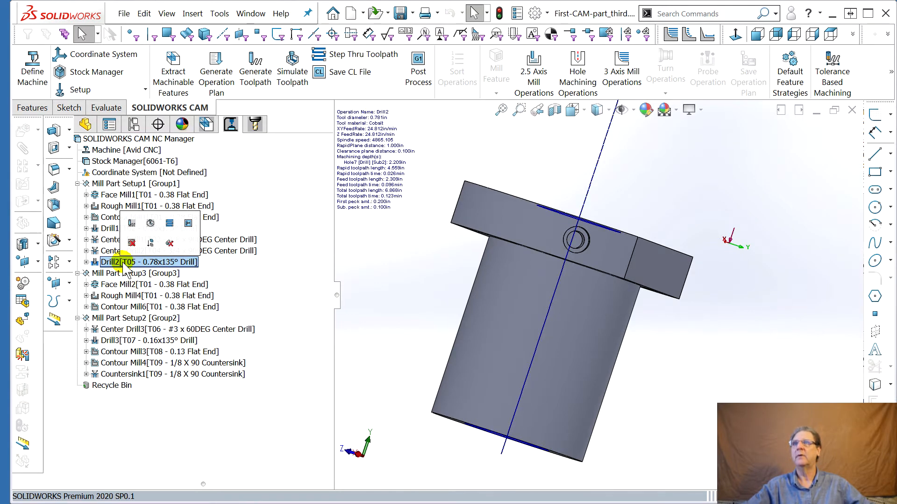
right_click(122, 261)
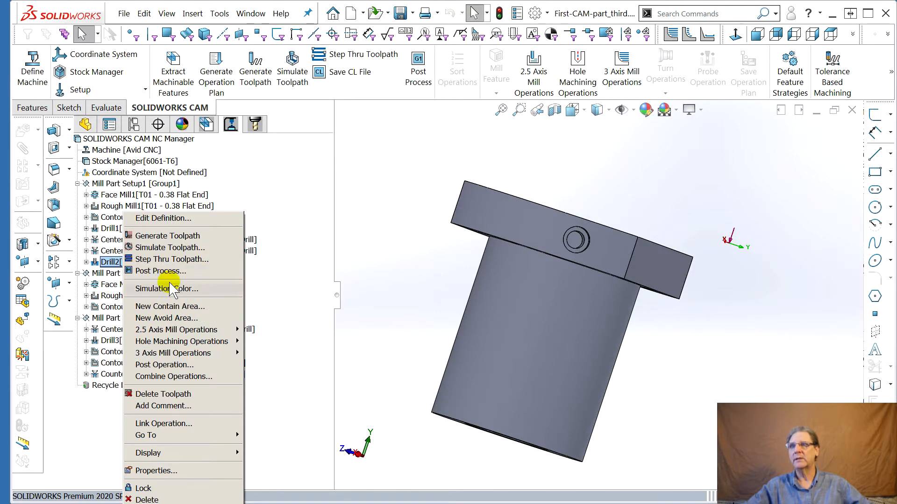
left_click(168, 364)
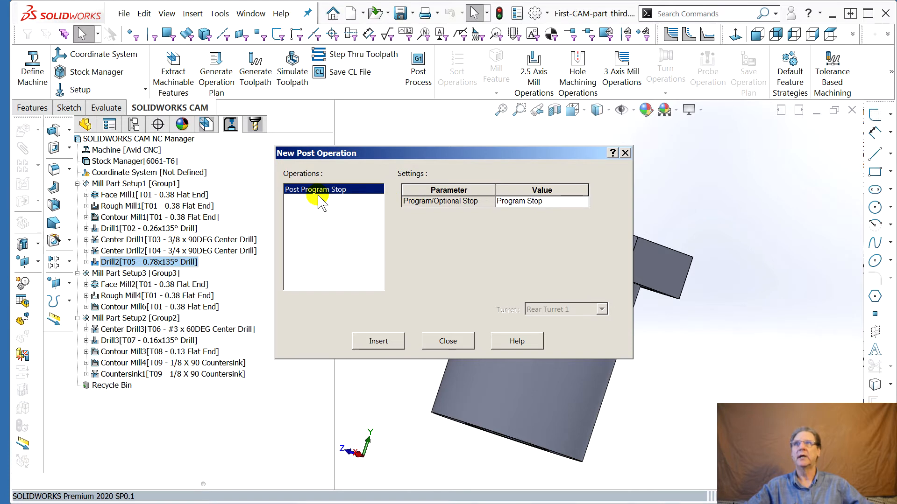
left_click(379, 342)
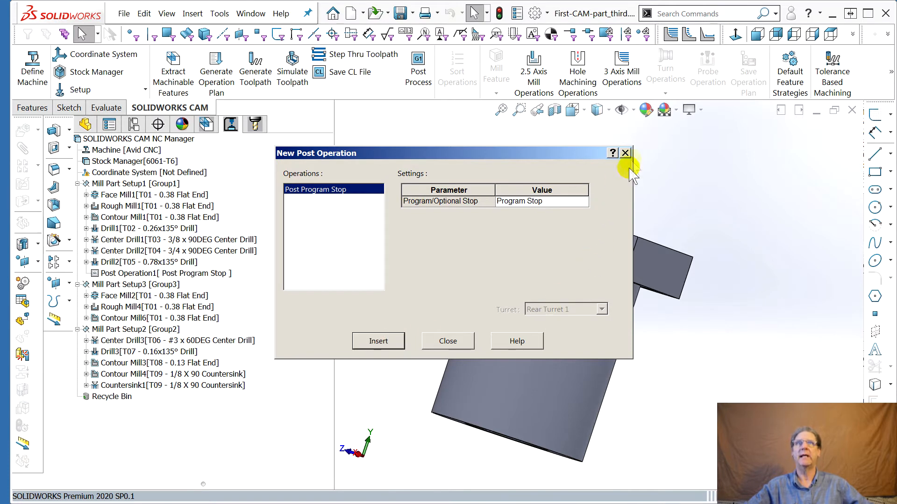
left_click(447, 341)
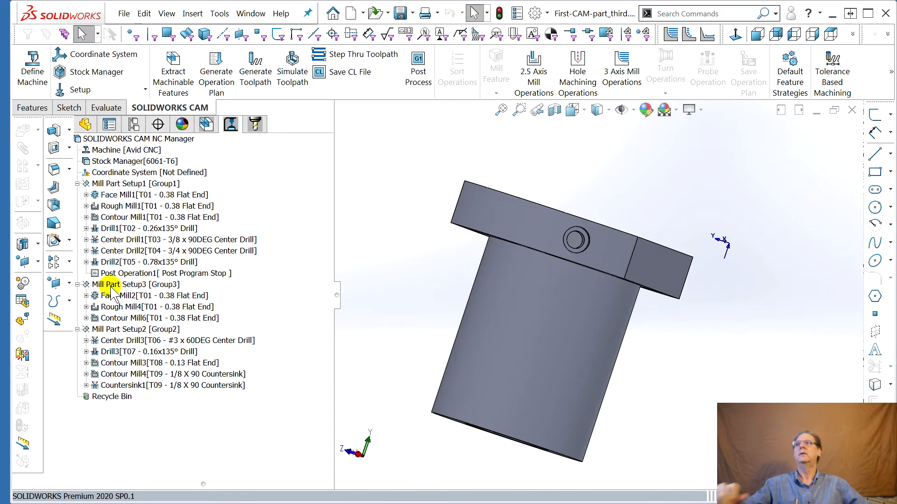
Insert a Post Program Stop operation after Contour Mill6 in Mill Part Setup3
left_click(124, 329)
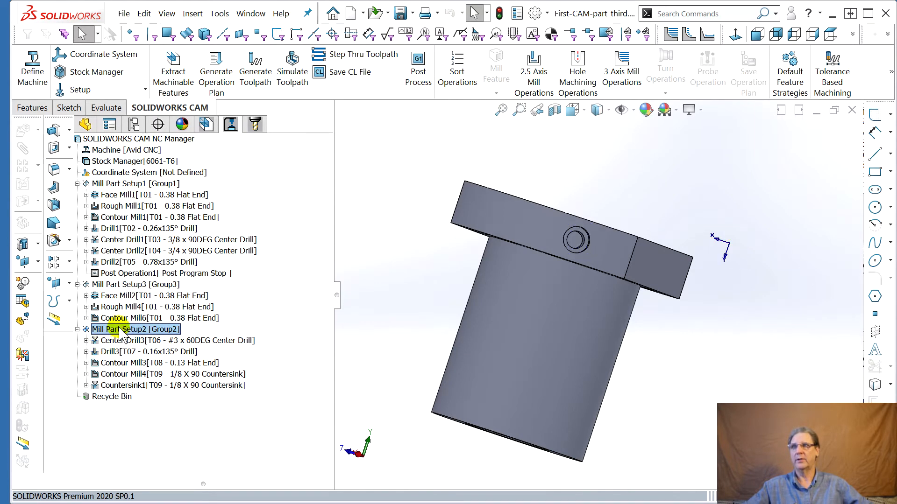
left_click(121, 319)
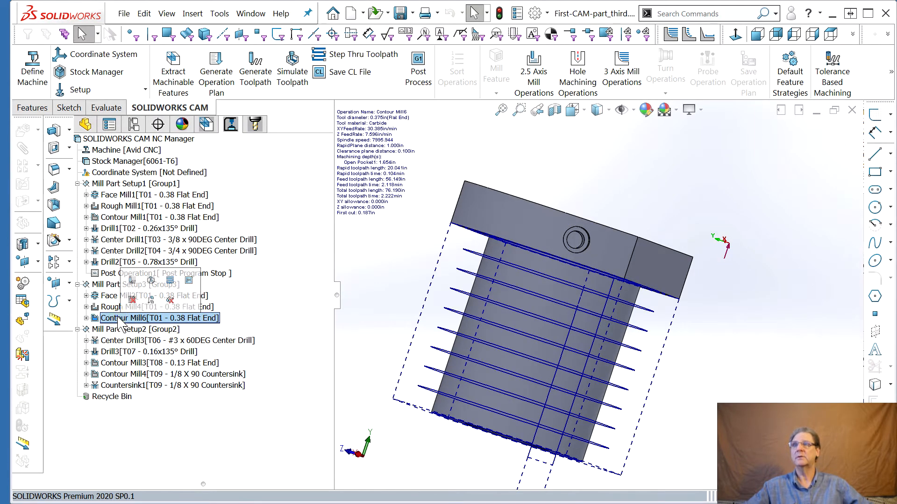
right_click(122, 321)
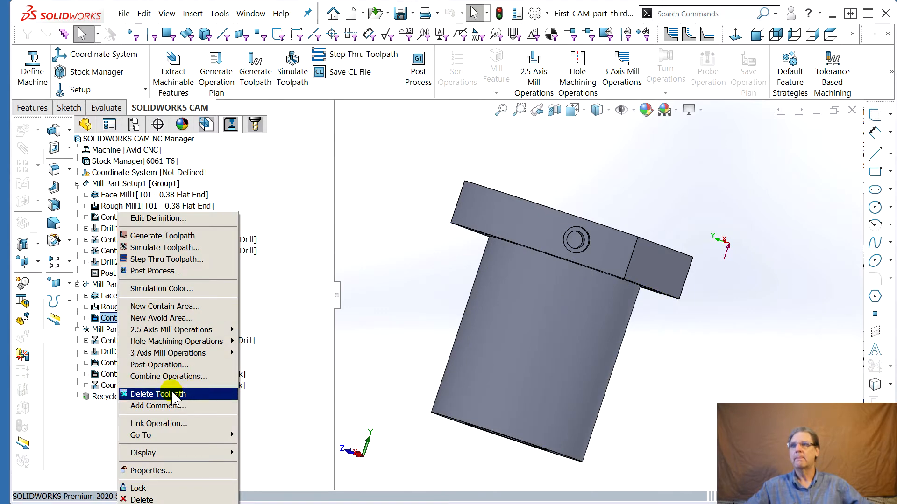
left_click(159, 365)
left_click(373, 342)
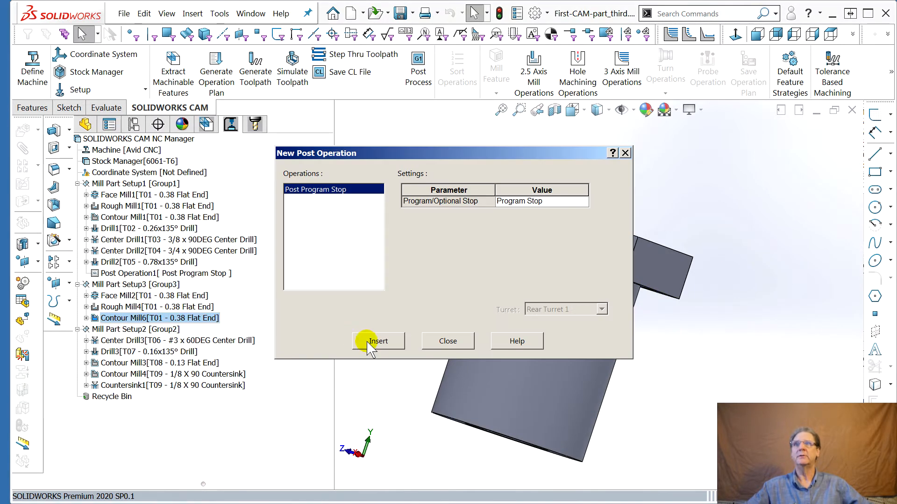
left_click(448, 341)
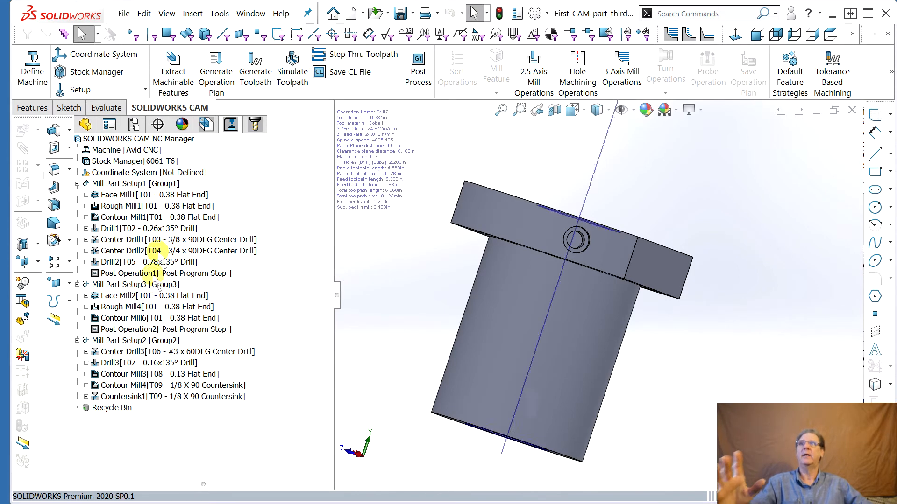
Delete the Hole Group1 drill feature and its dependent items from Mill Part Setup1
mouse_move(195, 240)
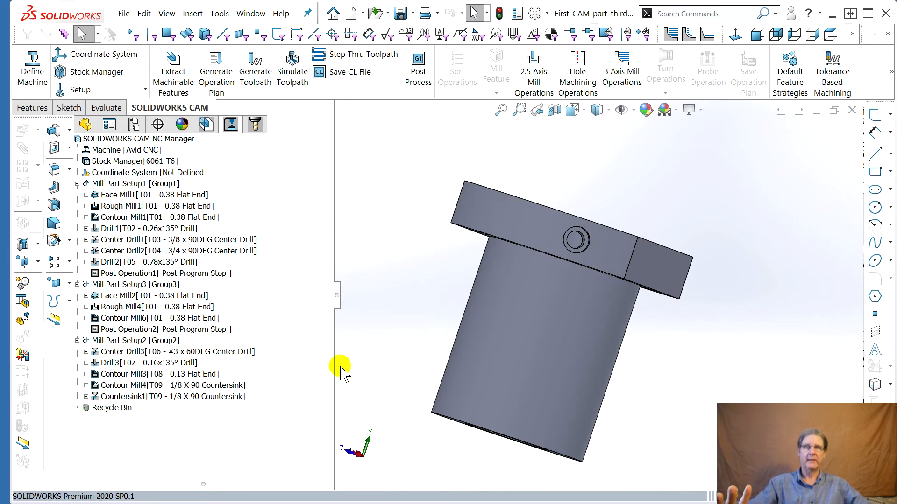
middle_click_drag(481, 322, 444, 368)
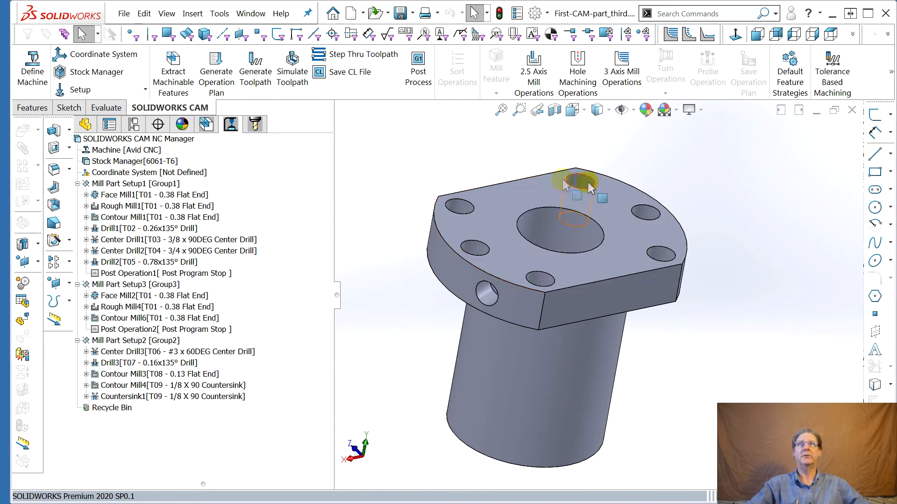
middle_click_drag(600, 284, 480, 348)
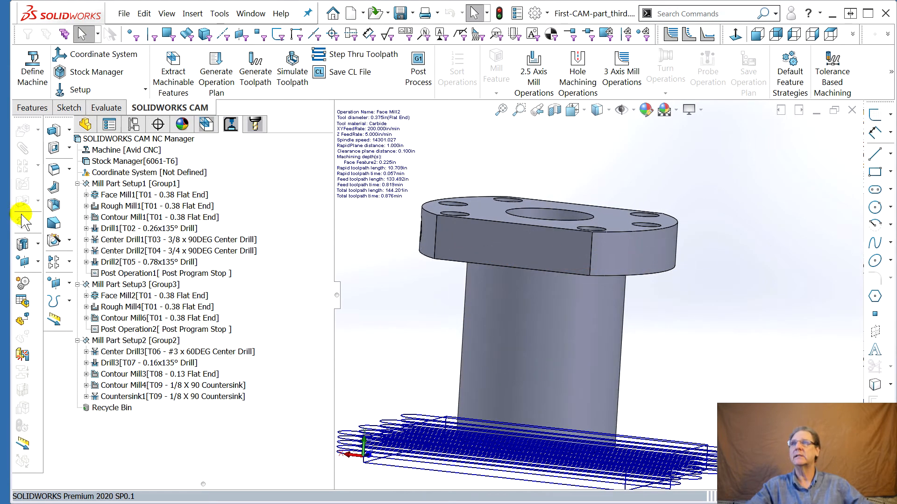
mouse_move(121, 197)
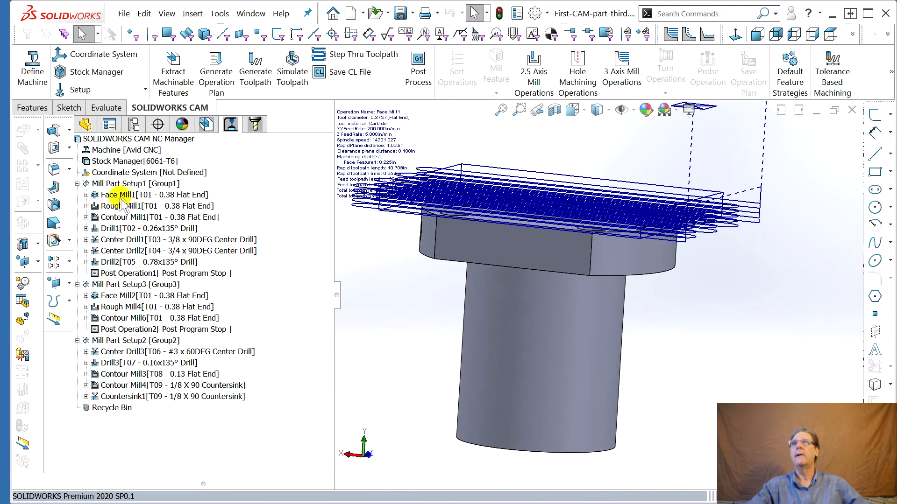
left_click(231, 125)
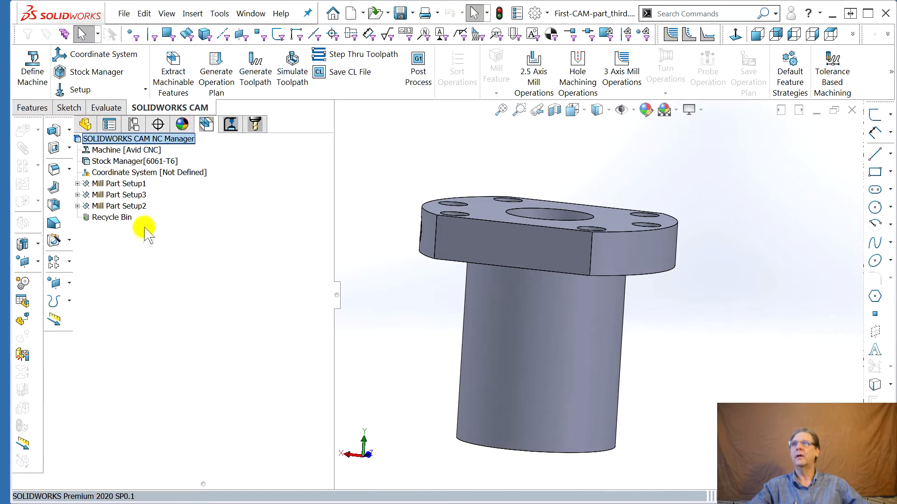
left_click(83, 187)
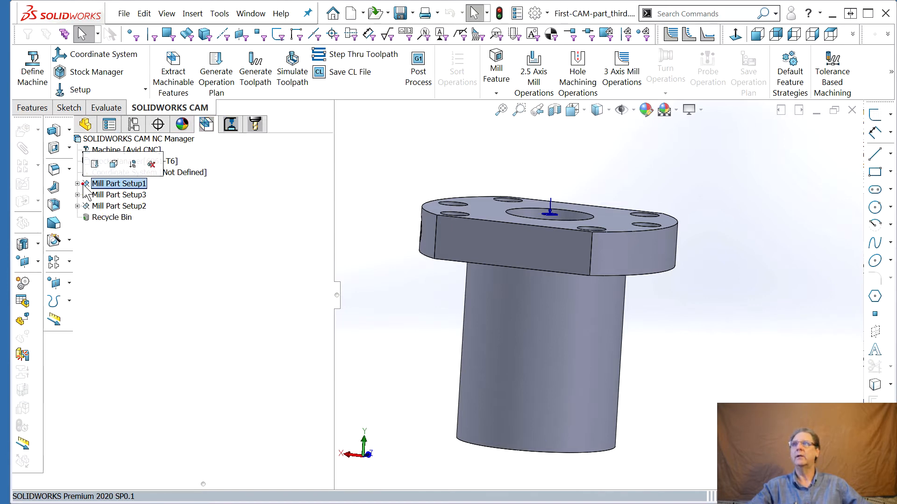
left_click(78, 184)
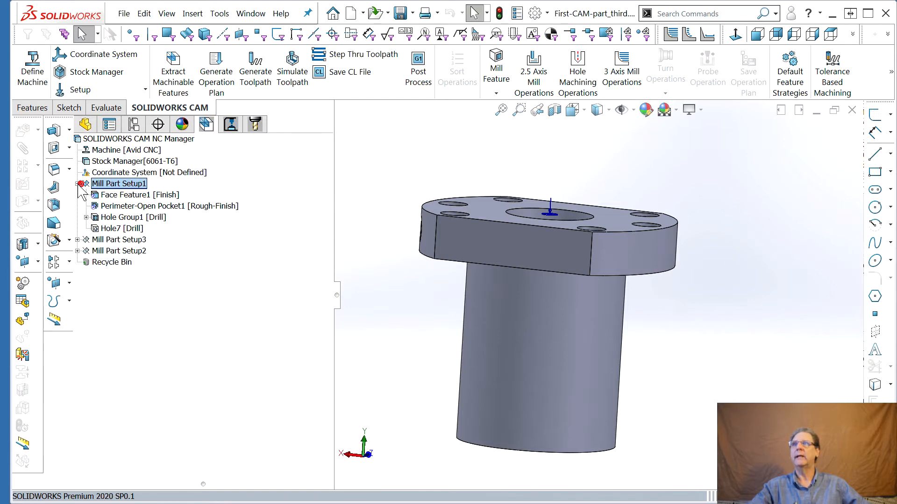
left_click(128, 218)
right_click(134, 220)
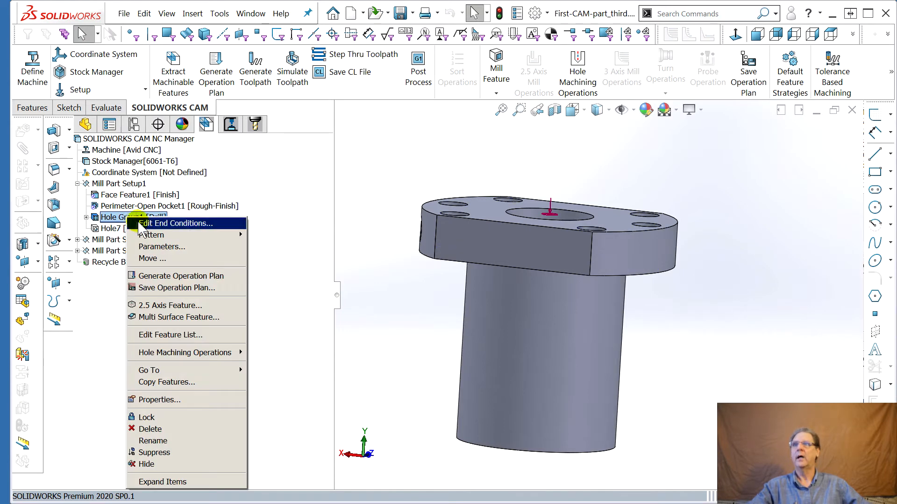
left_click(164, 429)
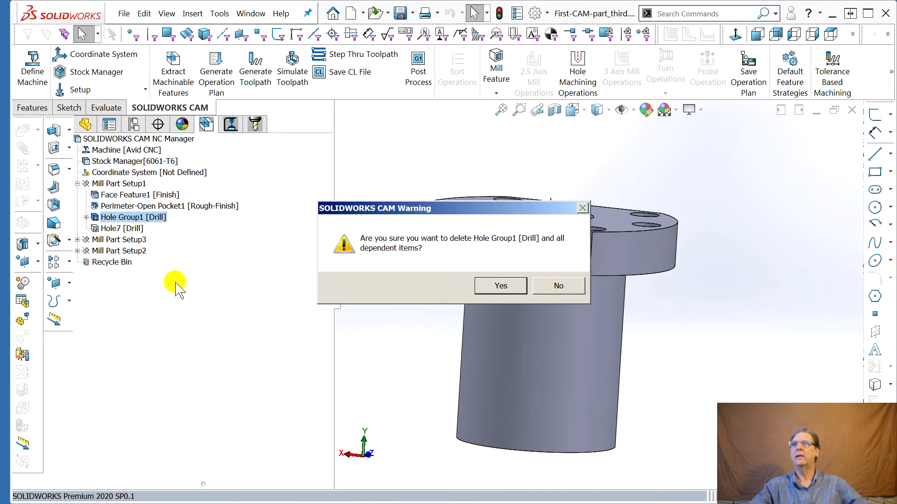
left_click(500, 286)
Delete the Hole7 drill feature from Mill Part Setup1
left_click(109, 218)
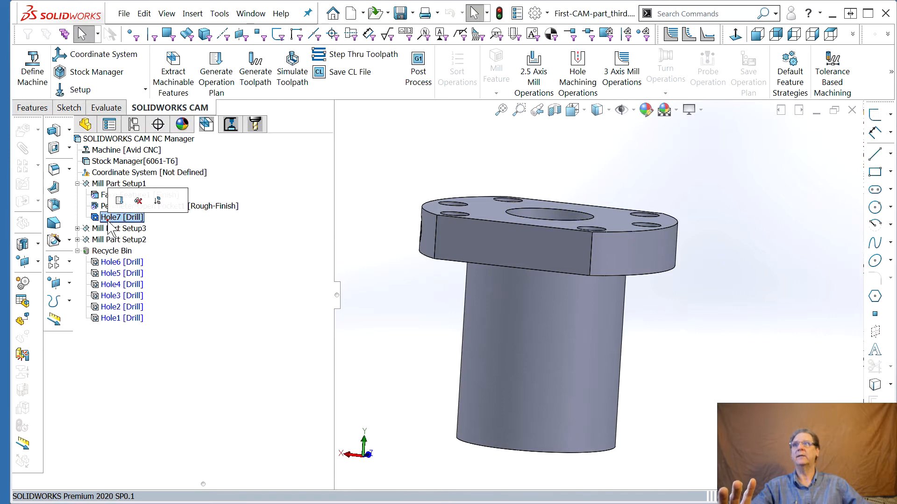
right_click(109, 219)
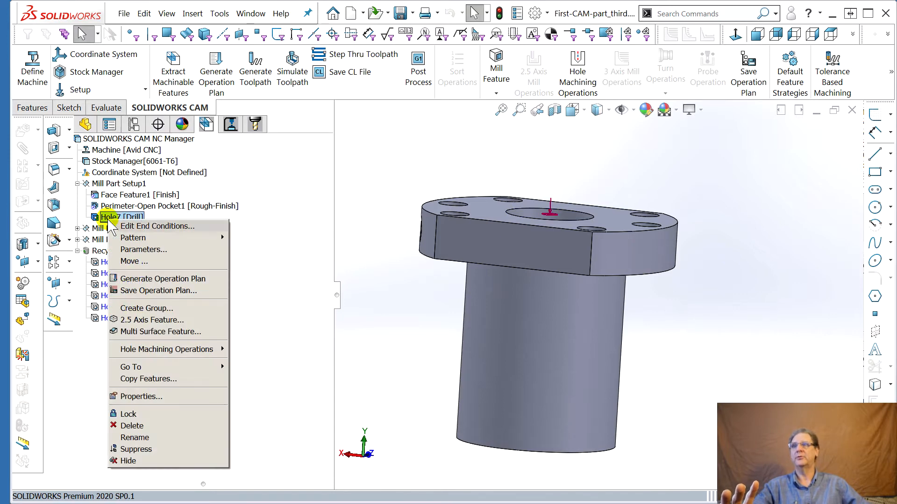
left_click(158, 428)
left_click(510, 285)
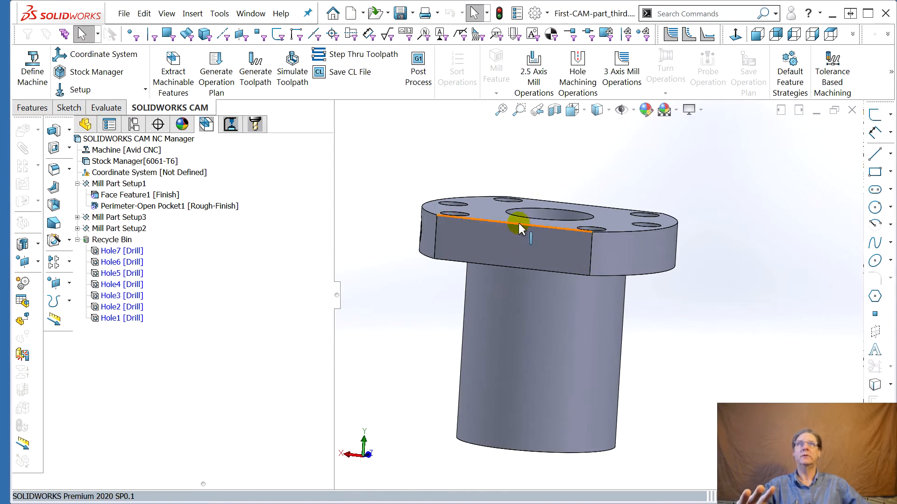
left_click_drag(518, 224, 523, 269)
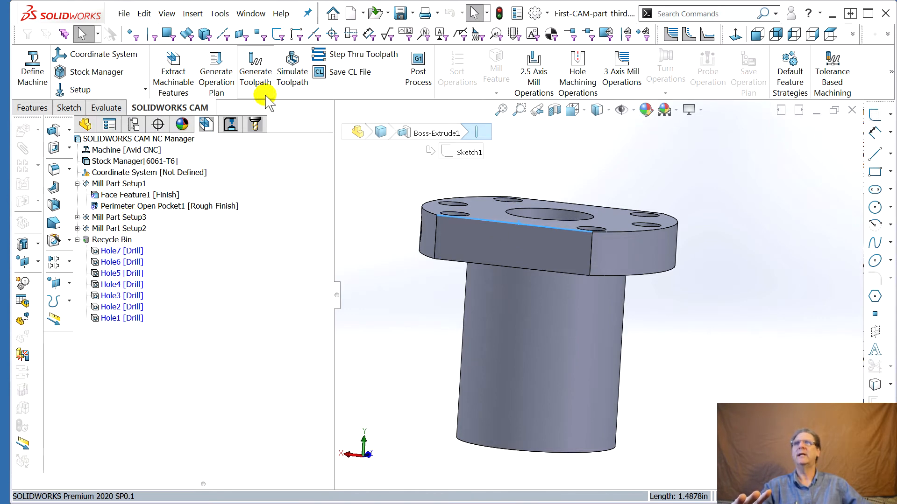
Regenerate the operation plan for all features and generate the toolpaths
left_click(216, 89)
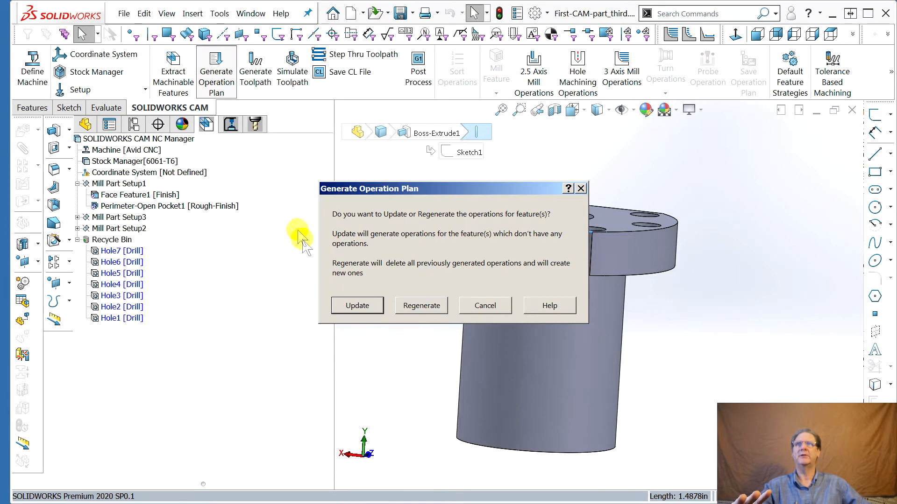
left_click(414, 312)
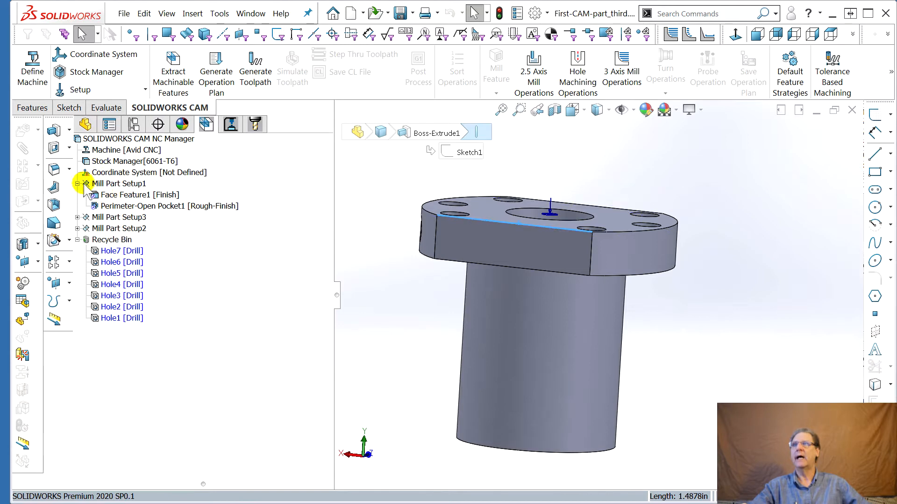
left_click(230, 129)
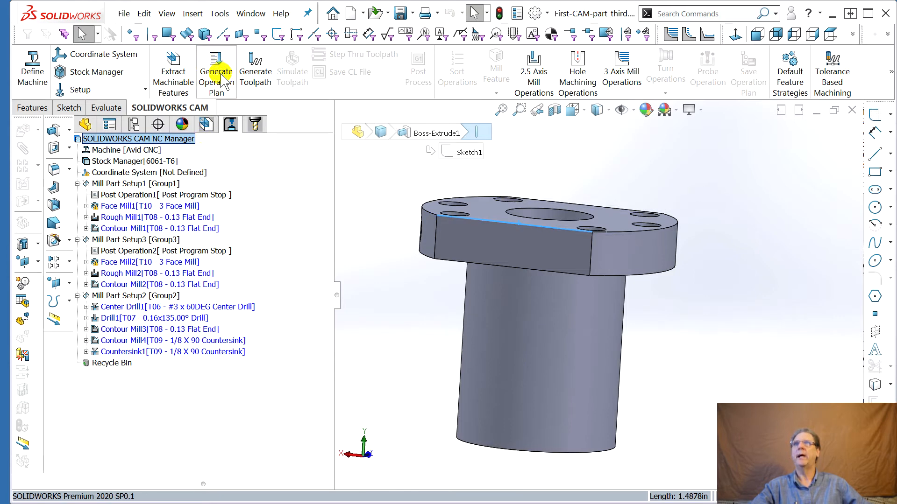
left_click(256, 68)
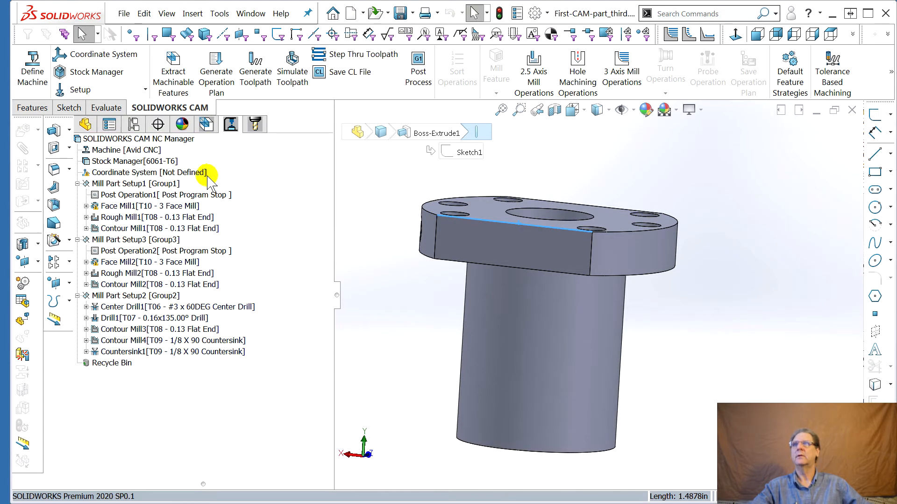
Move the post program stop operations to the end of Mill Part Setup1 and Mill Part Setup3
left_click(115, 195)
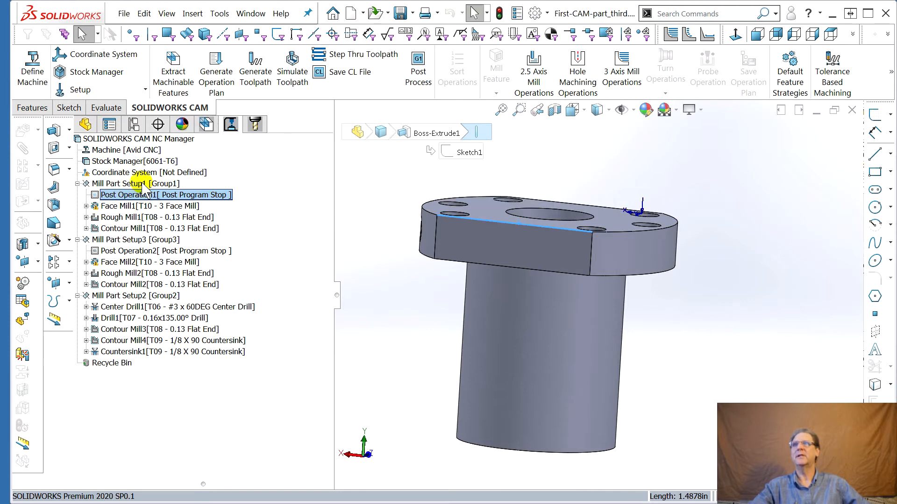
left_click(123, 240)
left_click_drag(123, 240, 141, 284)
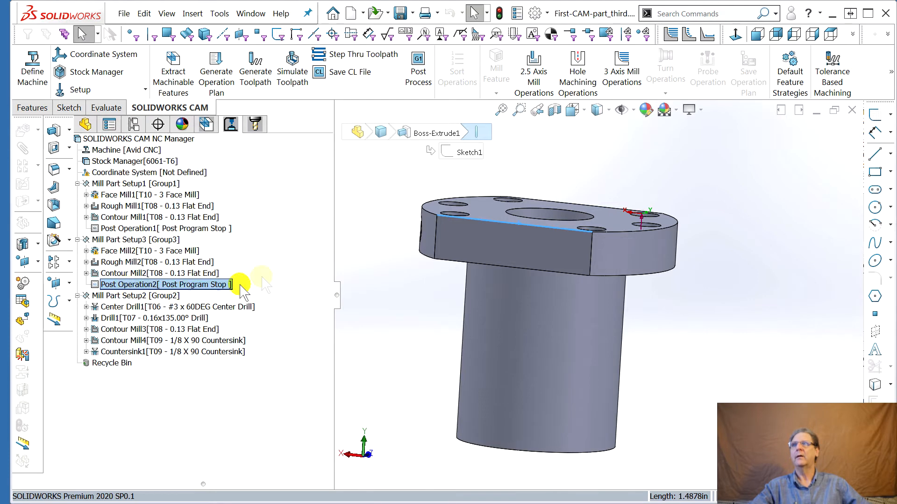
Inspect the toolpaths of the Face Mill1, Rough Mill1 and Contour Mill1 operations in Mill Part Setup1
left_click(136, 186)
mouse_move(97, 196)
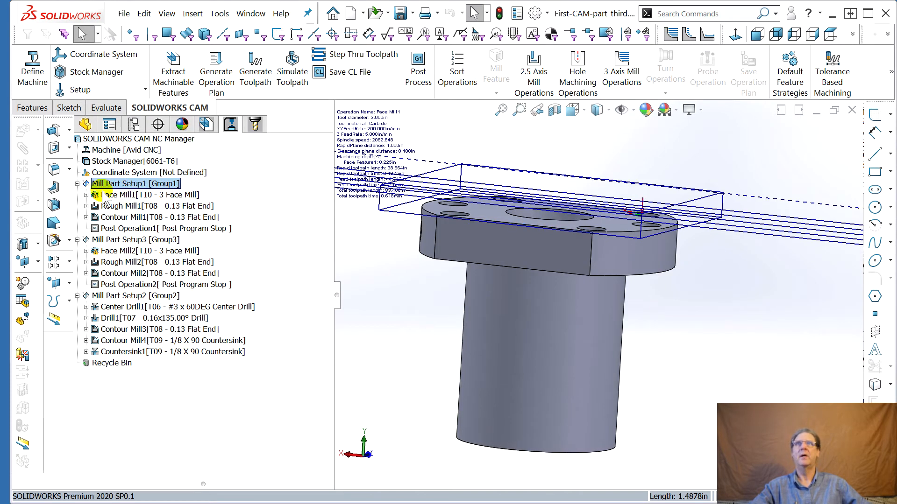
left_click(114, 197)
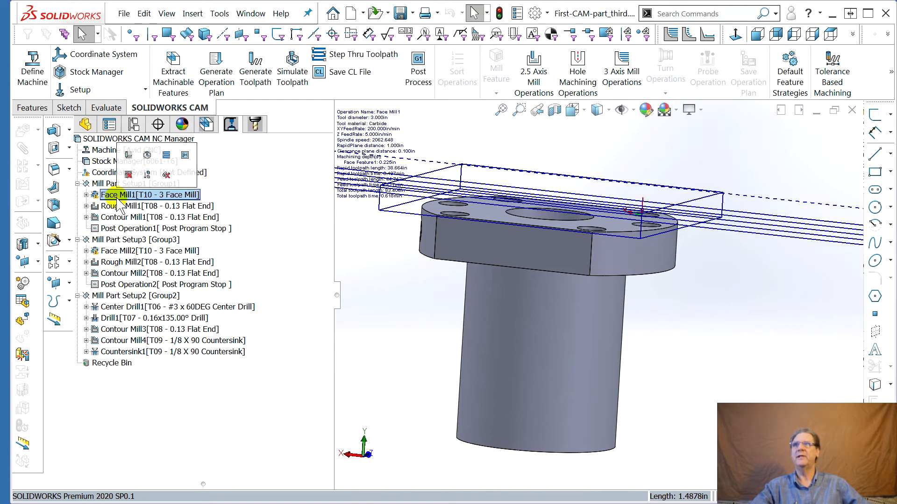
left_click(117, 206)
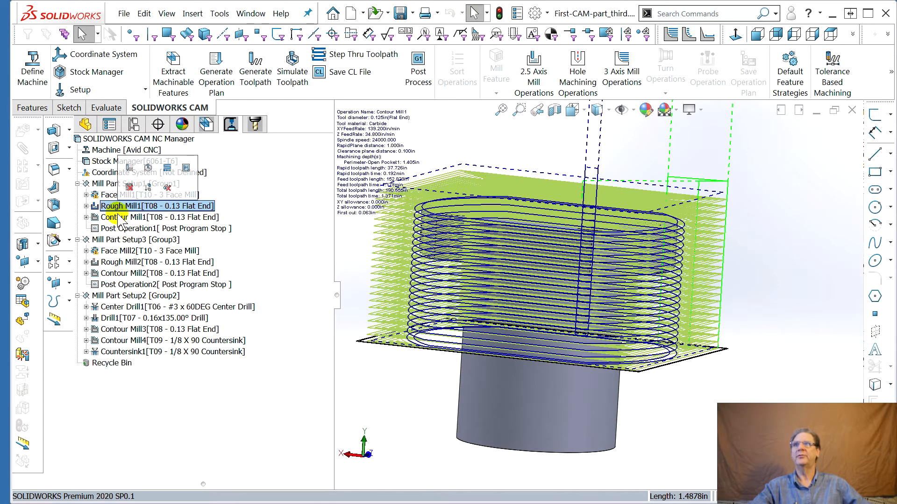
left_click(120, 218)
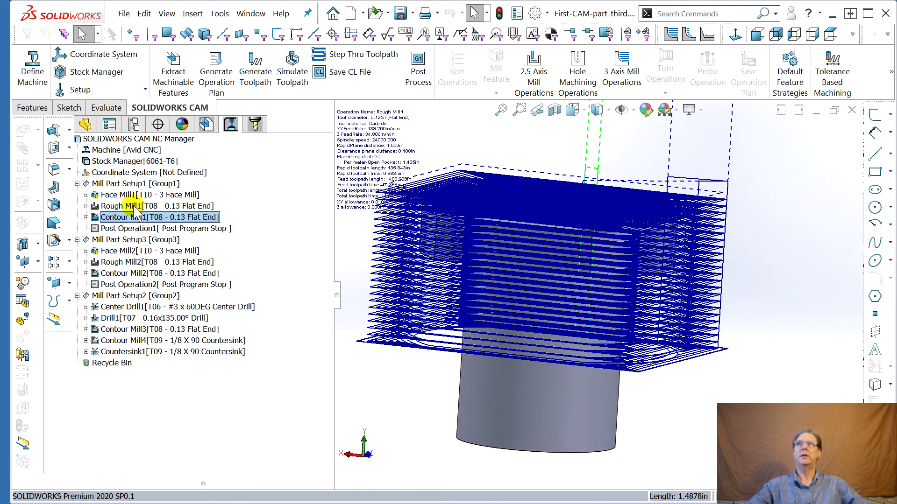
left_click(136, 195)
middle_click_drag(603, 235, 549, 320)
scroll(555, 304, "down", 1)
scroll(555, 304, "up", 2)
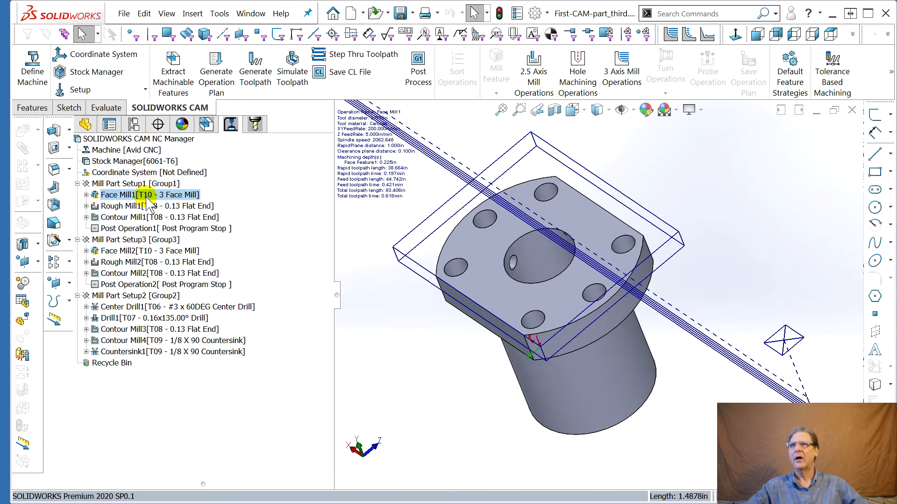
middle_click_drag(347, 277, 344, 224)
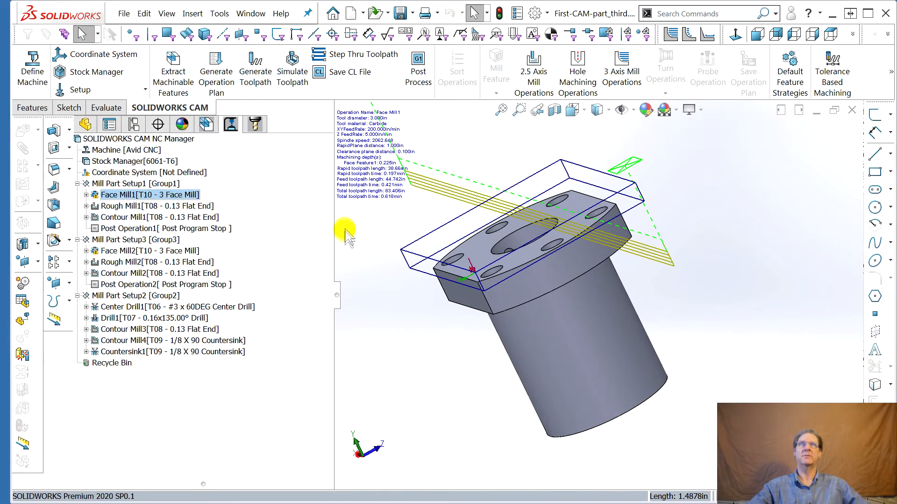
Review the tools in Tool Crib 1 and the operations that use the 3 Face Mill
left_click(255, 125)
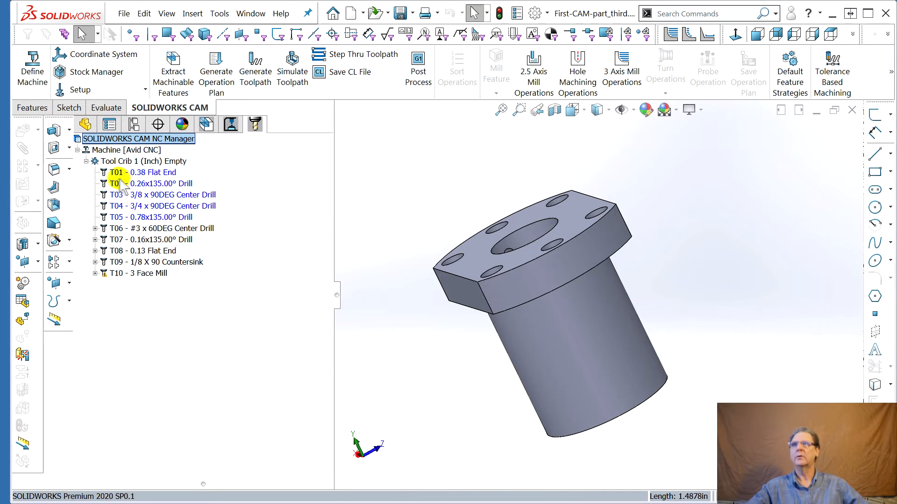
left_click(162, 206)
left_click(158, 184)
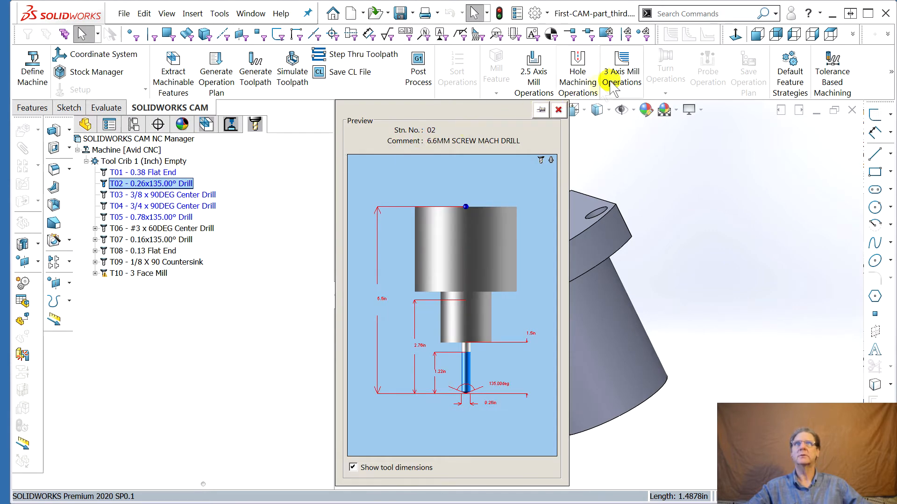
left_click(558, 110)
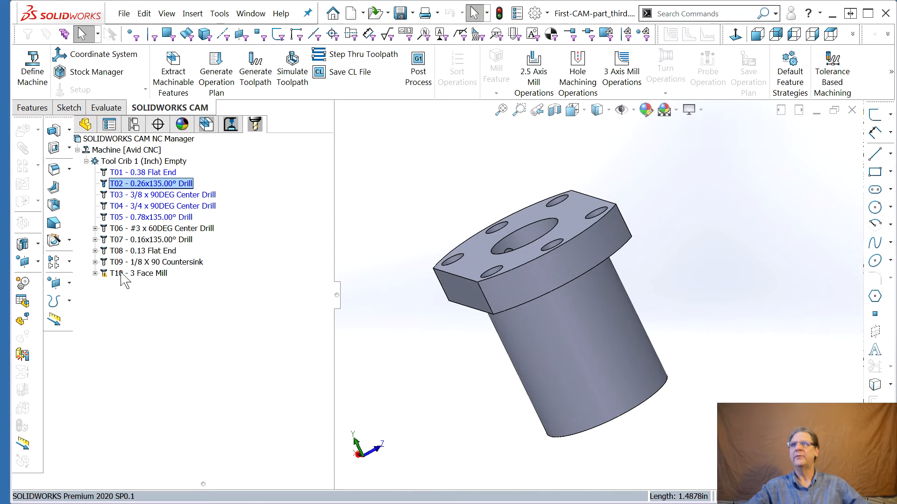
left_click(94, 273)
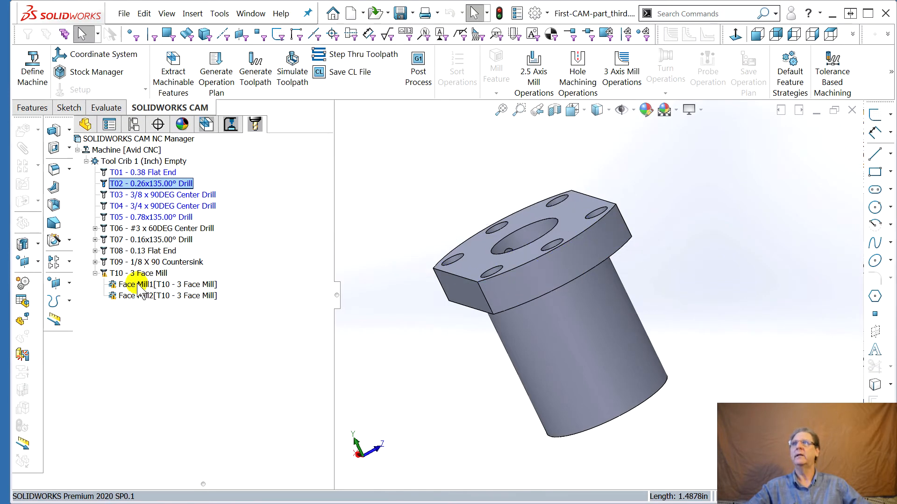
left_click(150, 172)
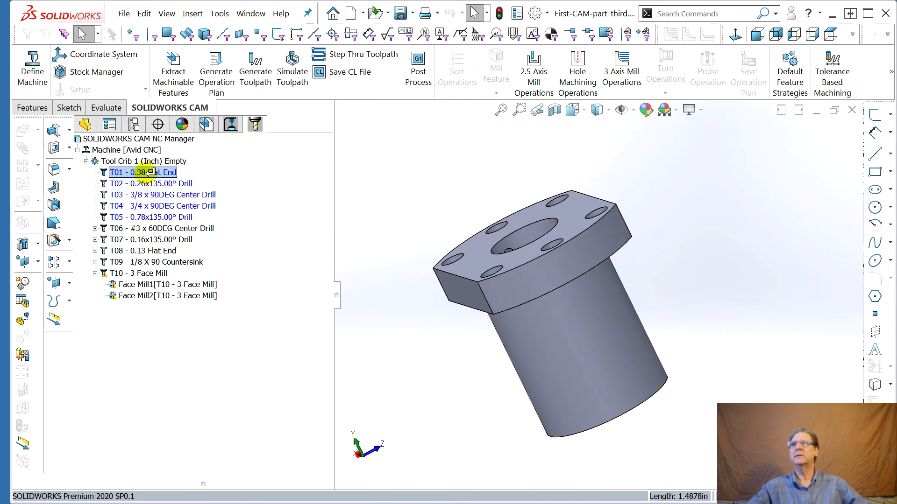
Reassign the Face Mill1 and Face Mill2 operations from the 3 Face Mill to the 0.38 Flat End tool
left_click_drag(149, 172, 150, 172)
left_click_drag(162, 298, 148, 173)
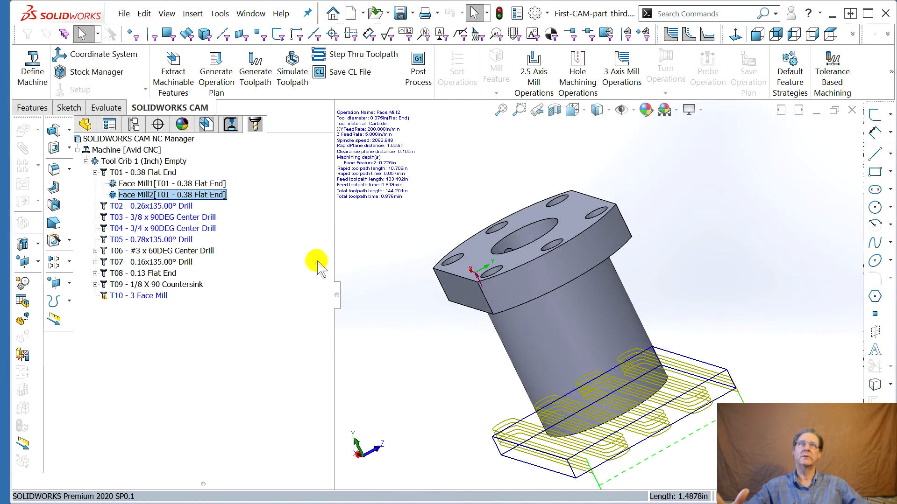
middle_click_drag(546, 371, 557, 372)
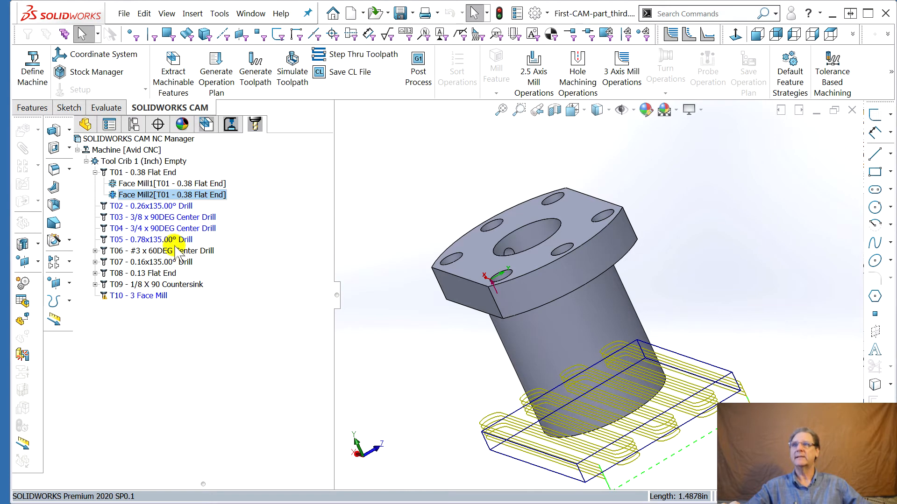
left_click(159, 195)
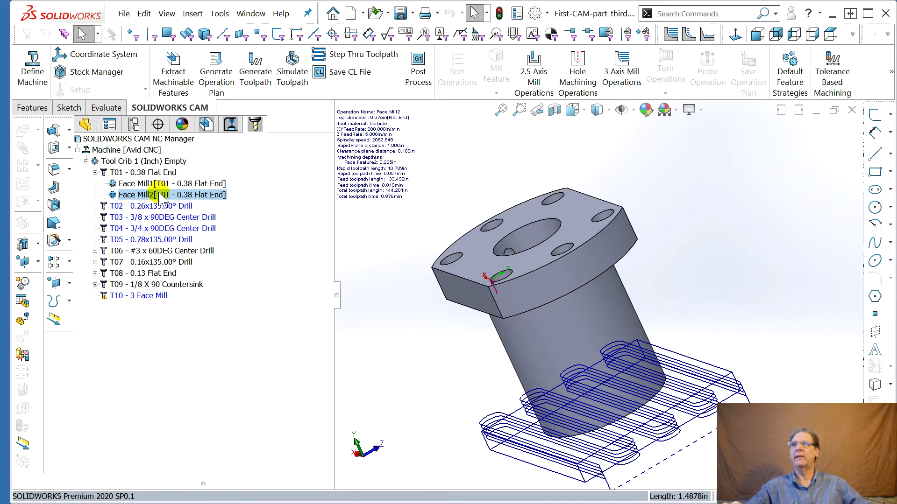
Preview the 0.13 Flat End tool, then switch to the machinable feature tree
left_click(149, 275)
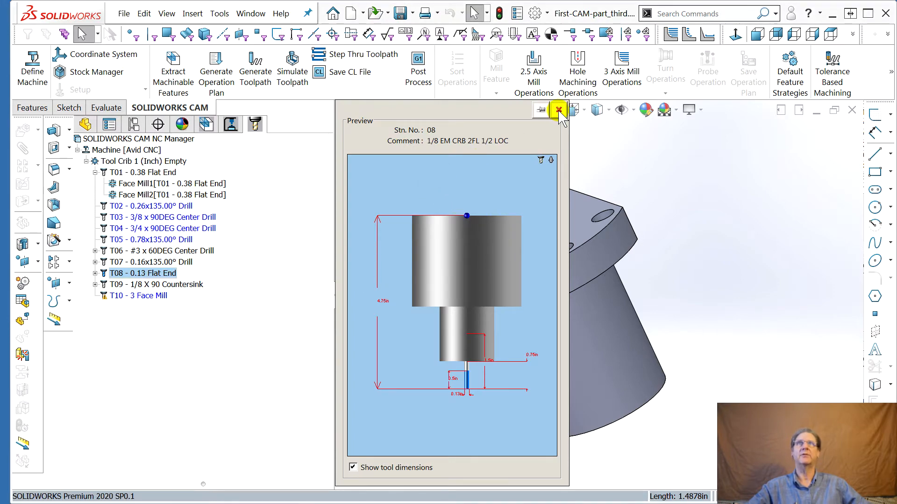
left_click(559, 111)
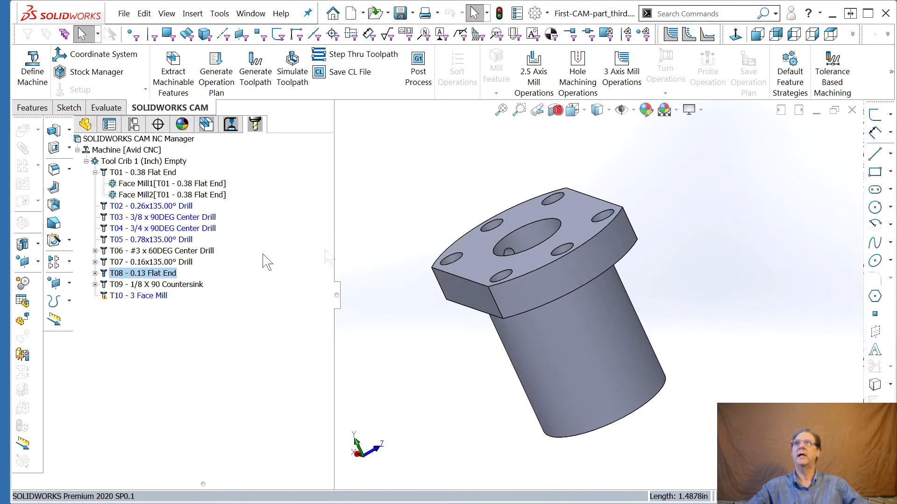
left_click(230, 124)
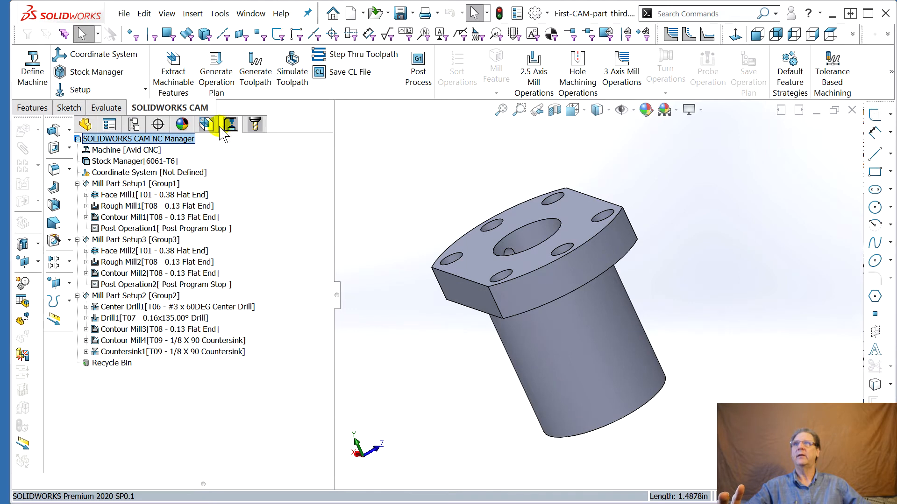
left_click(207, 125)
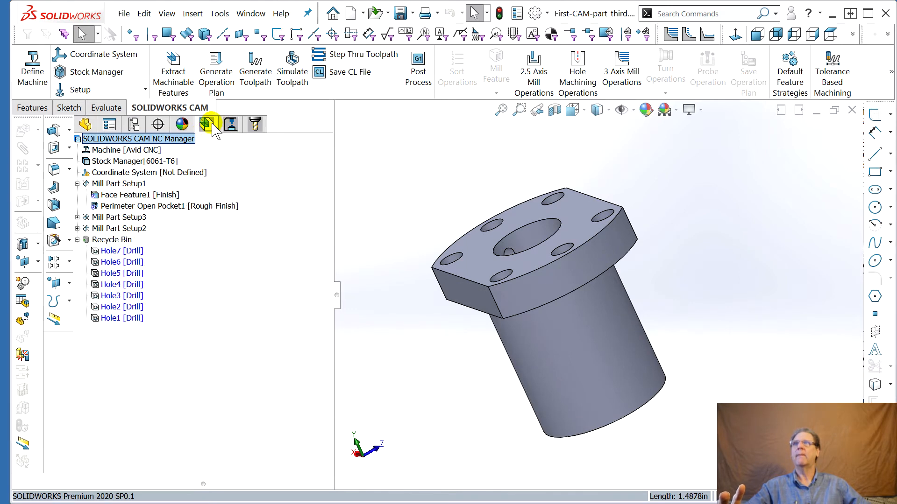
Start a 2.5 Axis pocket feature in Mill Part Setup1 and select the six bolt-hole loops on the flange top
middle_click_drag(495, 217, 575, 230)
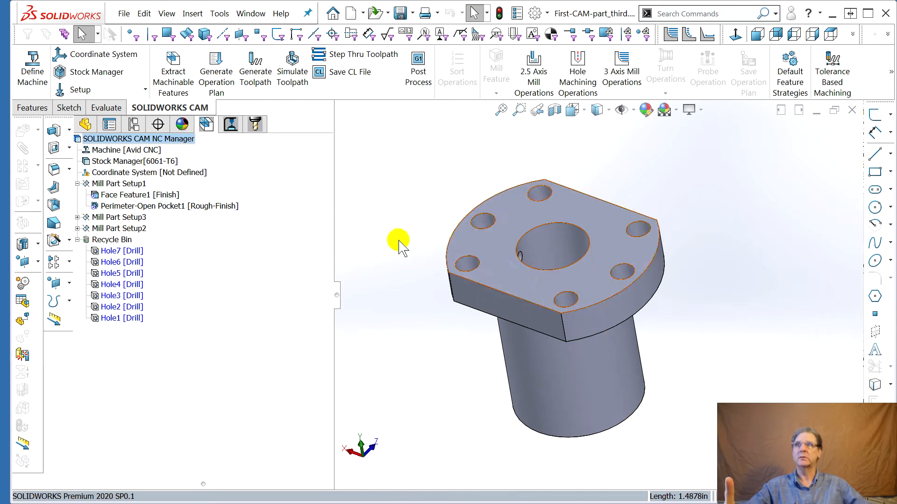
left_click(122, 184)
right_click(122, 184)
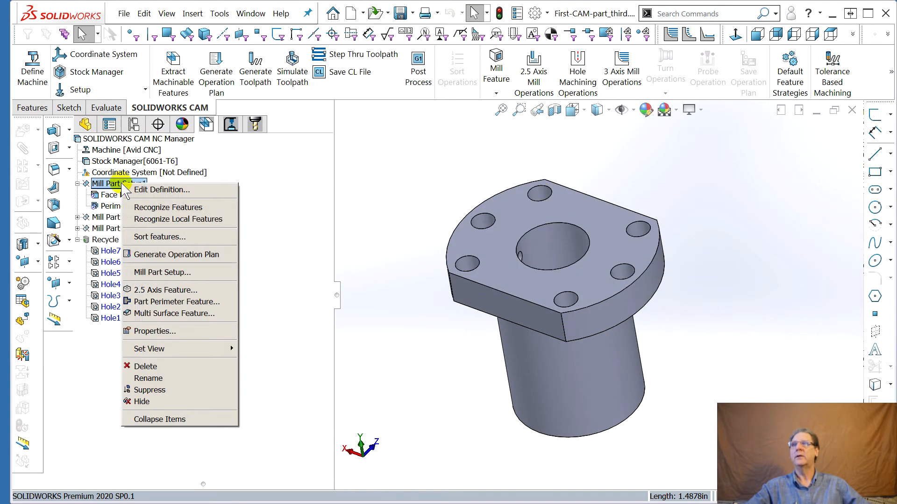
left_click(161, 290)
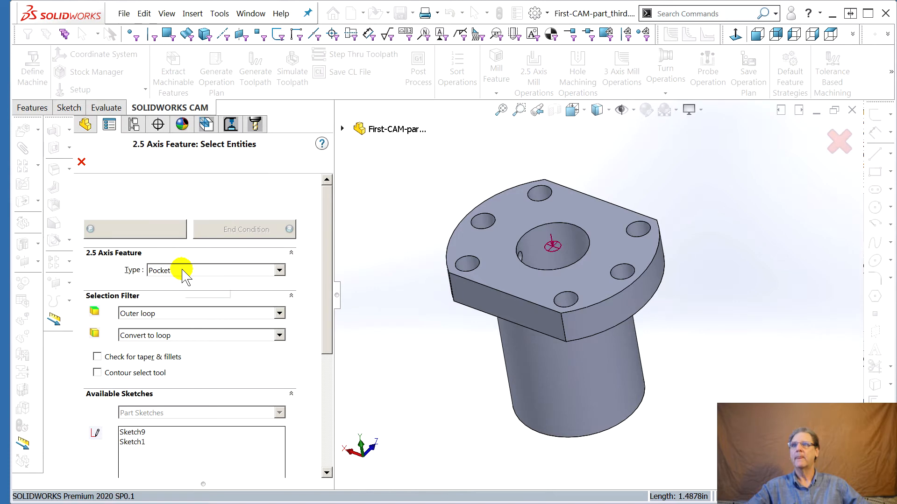
scroll(329, 301, "down", 5)
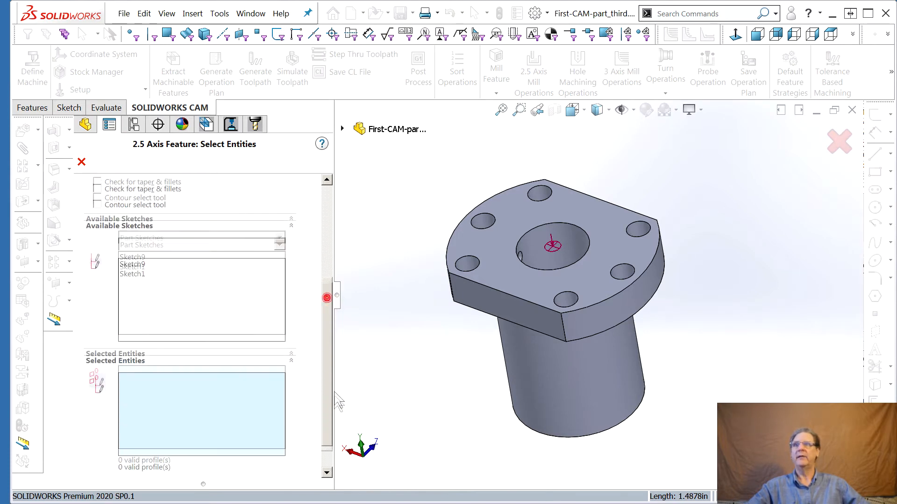
left_click(468, 257)
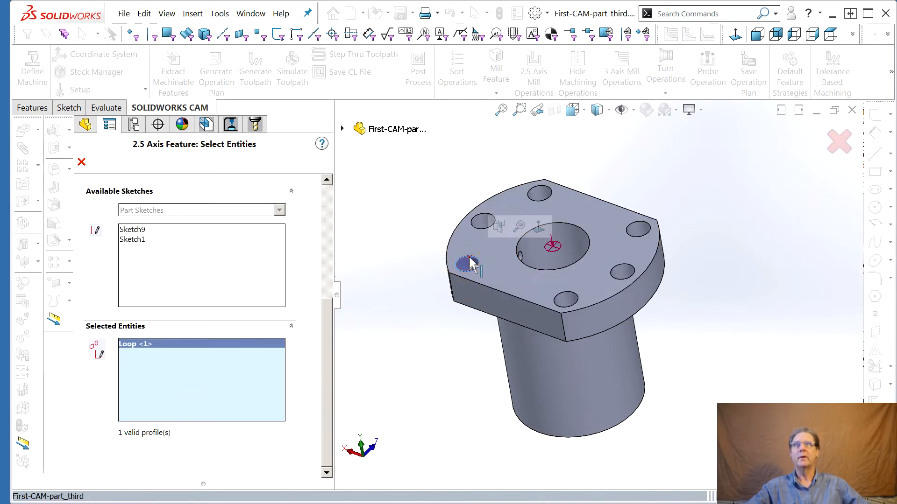
left_click(568, 300)
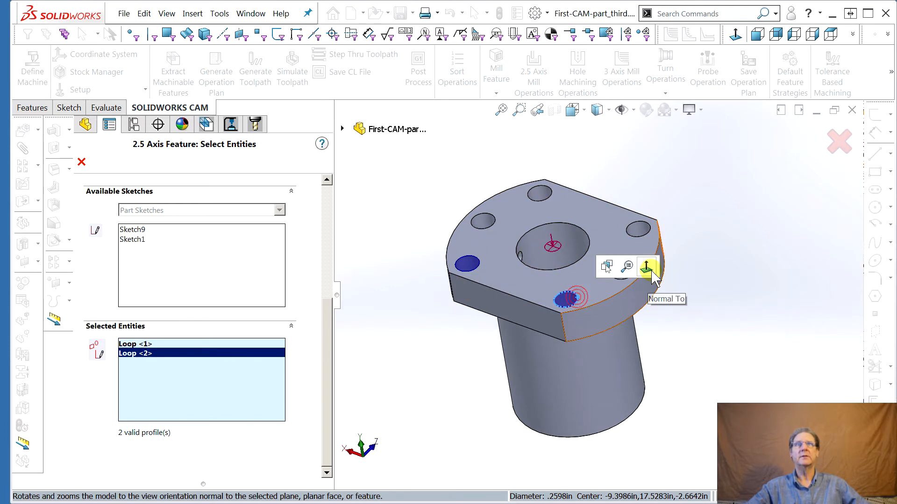
left_click(621, 278)
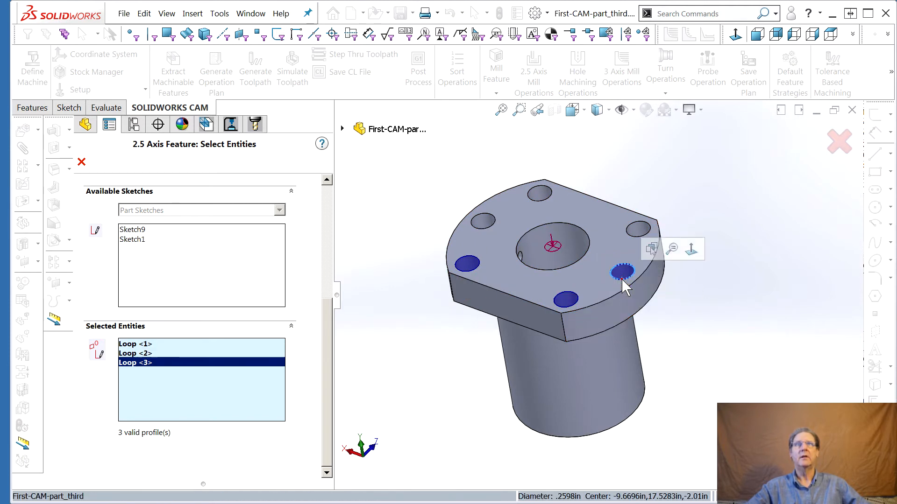
left_click(636, 233)
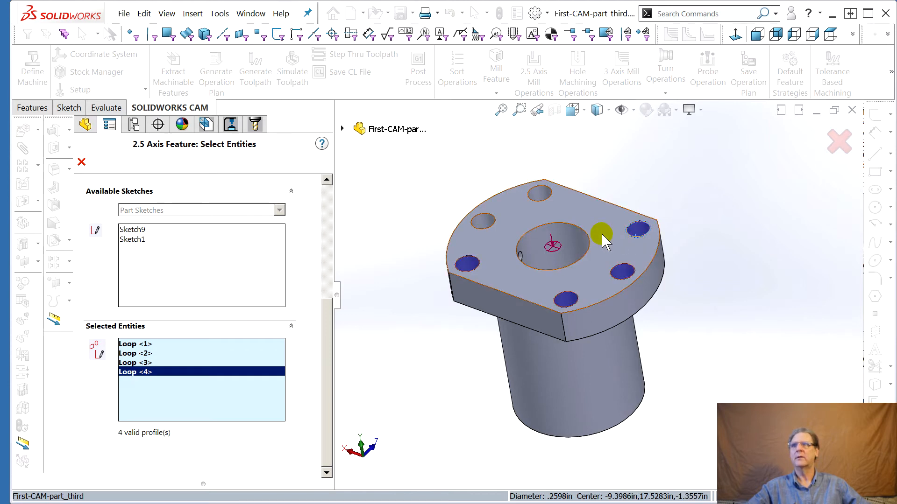
left_click(540, 193)
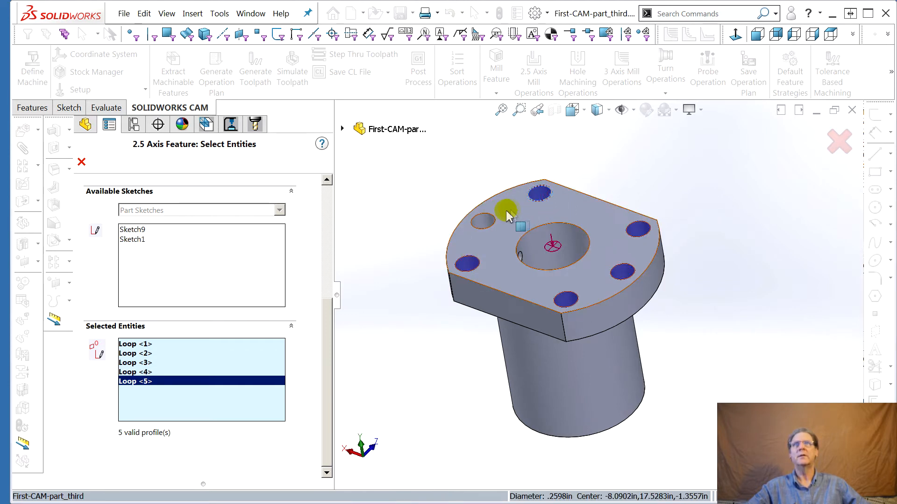
left_click(484, 219)
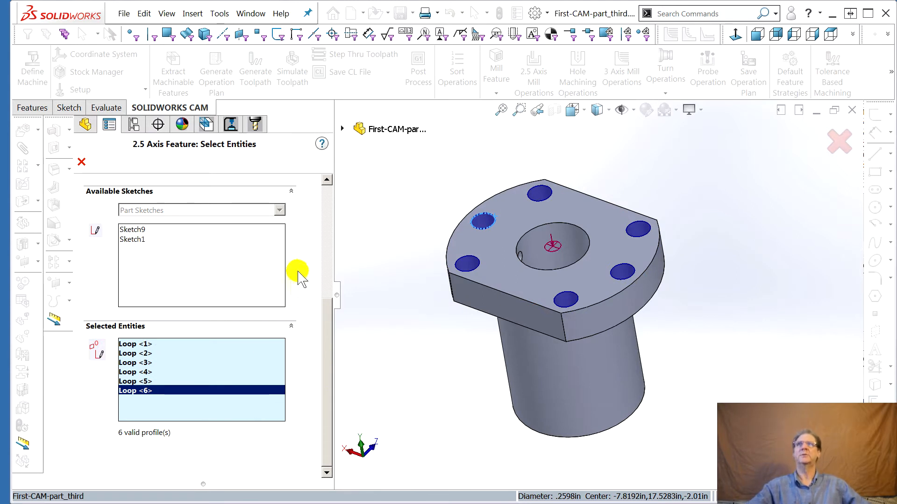
left_click(330, 214)
middle_click_drag(356, 341, 376, 284)
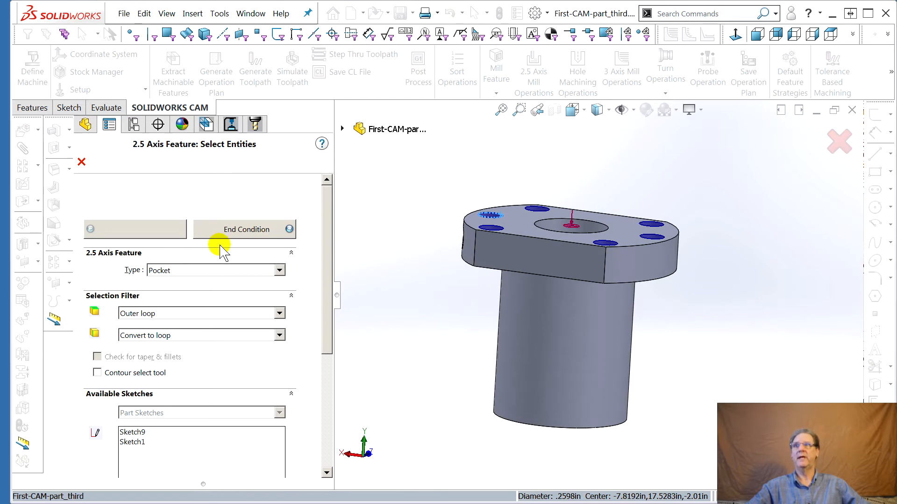
Set the bolt-hole pocket's Blind end condition depth and finish the feature
left_click(242, 234)
middle_click_drag(369, 295, 414, 286)
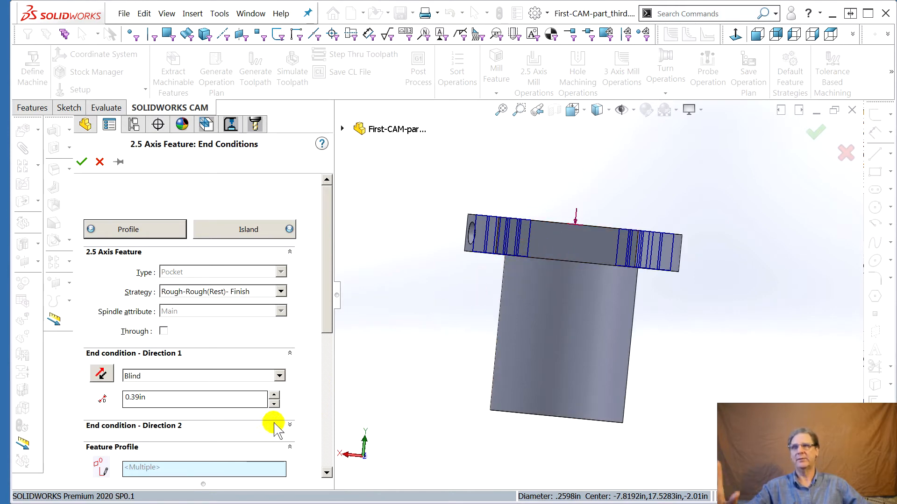
left_click(274, 404)
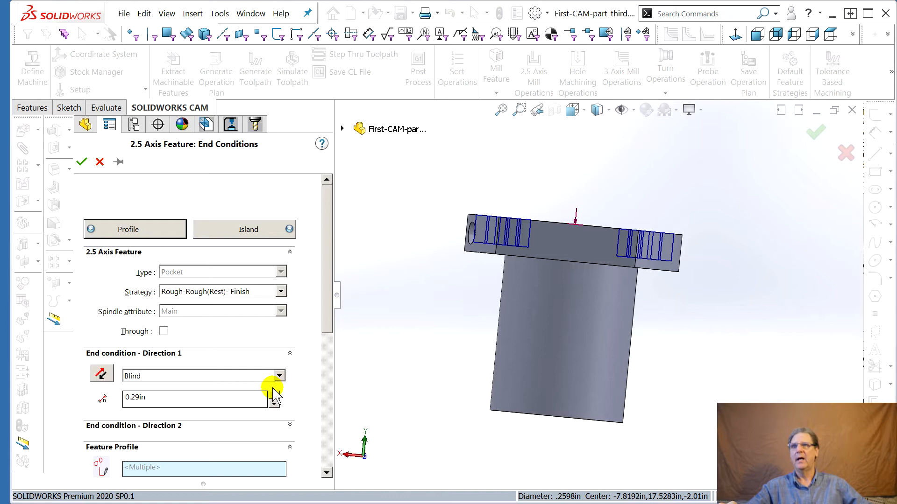
left_click(274, 394)
left_click(274, 394)
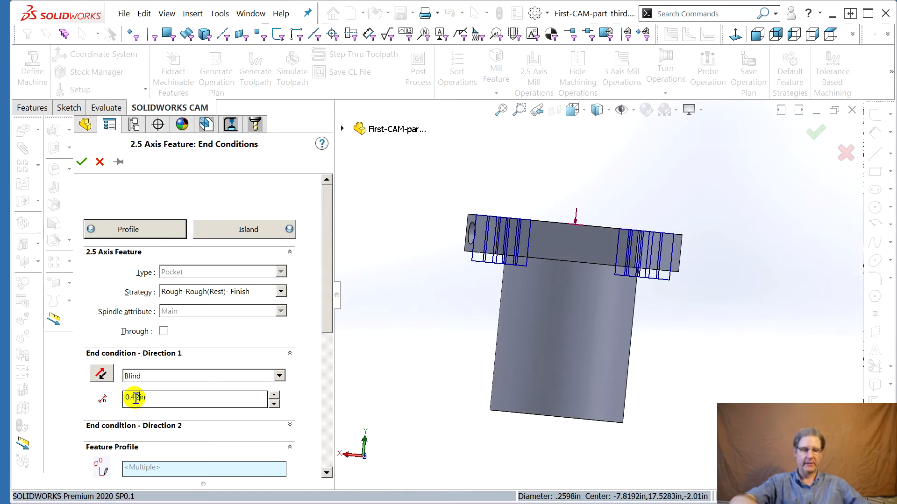
left_click(191, 375)
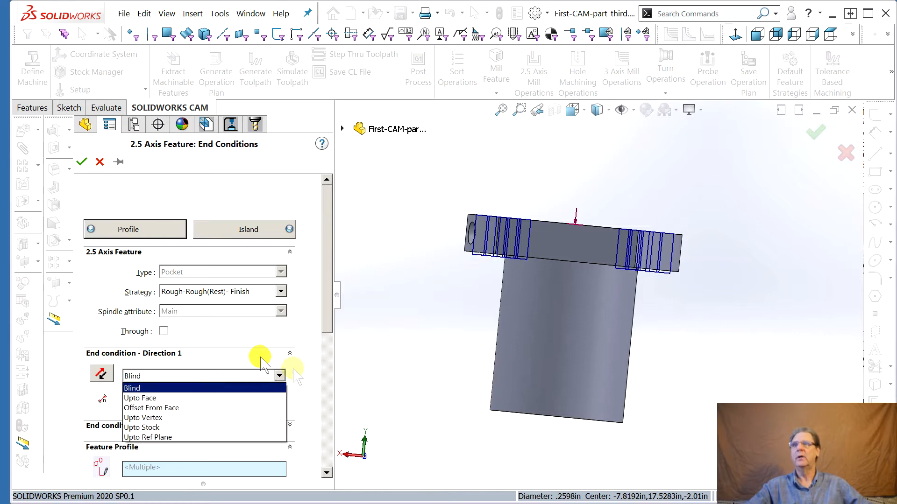
left_click(206, 321)
Start another 2.5 Axis pocket feature in Mill Part Setup1 and select the central bore's loop
middle_click_drag(510, 351, 454, 366)
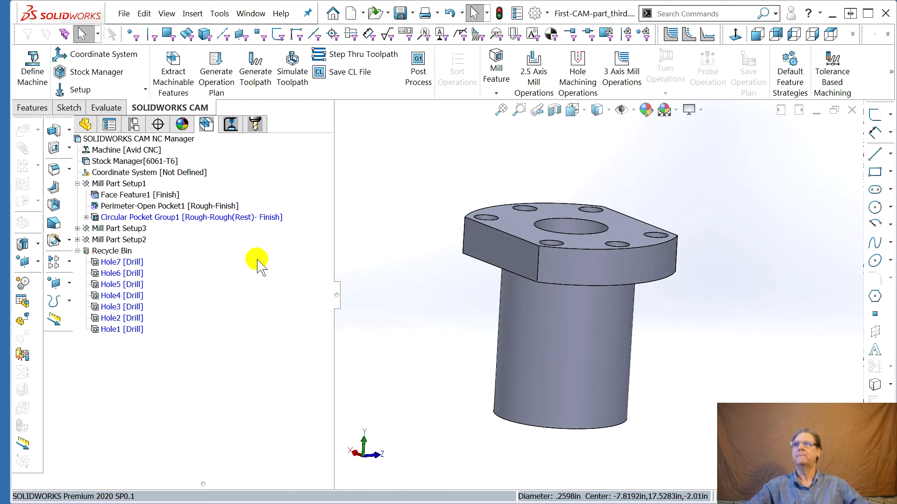
middle_click_drag(387, 268, 395, 281)
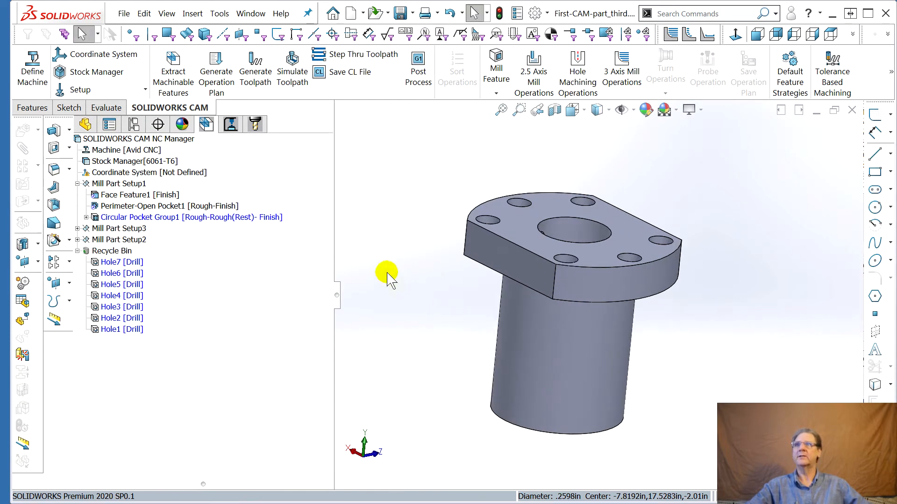
right_click(124, 185)
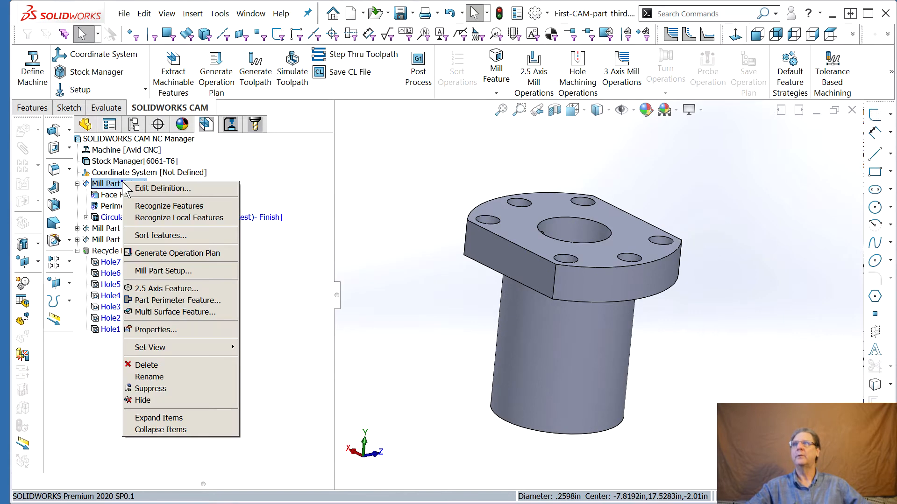
left_click(175, 289)
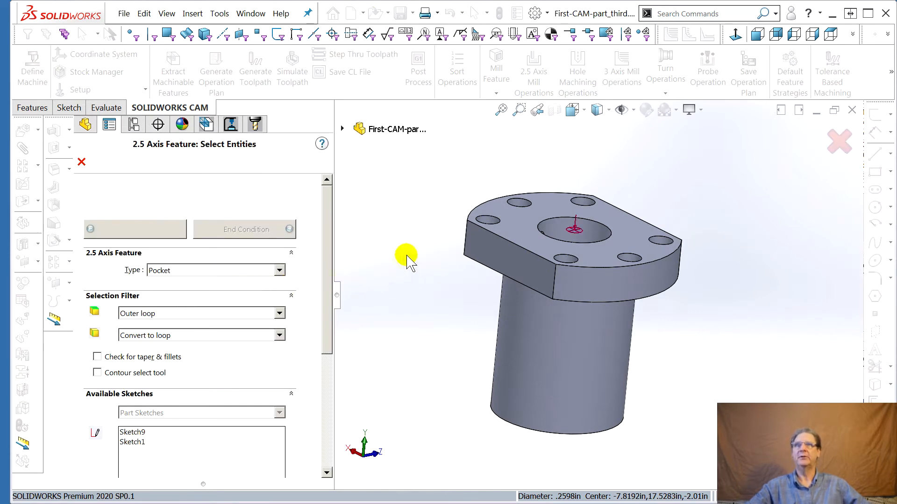
left_click(548, 226)
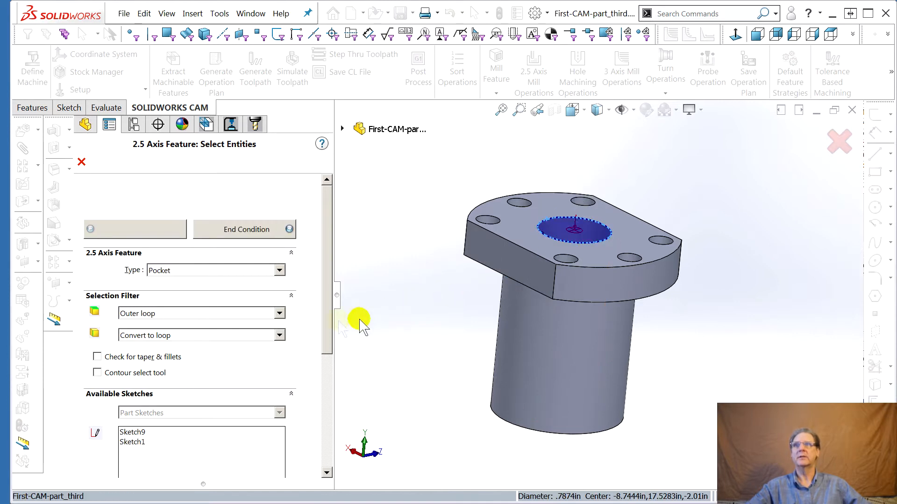
scroll(327, 392, "down", 5)
scroll(327, 392, "up", 5)
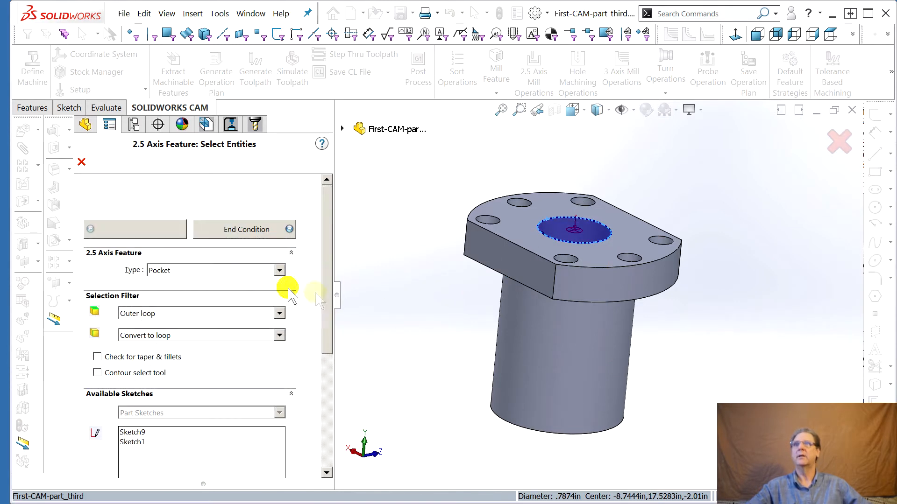
left_click(237, 229)
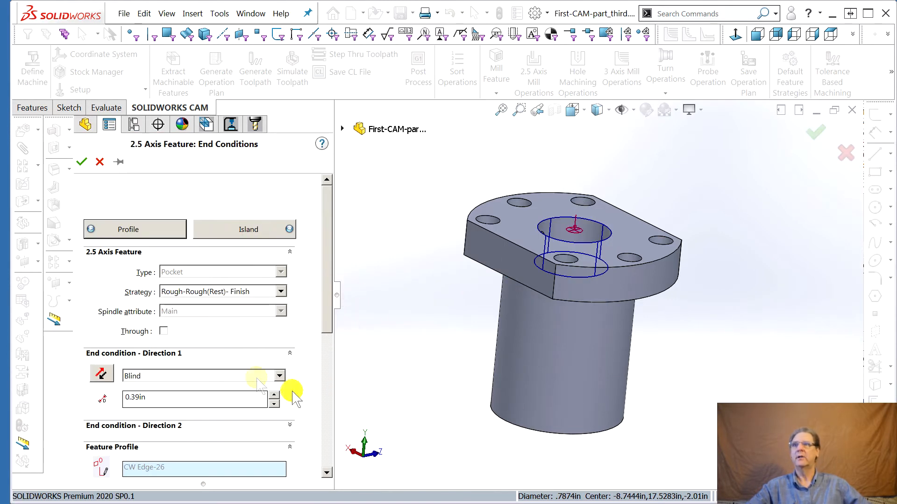
Set the bore pocket's Blind depth to 2.09 in and finish the feature
left_click(274, 403)
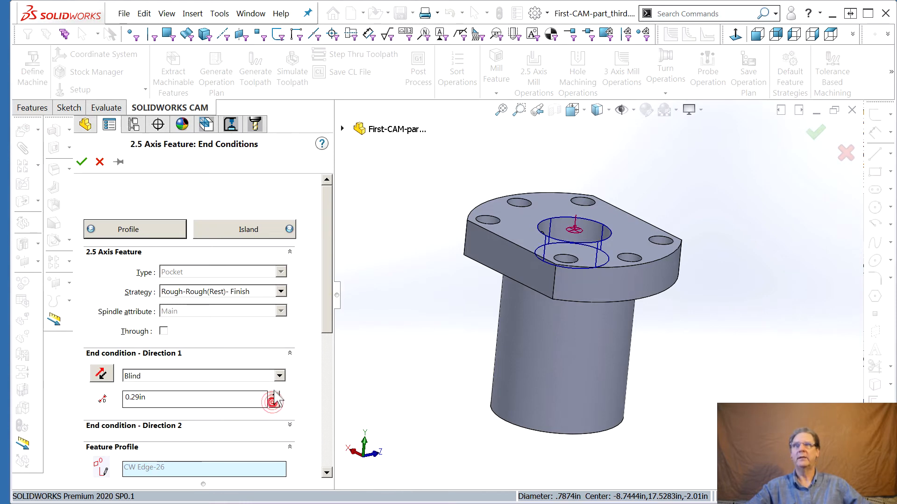
left_click_drag(274, 394, 274, 395)
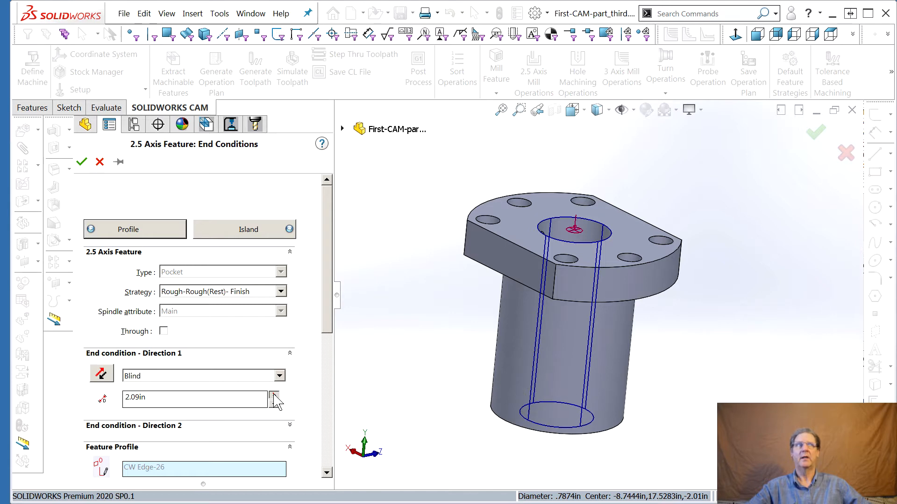
left_click(274, 395)
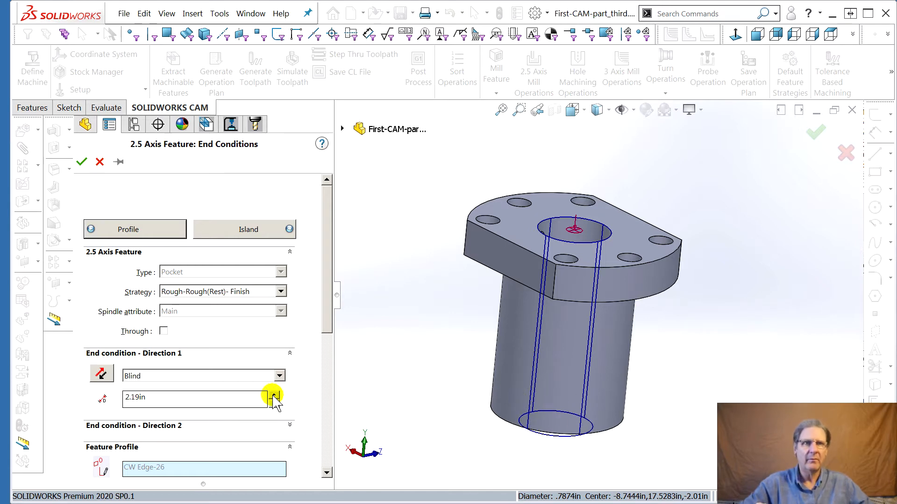
middle_click_drag(535, 387, 428, 337)
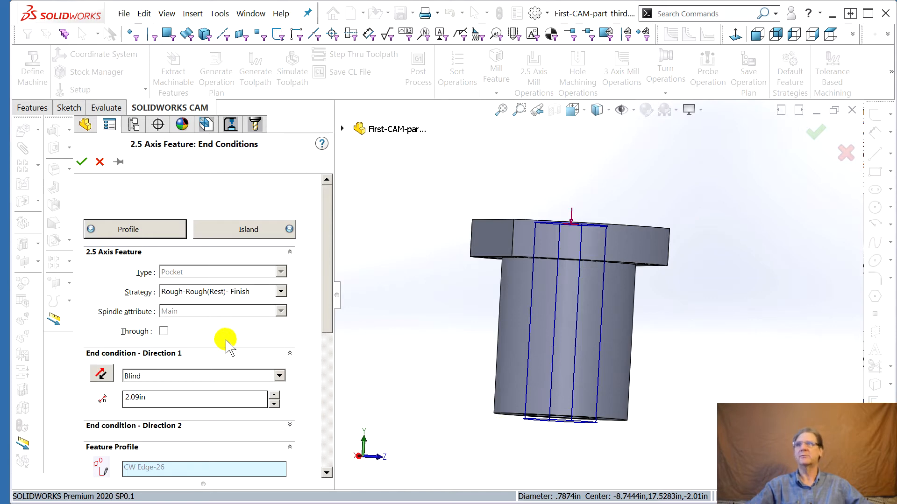
left_click(100, 162)
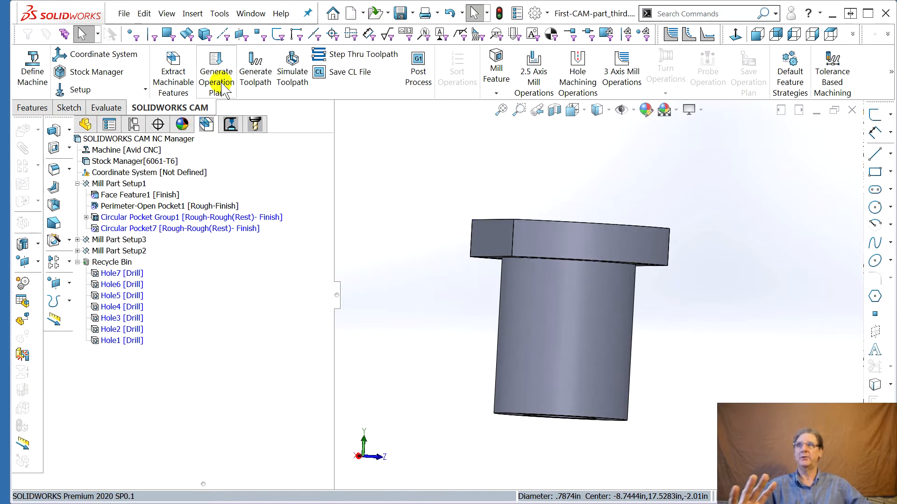
left_click(149, 218)
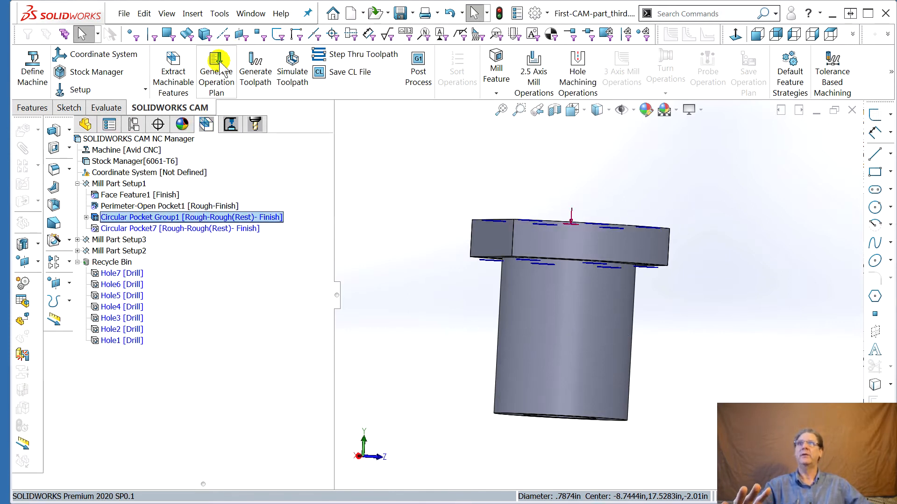
Generate operation plans for Circular Pocket Group1 and for Circular Pocket7 in Mill Part Setup1
right_click(127, 218)
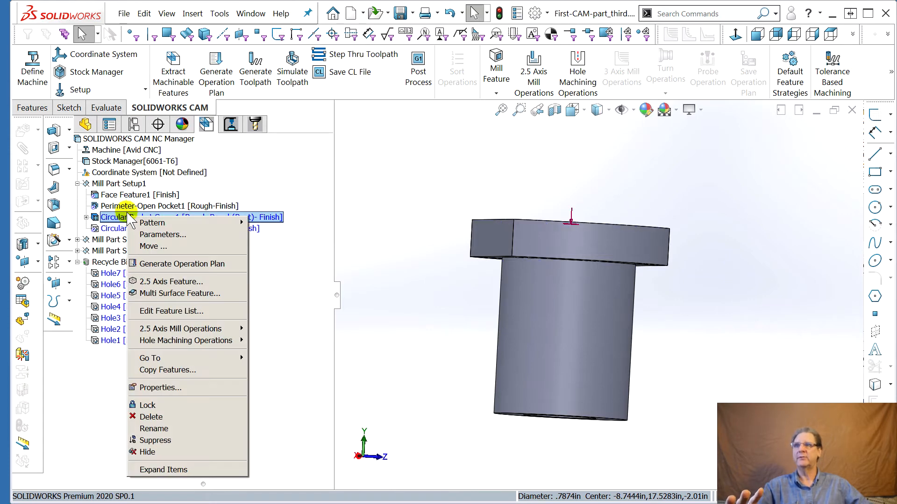
left_click(173, 264)
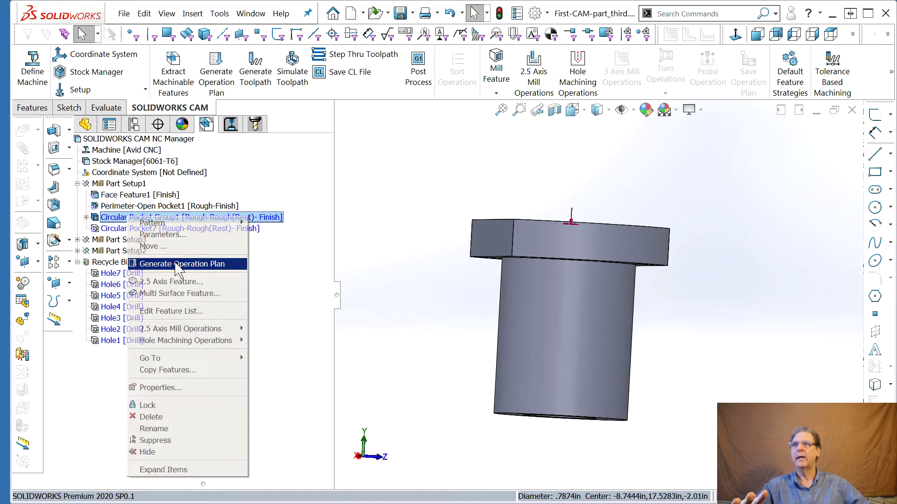
left_click(119, 228)
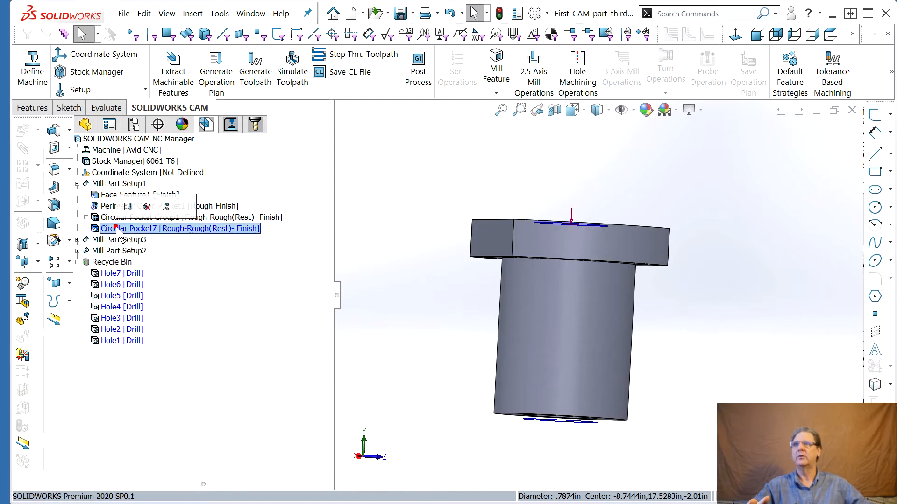
right_click(117, 230)
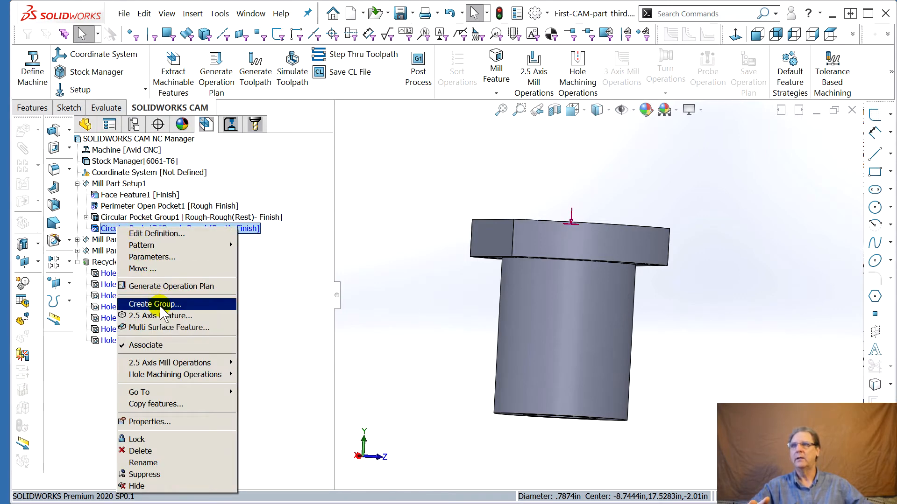
left_click(152, 286)
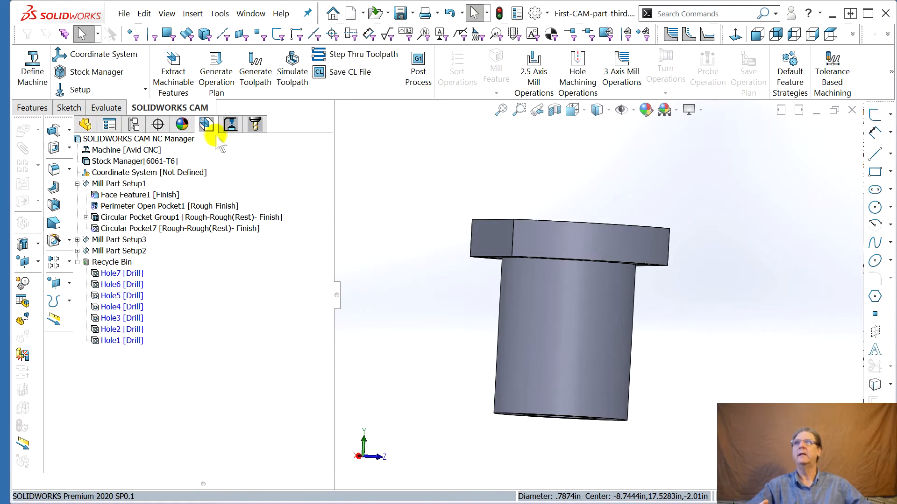
Switch to the operation tree and inspect the toolpaths of the new rough and face milling operations
left_click(230, 124)
left_click(132, 240)
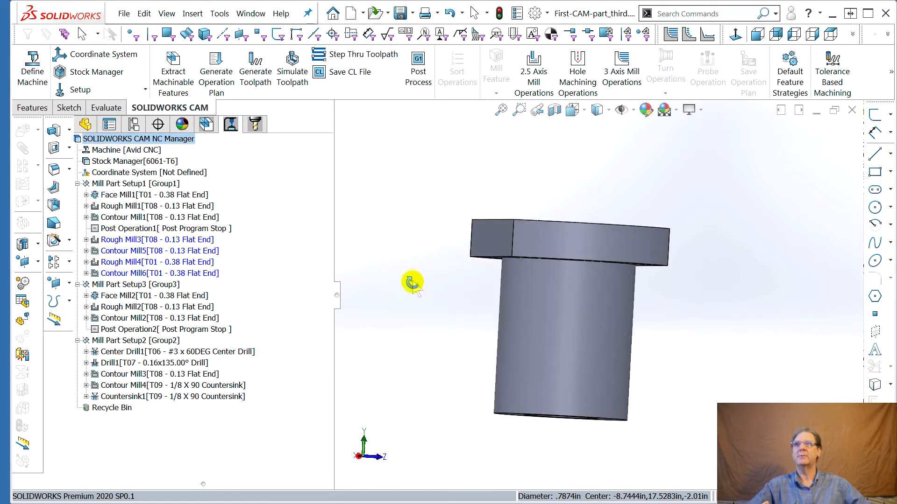
middle_click_drag(411, 280, 419, 322)
left_click(177, 240)
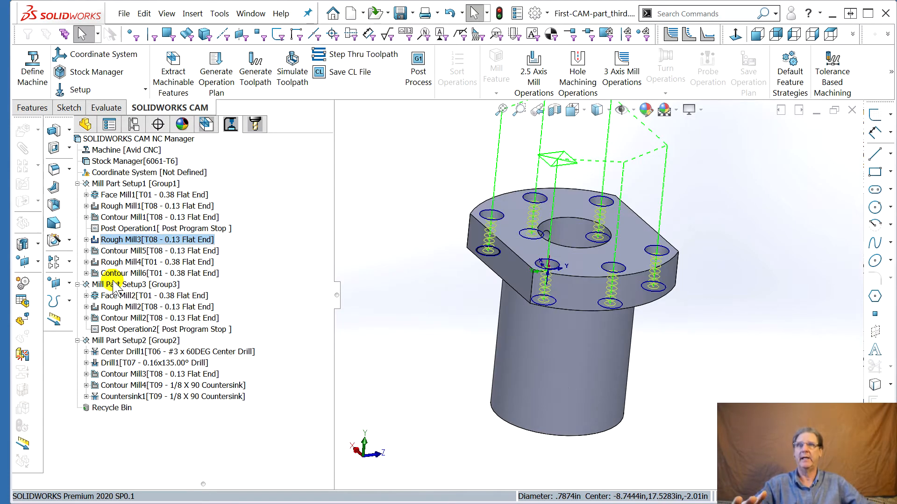
middle_click_drag(430, 357, 367, 297)
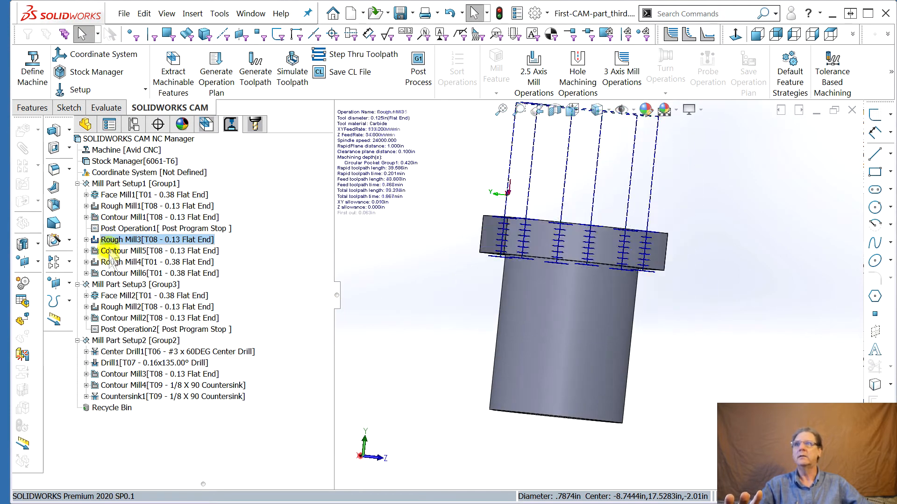
left_click(114, 295)
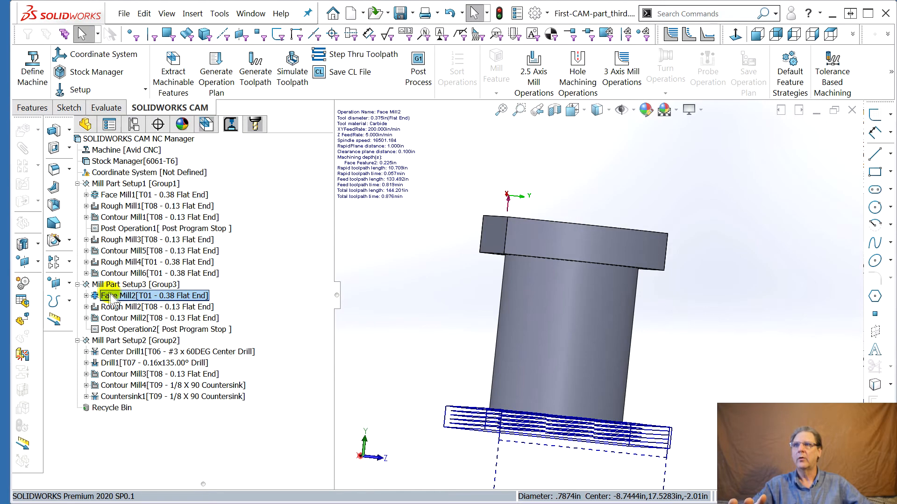
left_click(175, 307)
middle_click_drag(369, 345, 405, 323)
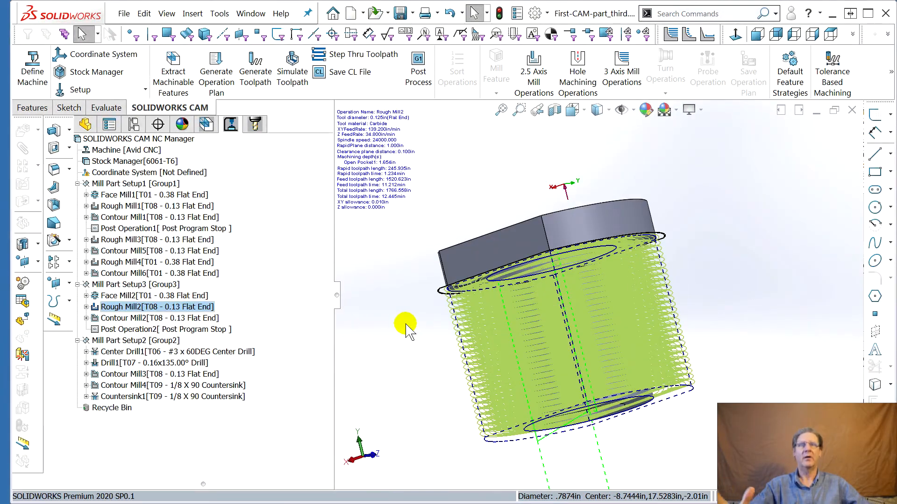
In the tool tree, reassign Rough Mill1 and Contour Mill1 from T08 - 0.13 Flat End to T01 - 0.38 Flat End
left_click(255, 124)
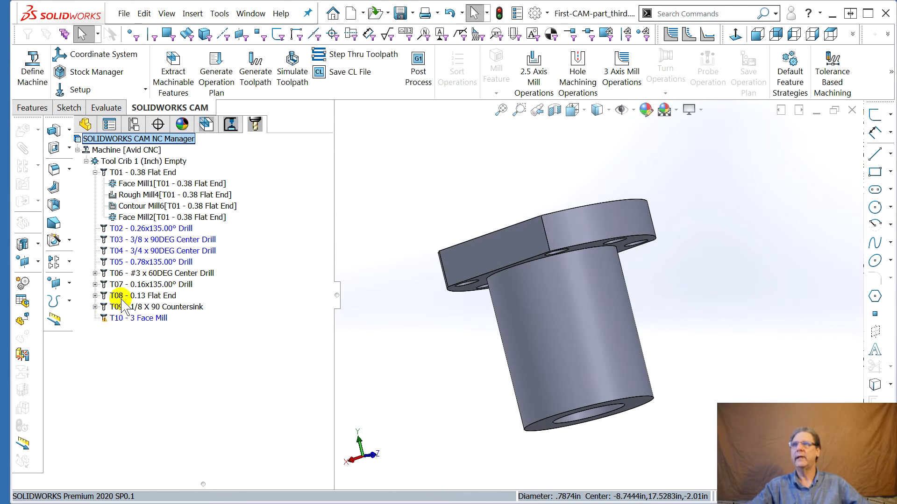
left_click(95, 295)
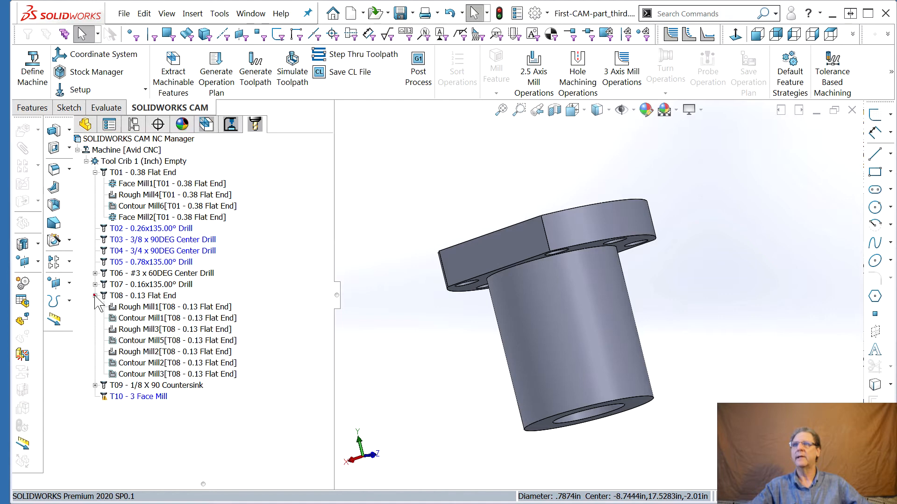
left_click(137, 307)
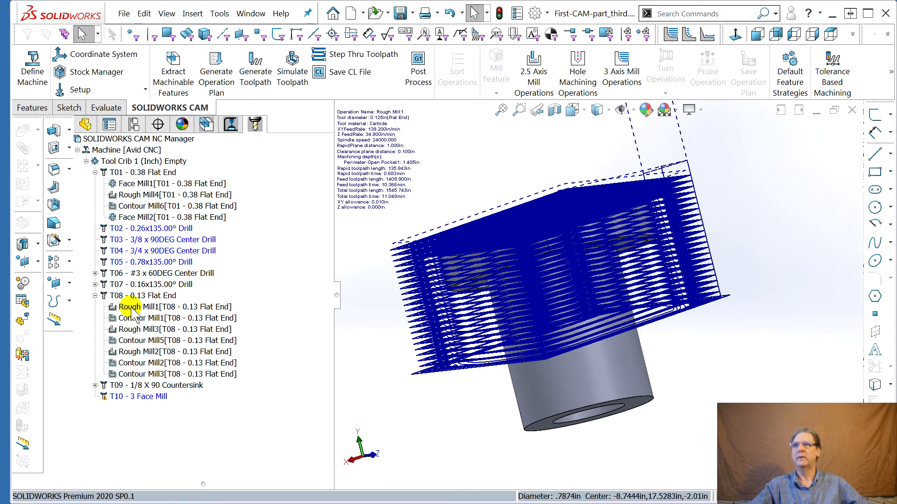
left_click(131, 308)
left_click_drag(130, 310, 121, 172)
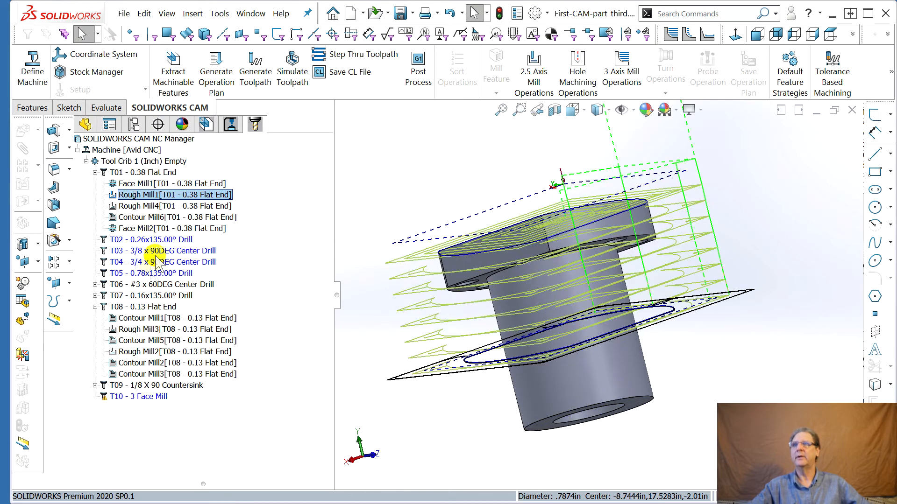
left_click(134, 321)
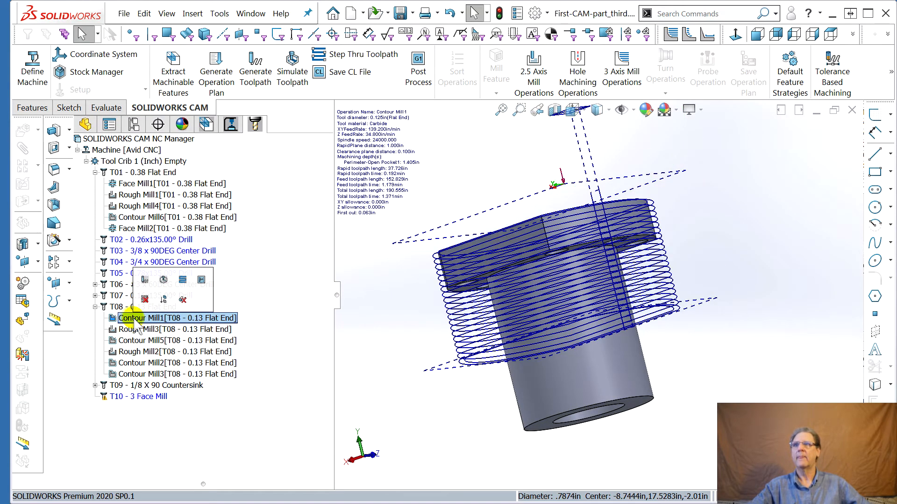
left_click_drag(135, 322, 137, 182)
Check the remaining T08 operations and move Rough Mill2 onto the T01 - 0.38 Flat End tool
left_click(140, 329)
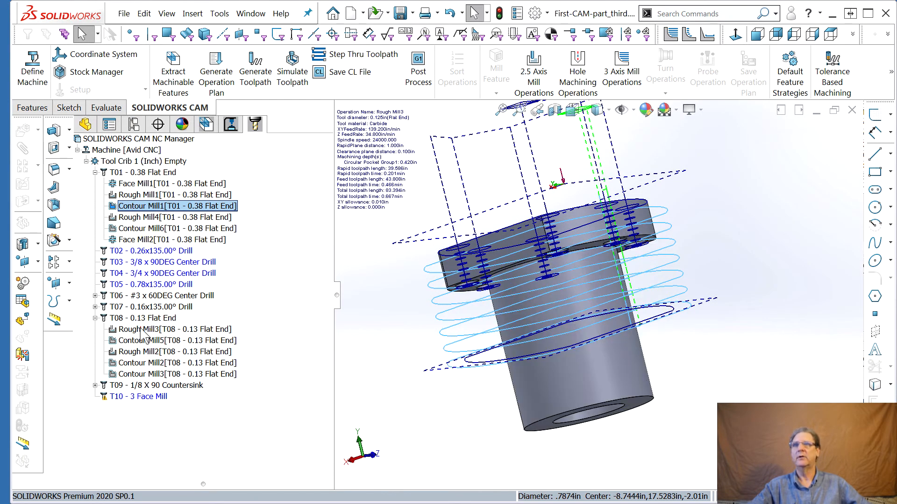
left_click(140, 341)
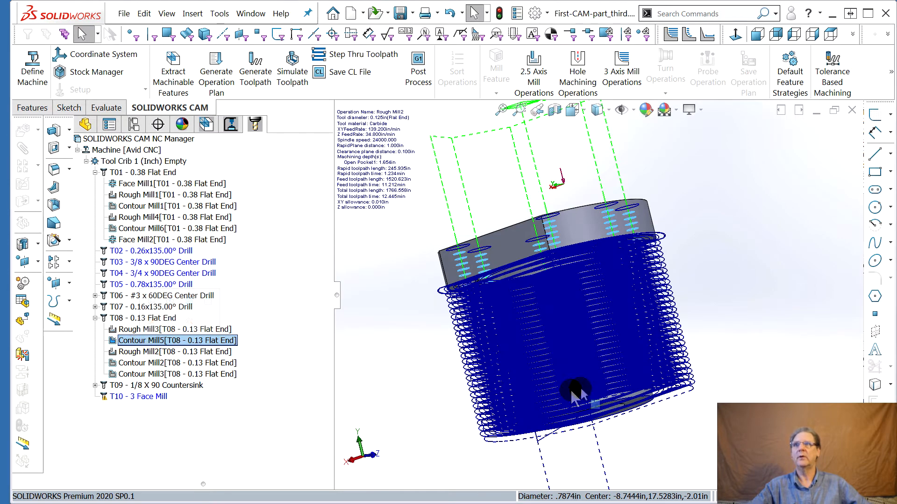
left_click(131, 352)
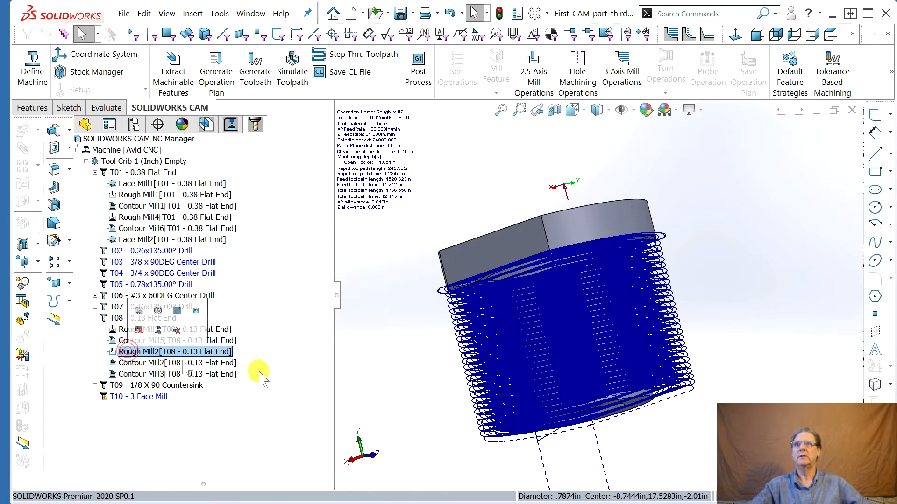
left_click(131, 353)
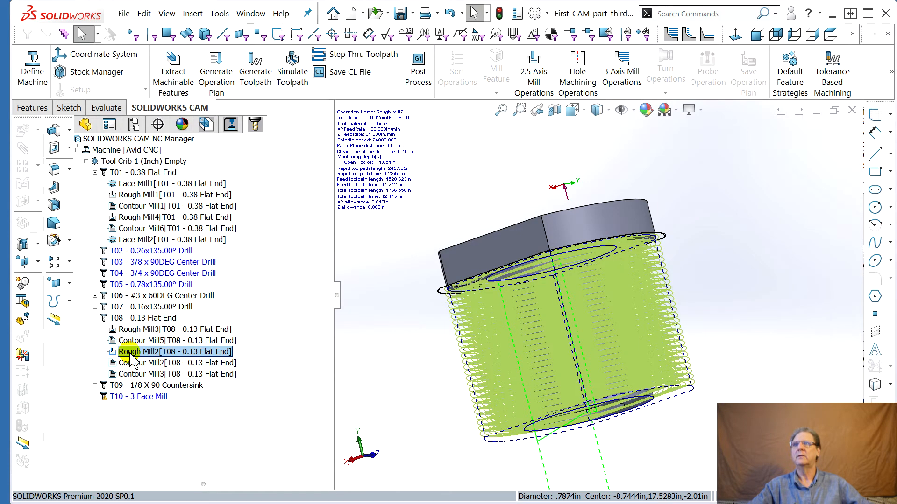
left_click(122, 169)
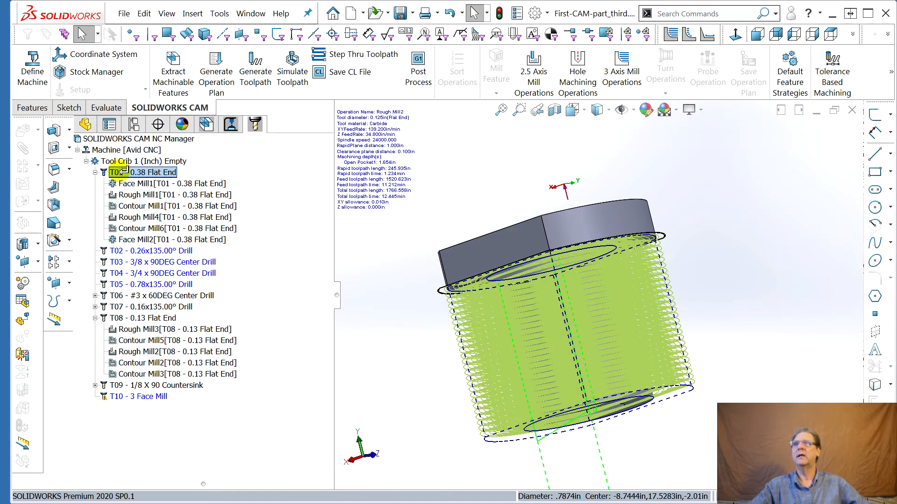
left_click_drag(121, 170, 119, 173)
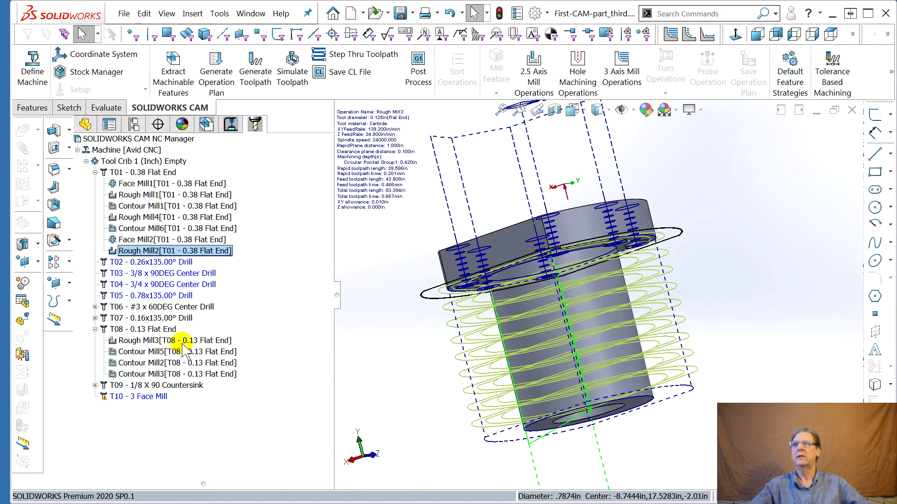
Move Contour Mill2 and Contour Mill3 onto the T01 - 0.38 Flat End tool
left_click(139, 353)
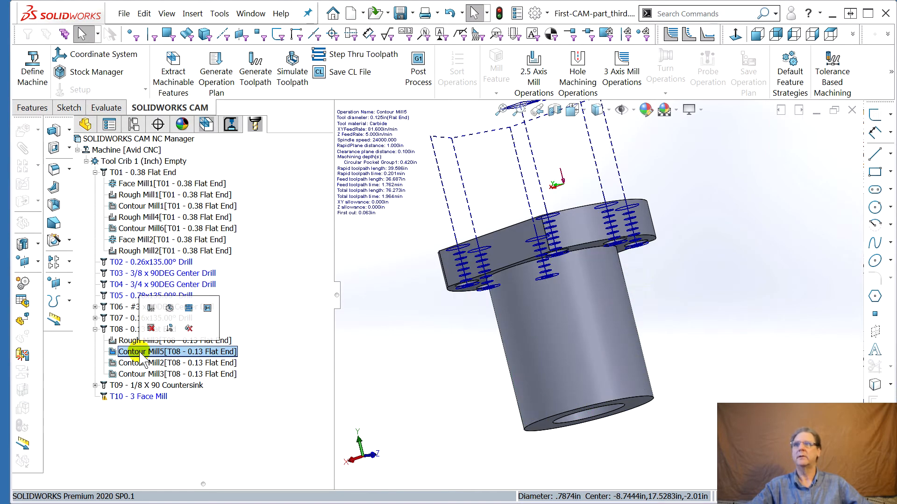
left_click(135, 364)
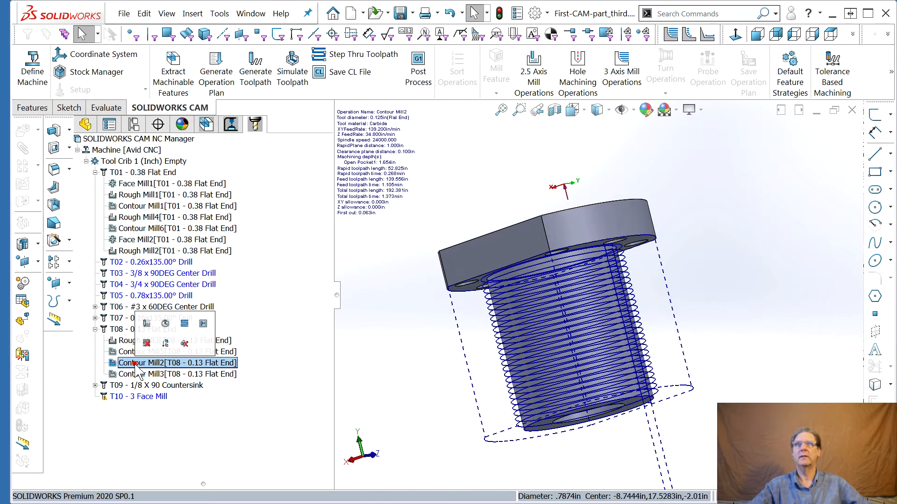
left_click(125, 162)
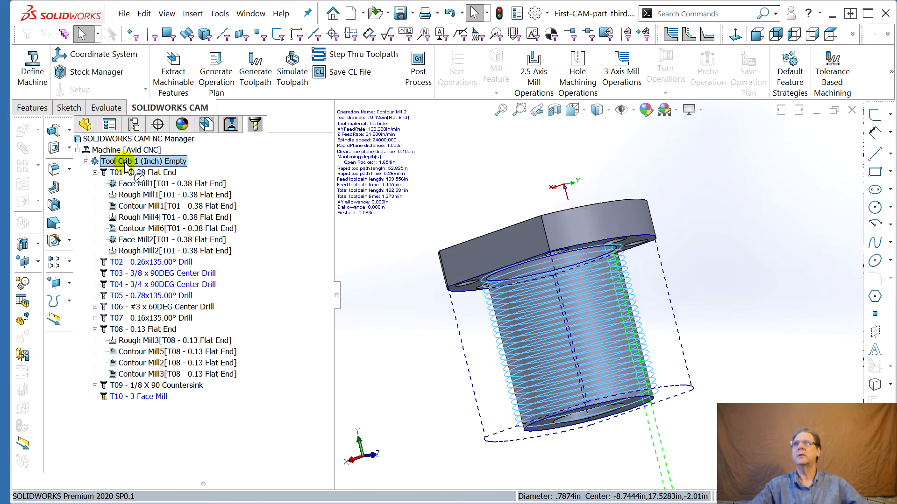
left_click_drag(125, 163, 128, 174)
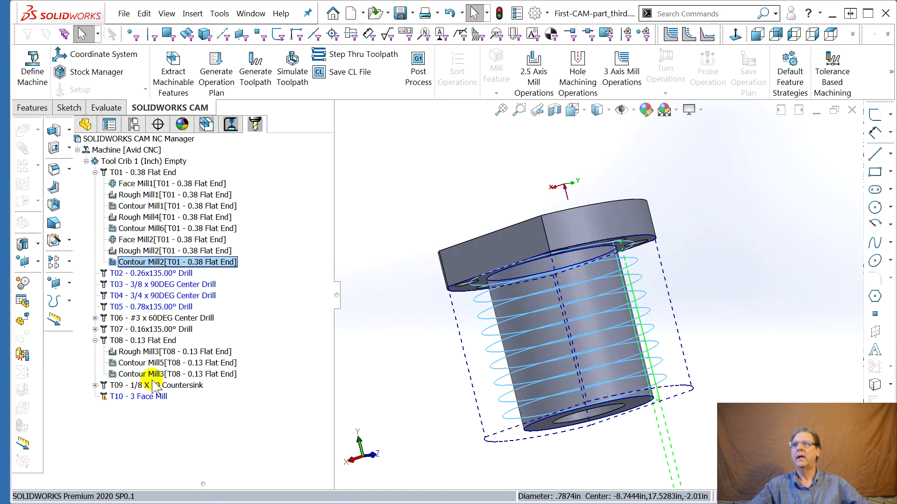
left_click(130, 173)
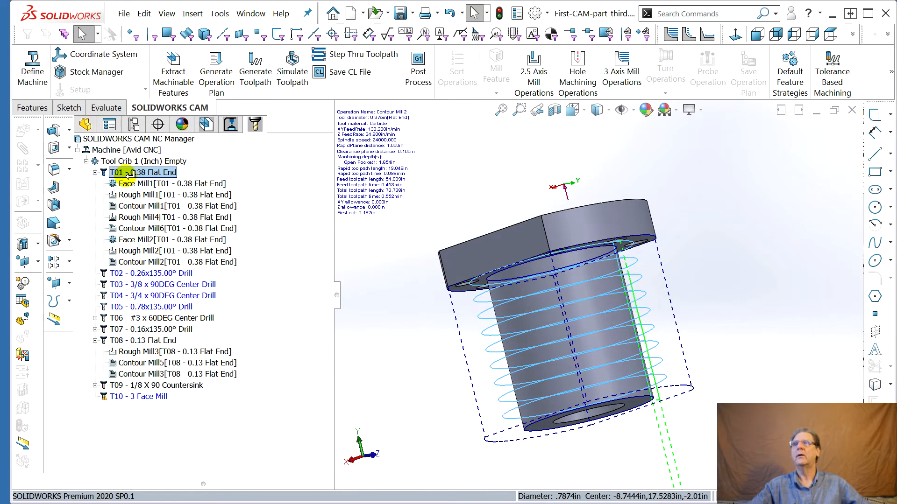
left_click_drag(130, 173, 130, 173)
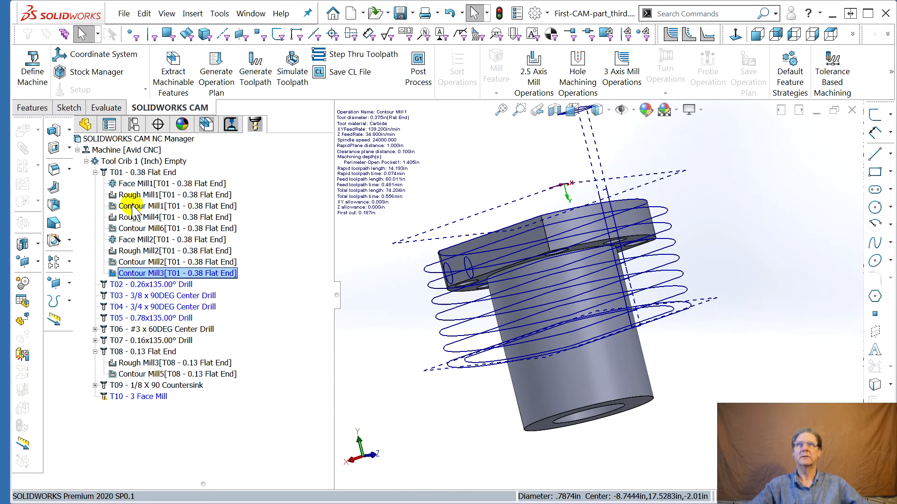
Preview the T01 flat end mill, then return to the operation tree and review the reassigned contour operations
left_click(131, 206)
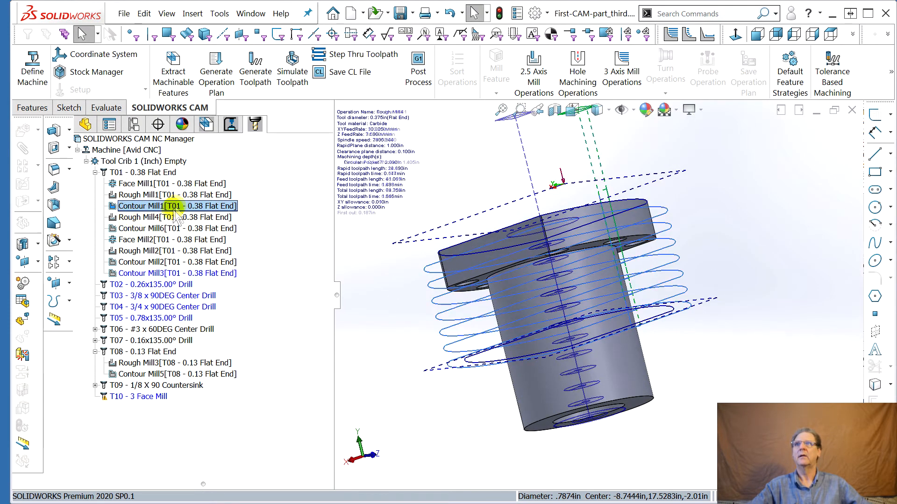
left_click(129, 172)
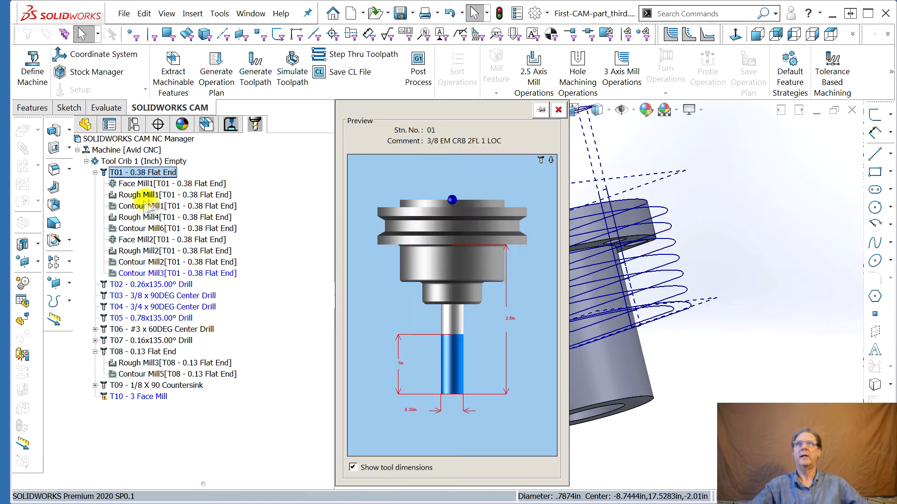
left_click(558, 110)
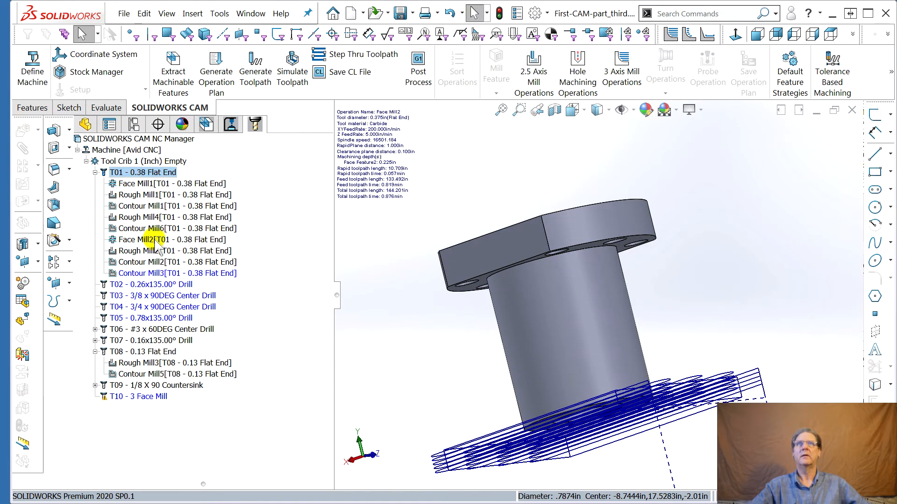
left_click(148, 274)
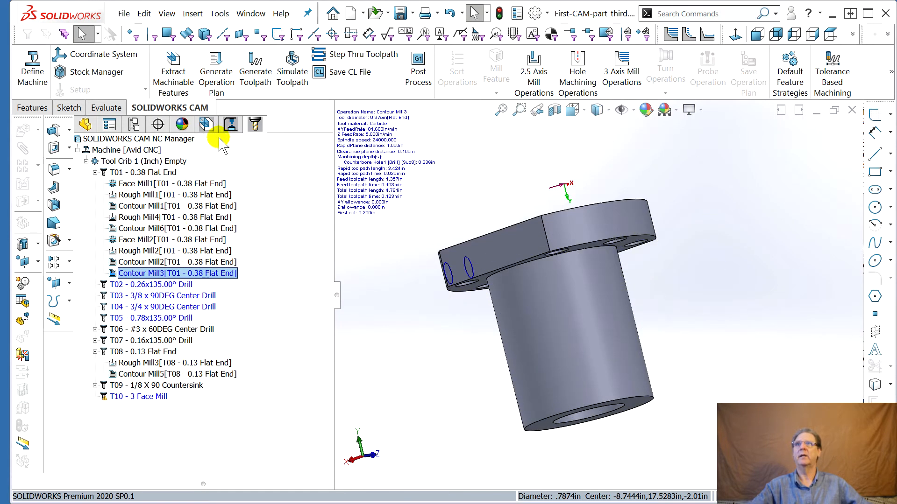
left_click(229, 129)
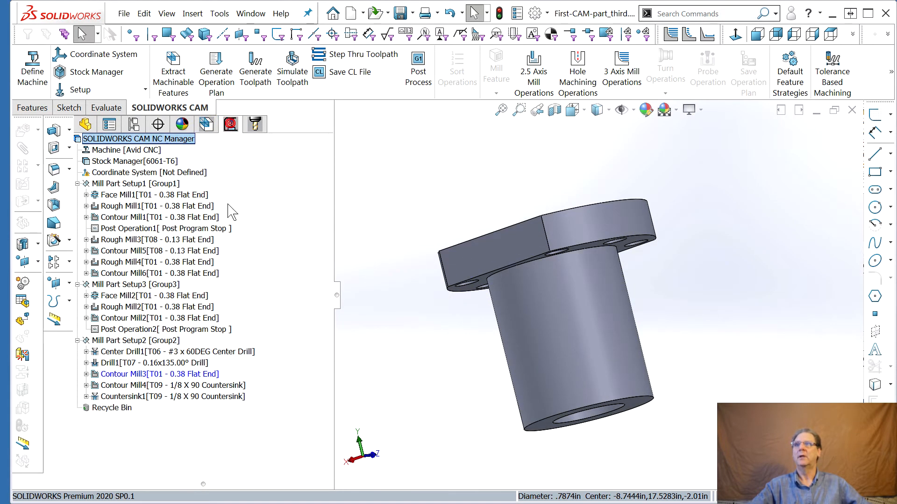
left_click(131, 373)
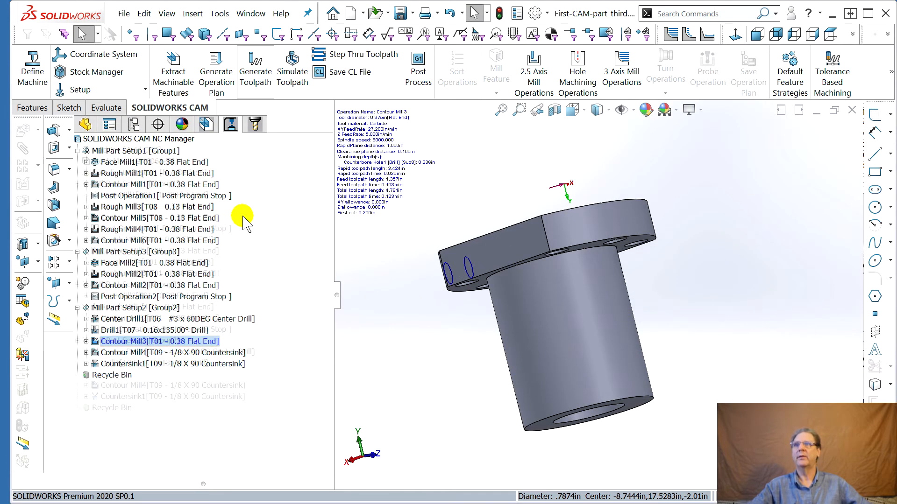
left_click(178, 285)
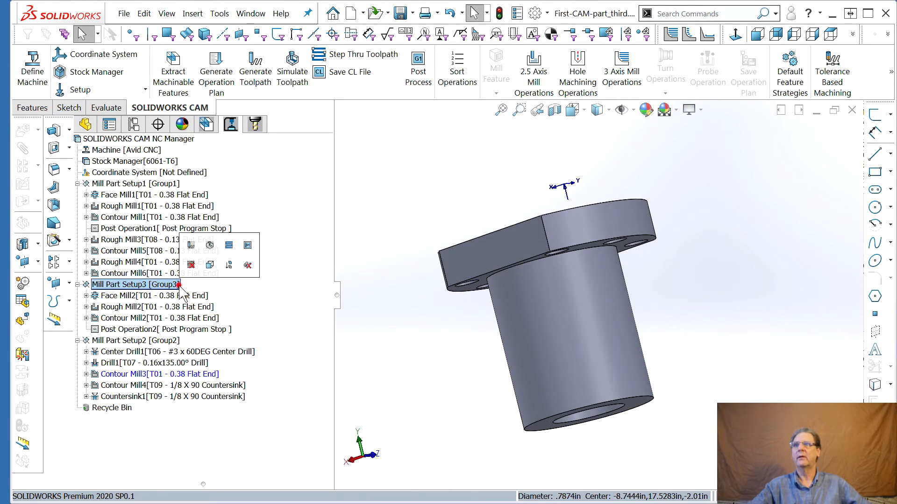
left_click(144, 375)
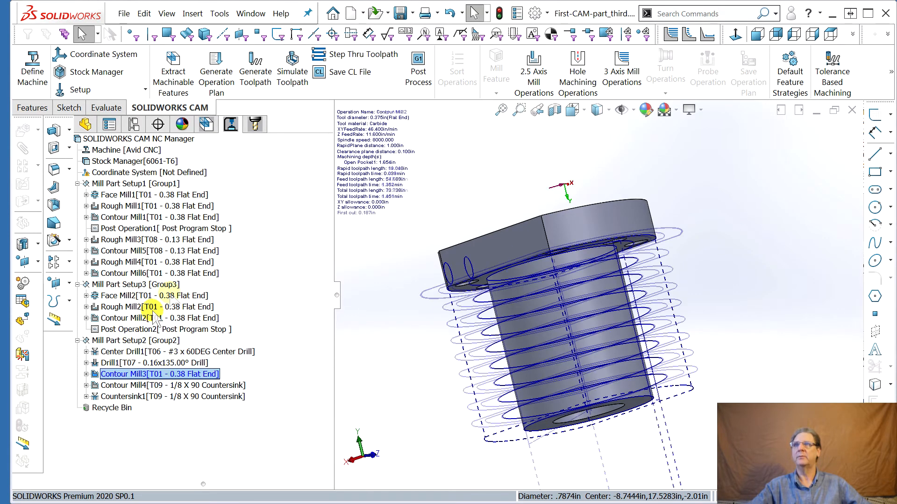
Empty the feature tree's recycle bin holding the deleted Hole1 to Hole7 drill features
left_click(208, 124)
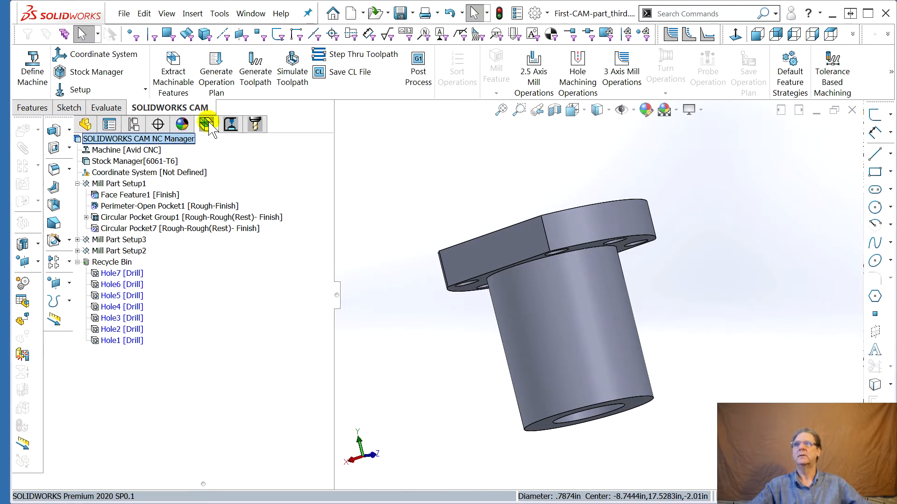
right_click(122, 262)
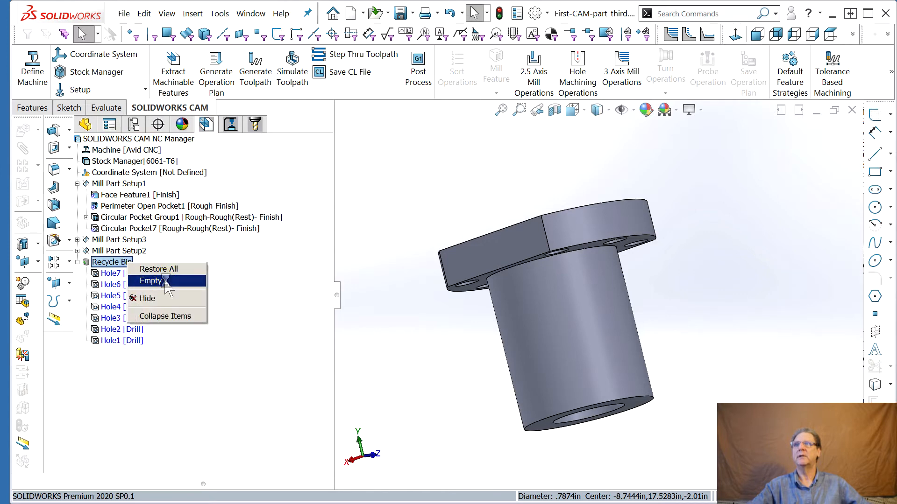
left_click(143, 280)
left_click(481, 285)
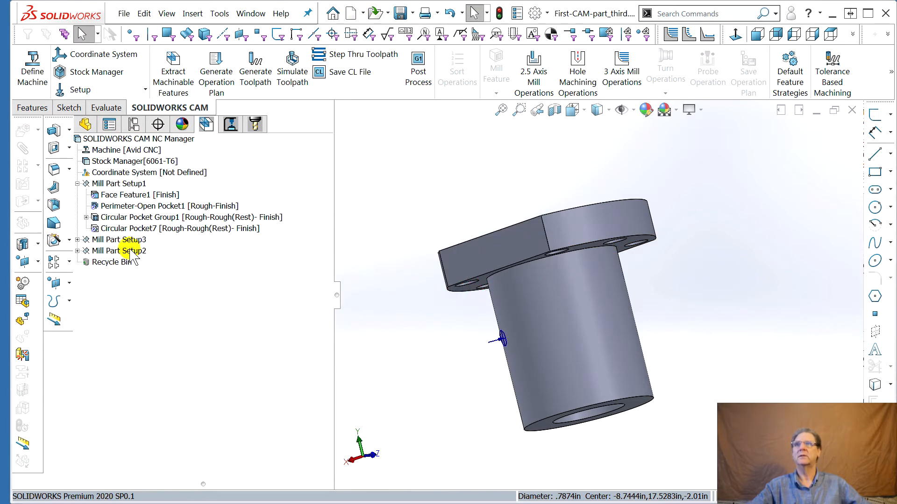
Review the Mill Part Setup2 operations and their toolpaths on the part's side hole
middle_click_drag(426, 248, 444, 259)
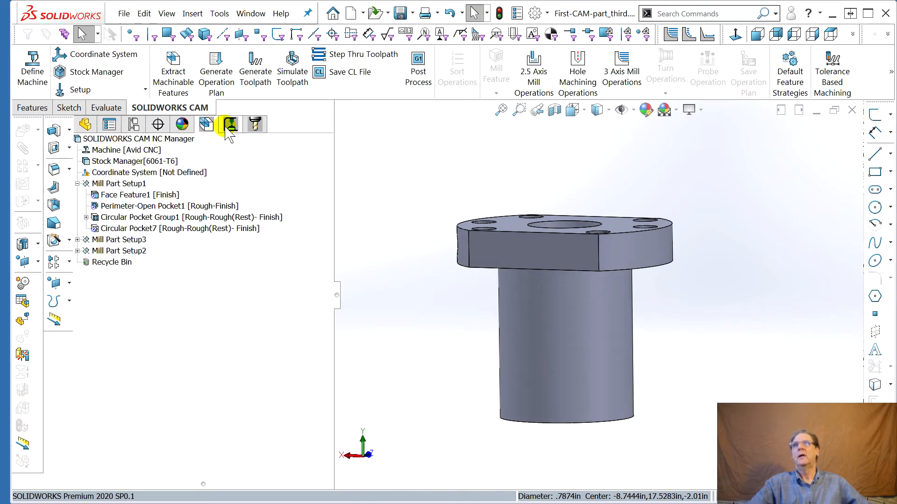
left_click(230, 125)
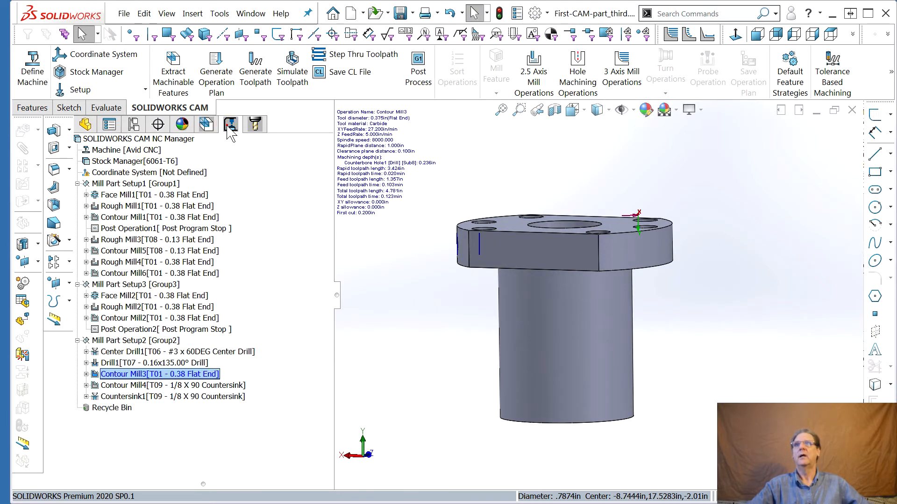
left_click(112, 340)
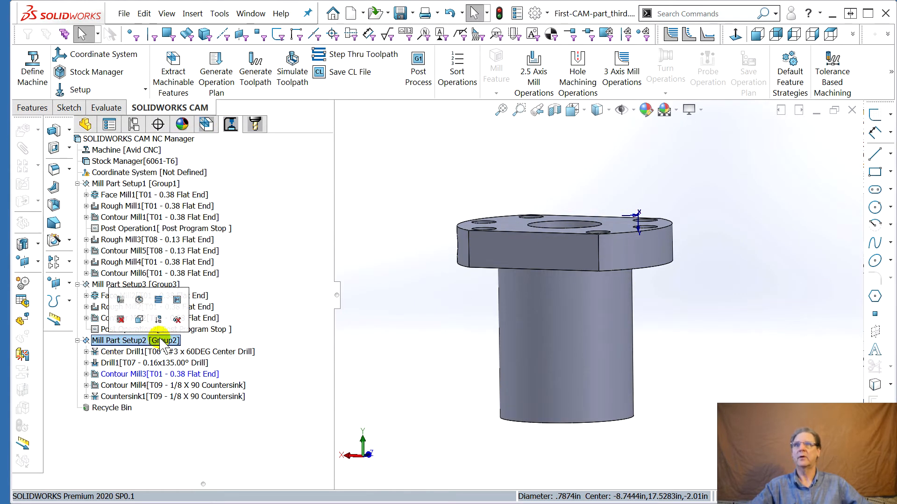
scroll(432, 343, "down", 2)
middle_click_drag(431, 337, 363, 329)
middle_click_drag(485, 322, 407, 322)
middle_click_drag(519, 322, 414, 324)
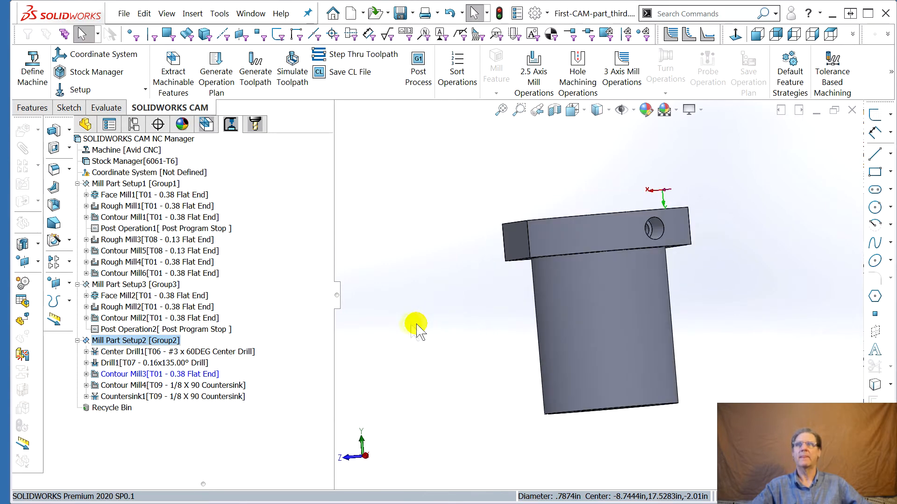
left_click(141, 377)
mouse_move(134, 388)
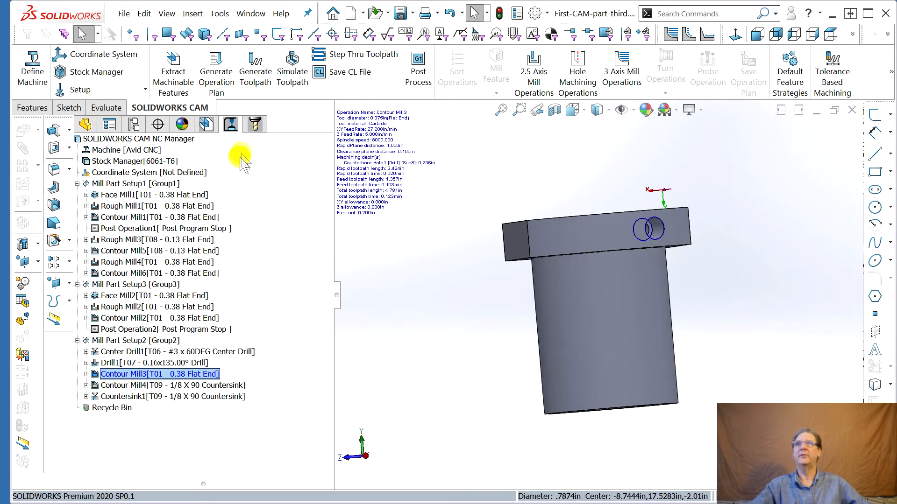
Inspect the remaining Contour Mill5 operation under the T08 - 0.13 Flat End tool
left_click(256, 126)
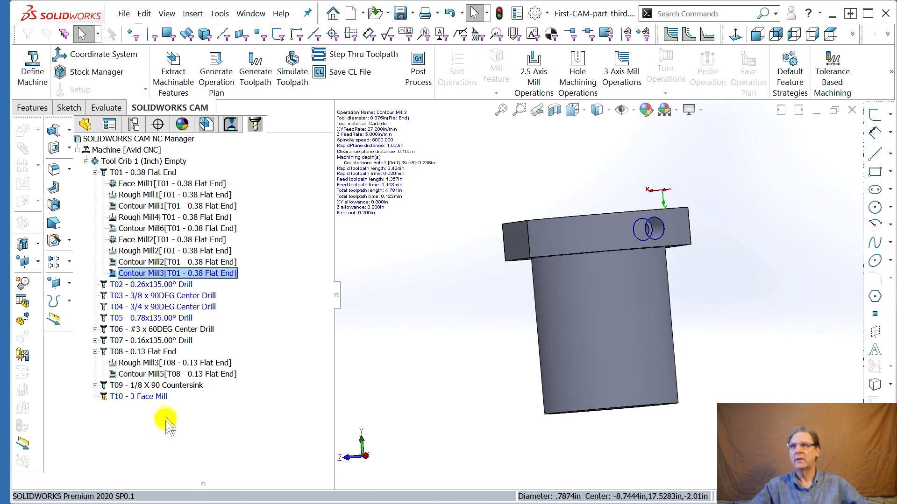
mouse_move(150, 242)
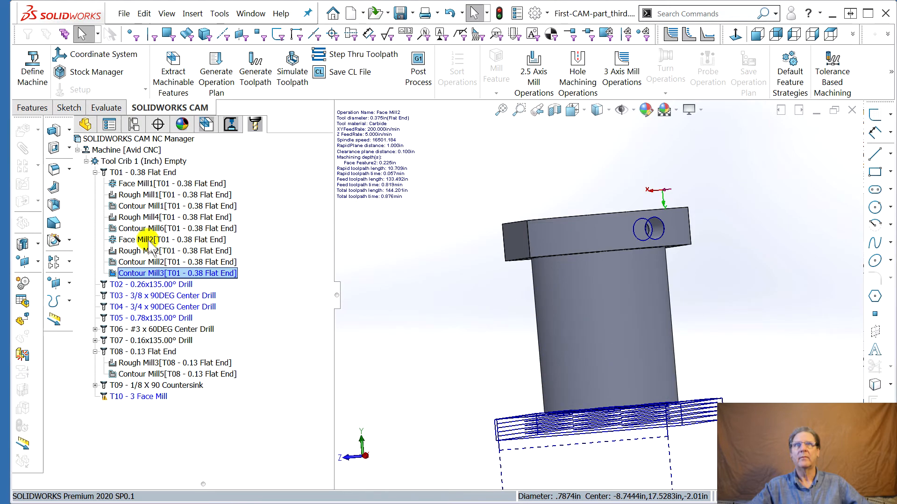
left_click(155, 374)
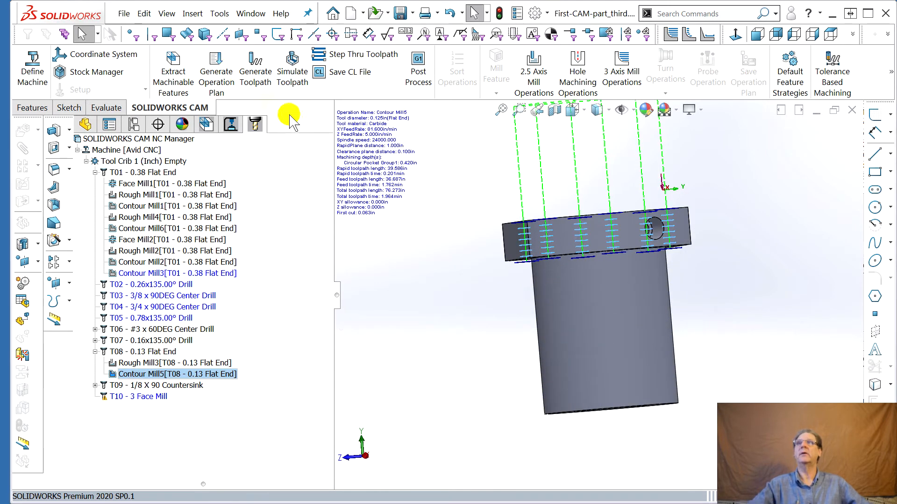
Delete the Counterbore Hole1 drill feature from Mill Part Setup2 and remove it from the recycle bin
left_click(206, 124)
left_click(77, 183)
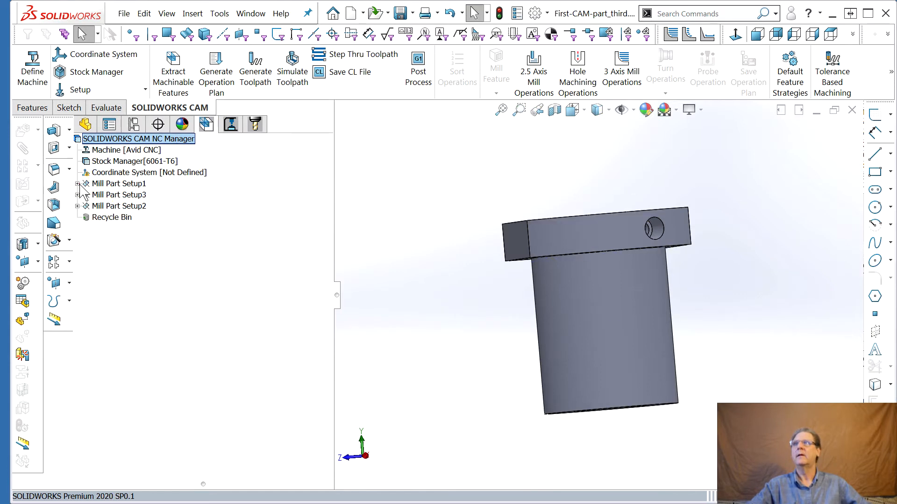
left_click(77, 206)
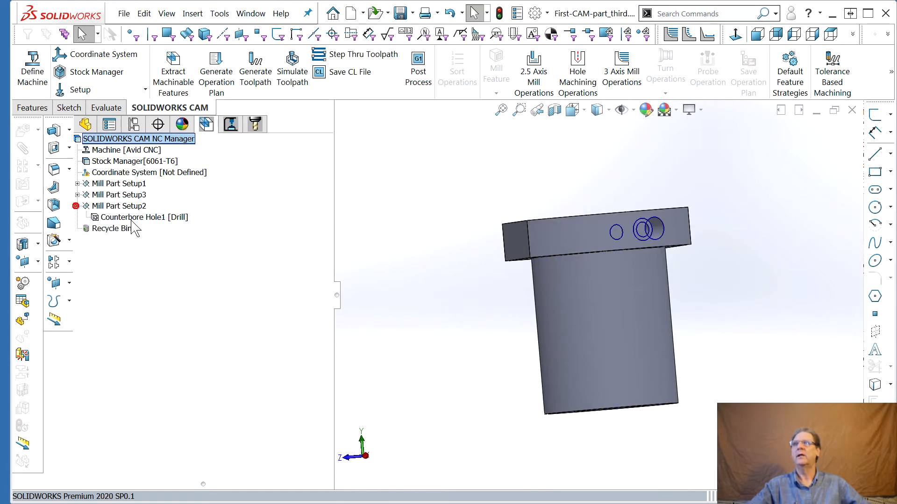
left_click(114, 217)
right_click(125, 218)
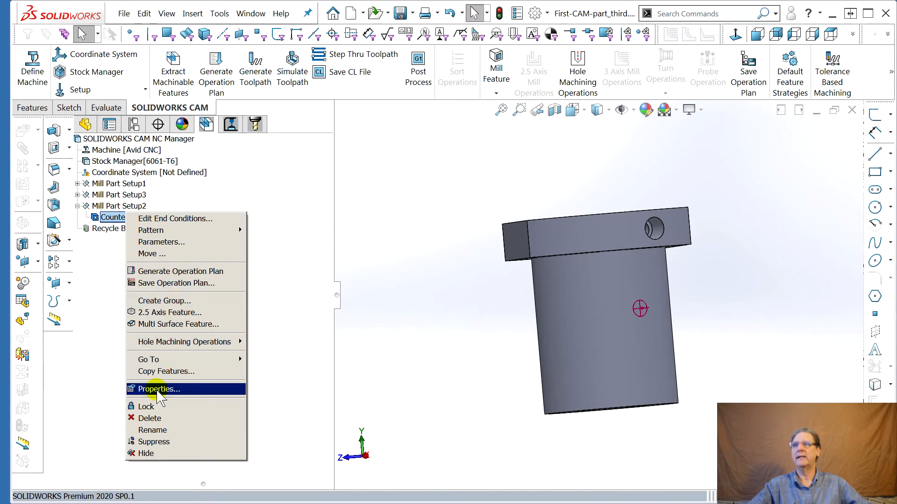
left_click(159, 419)
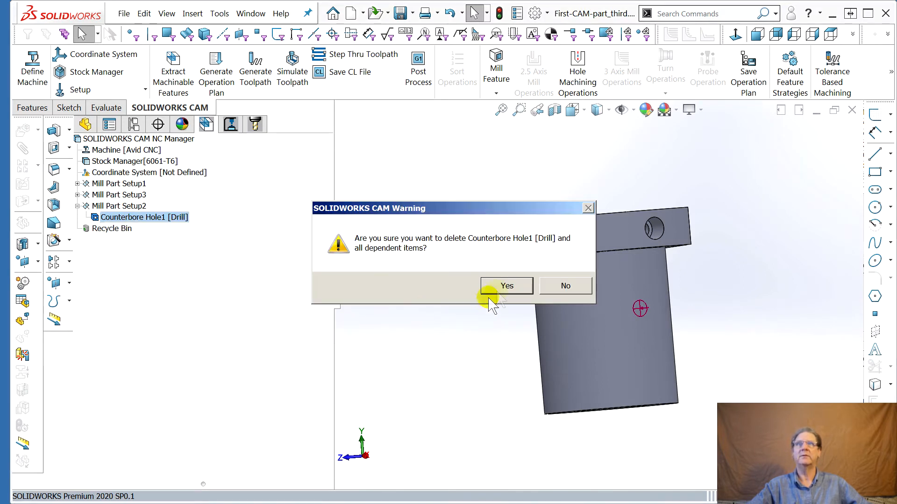
left_click(508, 286)
right_click(115, 228)
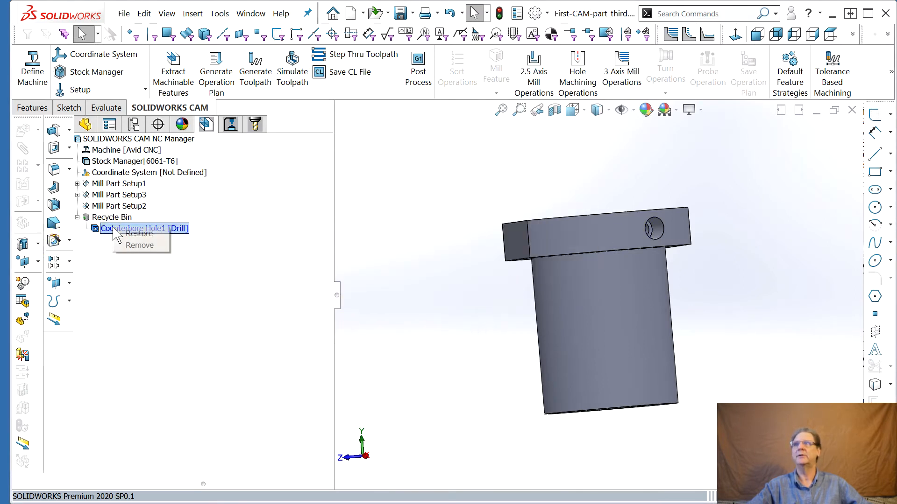
left_click(139, 246)
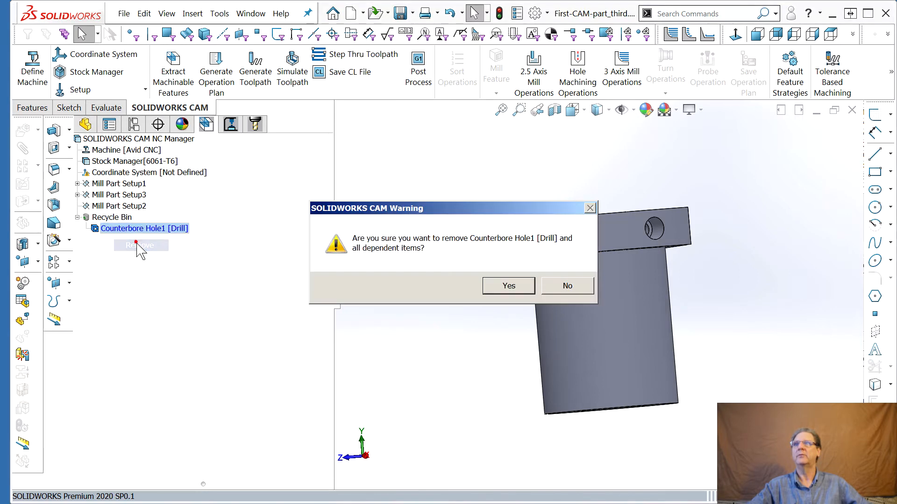
left_click(509, 286)
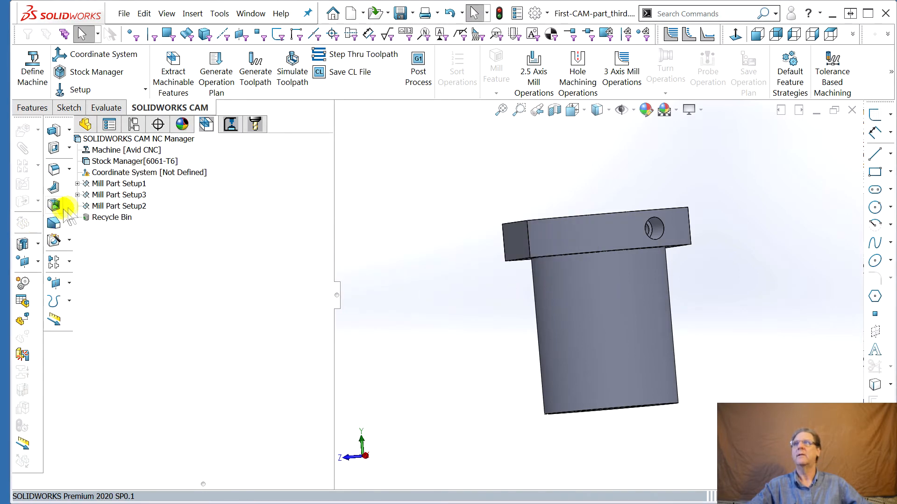
Add a 2.5 Axis pocket feature on the side counterbore's outer loop, ending Upto Face at the counterbore's bottom face
right_click(117, 206)
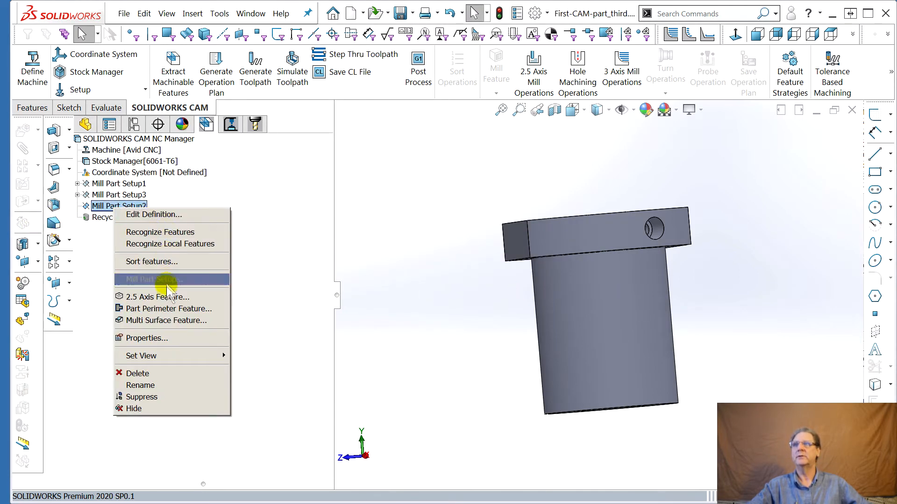
left_click(173, 297)
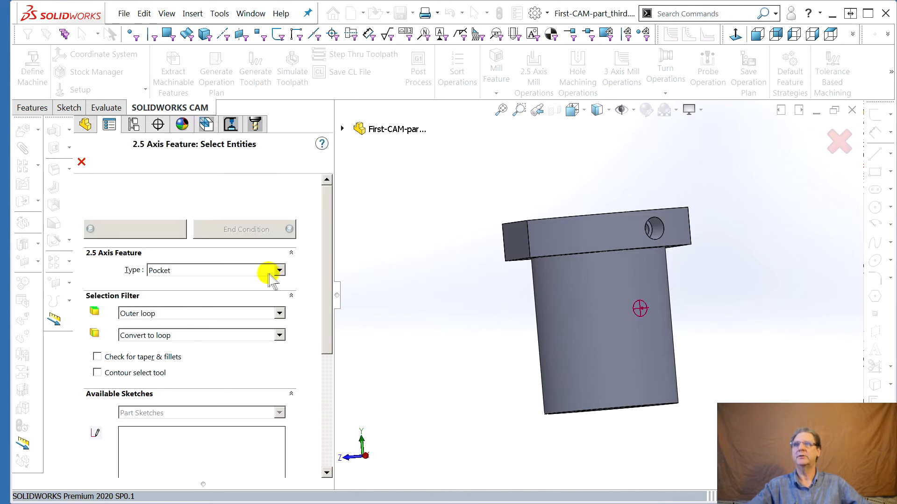
left_click(656, 237)
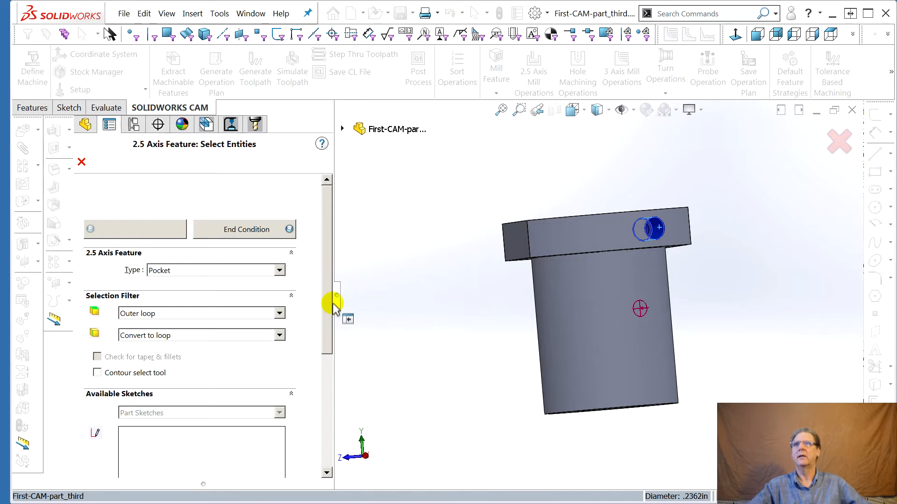
left_click(256, 232)
middle_click_drag(438, 281, 435, 307)
scroll(650, 256, "up", 2)
scroll(650, 255, "down", 5)
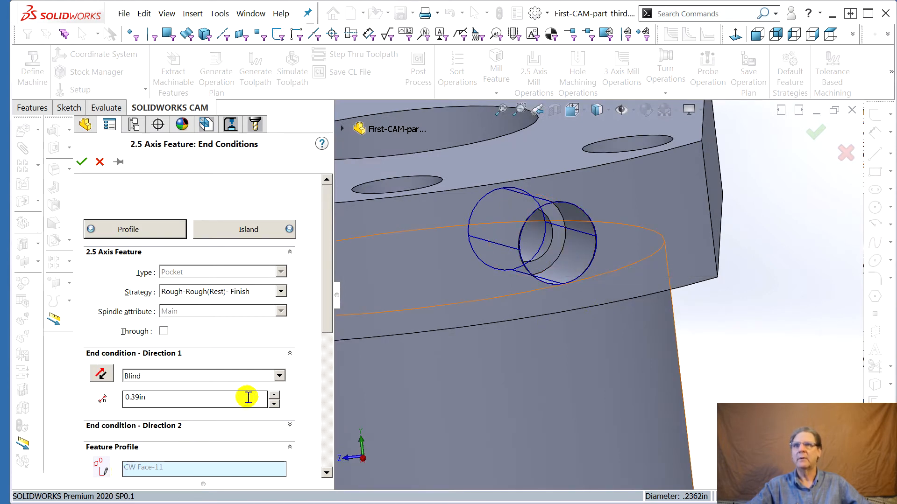
left_click(279, 376)
left_click(226, 399)
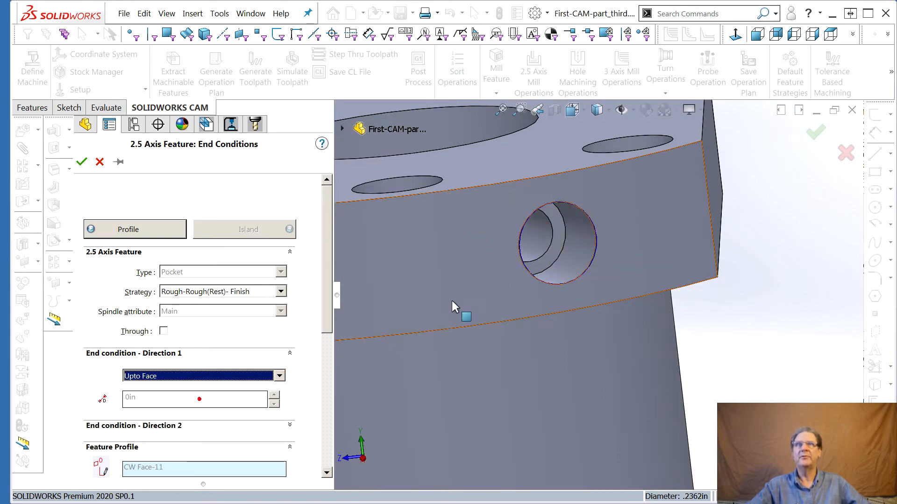
left_click(562, 219)
mouse_move(350, 326)
middle_mouse_down()
mouse_move(381, 349)
mouse_move(334, 330)
middle_mouse_up()
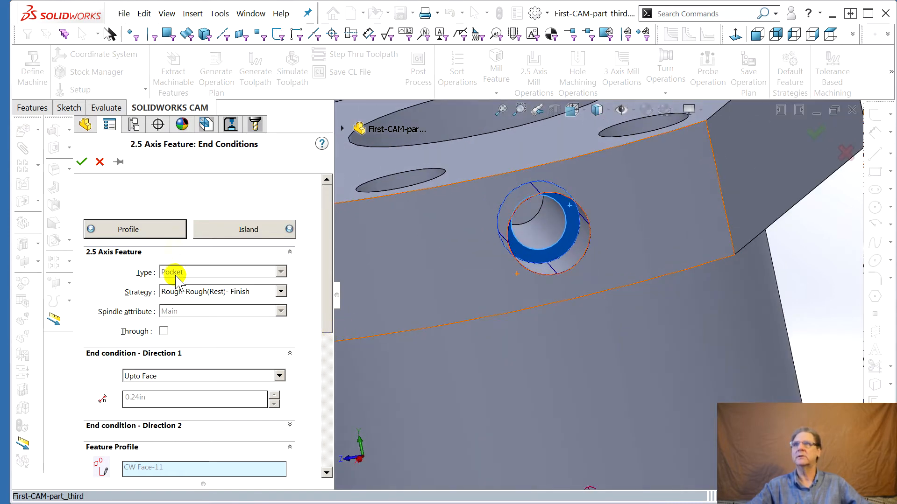
left_click(83, 161)
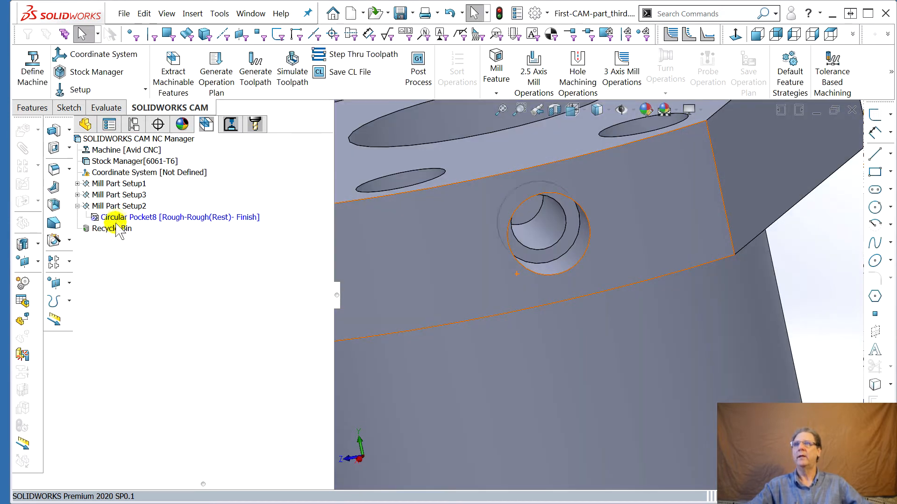
Add a second 2.5 Axis pocket feature on the smaller side hole with a blind depth of 0.59 in
right_click(122, 206)
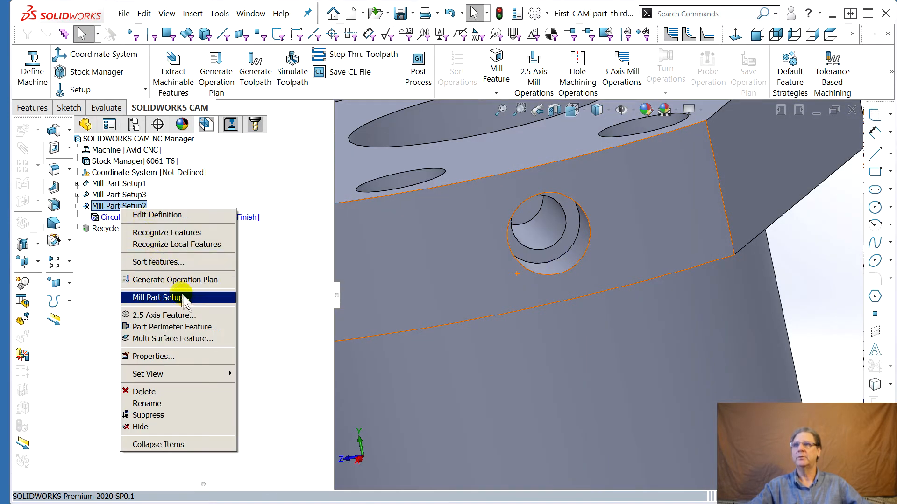
left_click(185, 315)
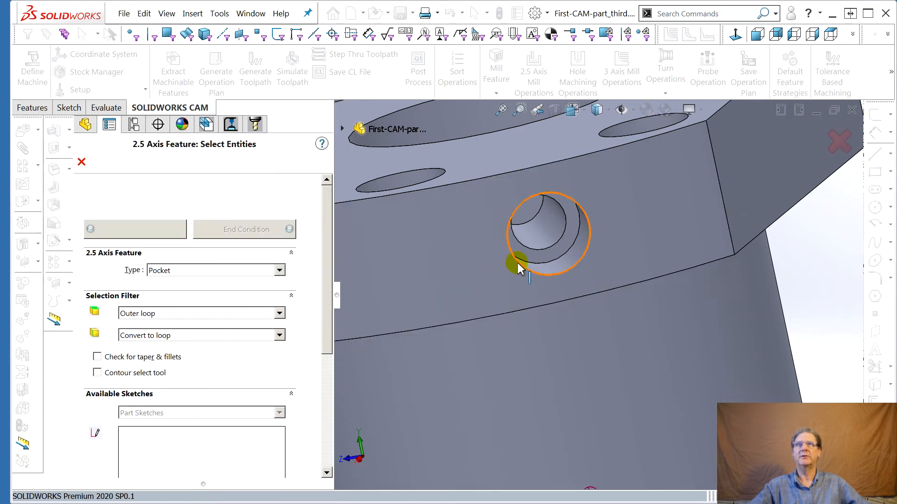
left_click(553, 233)
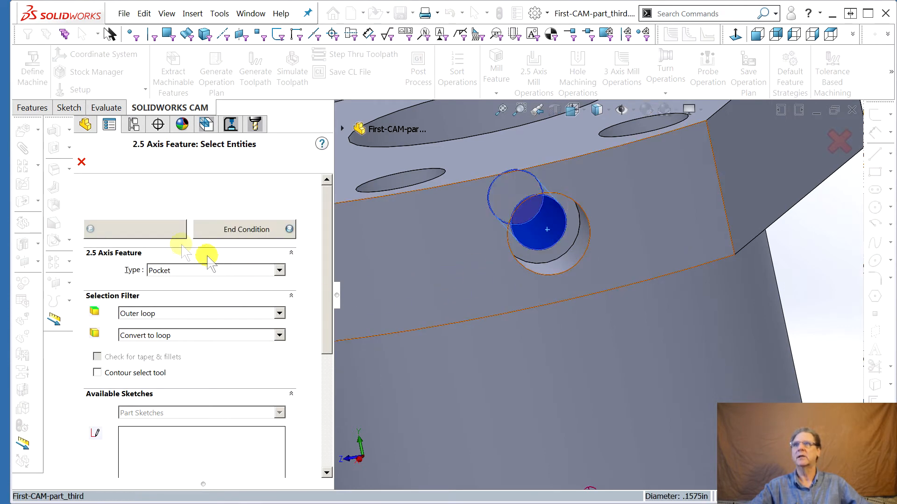
left_click(248, 228)
middle_click_drag(488, 258, 541, 318)
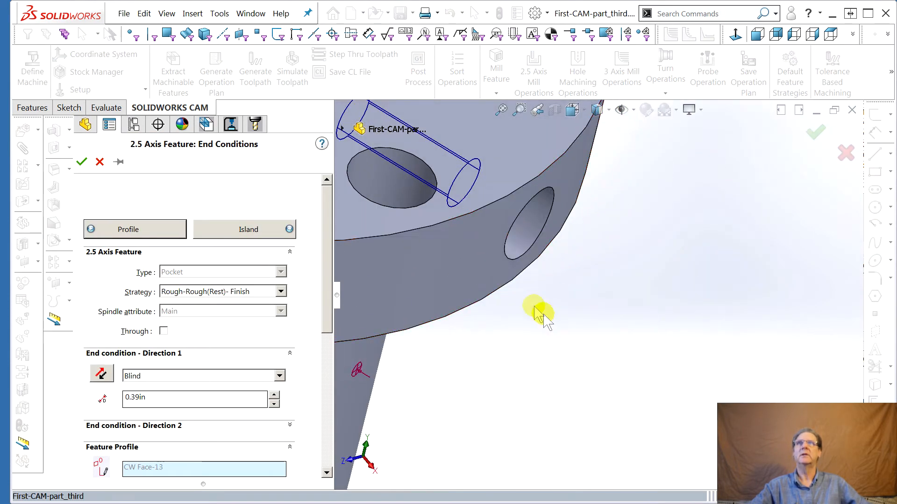
scroll(533, 307, "up", 3)
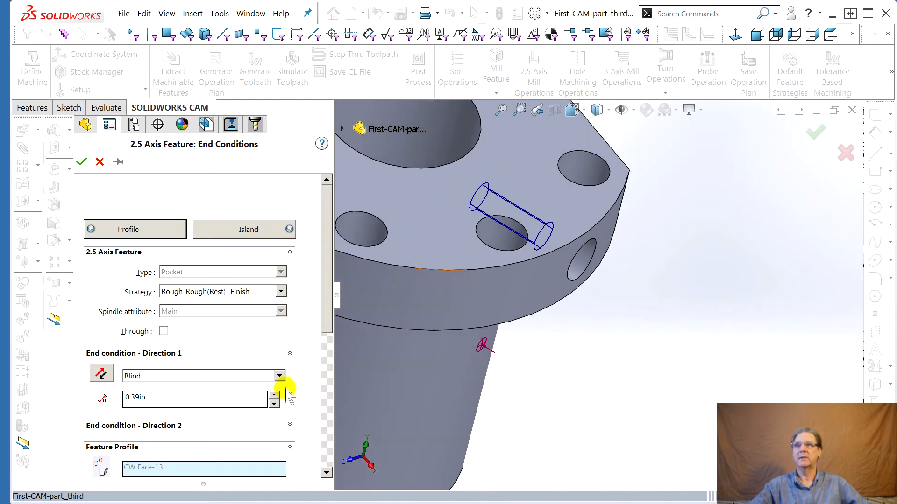
left_click(274, 405)
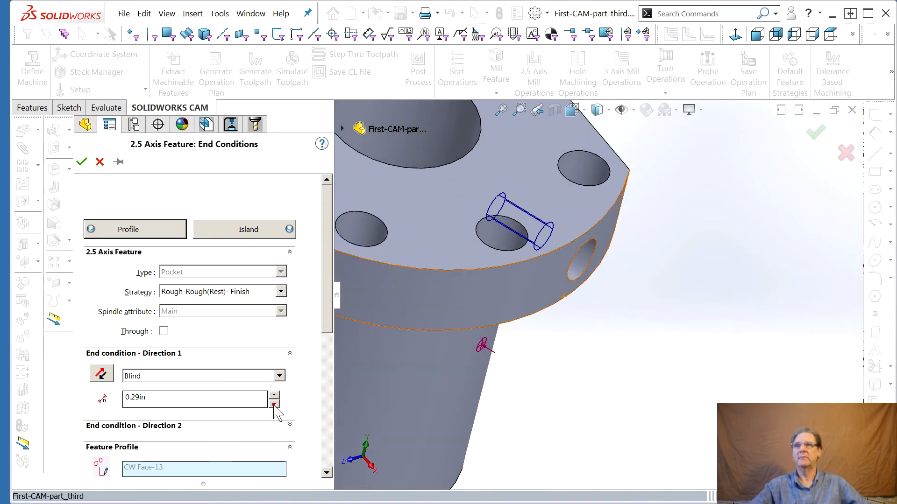
middle_click_drag(481, 340, 471, 438)
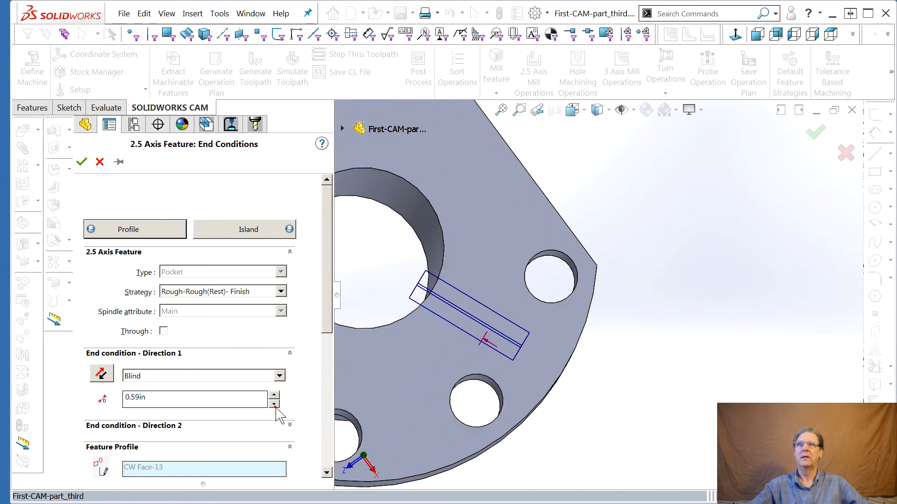
left_click(81, 162)
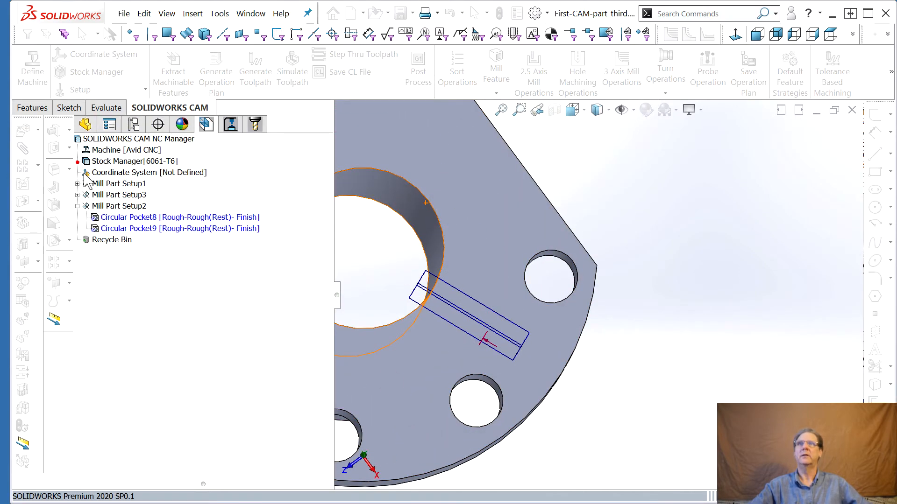
Generate operation plans for the Circular Pocket8 and Circular Pocket9 features and switch to the operation tree
right_click(134, 217)
left_click(199, 277)
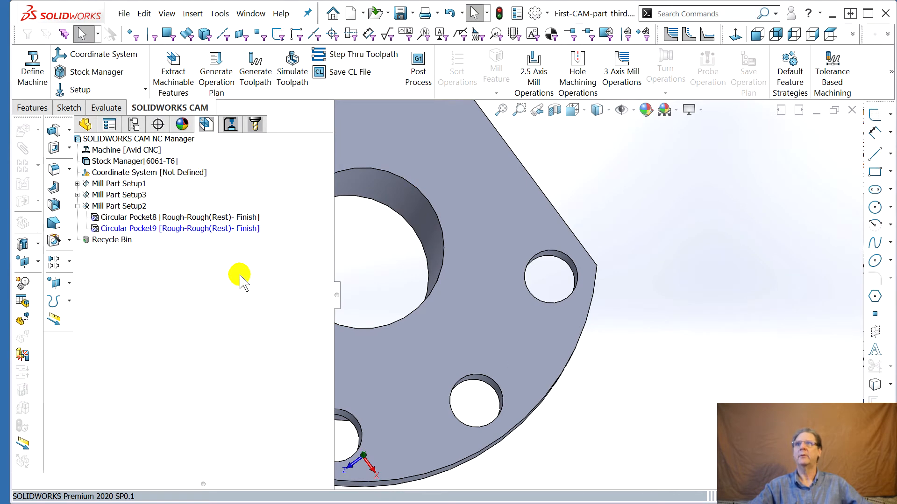
right_click(169, 229)
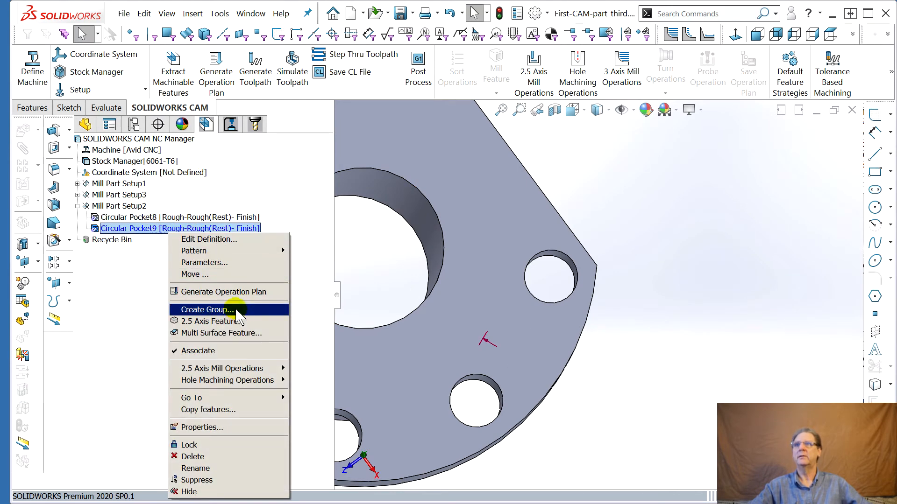
left_click(223, 292)
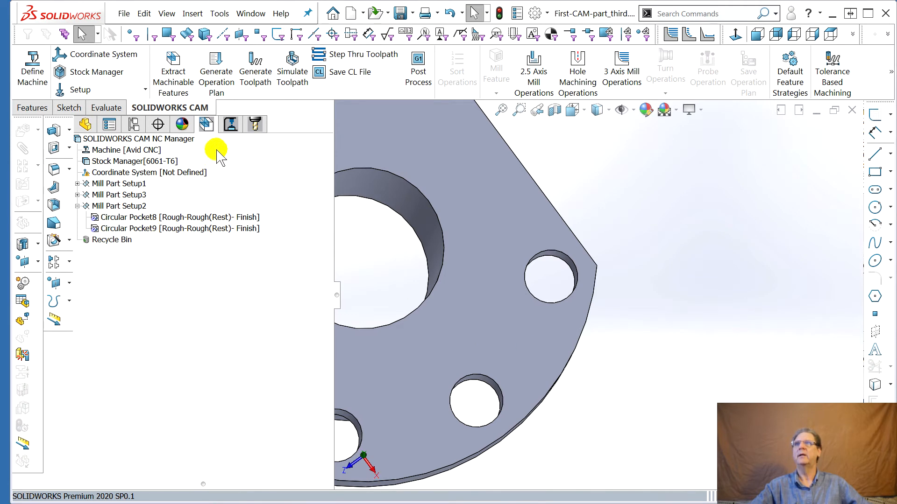
left_click(231, 126)
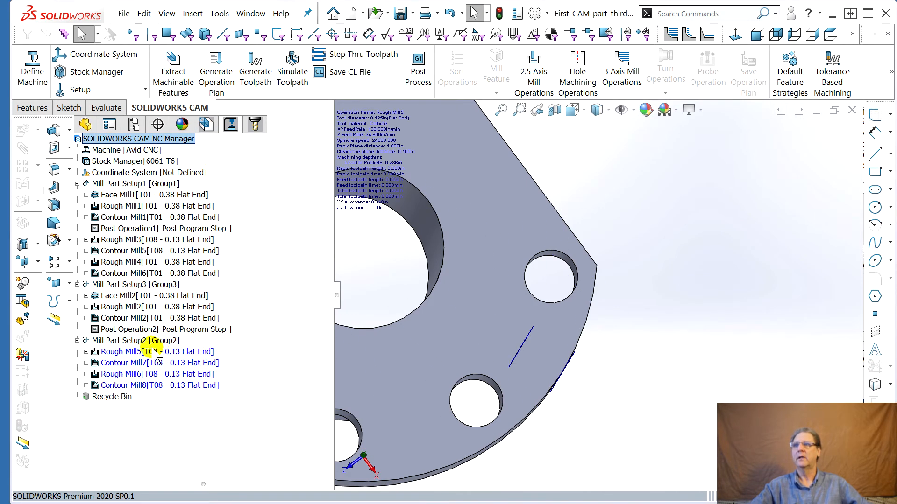
Generate toolpaths for the new Mill Part Setup2 operations
mouse_move(149, 357)
right_click(114, 356)
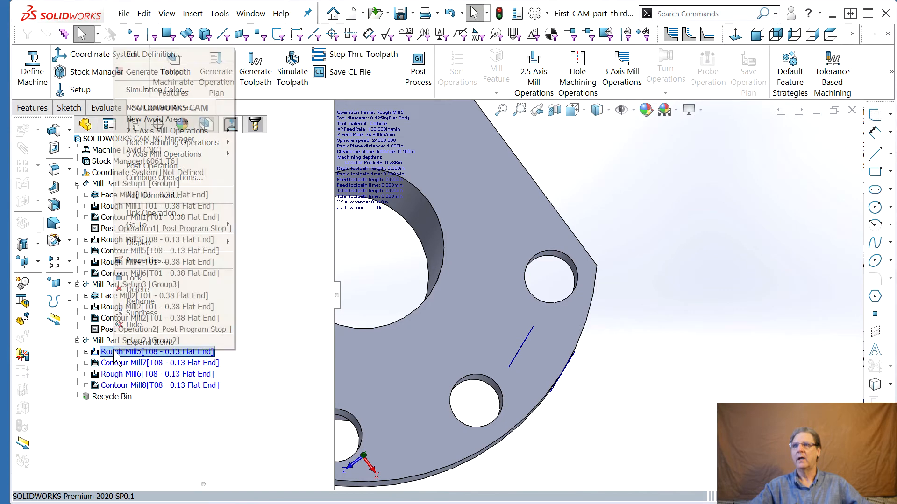
left_click(251, 314)
left_click(252, 72)
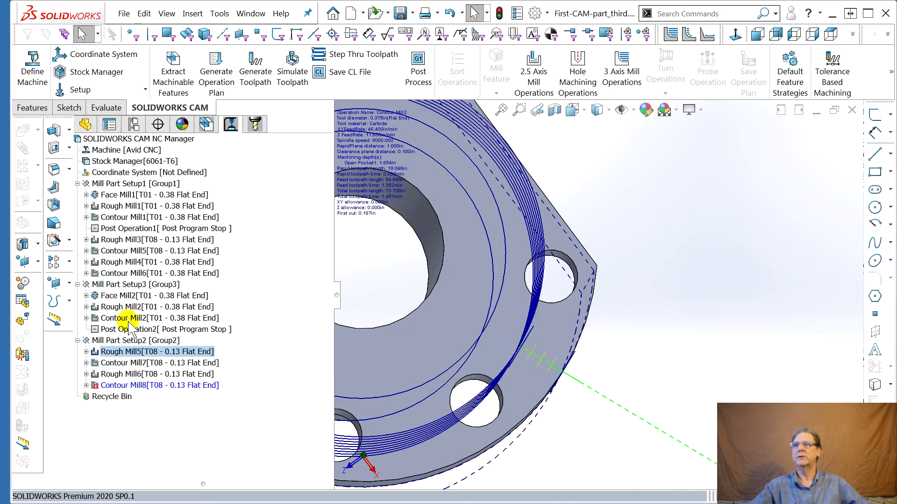
Examine the side pocket toolpaths on the part and display what's wrong with the Contour Mill8 operation
mouse_move(119, 388)
middle_click_drag(559, 391, 541, 351)
scroll(458, 464, "down", 3)
scroll(458, 467, "up", 3)
middle_click_drag(461, 456, 544, 341)
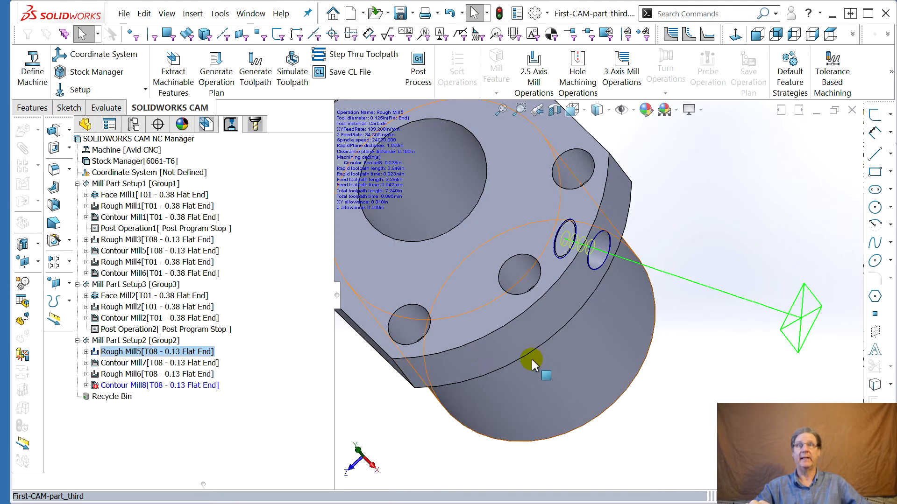
middle_click_drag(531, 360, 511, 289)
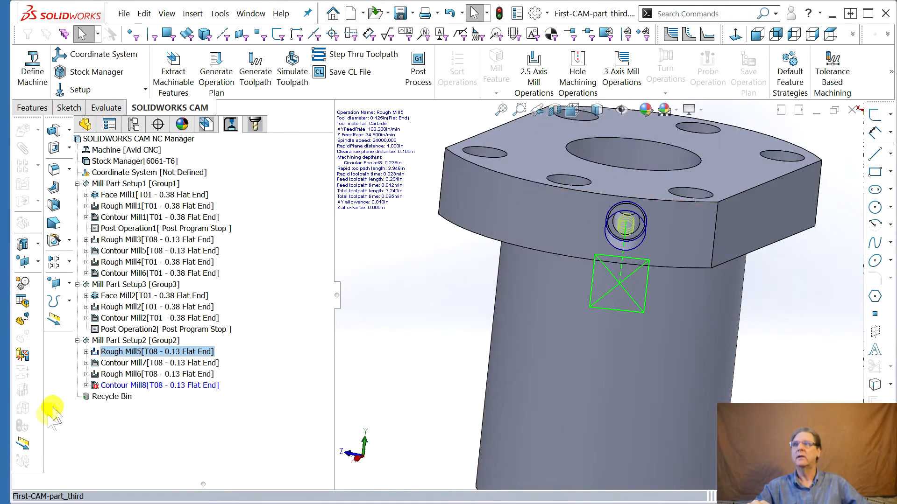
right_click(96, 387)
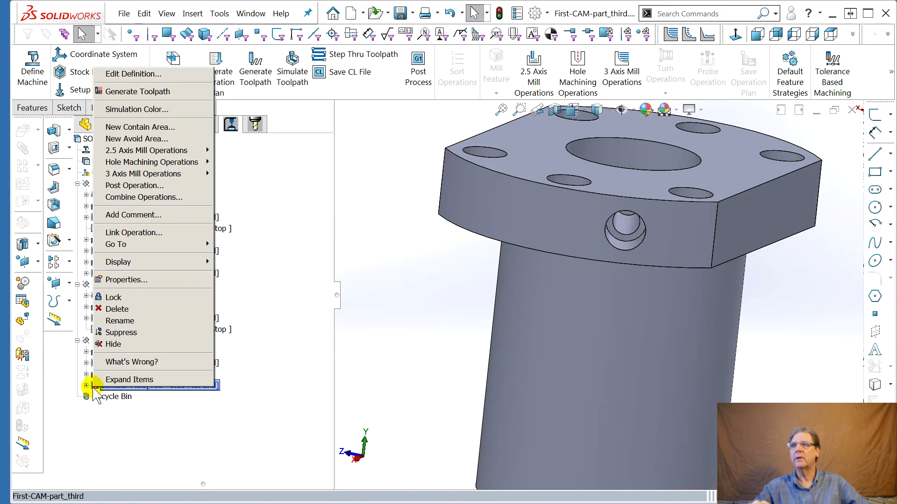
left_click(131, 362)
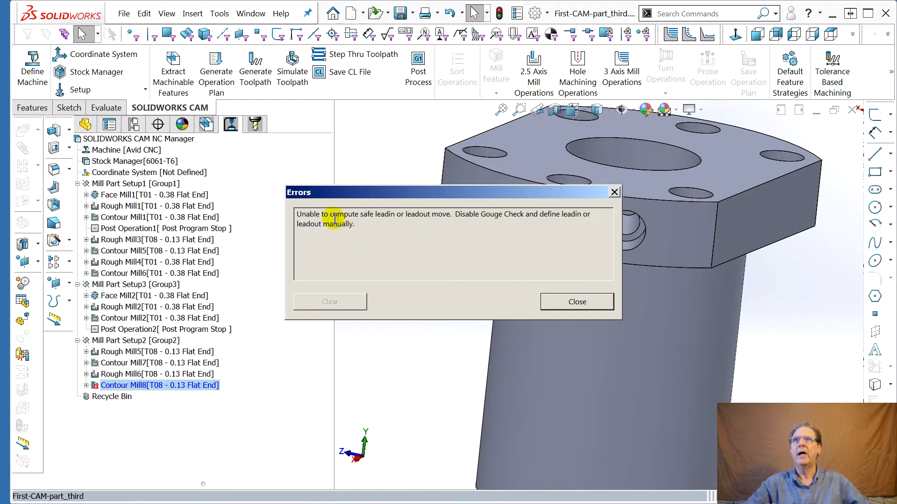
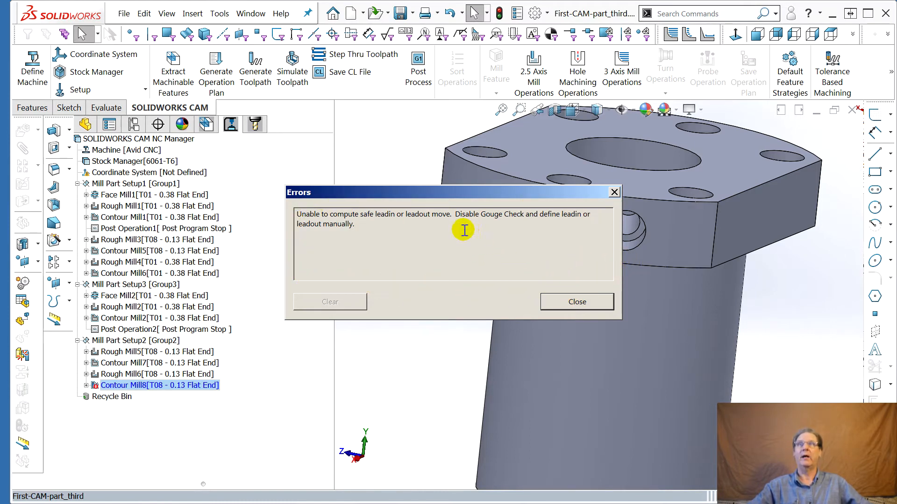
Disable gouge check in the Contour Mill8 leadin settings and regenerate its toolpath
left_click(578, 303)
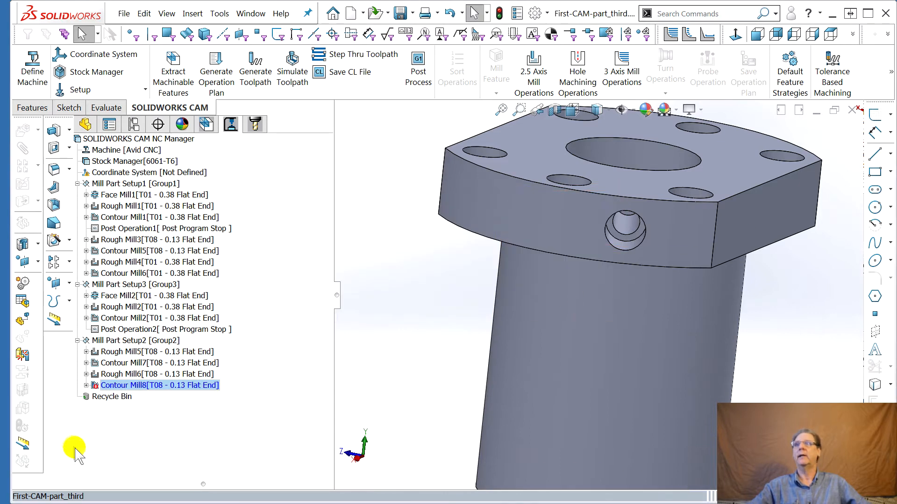
right_click(120, 384)
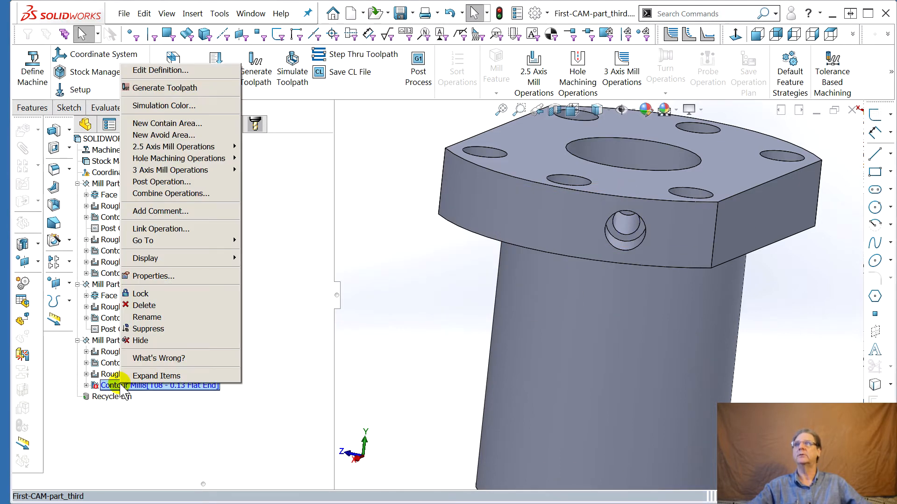
left_click(102, 387)
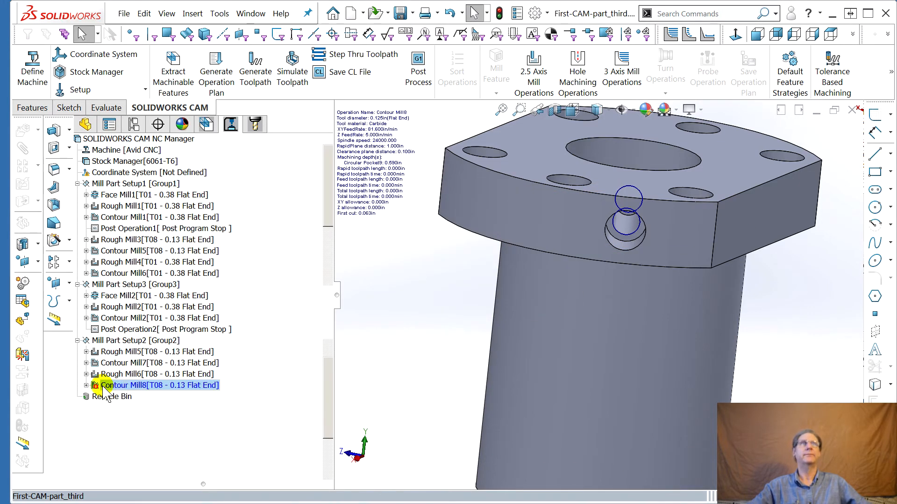
double_click(104, 388)
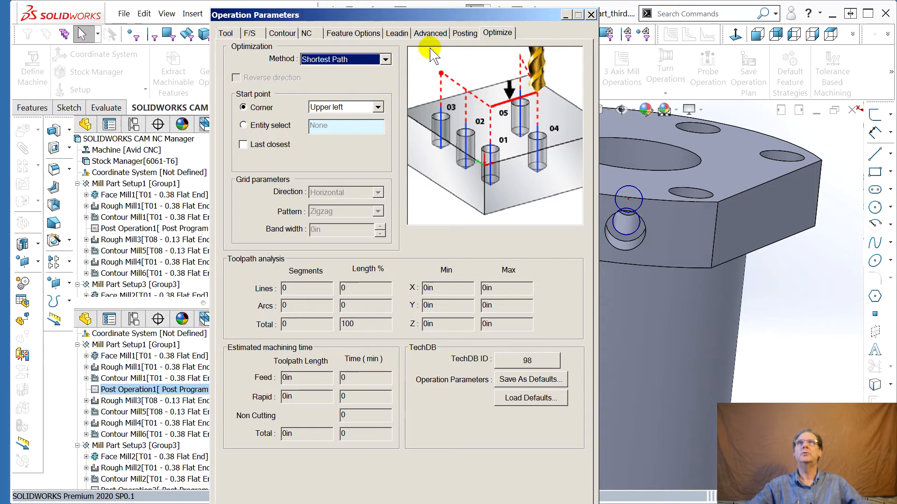
left_click(397, 34)
left_click(260, 114)
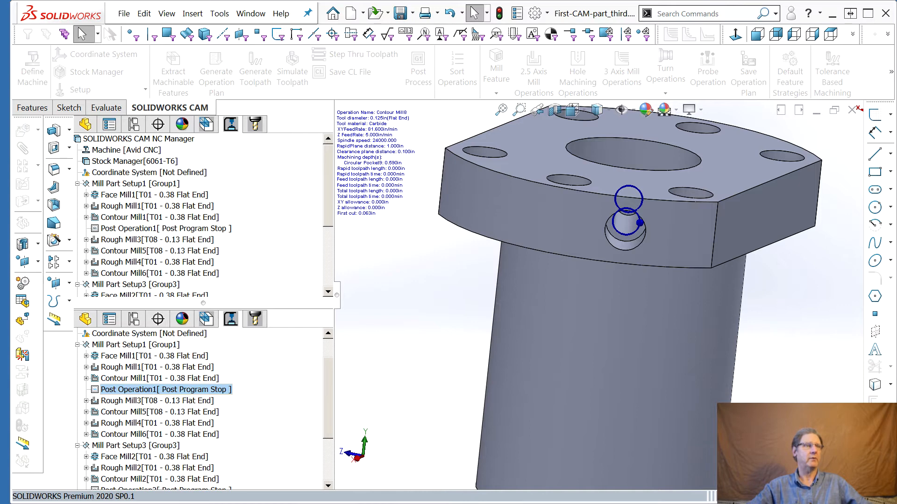
left_click(257, 70)
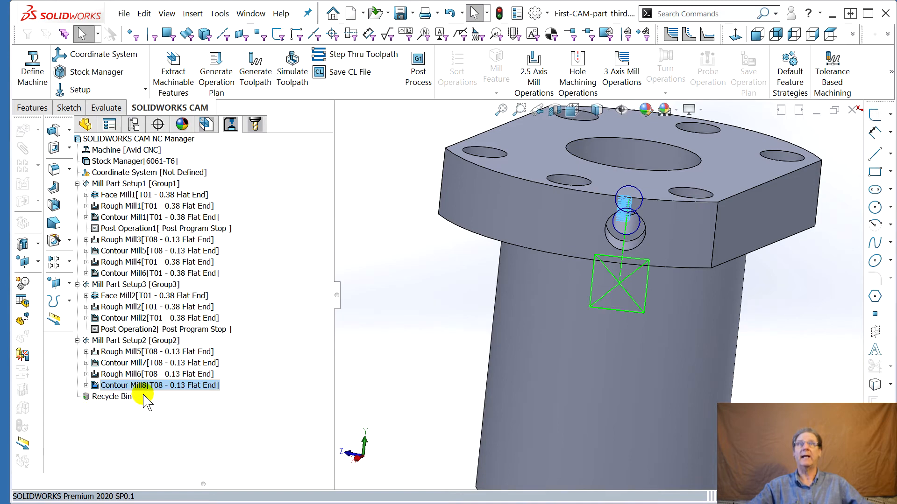
Set the Contour Mill8 leadin type to None after inspecting its toolpath in the side hole
scroll(625, 231, "up", 6)
scroll(624, 232, "down", 8)
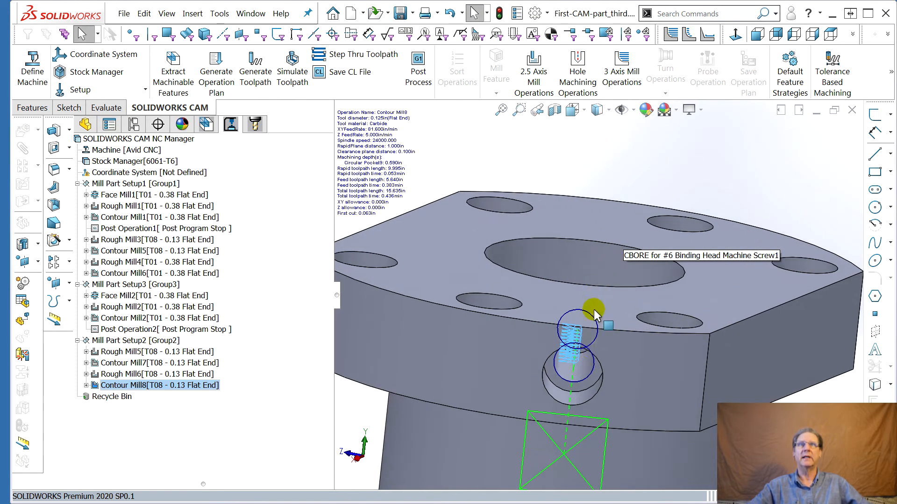
scroll(549, 389, "down", 8)
middle_click_drag(546, 387, 547, 364)
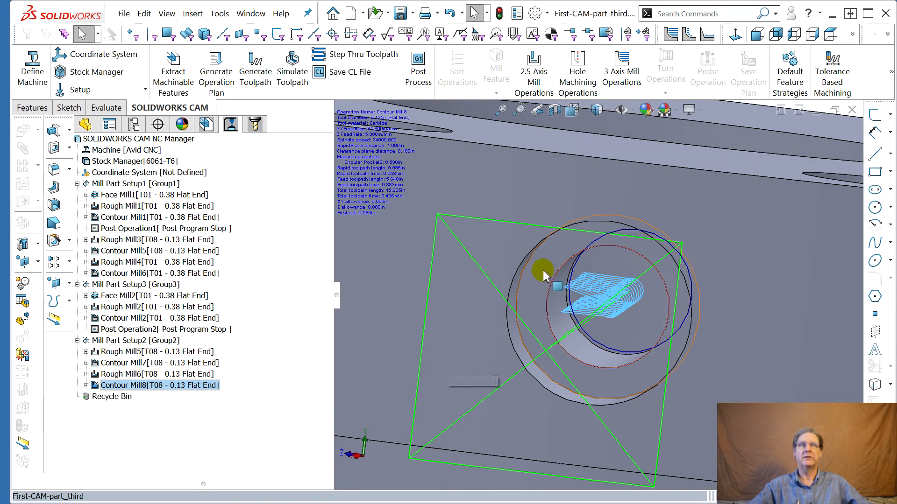
middle_click_drag(627, 316, 614, 290)
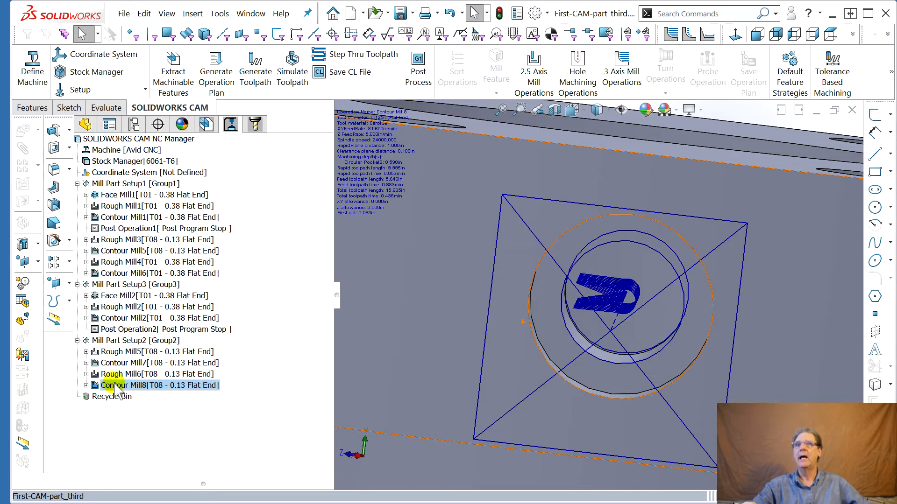
mouse_move(398, 370)
middle_mouse_down()
mouse_move(426, 396)
mouse_move(408, 395)
mouse_move(400, 374)
middle_mouse_up()
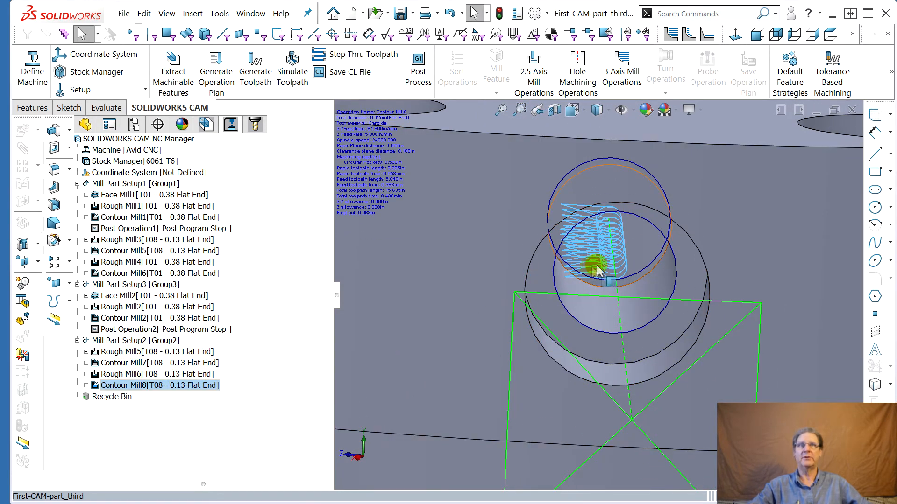
double_click(119, 388)
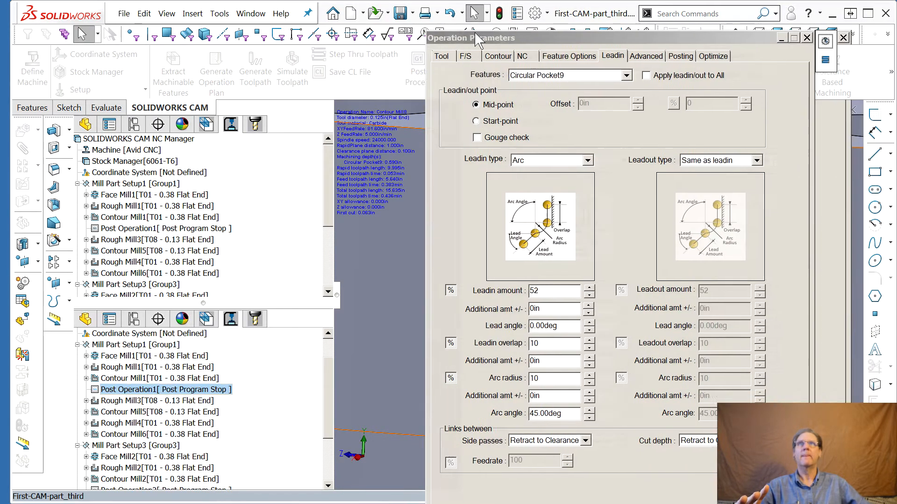
left_click_drag(484, 34, 340, 13)
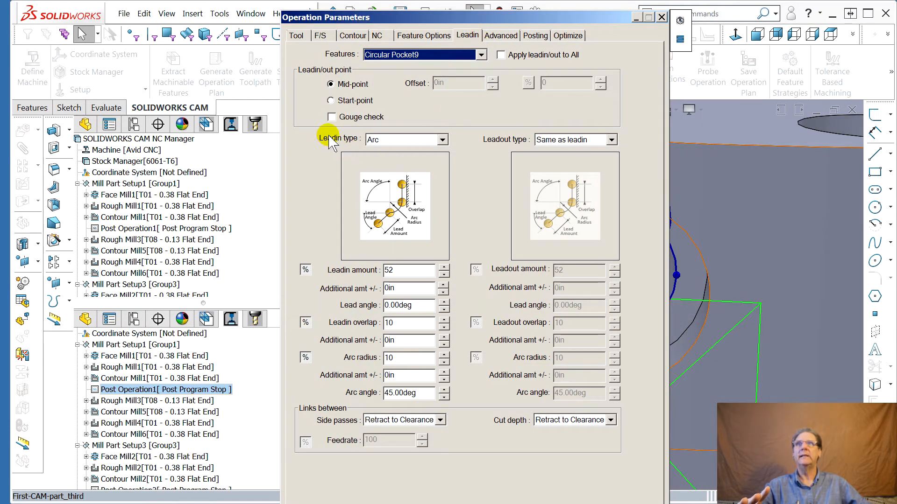
left_click(442, 140)
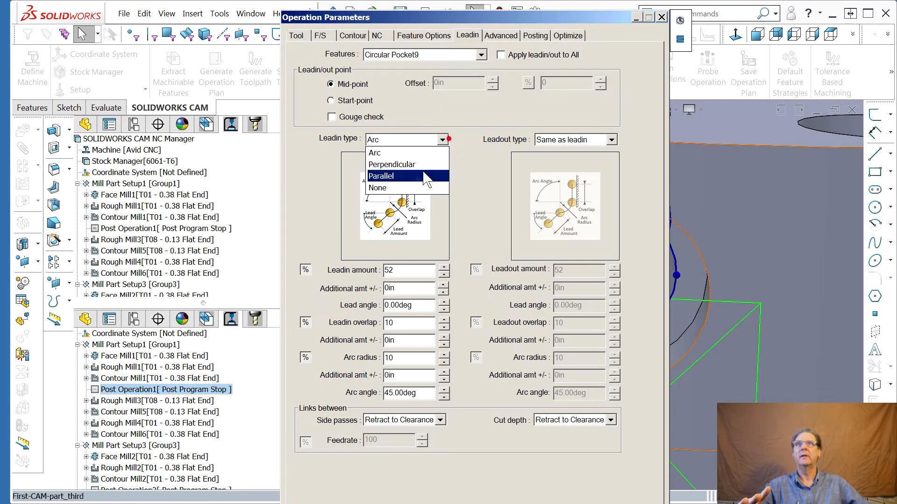
left_click(397, 188)
left_click_drag(558, 19, 558, 1)
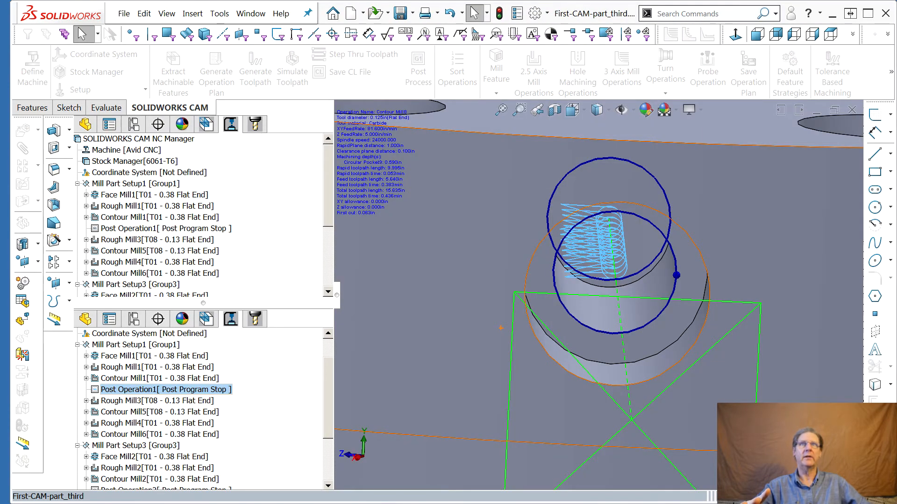
middle_click_drag(483, 225, 524, 295)
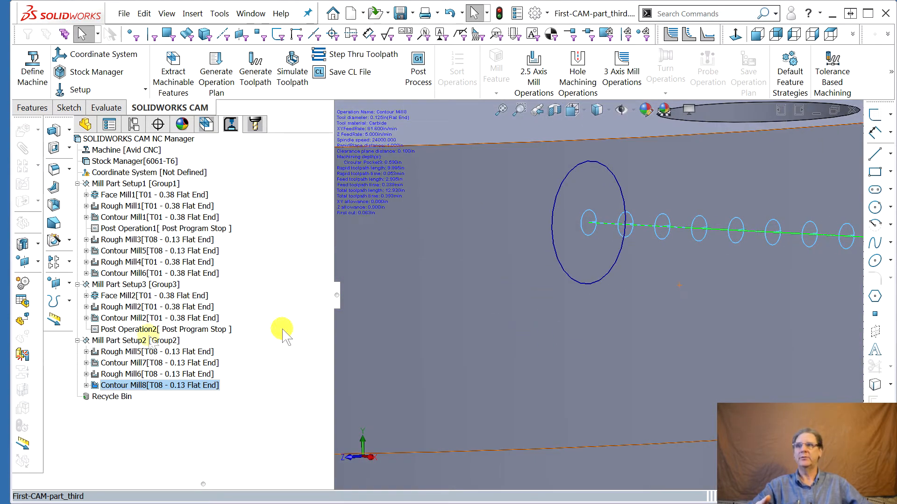
Set the Contour Mill8 depth ramp to Angle and preview the toolpath
double_click(111, 385)
key("Escape")
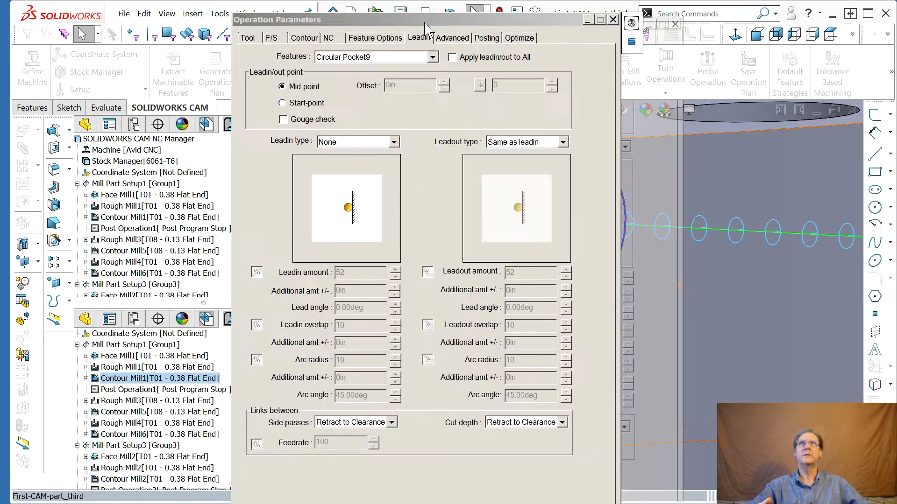
left_click(306, 40)
left_click(576, 295)
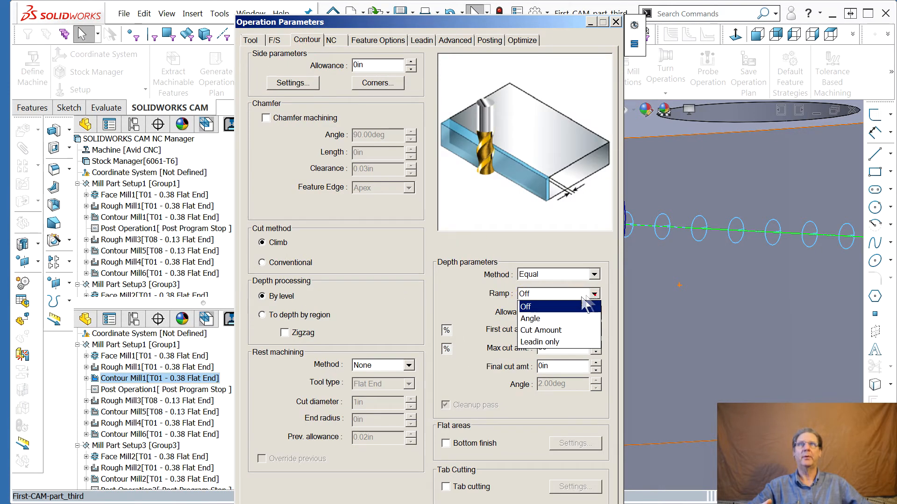
left_click(547, 318)
left_click_drag(405, 23, 327, 19)
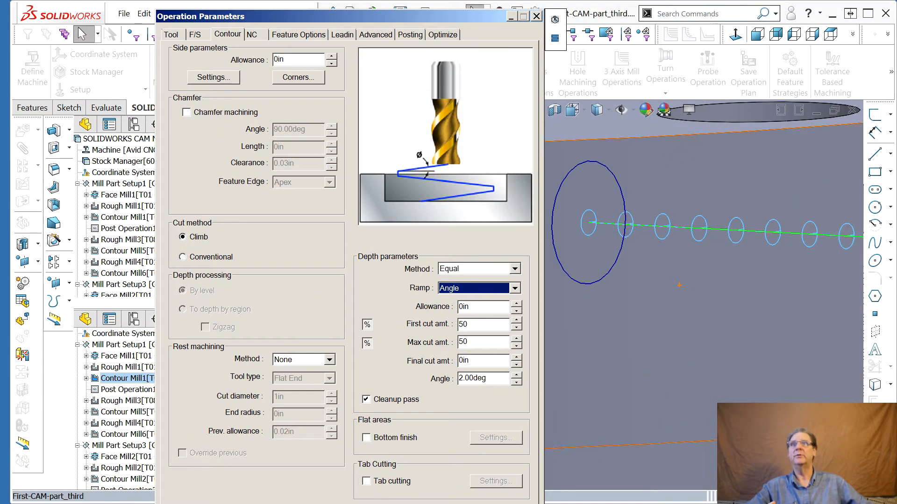
left_click_drag(474, 18, 450, 8)
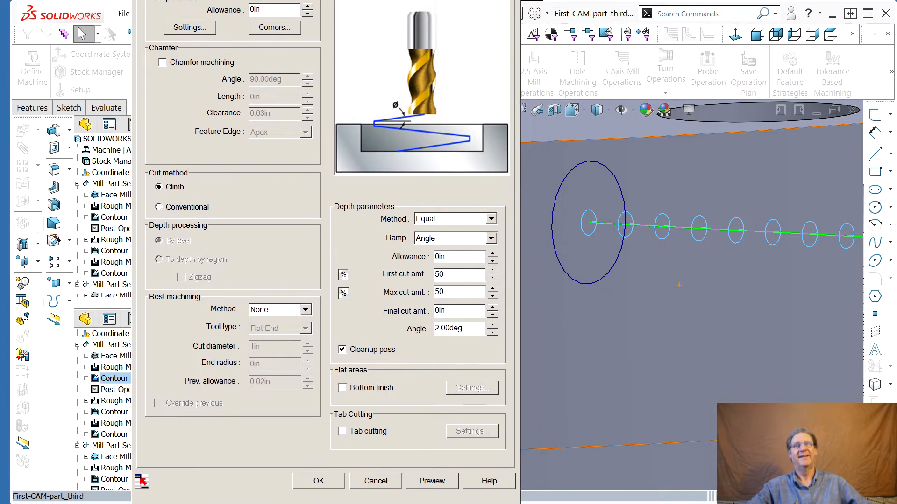
left_click(430, 486)
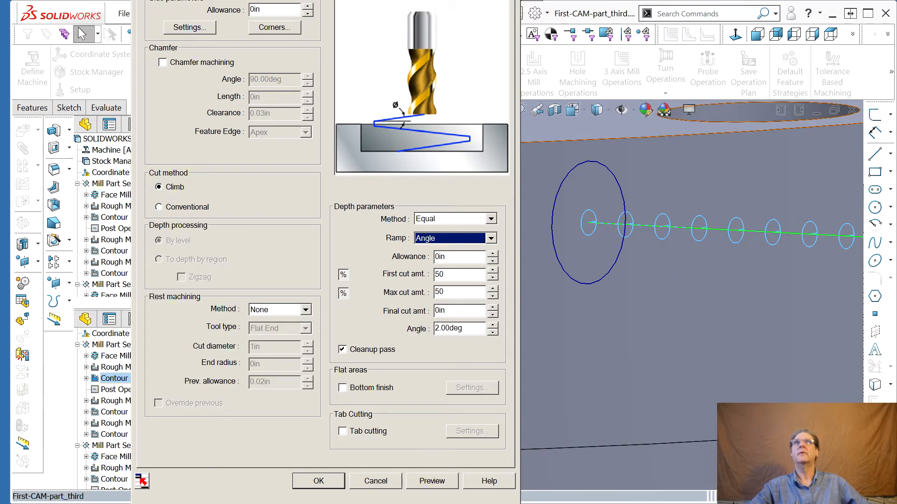
left_click_drag(395, 0, 362, 21)
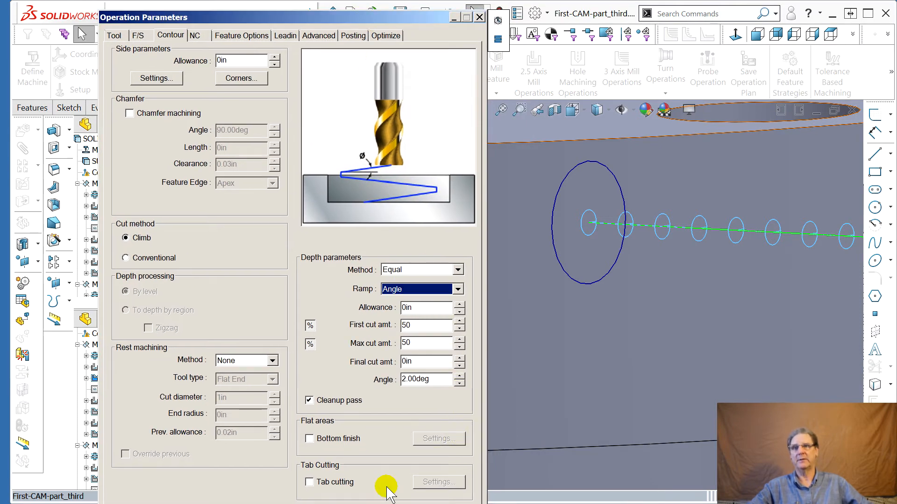
left_click(398, 503)
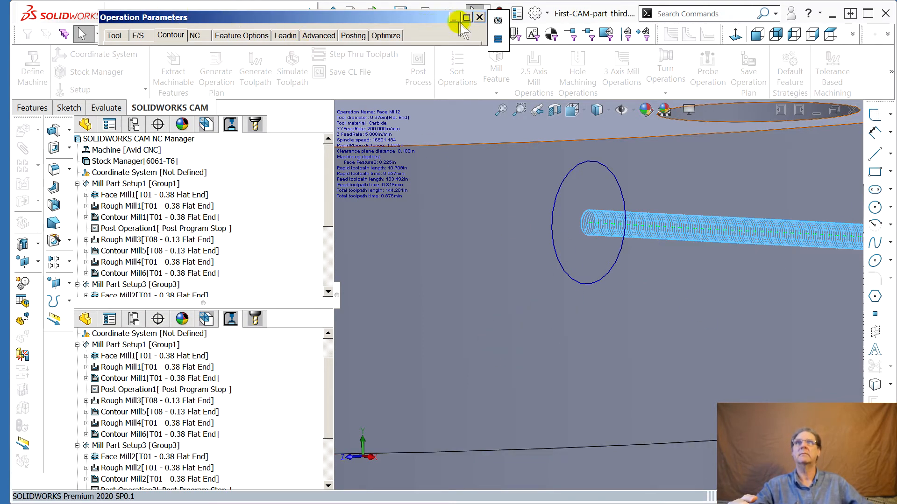
left_click(114, 35)
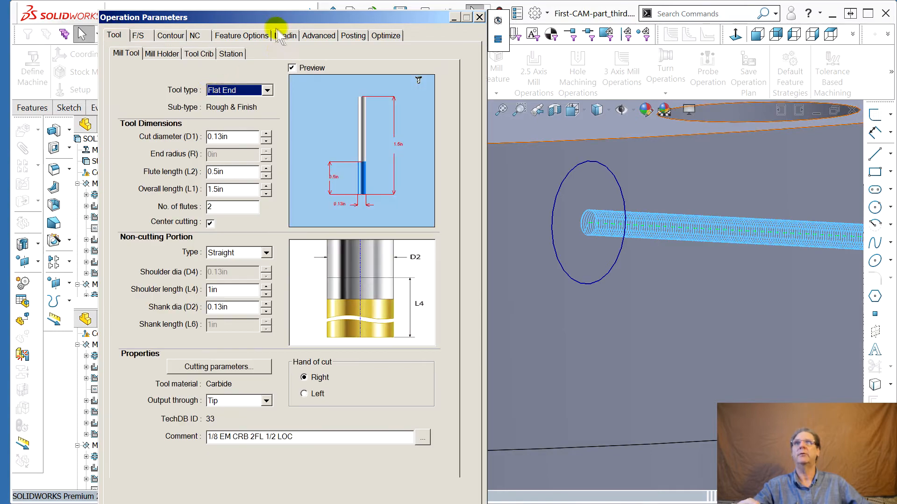
left_click_drag(264, 17, 896, 20)
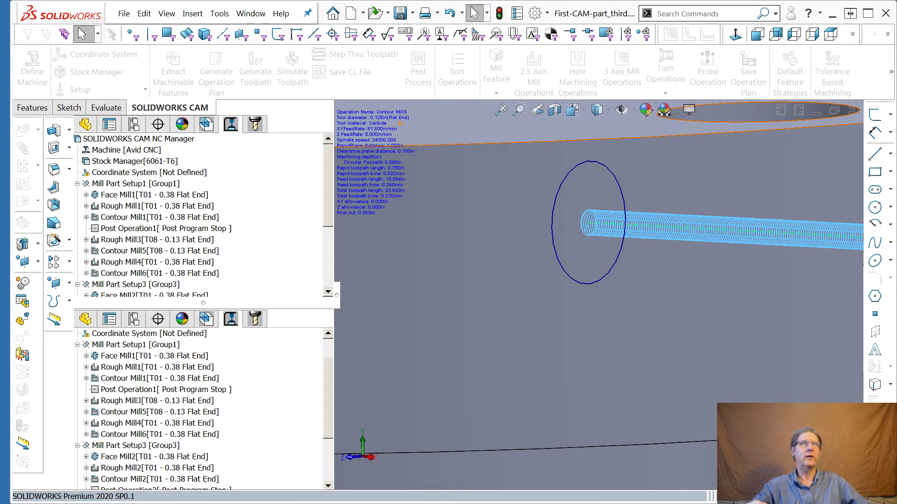
Inspect the side-hole toolpath on the part from several viewpoints
middle_click_drag(571, 349, 553, 348)
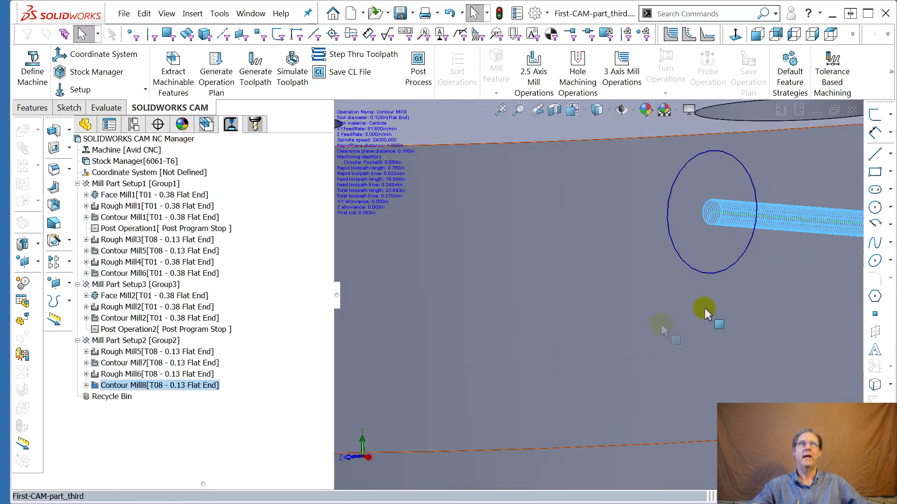
scroll(811, 284, "down", 2)
scroll(821, 307, "up", 6)
middle_click_drag(748, 302, 773, 311)
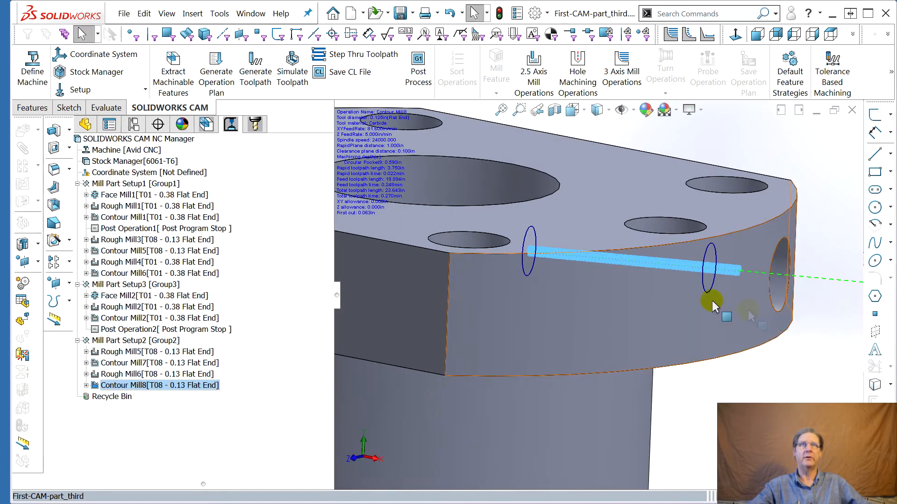
scroll(695, 267, "down", 8)
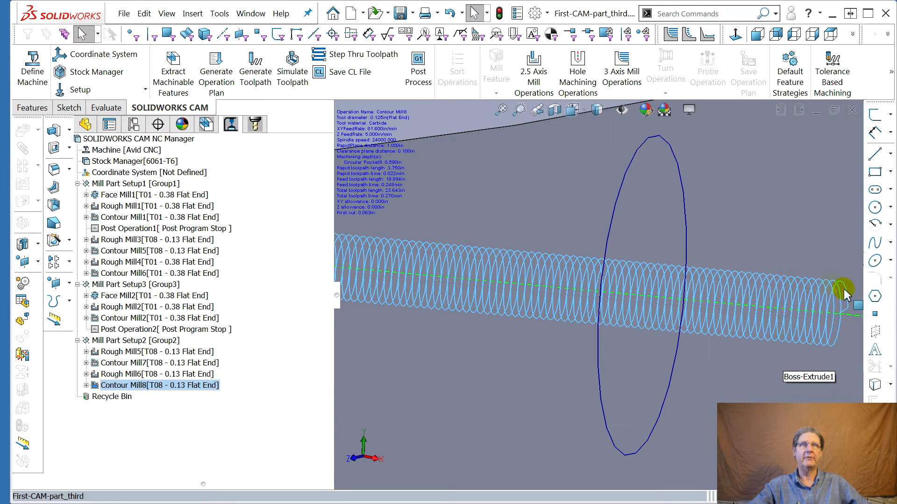
middle_click_drag(732, 352, 668, 406)
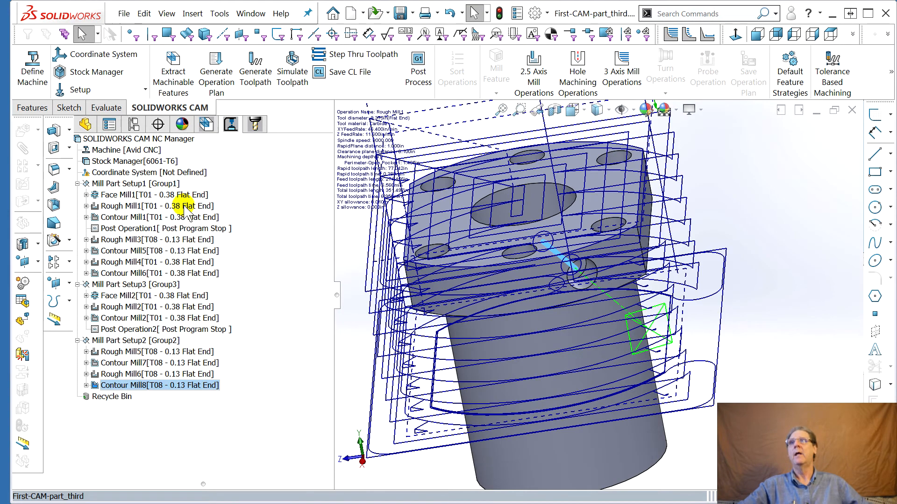
left_click(77, 341)
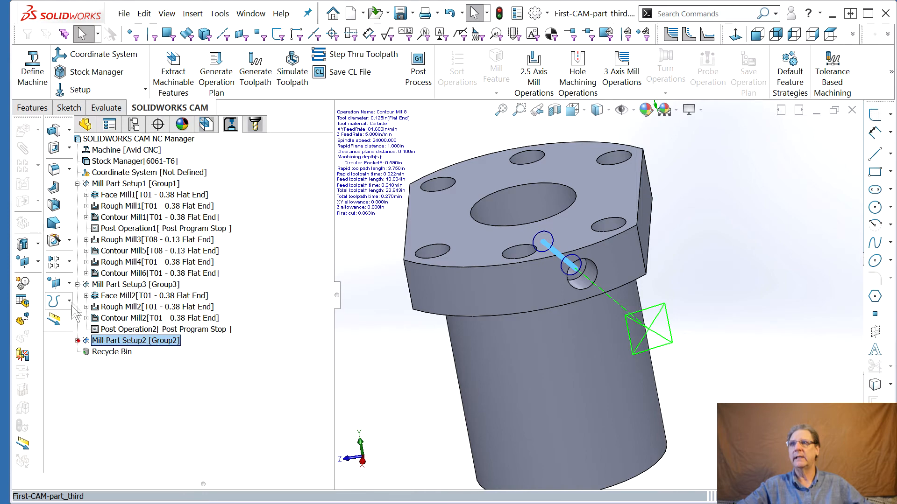
left_click(78, 340)
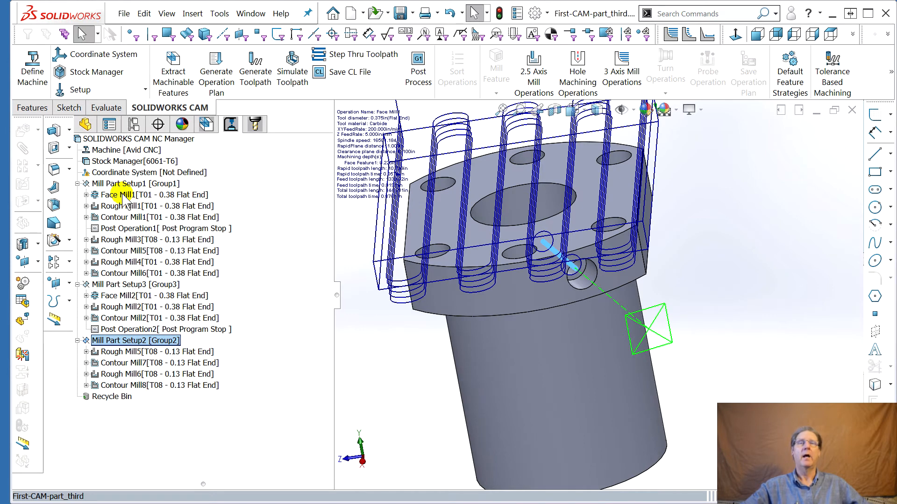
Delete the unused drill tools T02 through T07 from the tool crib
left_click(255, 124)
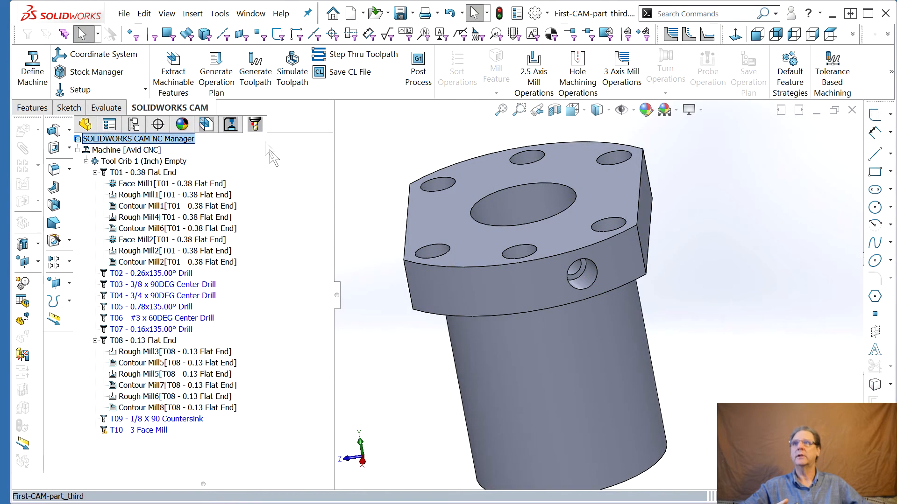
left_click(140, 273)
left_click(150, 330, "shift")
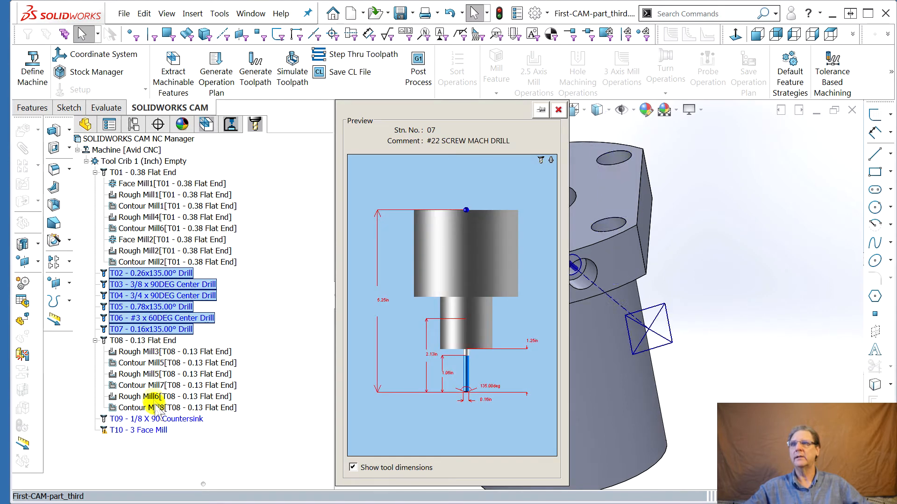
right_click(146, 327)
left_click(169, 350)
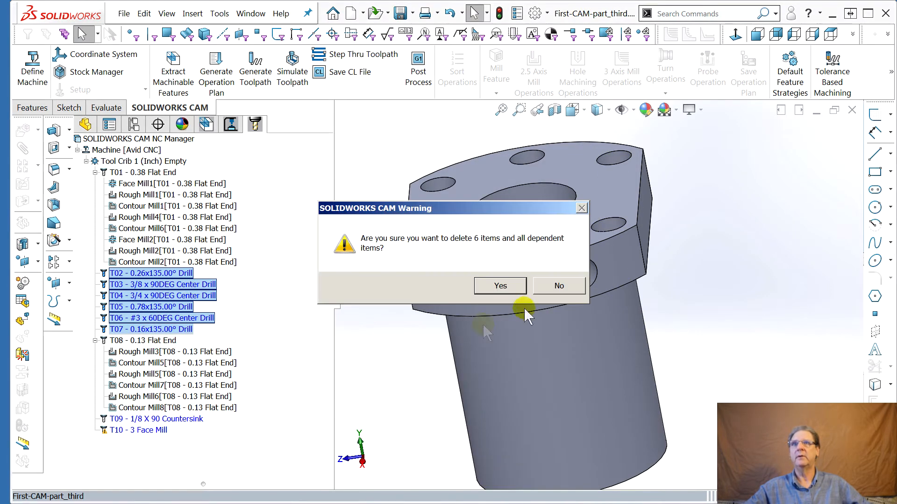
left_click(499, 283)
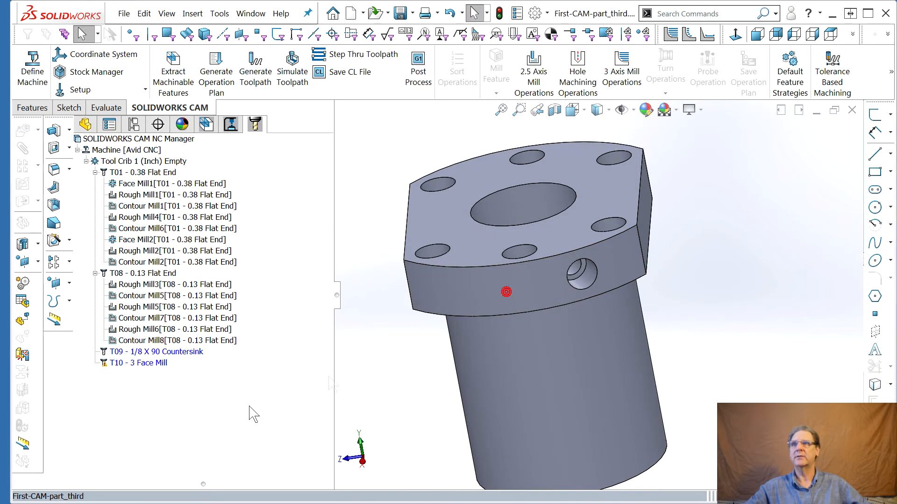
Delete the unused tools T09 countersink and T10 face mill from the tool crib
left_click(145, 352)
left_click(154, 363, "shift")
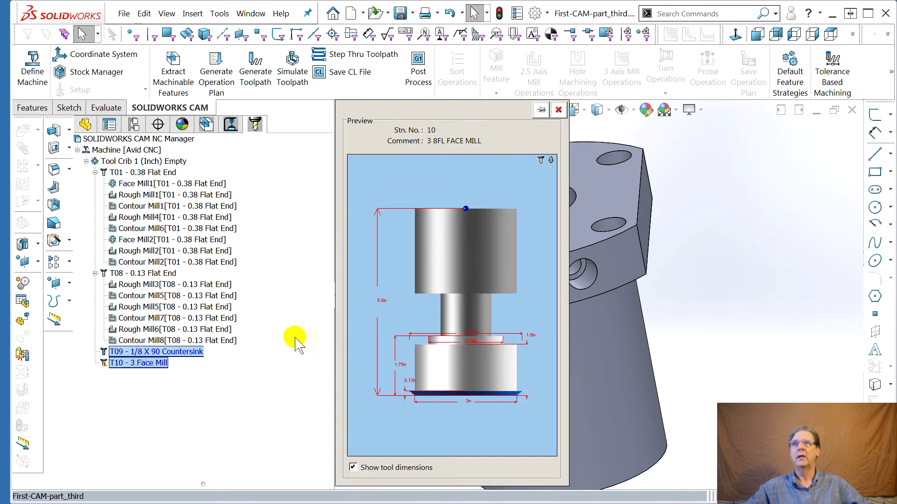
right_click(161, 364)
left_click(178, 378)
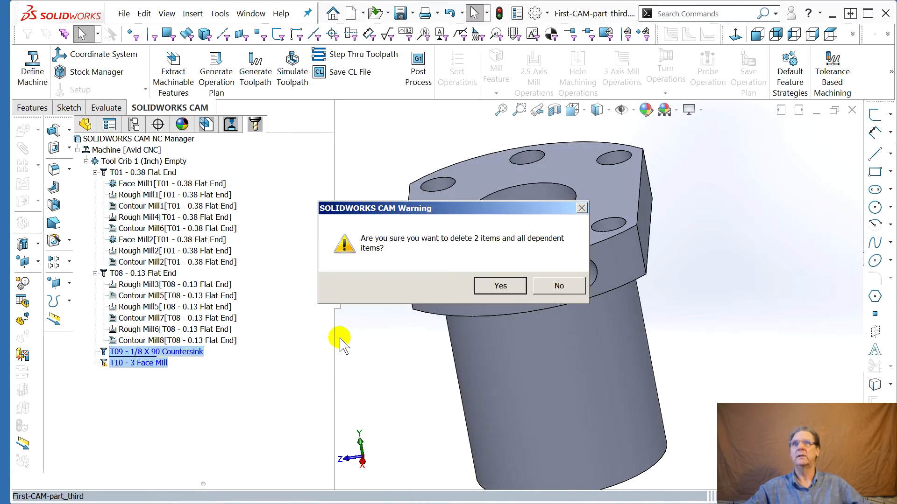
left_click(499, 285)
Move Post Operation1 to the end of Mill Part Setup1, after Contour Mill6
left_click(96, 273)
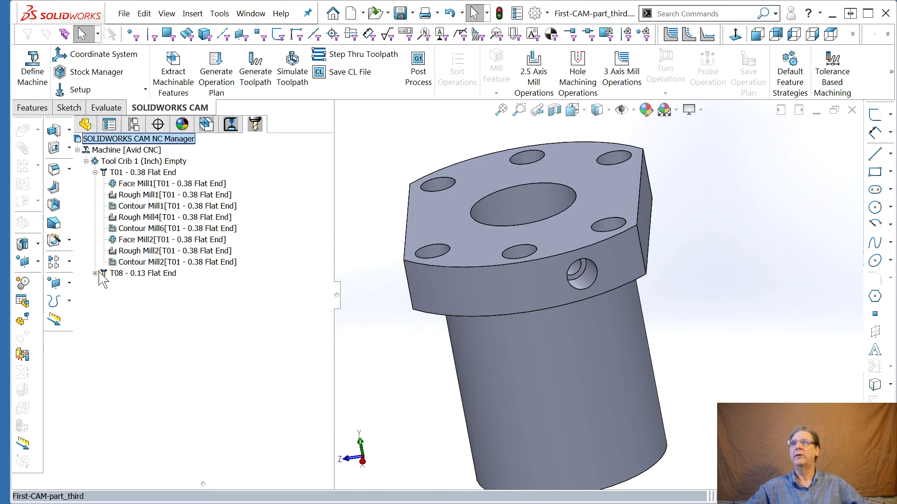
left_click(95, 173)
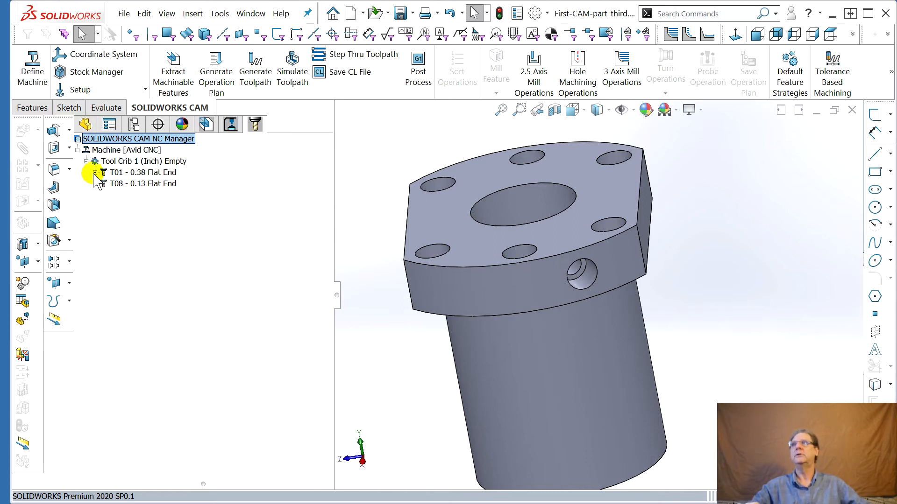
left_click(230, 124)
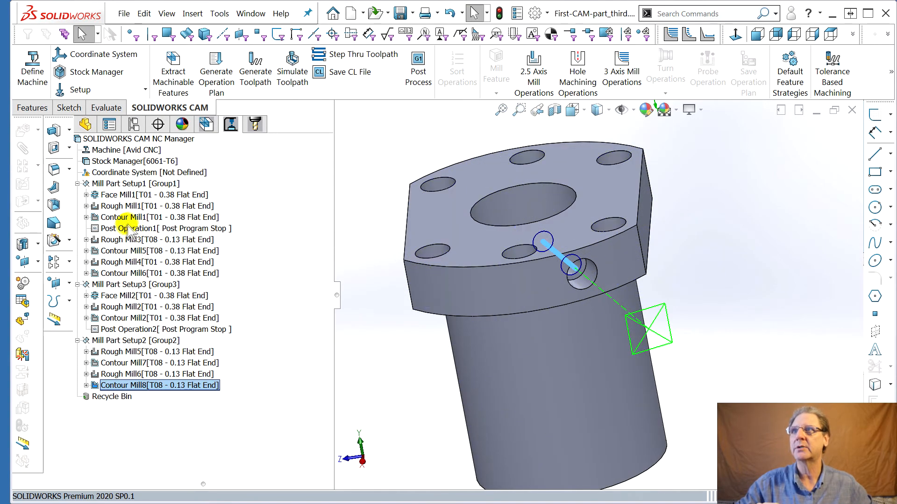
left_click_drag(124, 228, 121, 274)
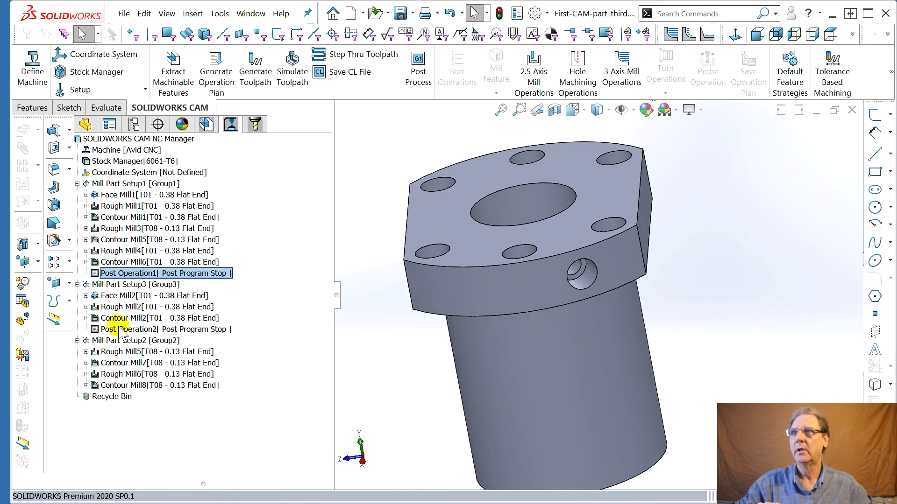
Reorder Rough Mill3 and Contour Mill5 so they follow Contour Mill6 in Mill Part Setup1
left_click(120, 330)
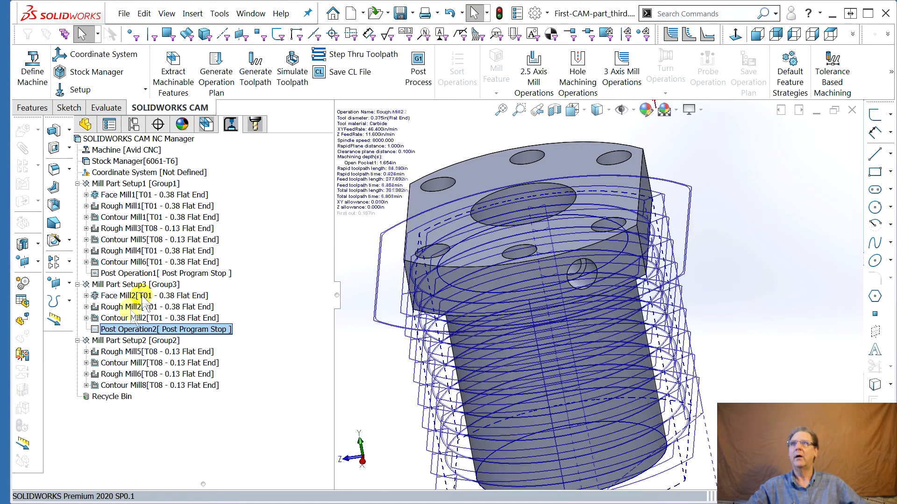
left_click(133, 232)
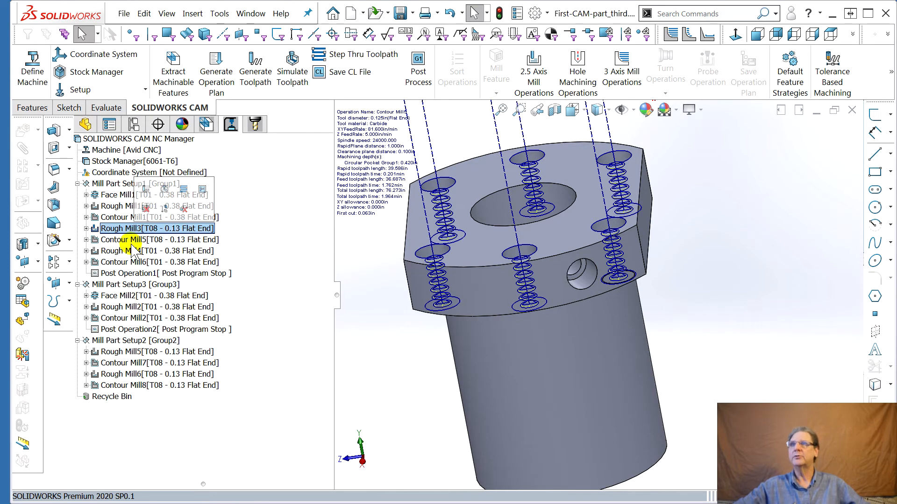
left_click(133, 242, "ctrl")
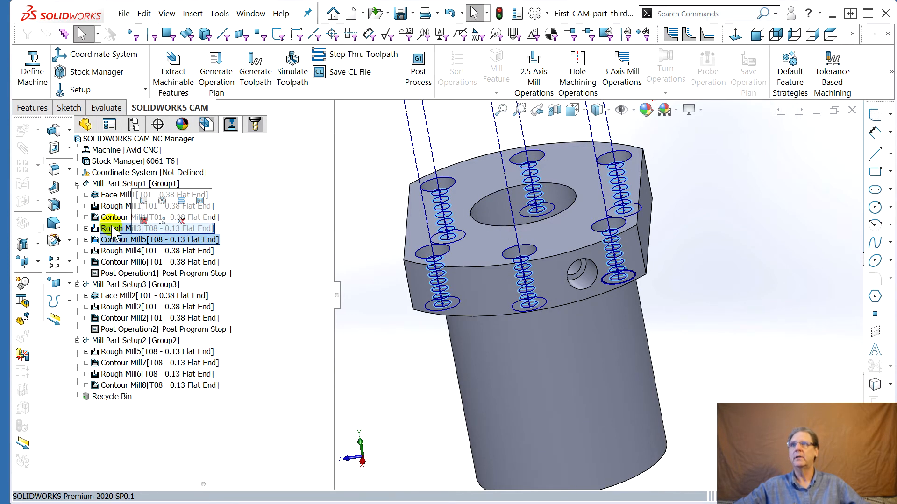
left_click(117, 239)
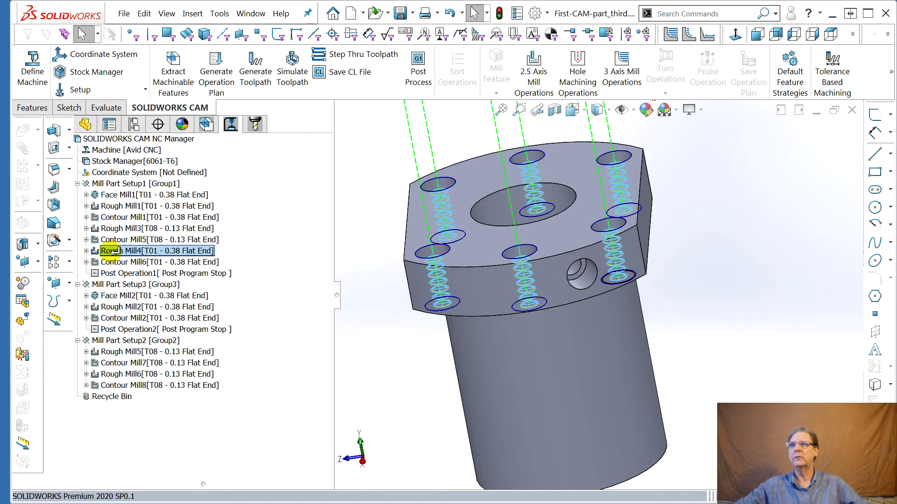
left_click(112, 263)
left_click_drag(111, 263, 111, 265)
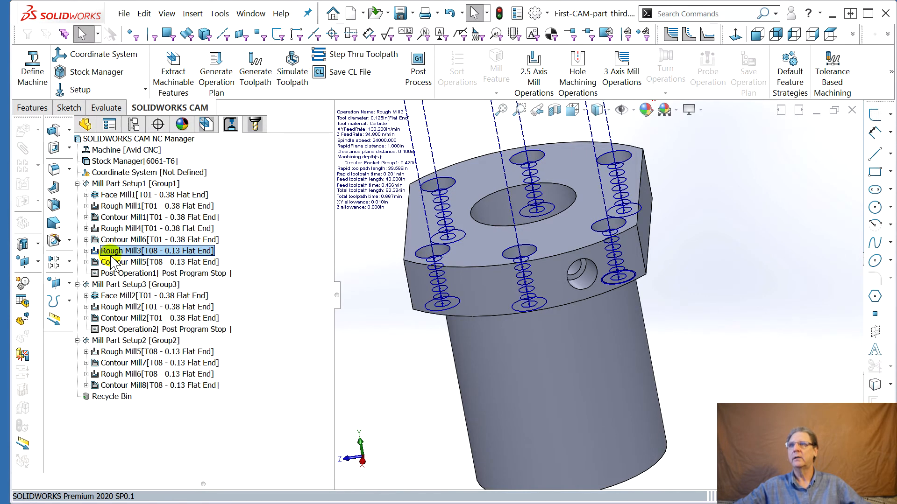
Insert a Post Program Stop post operation after Contour Mill6
left_click(112, 260)
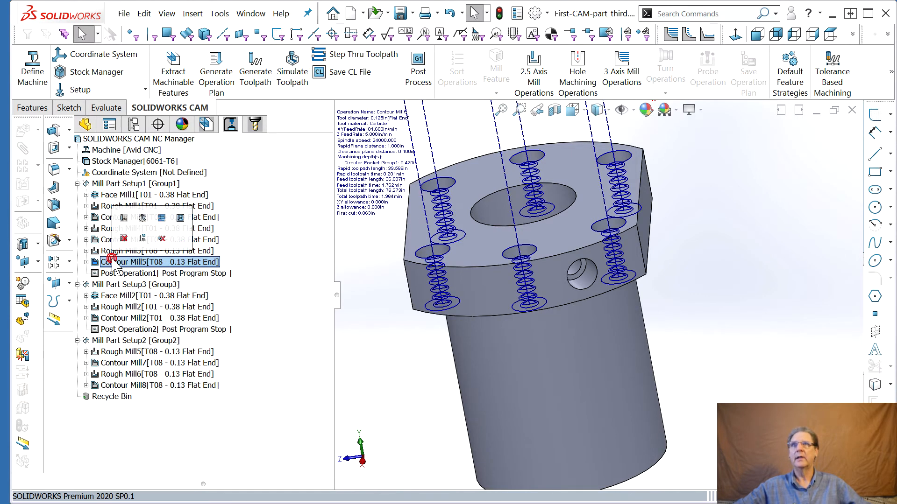
left_click(113, 240)
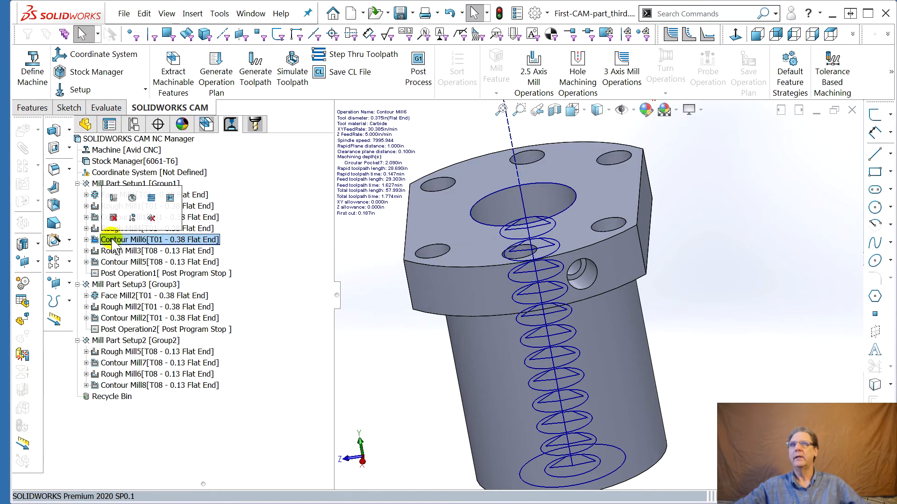
right_click(116, 242)
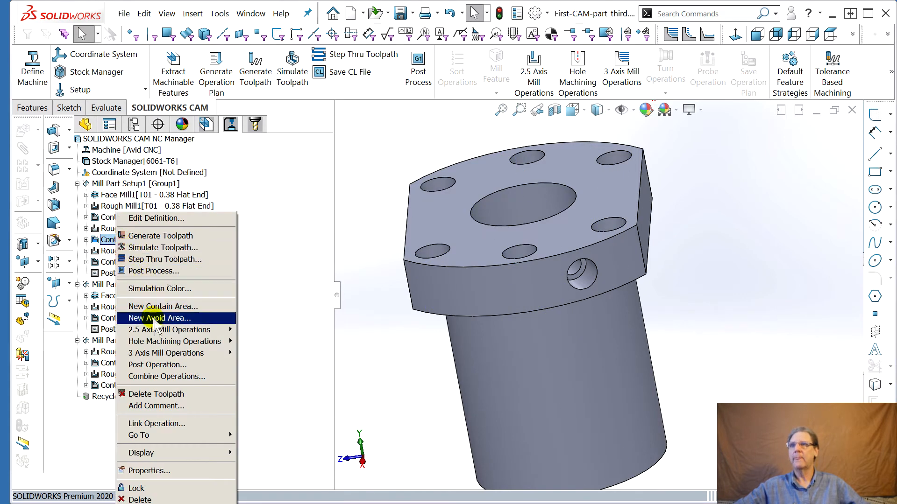
left_click(181, 365)
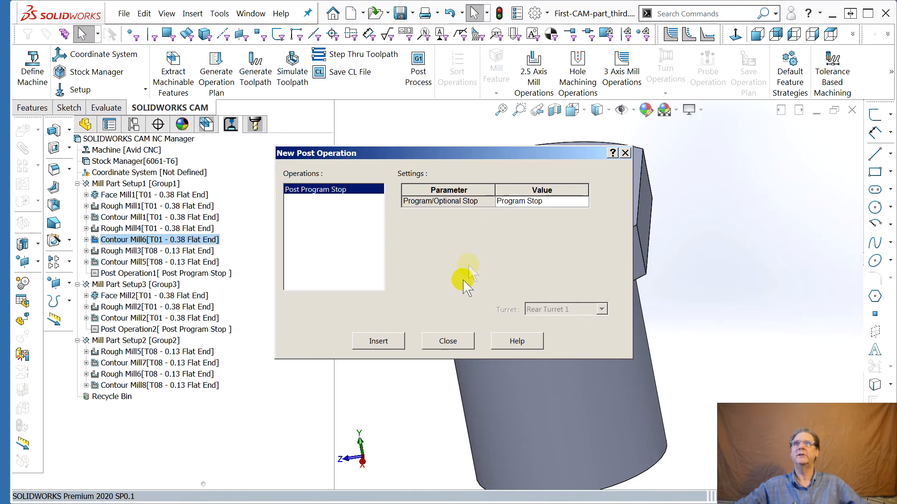
left_click(377, 347)
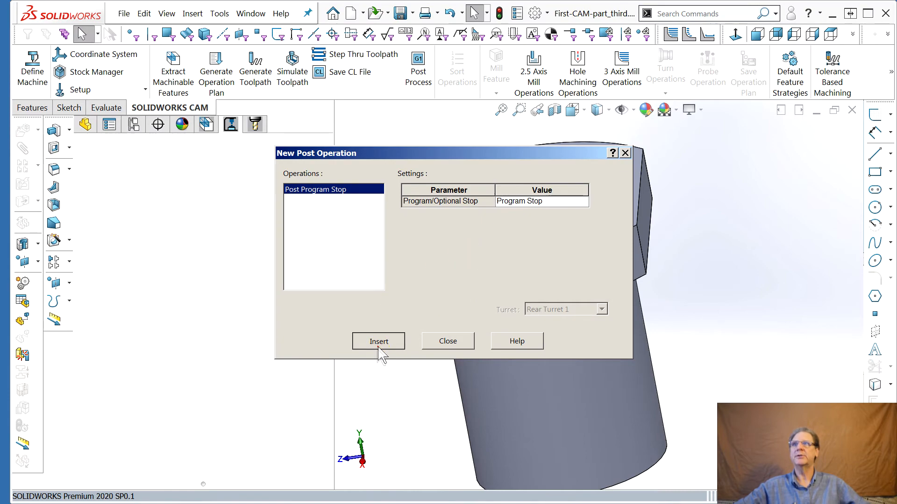
left_click(448, 341)
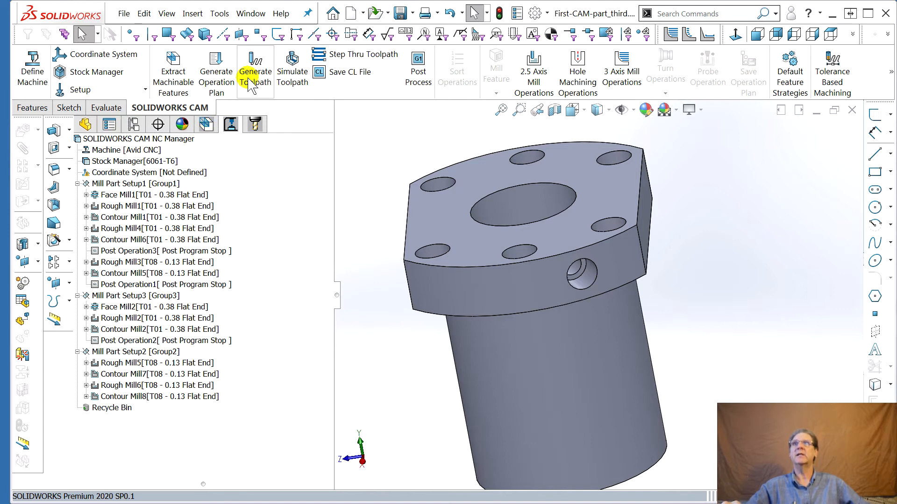
Review the whole program's toolpath statistics and estimated machining time
right_click(130, 140)
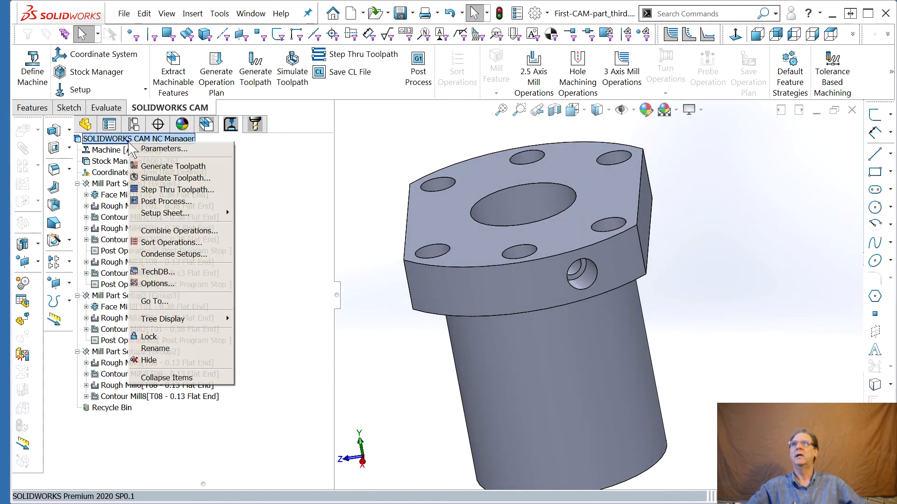
left_click(138, 149)
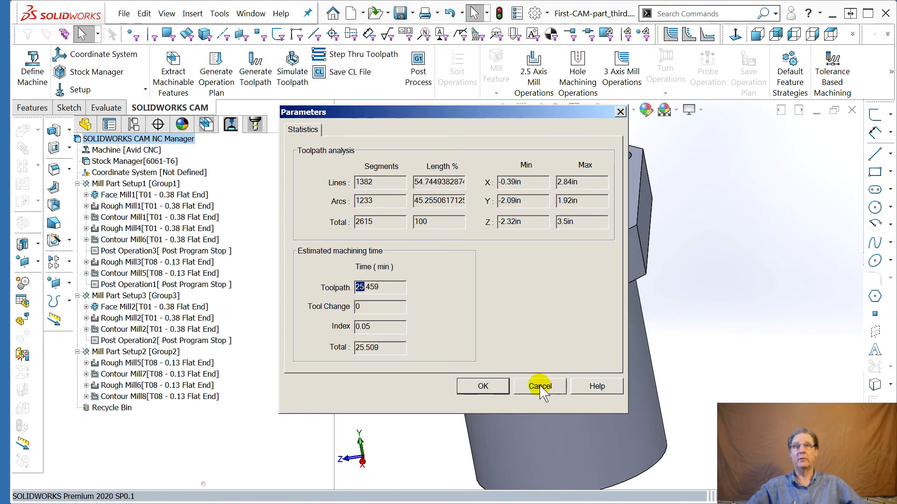
left_click(539, 387)
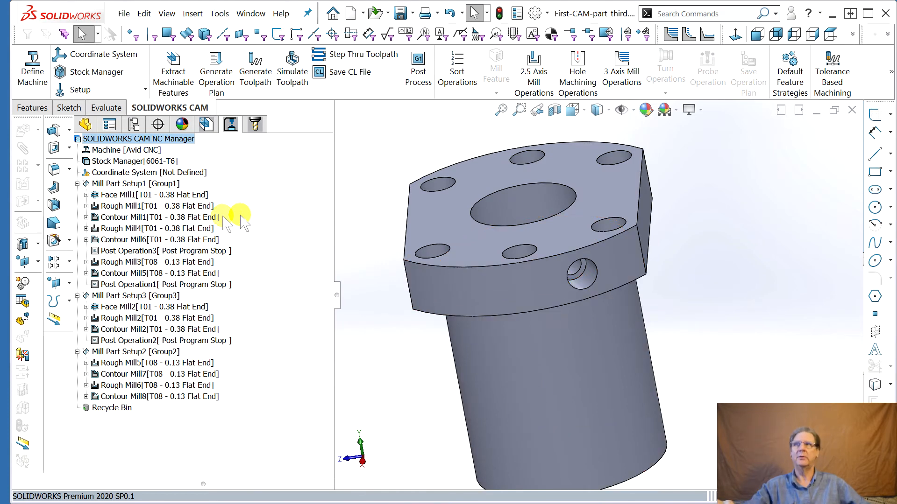
Open Face Mill1's operation parameters and set its feeds and speeds to be defined by Operation
mouse_move(195, 215)
mouse_move(132, 229)
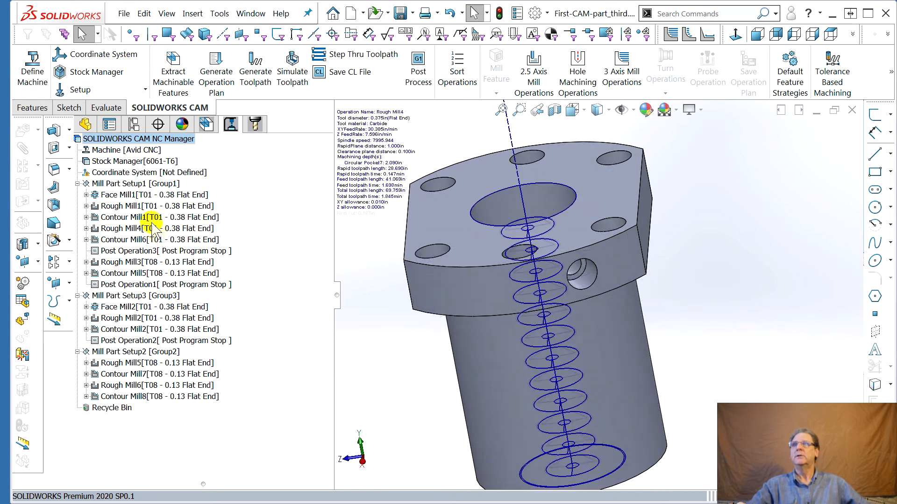
double_click(139, 198)
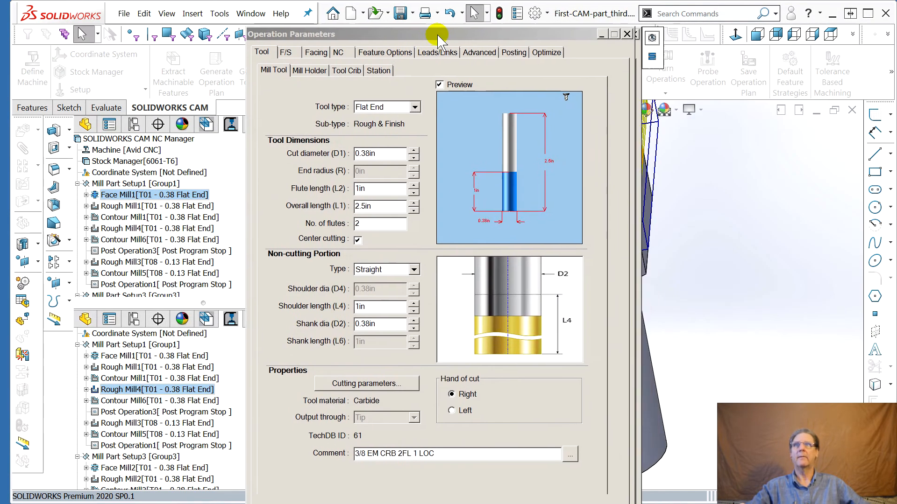
left_click(244, 47)
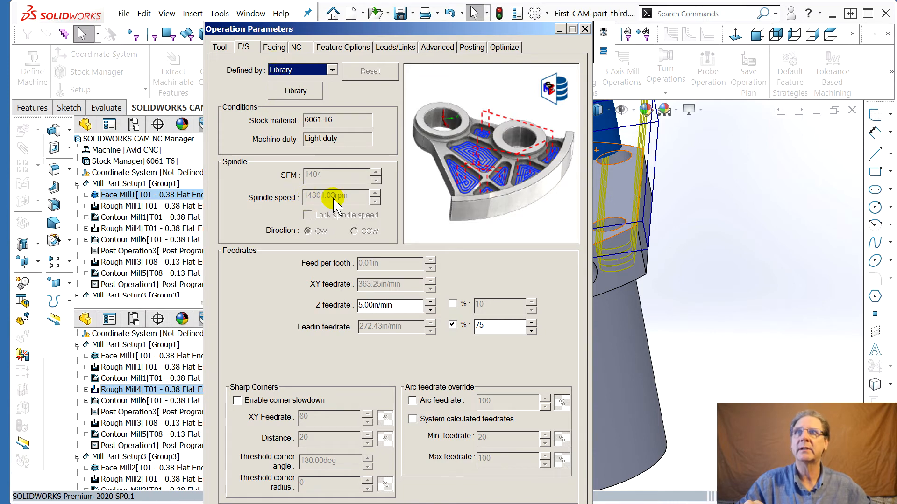
left_click(332, 70)
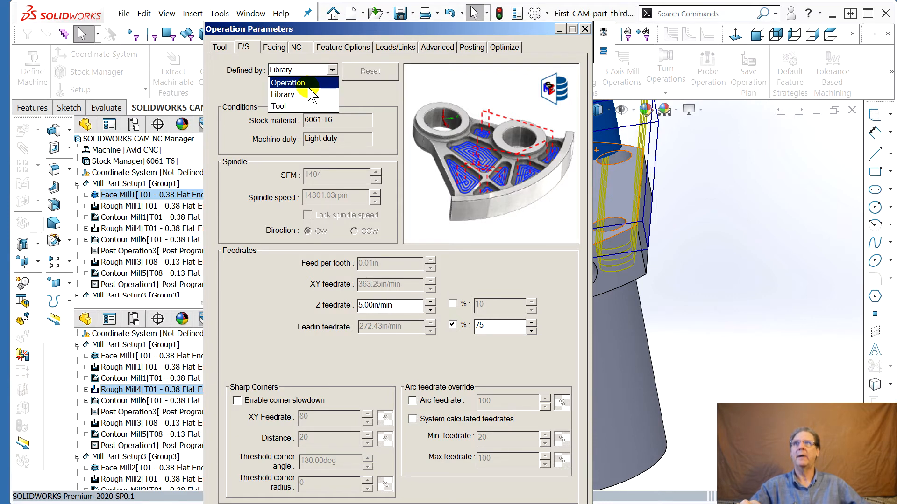
left_click(309, 83)
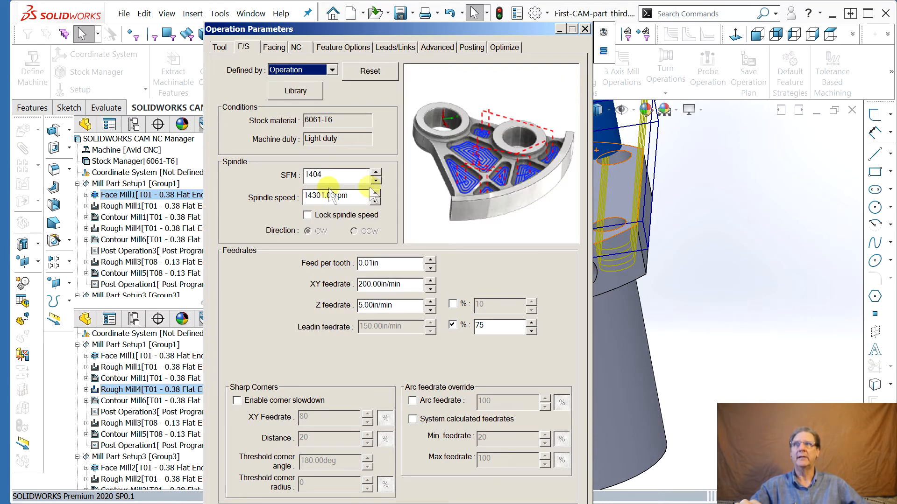
Switch Face Mill1's feeds and speeds definition to Tool, then to Library
left_click(331, 70)
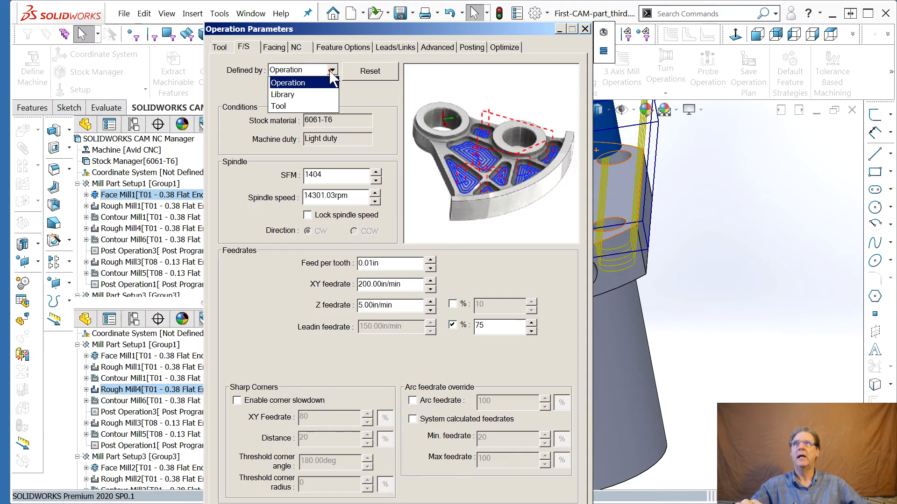
left_click(296, 107)
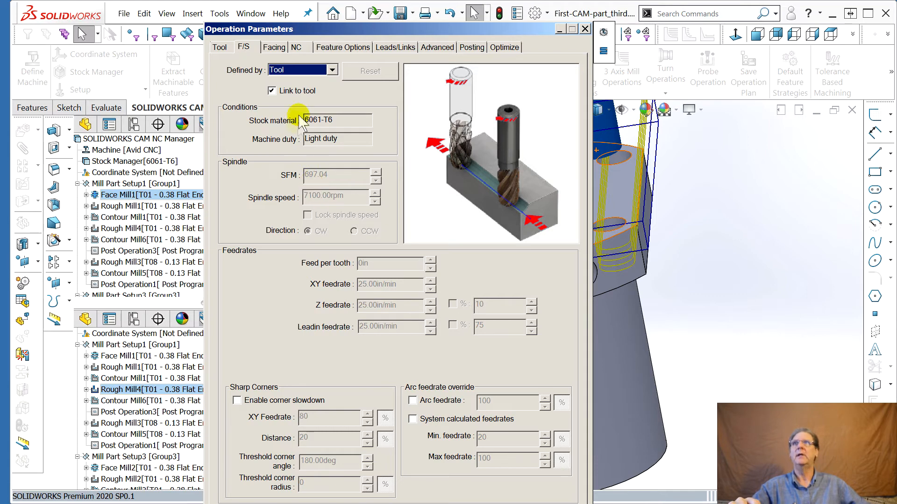
left_click(323, 71)
left_click(322, 95)
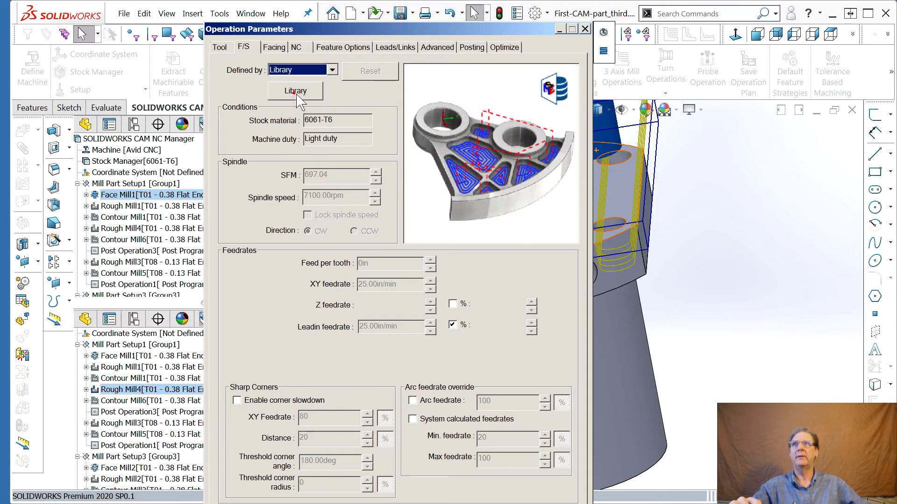
Set Face Mill1's feeds and speeds definition back to Operation and close the dialog
left_click(332, 70)
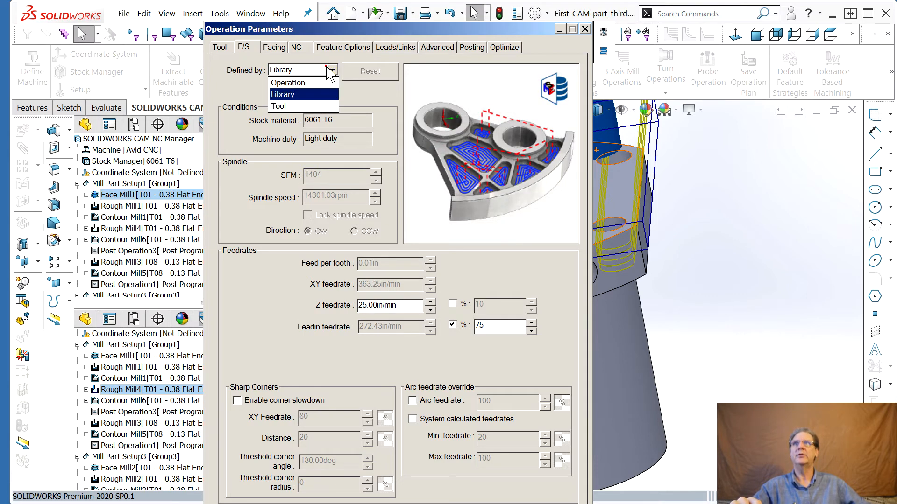
left_click(309, 79)
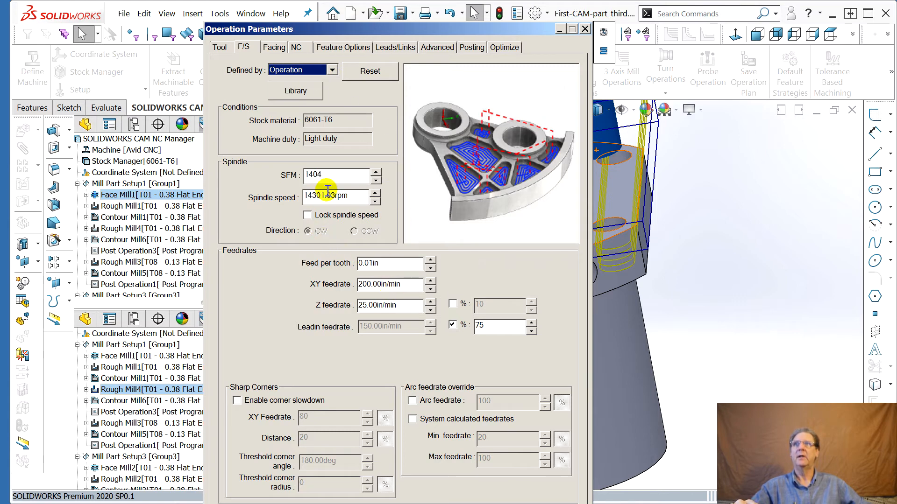
left_click(324, 174)
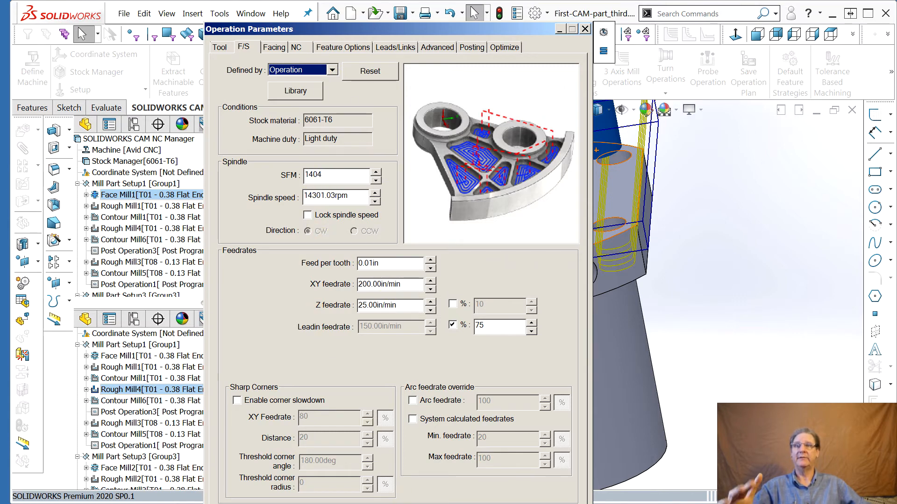
left_click_drag(416, 28, 896, 33)
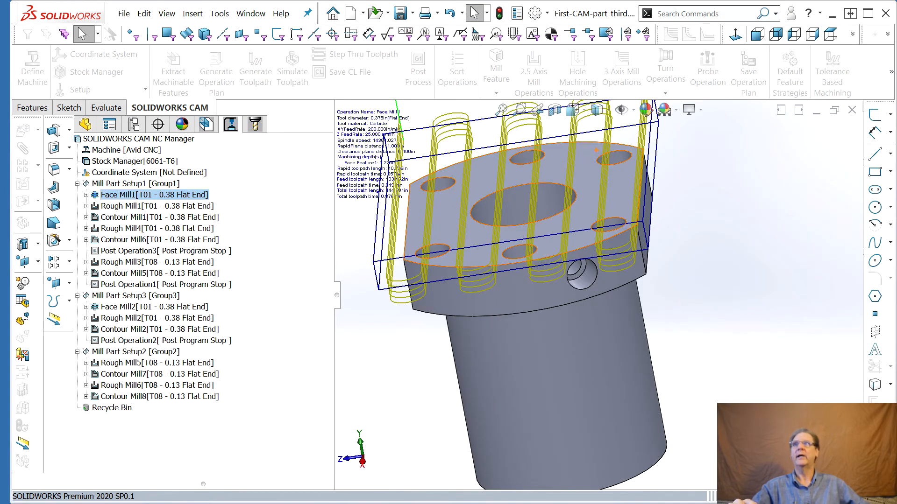
Open Rough Mill1's operation parameters and set its feeds and speeds to be defined by Operation
double_click(136, 207)
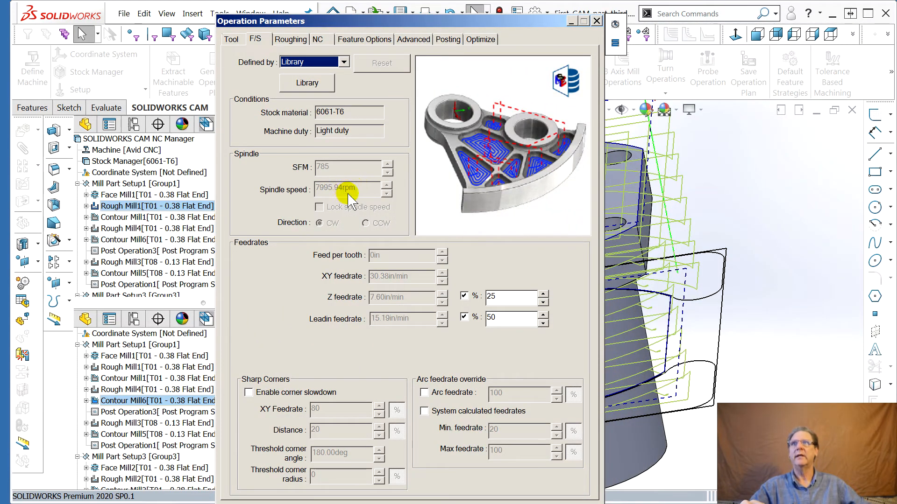
left_click(311, 61)
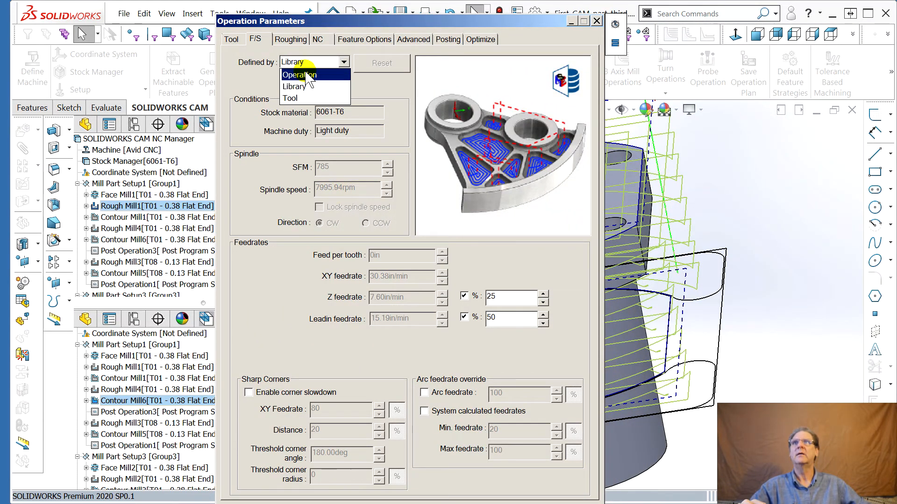
left_click(299, 75)
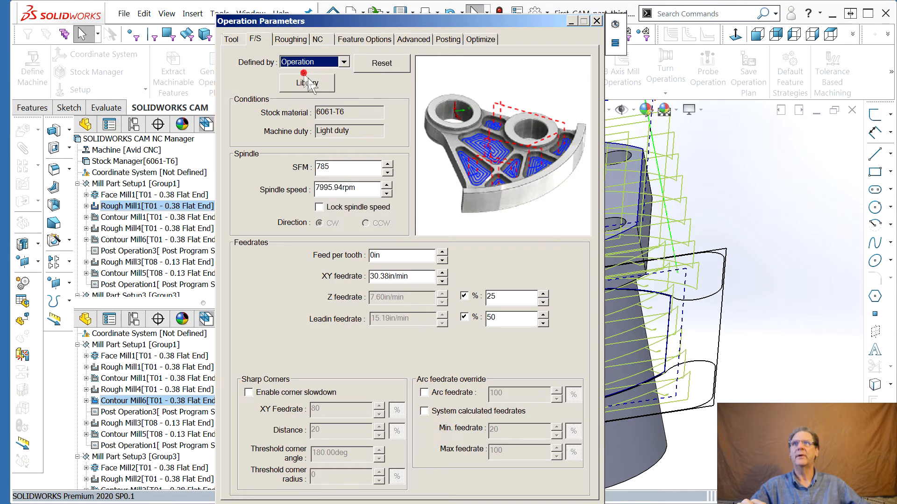
Set Rough Mill1's spindle speed to 12000 rpm
left_click(344, 189)
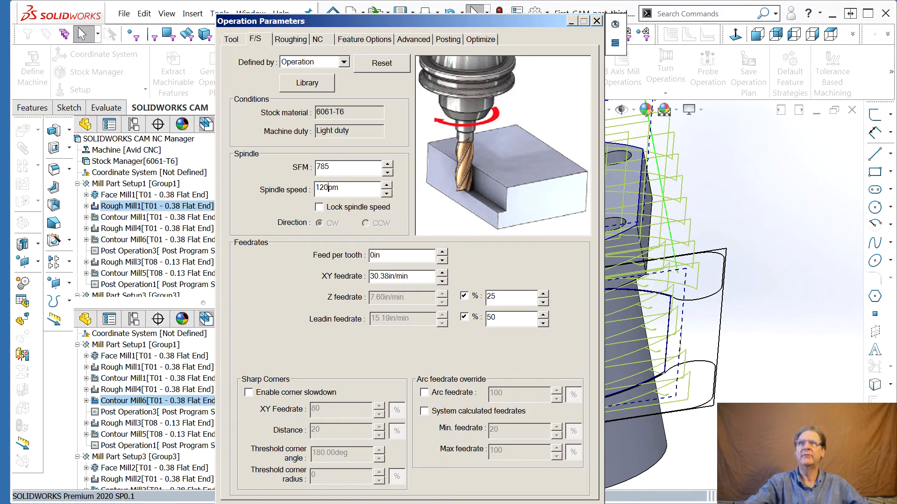
left_click(359, 173)
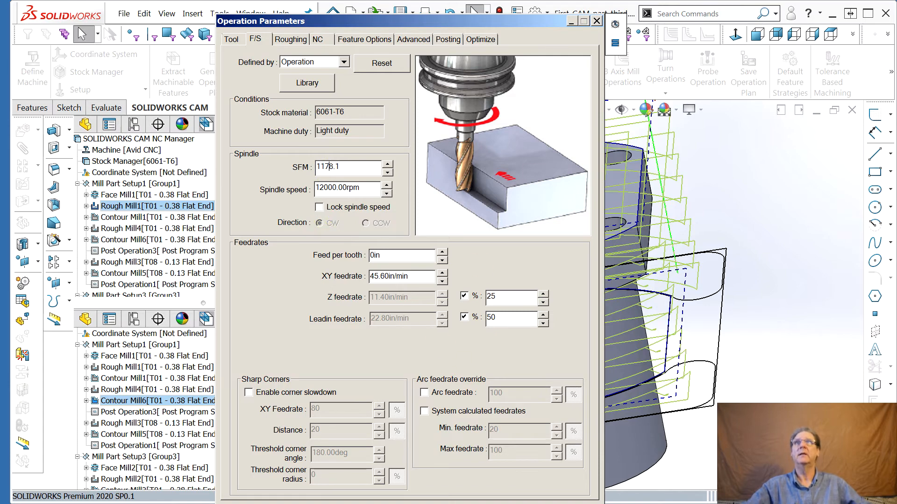
Try a 24000 rpm spindle speed on Rough Mill1, restore 12000 rpm and close the dialog
left_click_drag(422, 19, 334, 15)
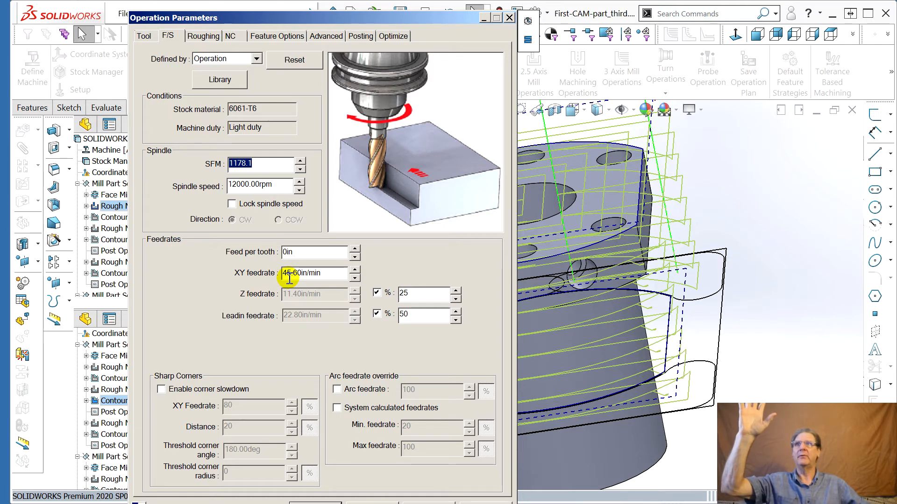
left_click_drag(237, 185, 219, 192)
type("24")
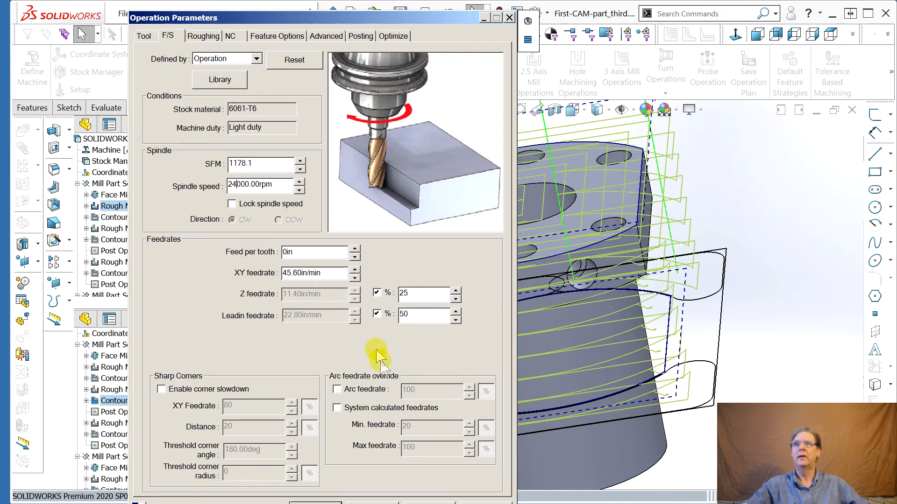
left_click(272, 162)
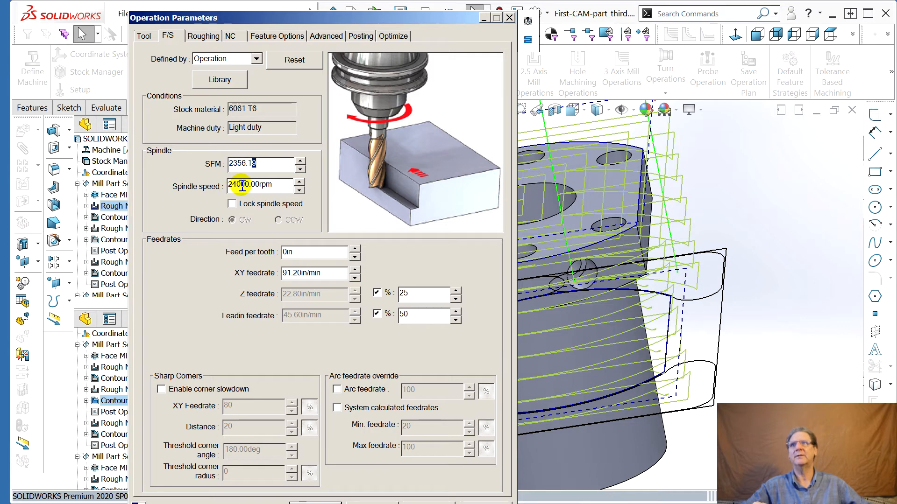
left_click_drag(237, 187, 226, 187)
type("12")
left_click(260, 166)
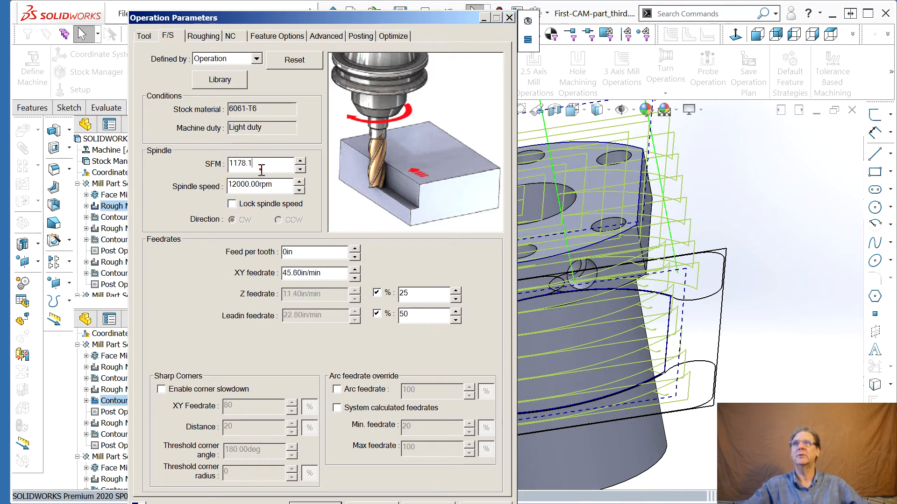
left_click_drag(320, 17, 896, 18)
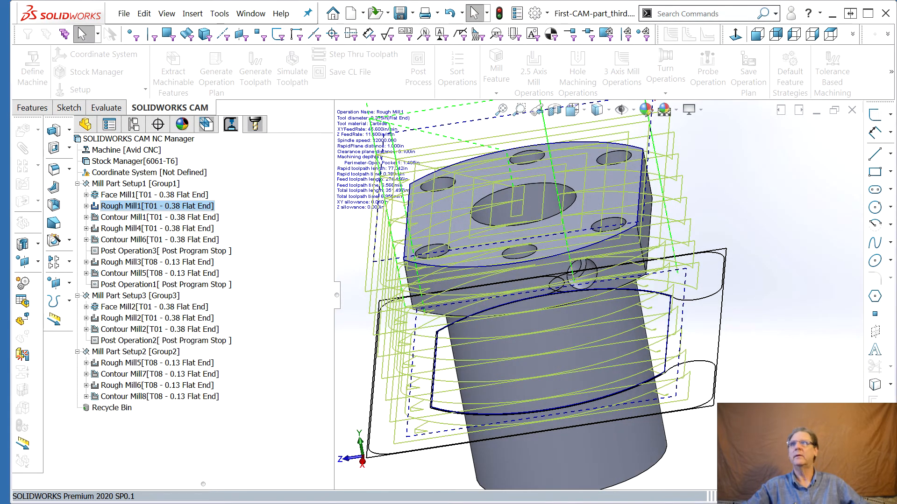
Open Contour Mill1's operation parameters and set its feeds and speeds to be defined by Operation
left_click(126, 217)
double_click(127, 217)
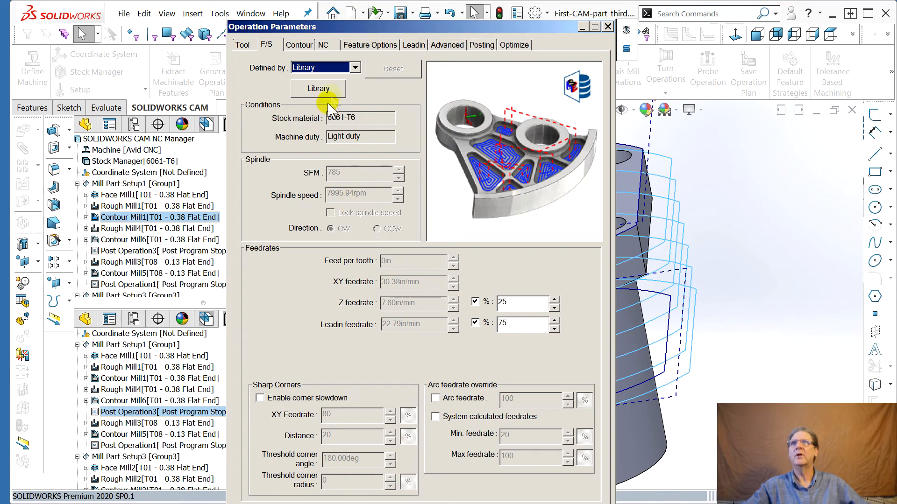
left_click(351, 68)
left_click(320, 82)
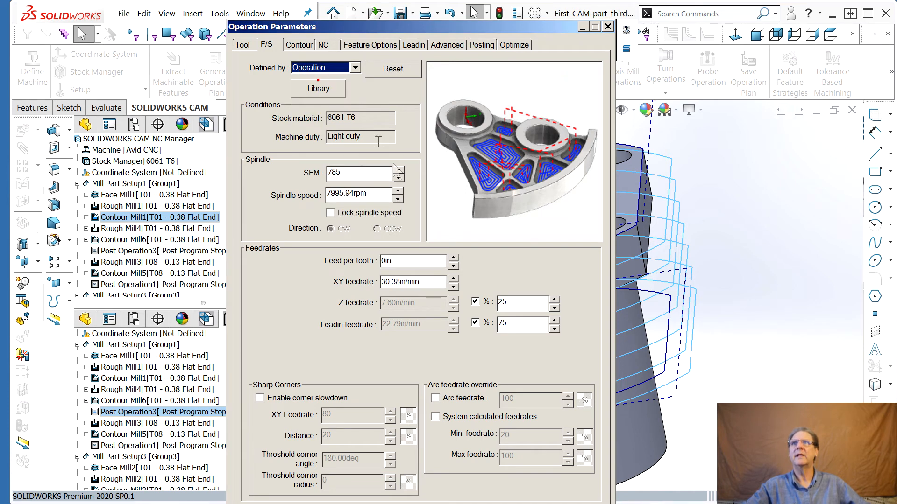
Set Contour Mill1's spindle speed to 12000 rpm and close the dialog
left_click(355, 195)
left_click_drag(354, 195, 285, 197)
type("120")
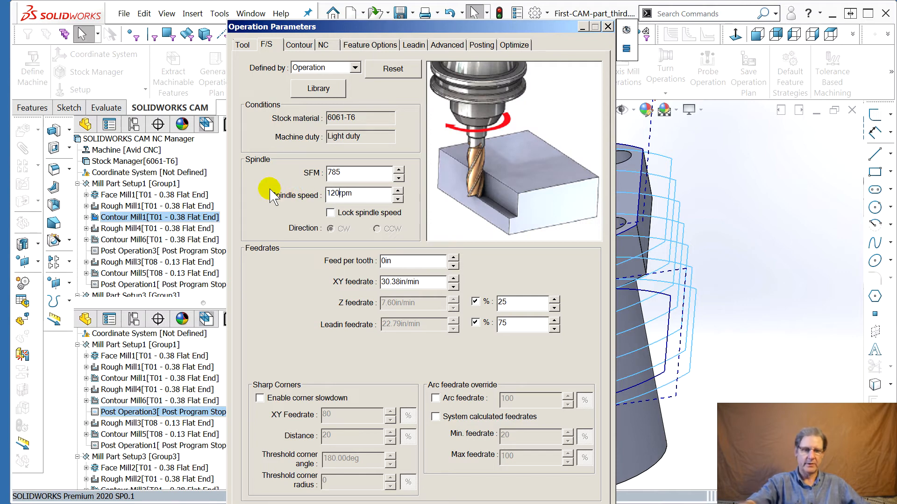
type("00")
left_click(354, 172)
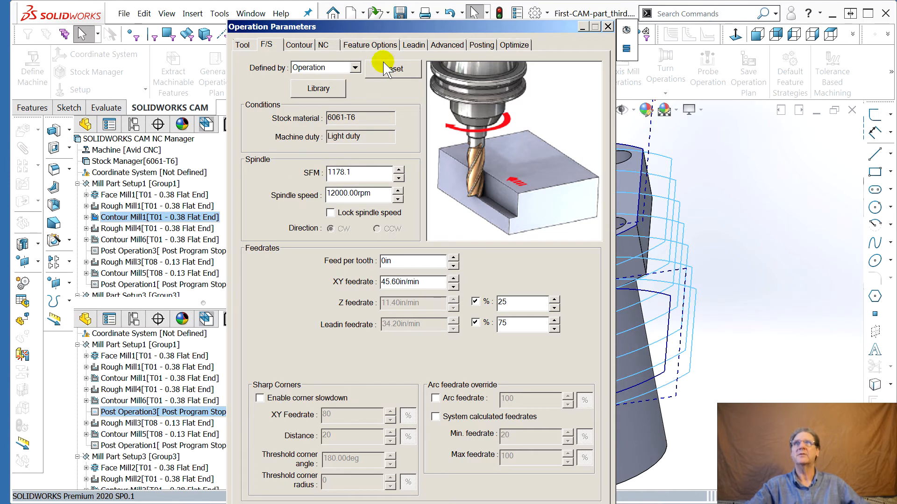
left_click_drag(381, 28, 381, 21)
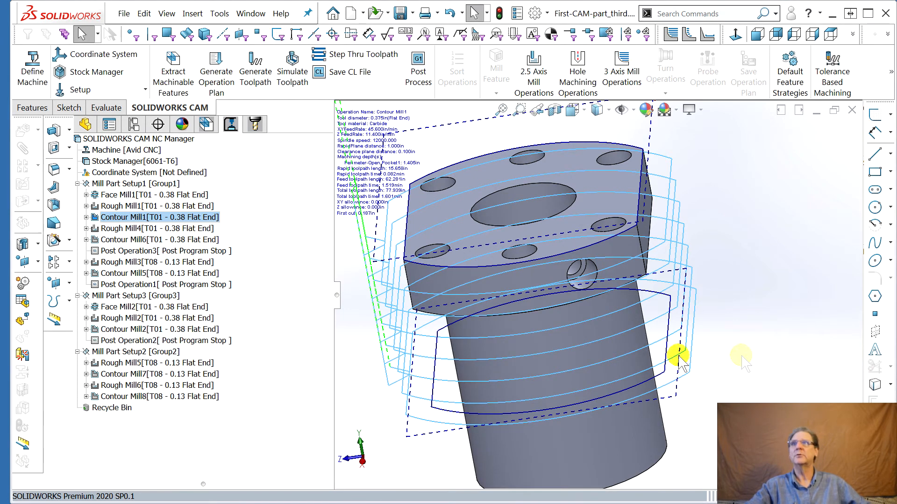
Open Rough Mill4's operation parameters and set its feeds and speeds to be defined by Operation
left_click(115, 229)
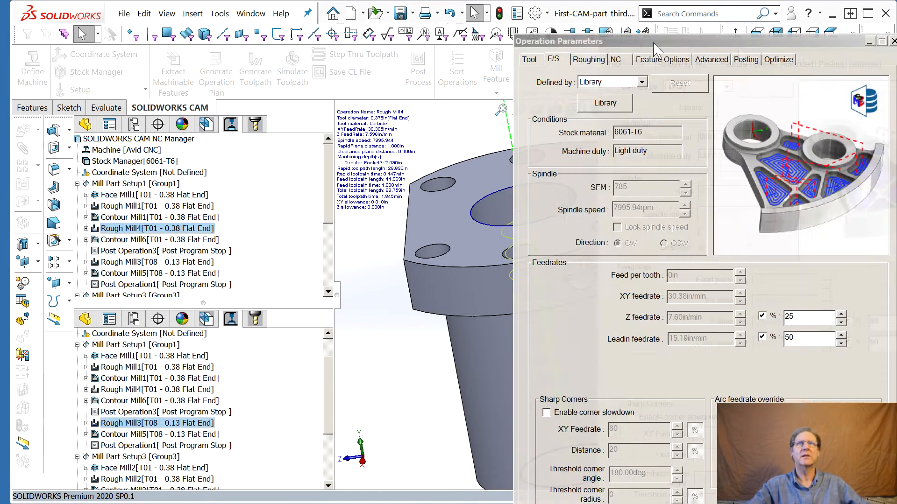
left_click_drag(651, 17, 348, 28)
left_click(299, 67)
left_click(299, 74)
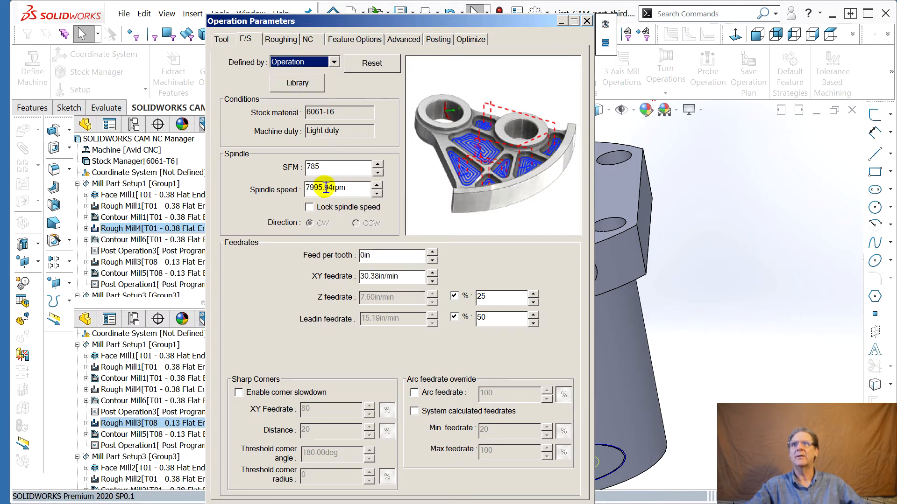
Set Rough Mill4's spindle speed to 12000 rpm and close the dialog
left_click_drag(332, 189, 267, 187)
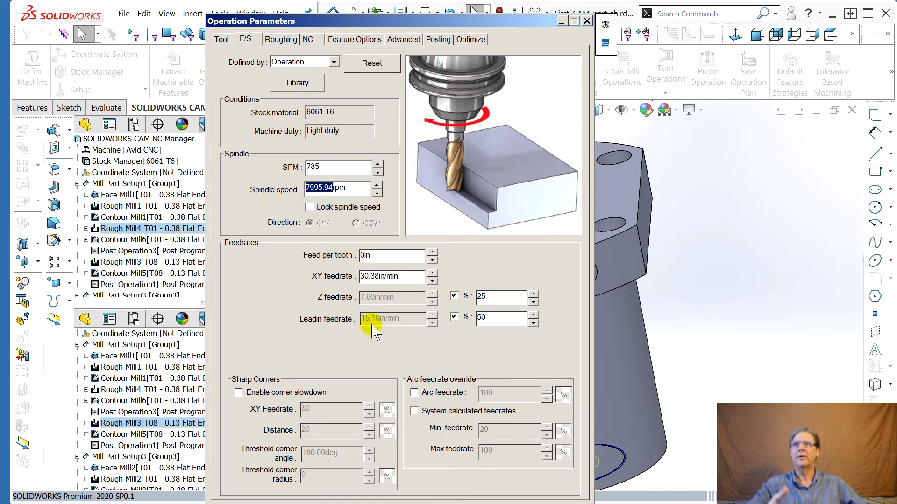
type("12000")
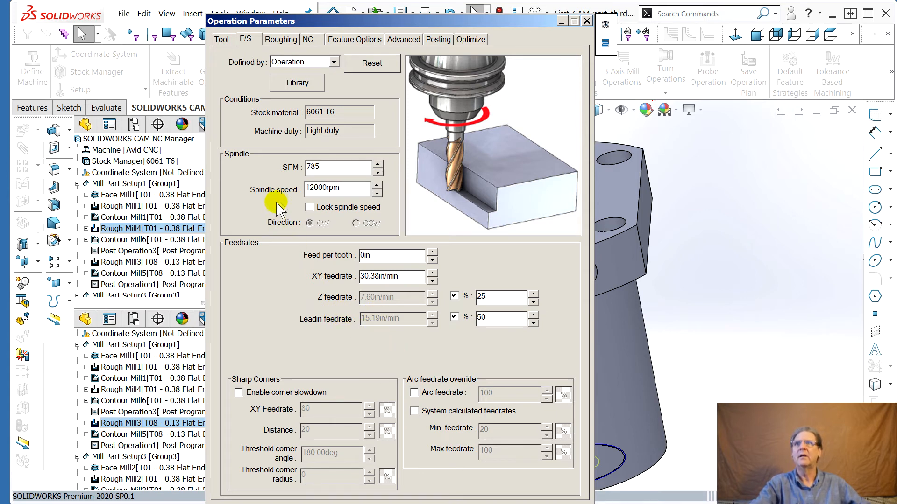
left_click(324, 164)
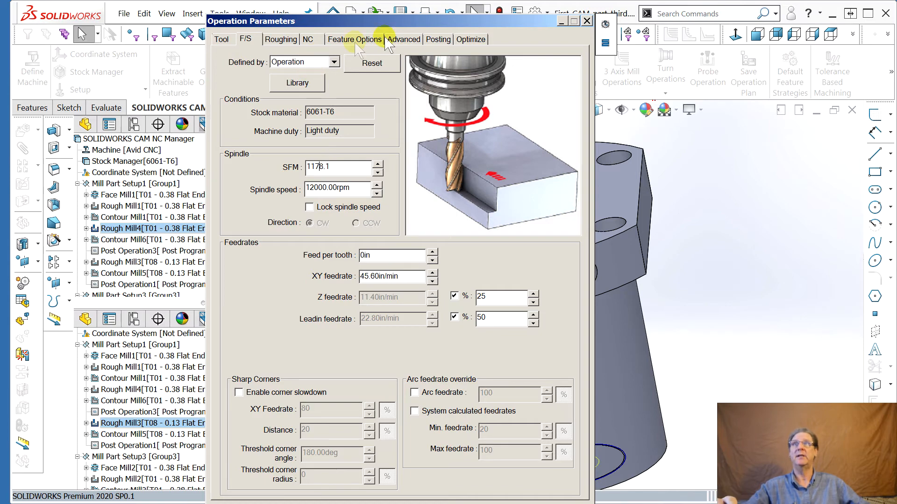
left_click_drag(394, 19, 896, 21)
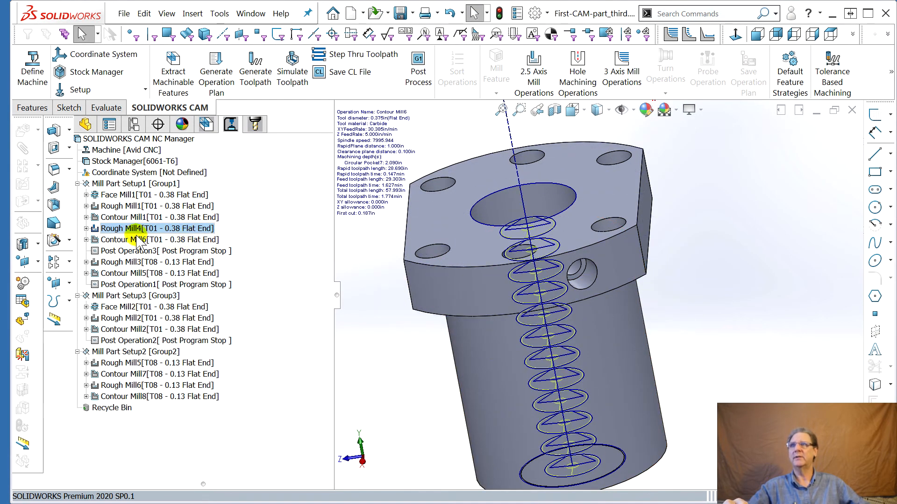
Open Contour Mill6's operation parameters and set its feeds and speeds to be defined by Operation
left_click(114, 239)
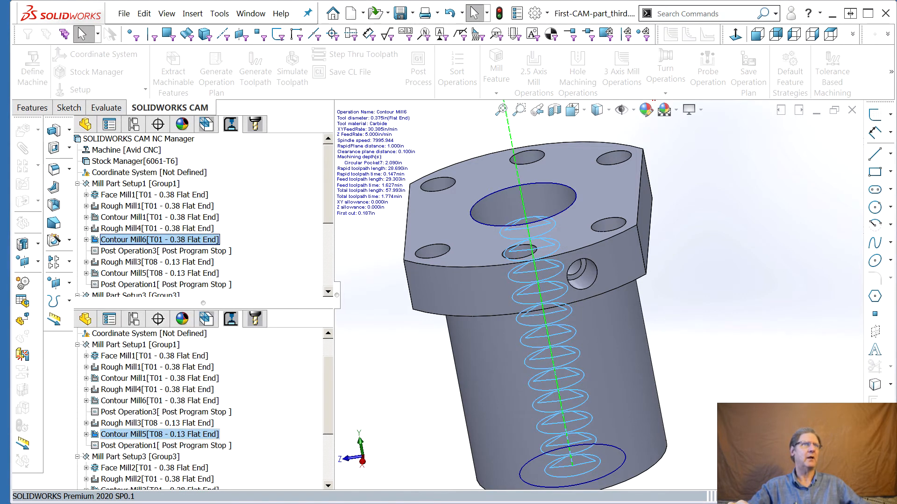
double_click(131, 239)
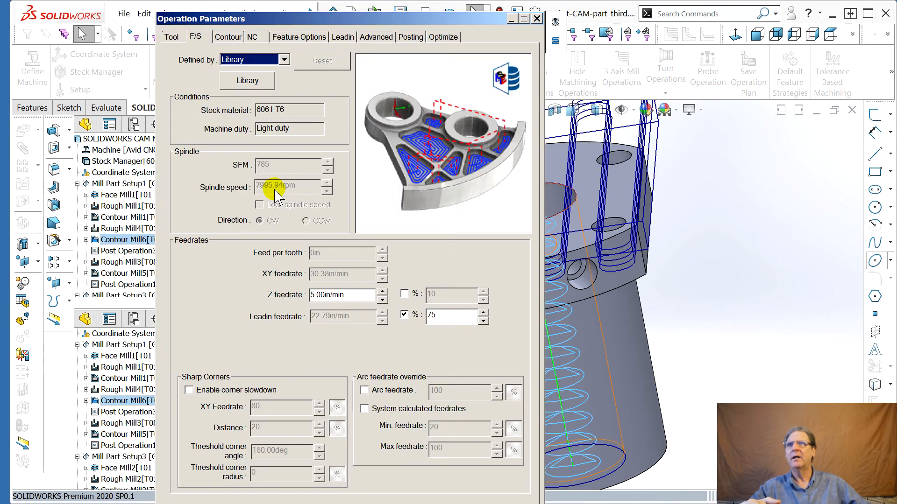
left_click(283, 60)
left_click(240, 66)
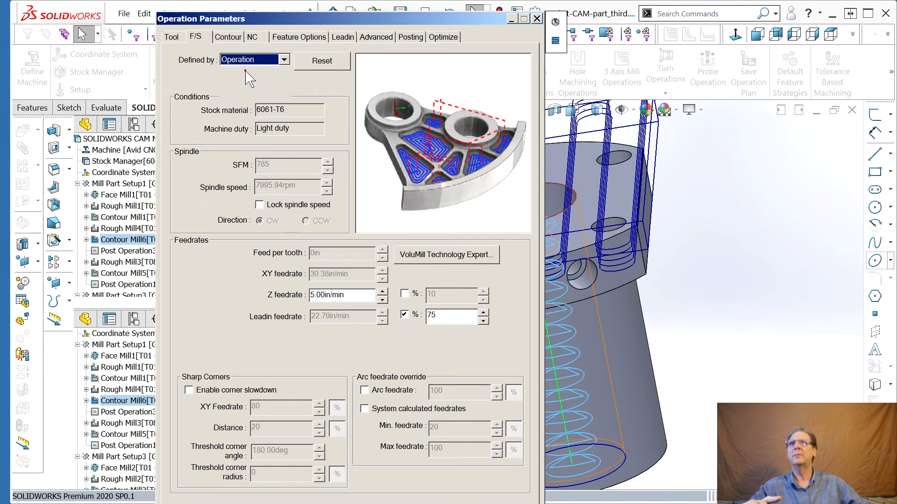
Set Contour Mill6's spindle speed to 12000 rpm and close the dialog
left_click(287, 186)
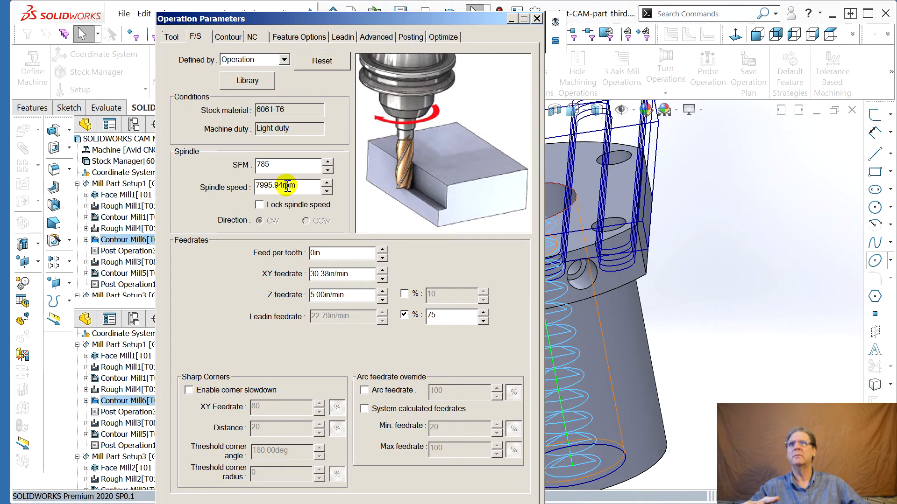
left_click_drag(283, 186, 235, 185)
type("12000rpm")
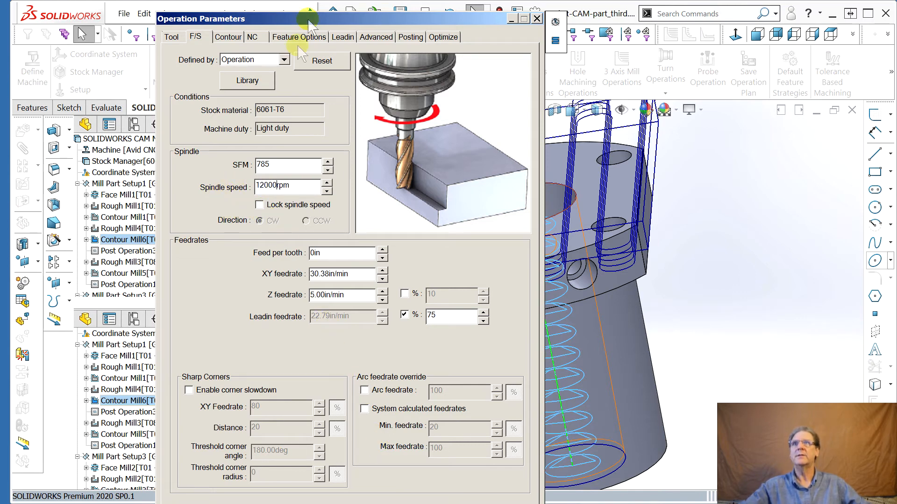
left_click(281, 166)
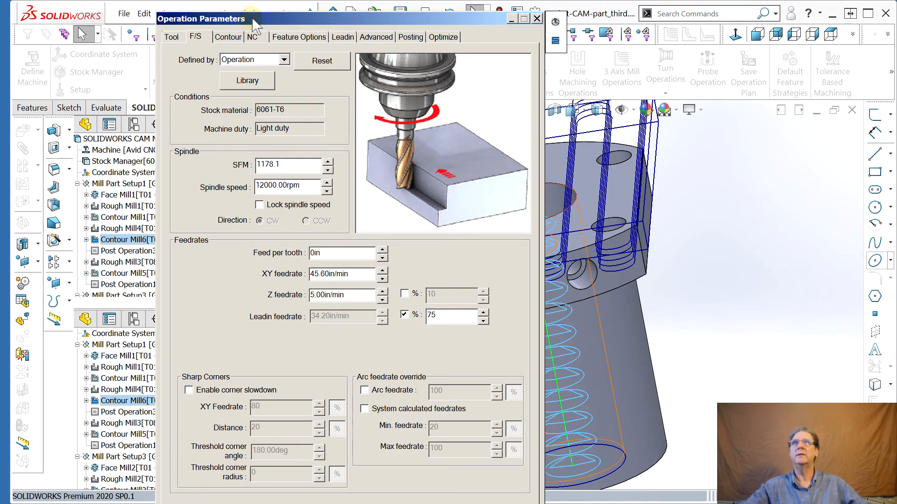
left_click(251, 13)
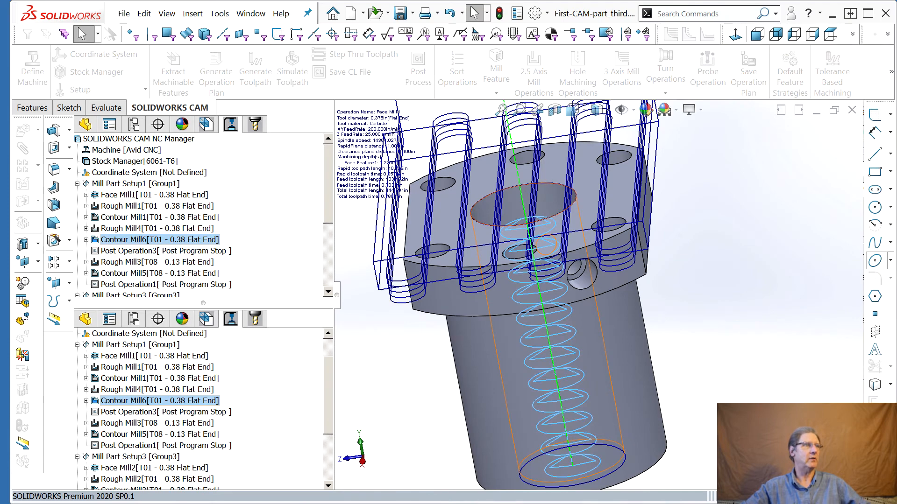
Open Rough Mill3's operation parameters, set its feeds and speeds to be defined by Operation, and close the dialog
left_click(132, 264)
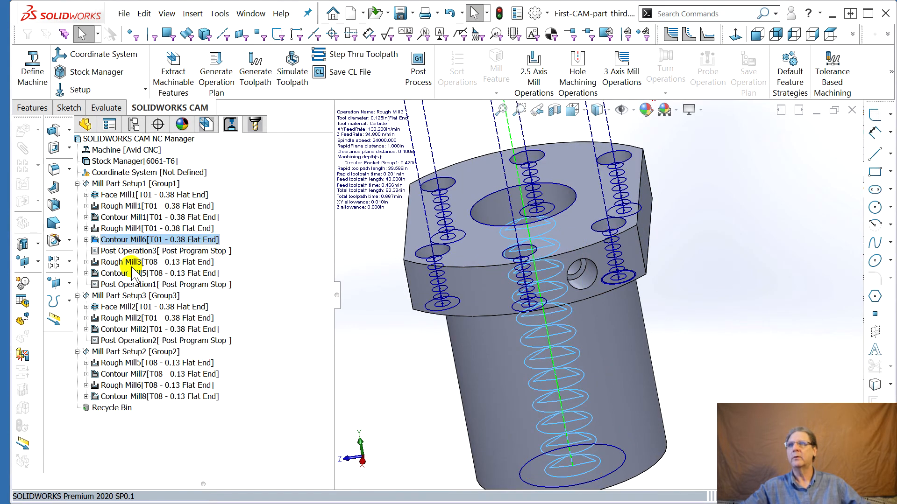
left_click(111, 263)
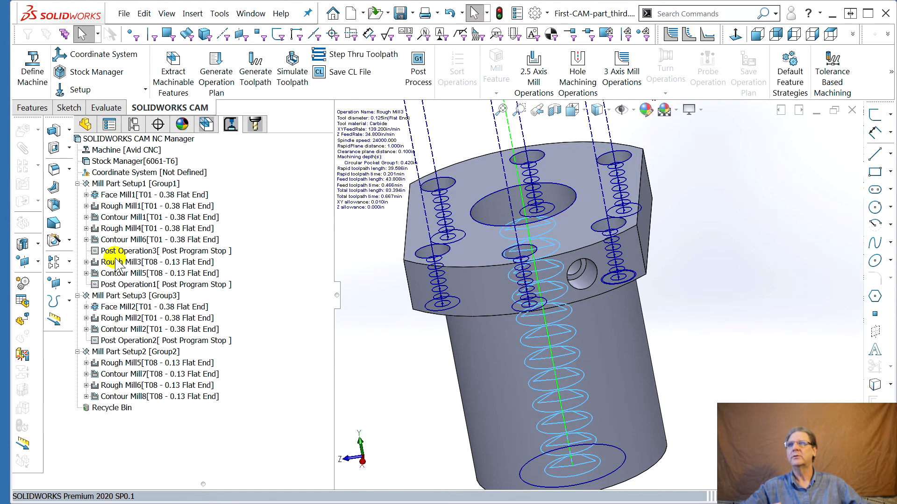
left_click(114, 262)
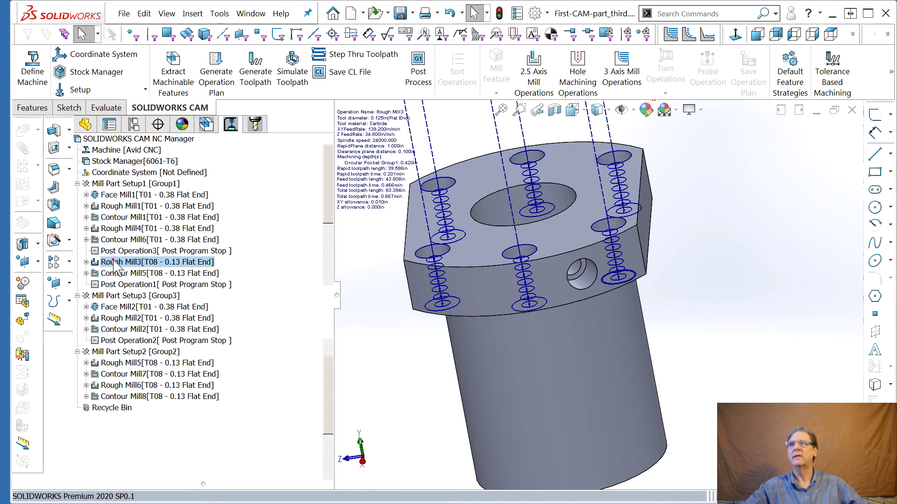
left_click(123, 262)
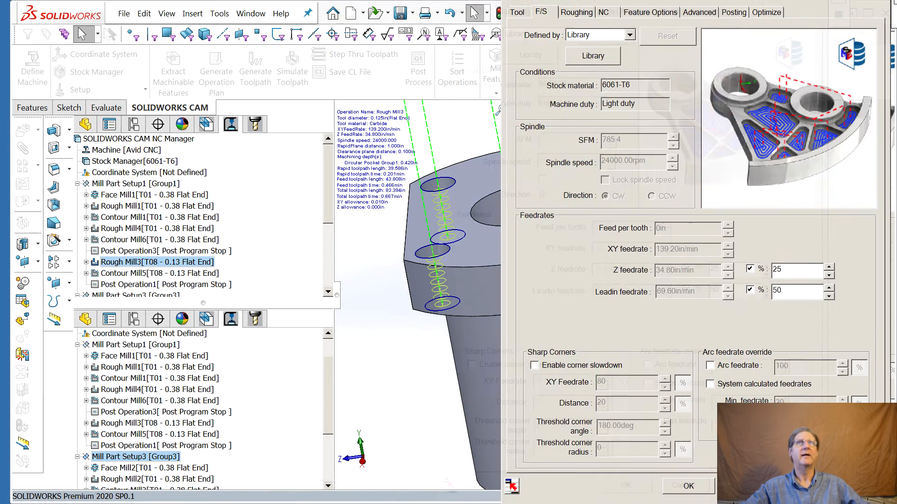
left_click_drag(649, 6, 302, 27)
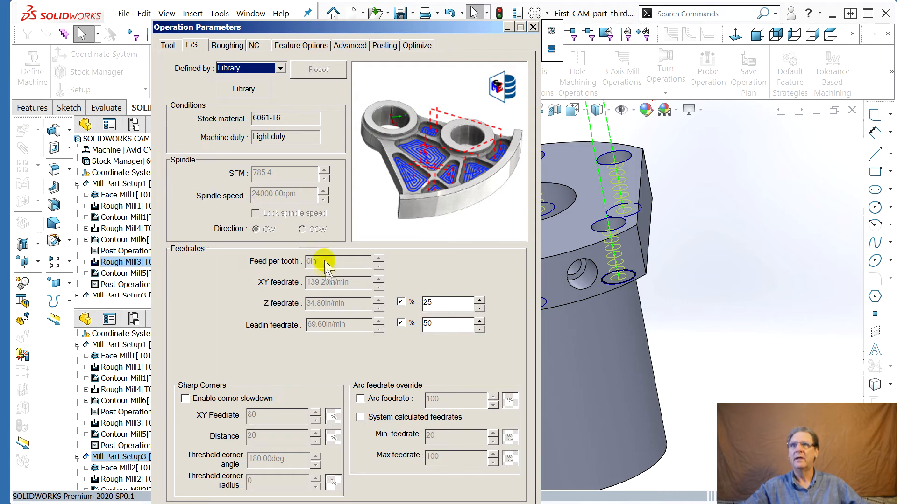
left_click(280, 70)
left_click(252, 83)
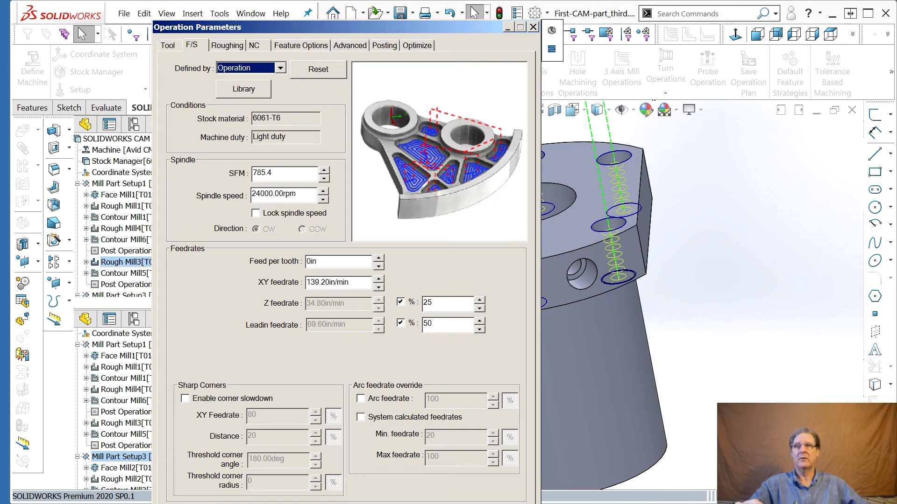
left_click_drag(446, 27, 896, 25)
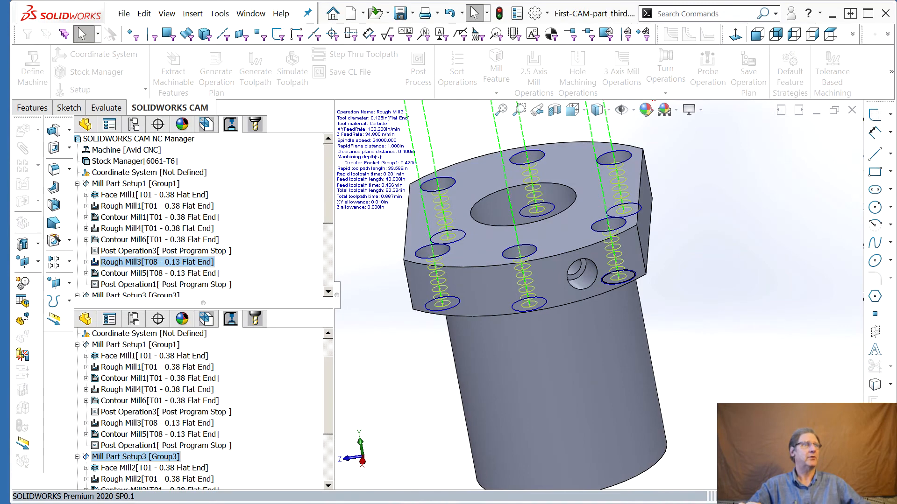
key("Escape")
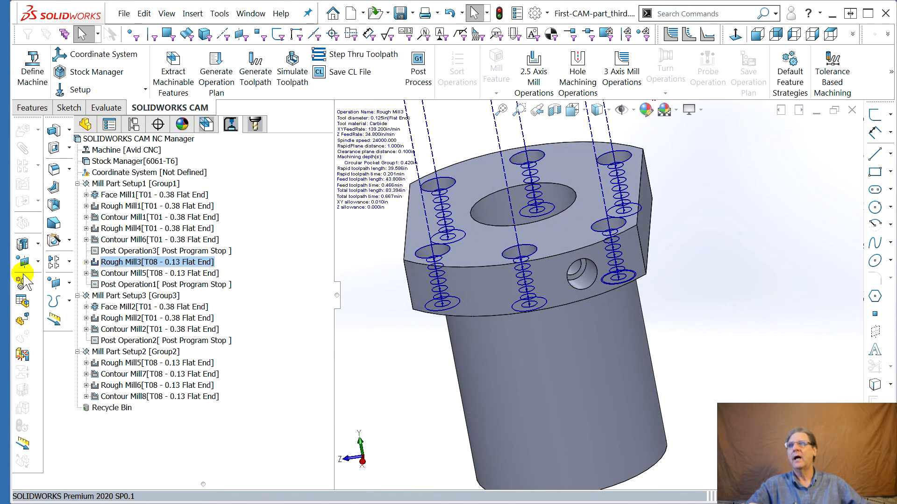
double_click(127, 273)
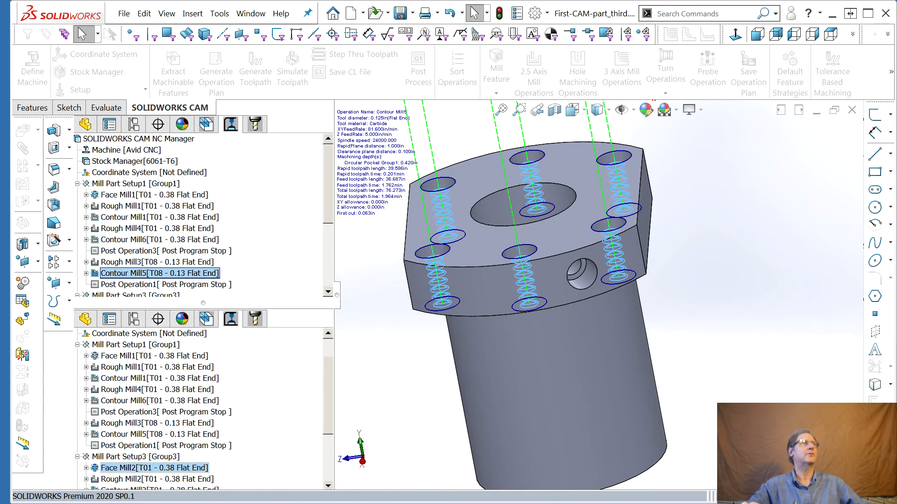
key("Escape")
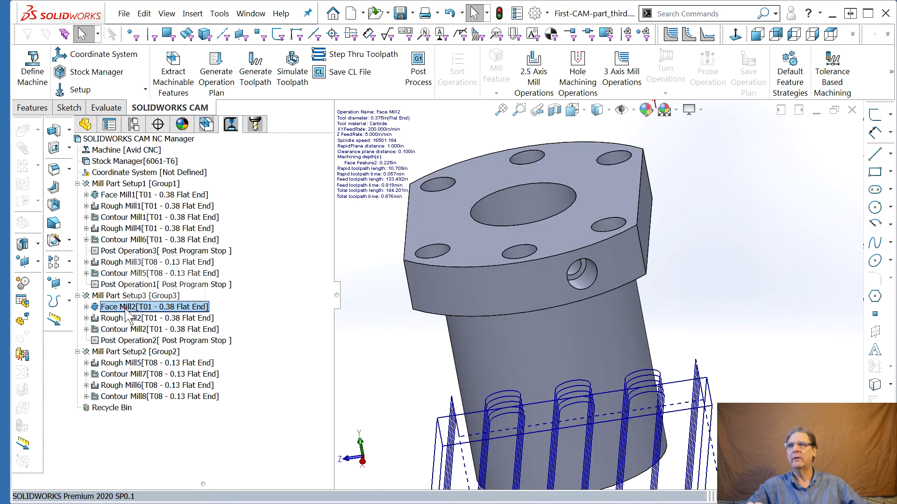
Open Face Mill2's operation parameters to review its feeds and speeds, and close the dialog
double_click(126, 308)
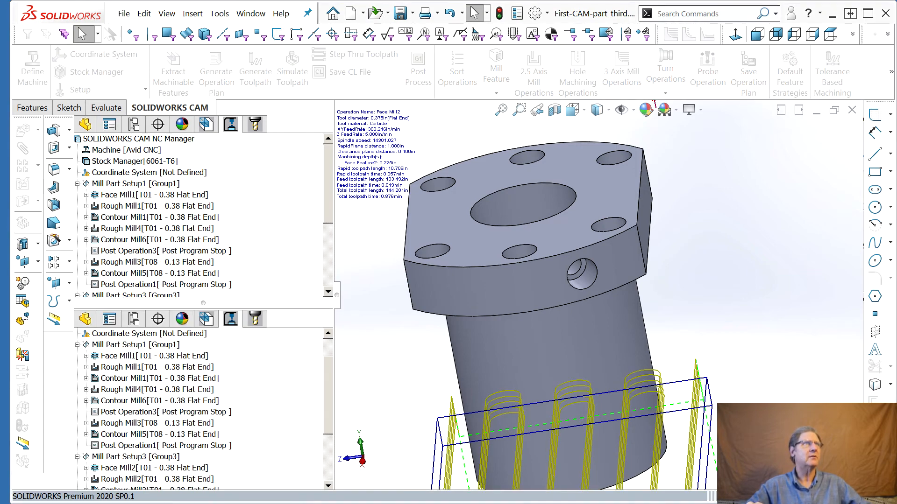
left_click_drag(896, 29, 447, 46)
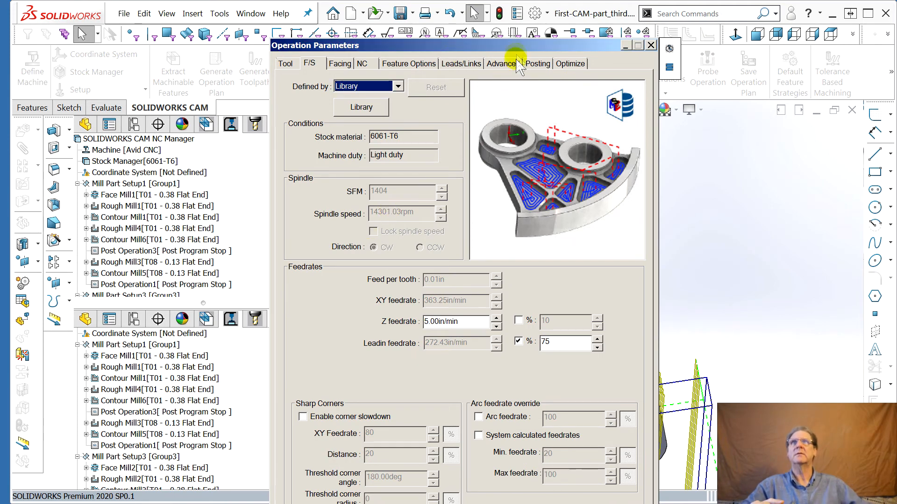
left_click_drag(496, 47, 896, 42)
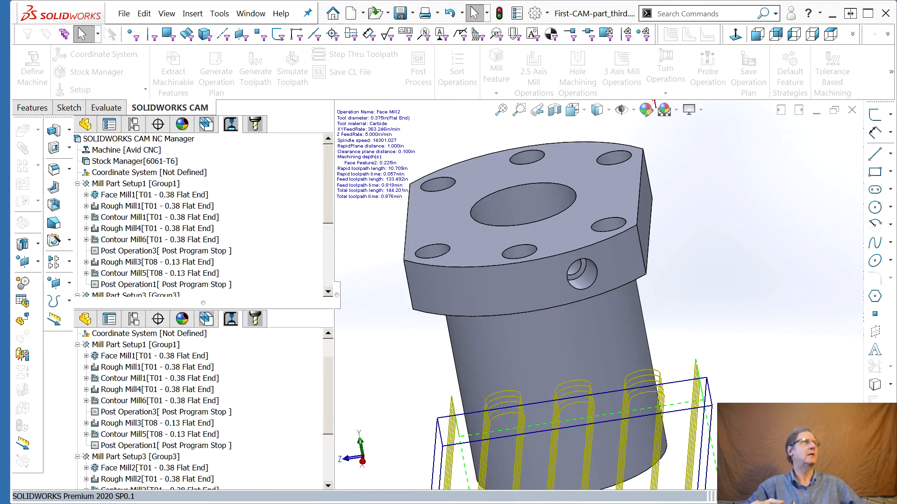
key("Escape")
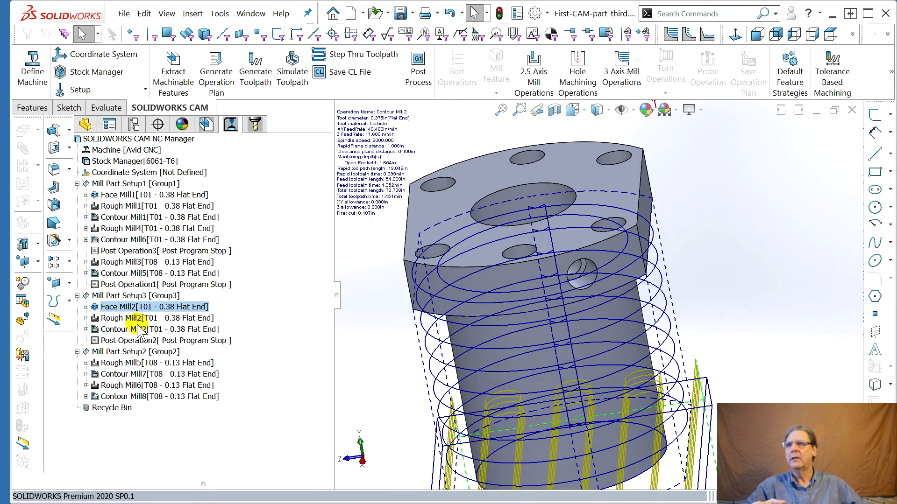
Open Rough Mill2's operation parameters and set its feeds and speeds to be defined by Operation
double_click(118, 319)
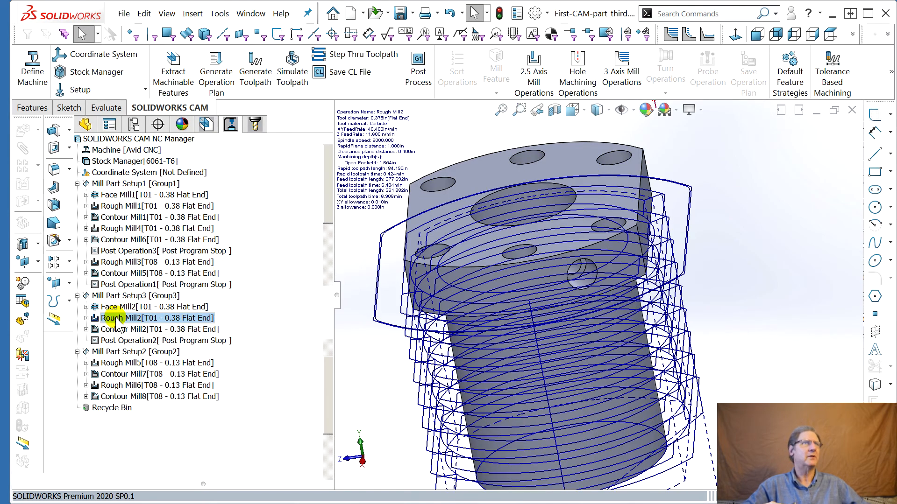
left_click_drag(896, 42, 336, 17)
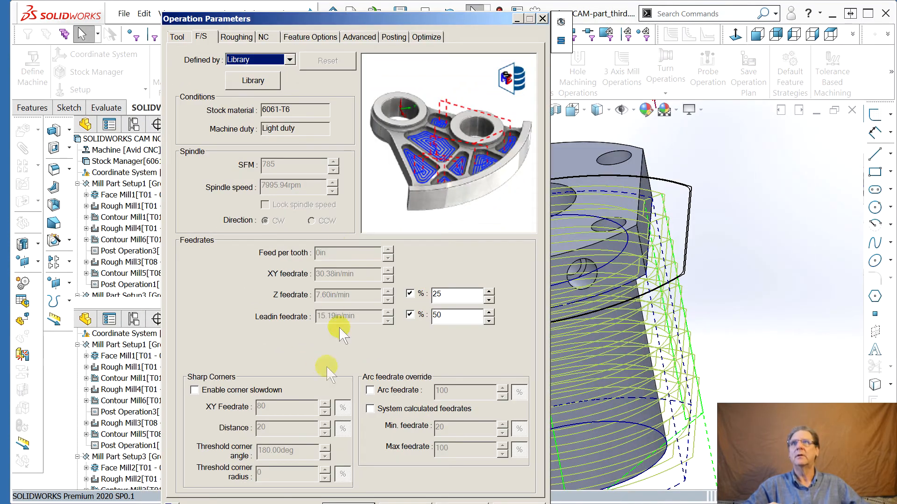
left_click(290, 59)
left_click(262, 70)
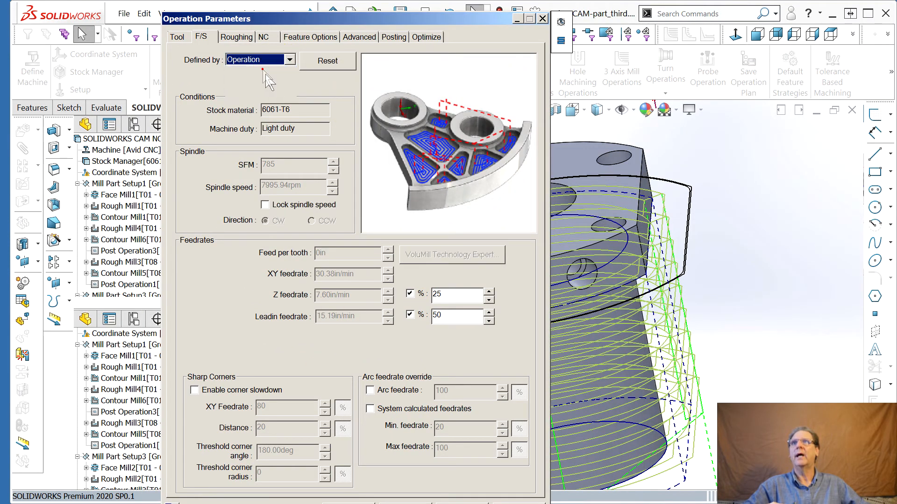
Set Rough Mill2's spindle speed to 12000 rpm and close the dialog
left_click_drag(288, 186, 262, 186)
type("12000")
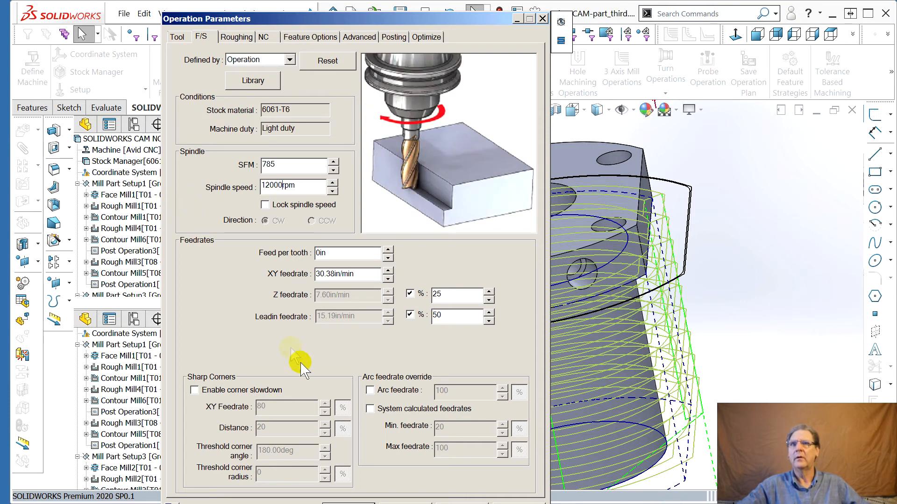
left_click_drag(417, 22, 896, 103)
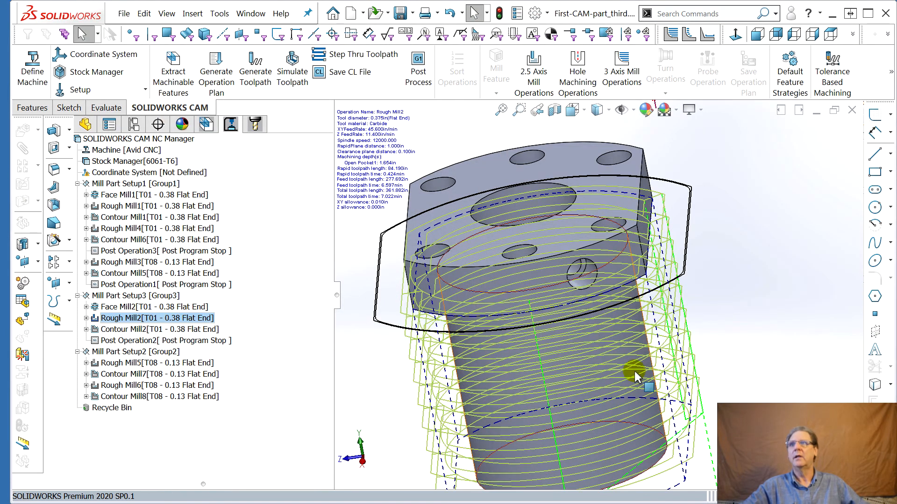
Open Contour Mill2's operation parameters and set its feeds and speeds to be defined by Operation
double_click(149, 329)
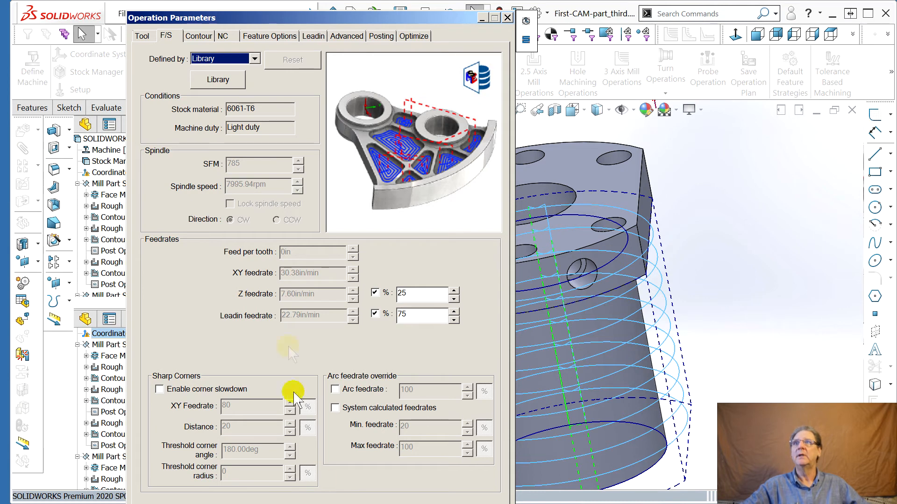
left_click(226, 60)
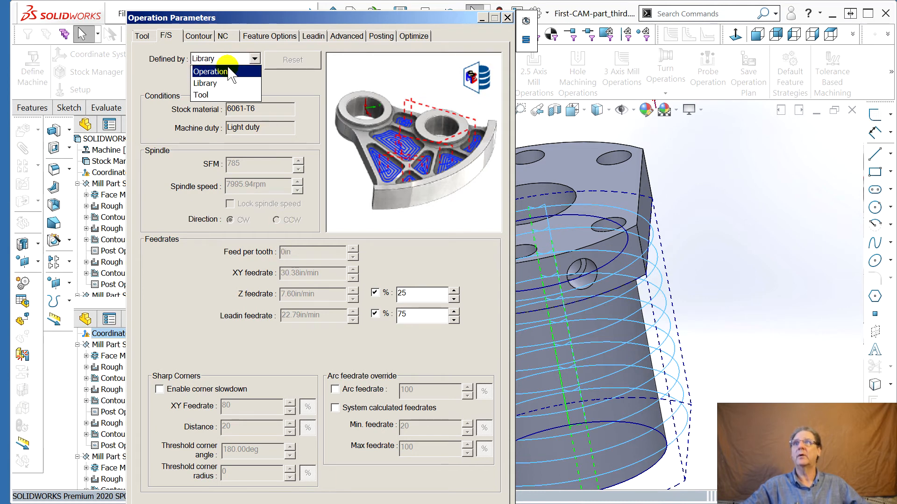
left_click(211, 71)
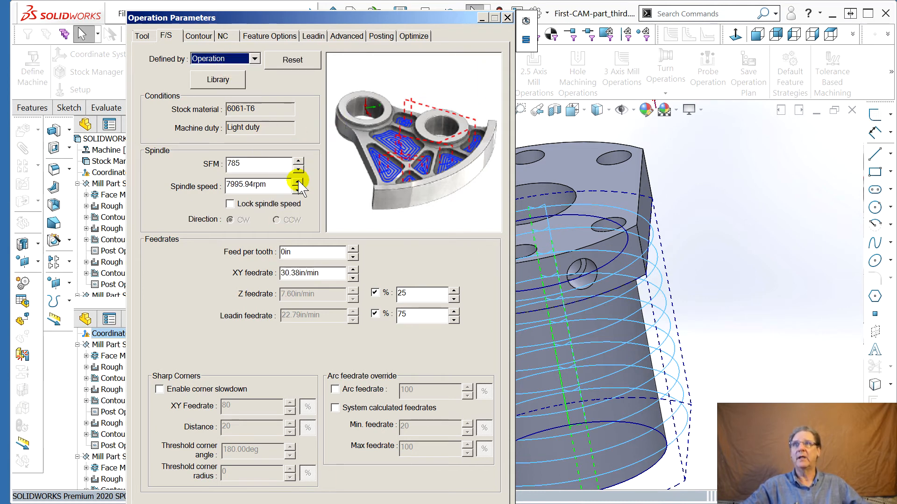
Set Contour Mill2's spindle speed to 12000 rpm and close the dialog
left_click(254, 187)
left_click_drag(255, 187, 208, 187)
type("12000rpm")
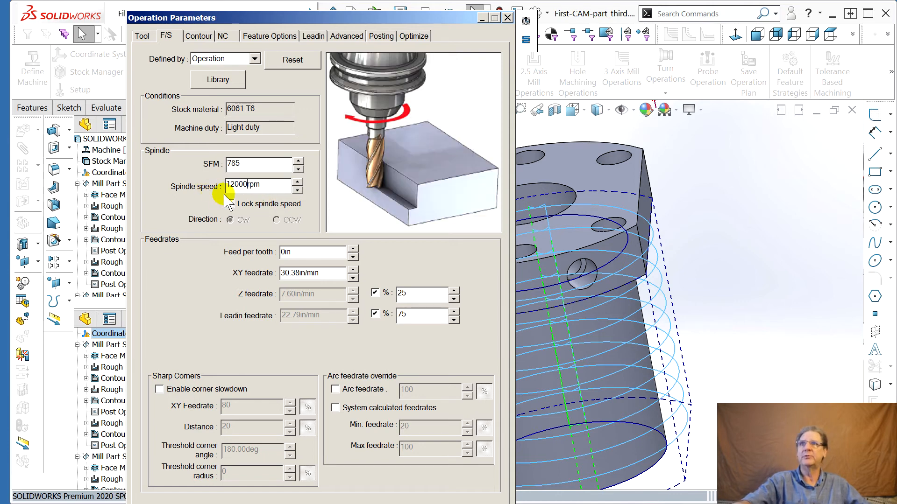
left_click_drag(312, 17, 896, 14)
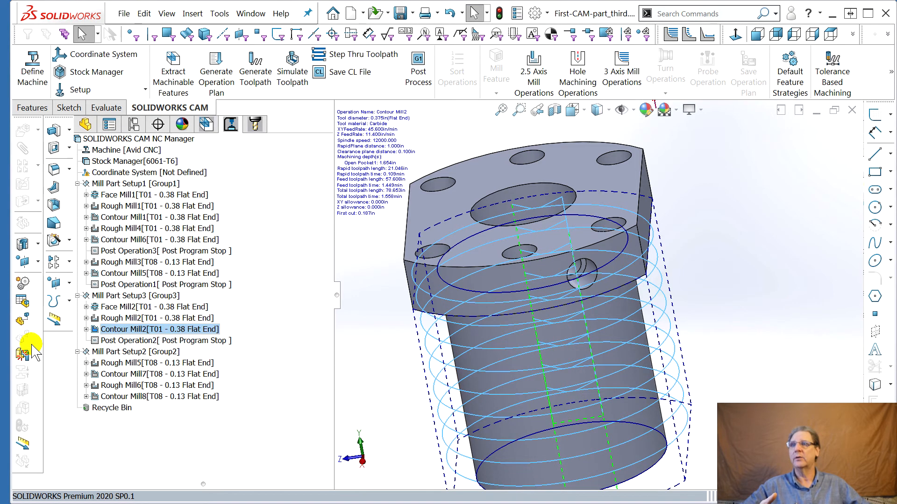
Review the toolpath details of Mill Part Setup2's operations, Rough Mill5 through Contour Mill8
left_click(122, 341)
left_click(118, 363)
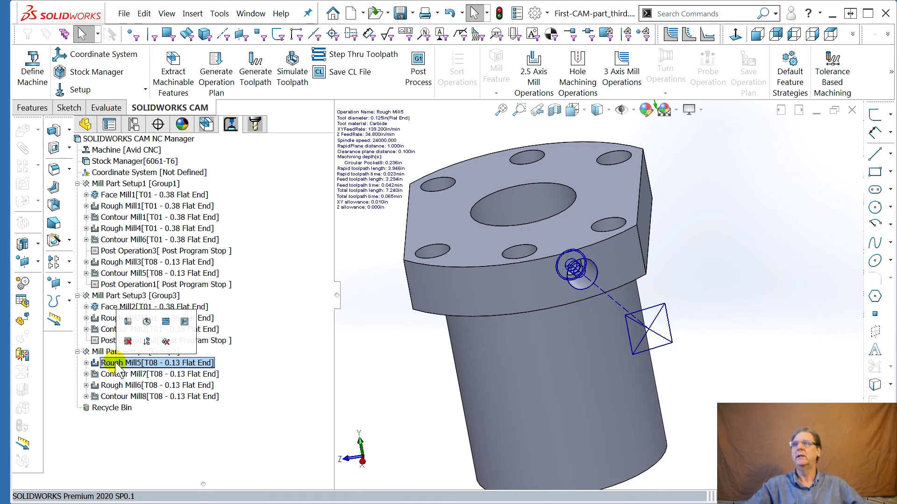
double_click(116, 364)
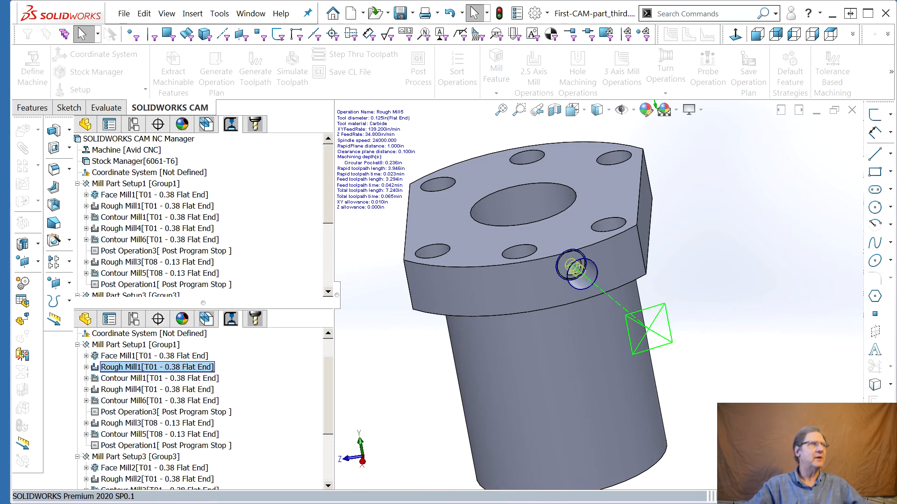
left_click(132, 374)
double_click(133, 374)
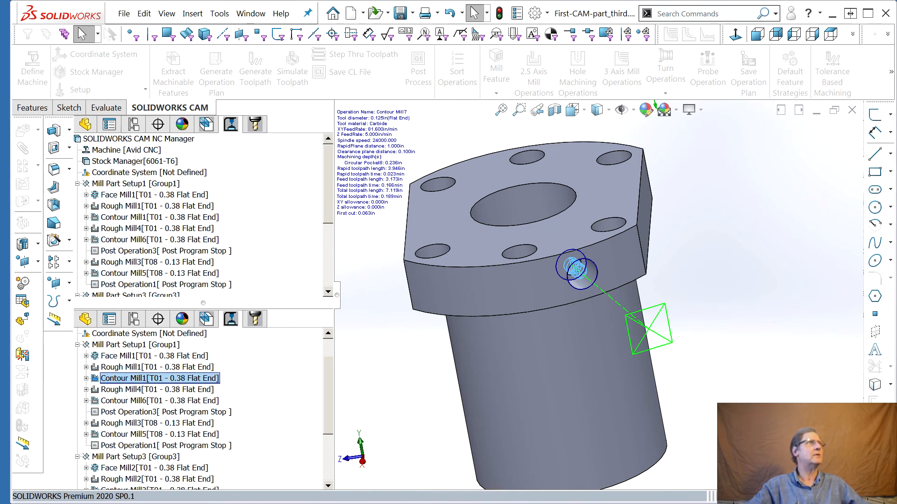
left_click(130, 387)
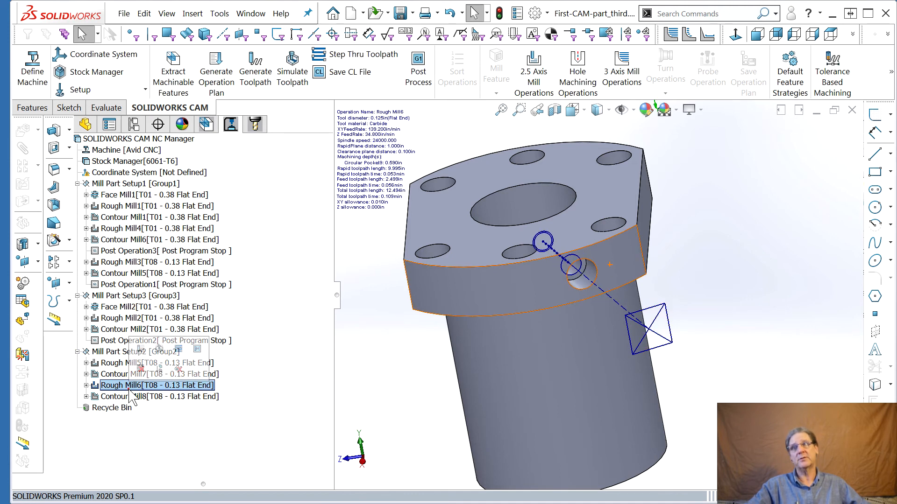
double_click(130, 387)
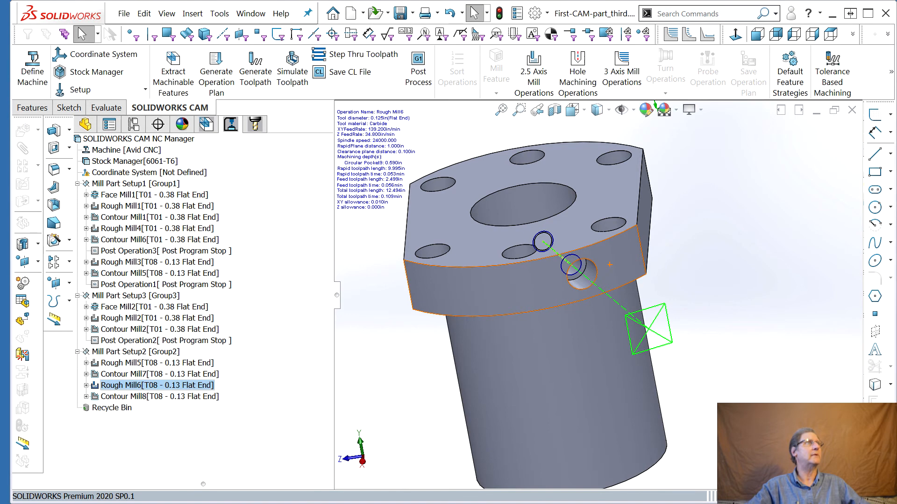
left_click(123, 396)
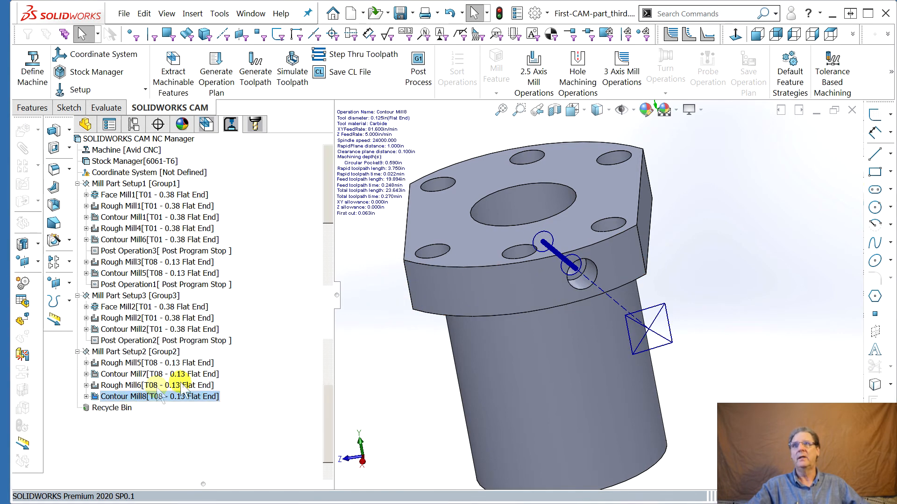
double_click(123, 396)
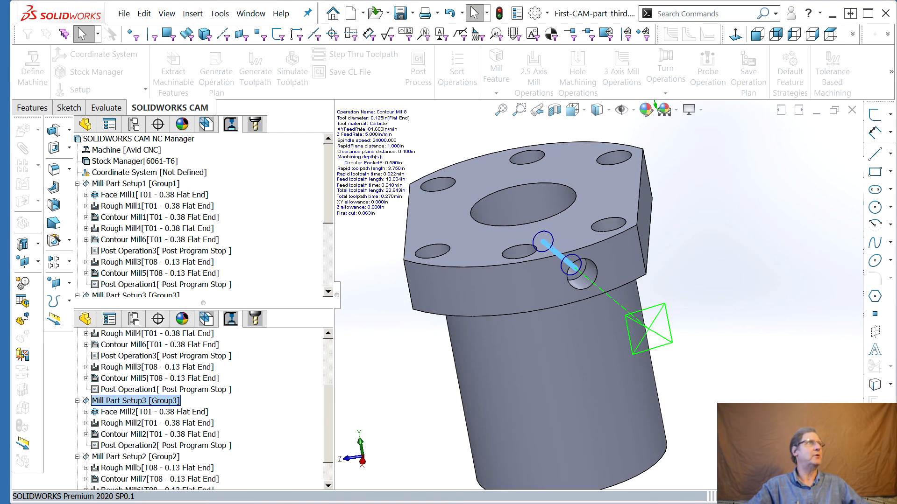
key("Escape")
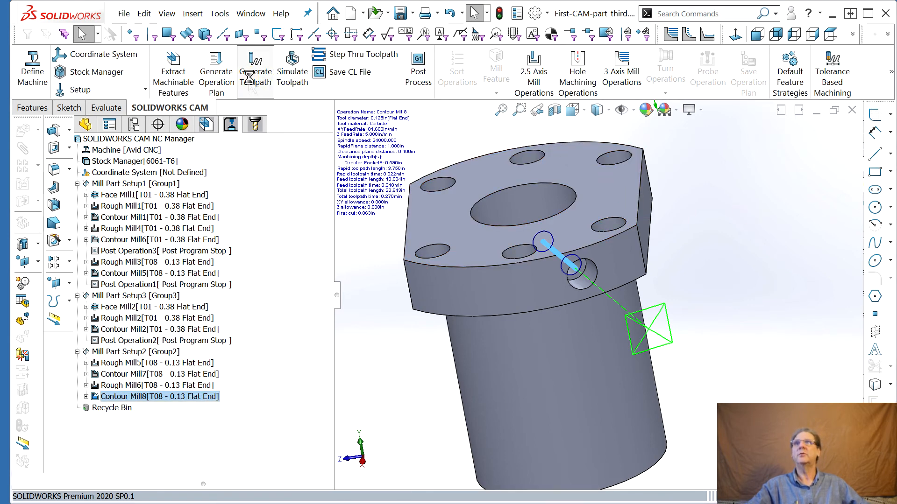
Open the NC Manager's parameters to review toolpath statistics and estimated machining time, then close them
right_click(133, 139)
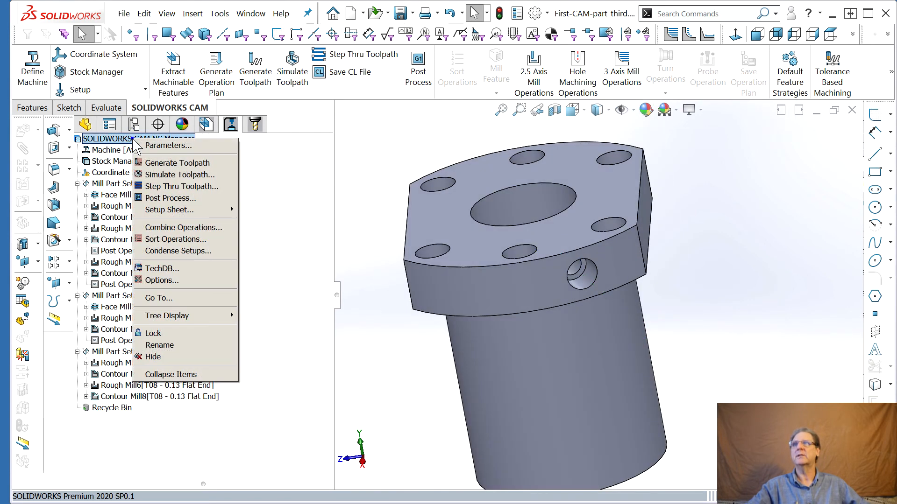
left_click(142, 145)
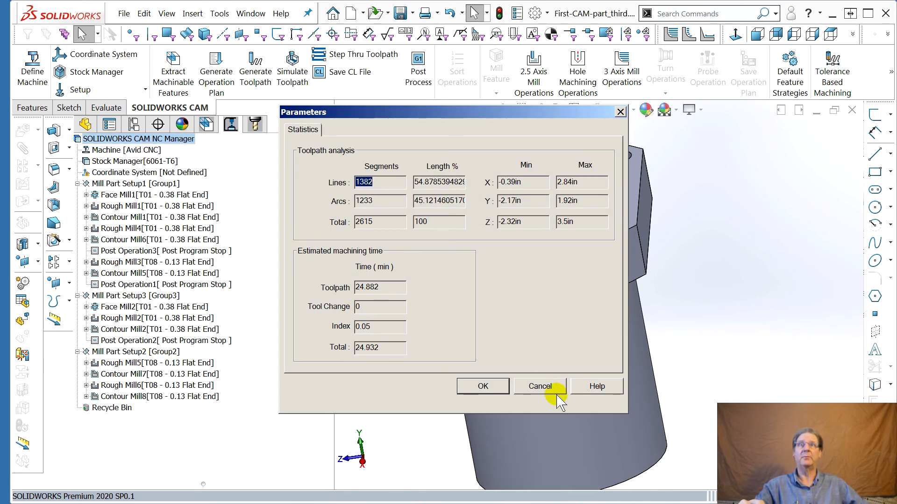
left_click(541, 386)
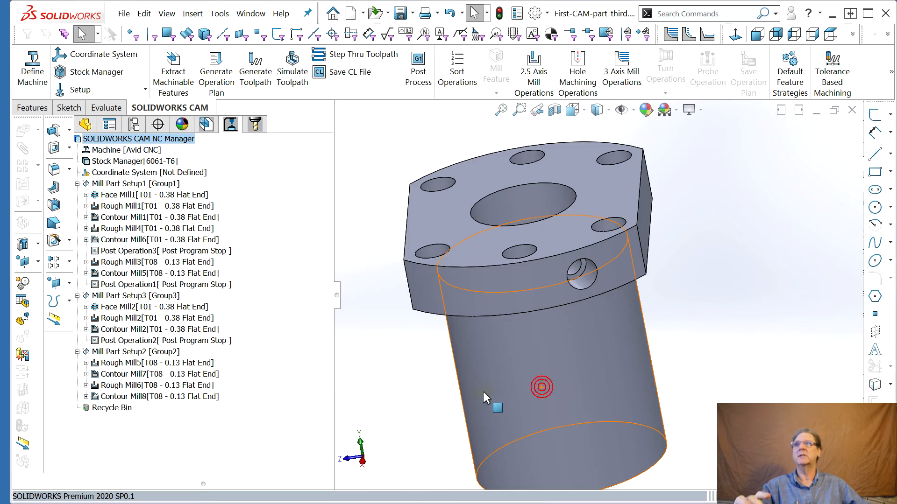
Display the tool crib with its tools in the tool tree
left_click(161, 162)
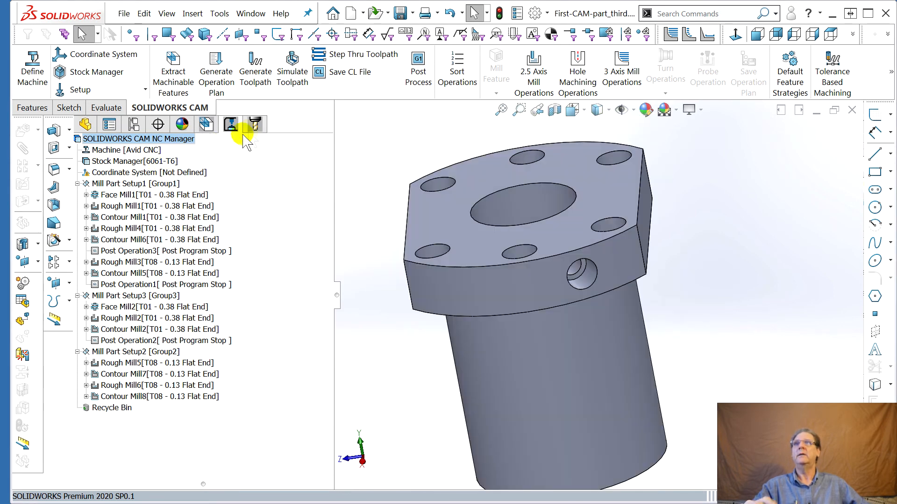
left_click(255, 125)
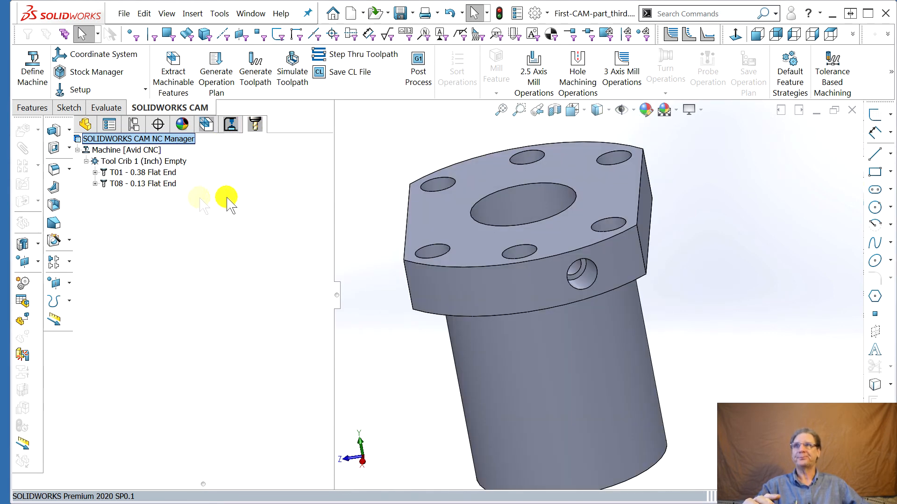
left_click(230, 124)
Open Simulate Toolpath and review the collision handling options for the tool, shank and holder
left_click(292, 72)
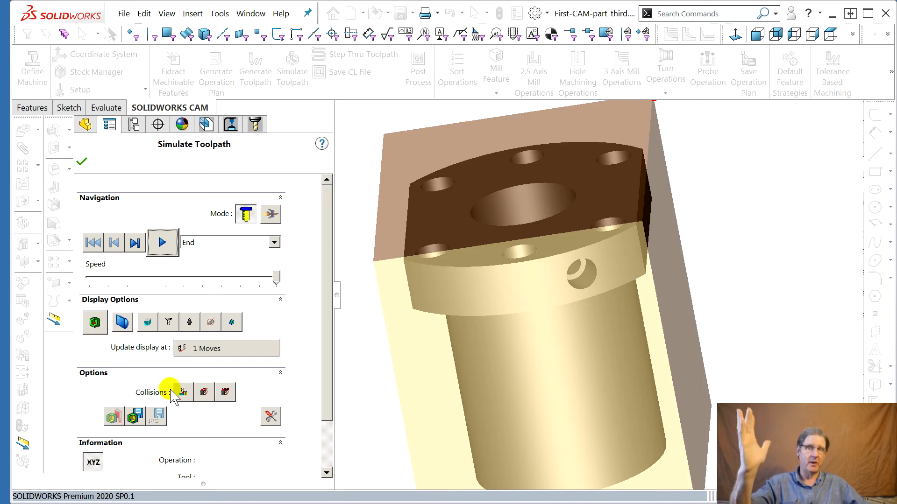
left_click(182, 392)
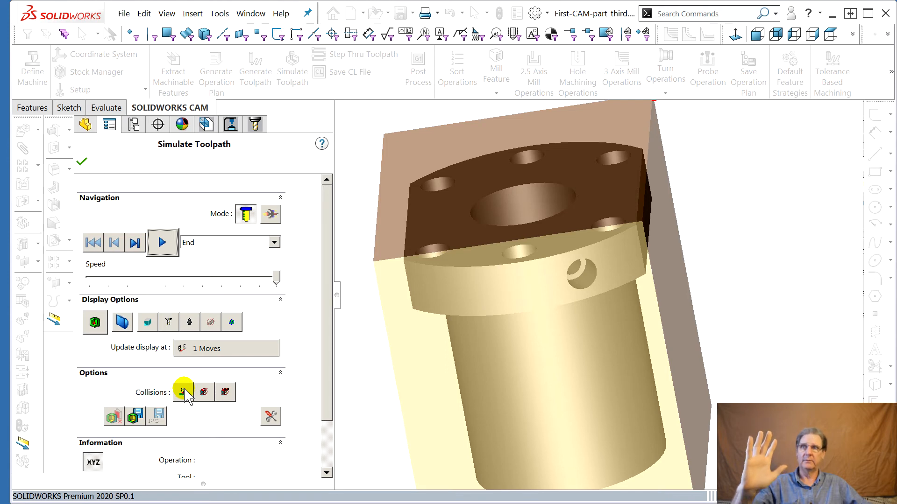
left_click(182, 396)
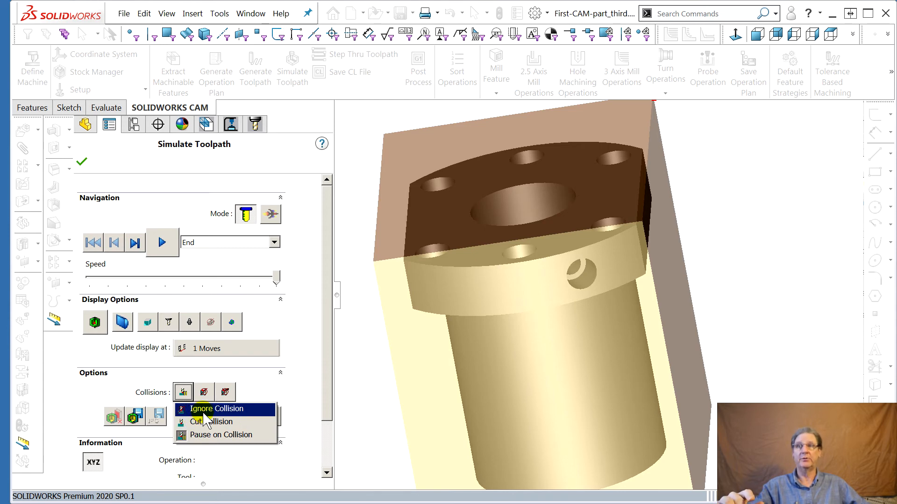
left_click(204, 392)
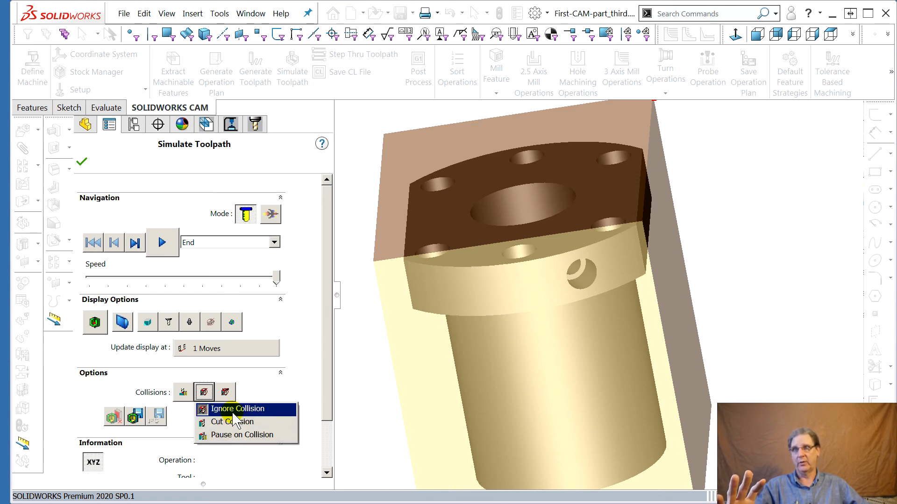
left_click(281, 398)
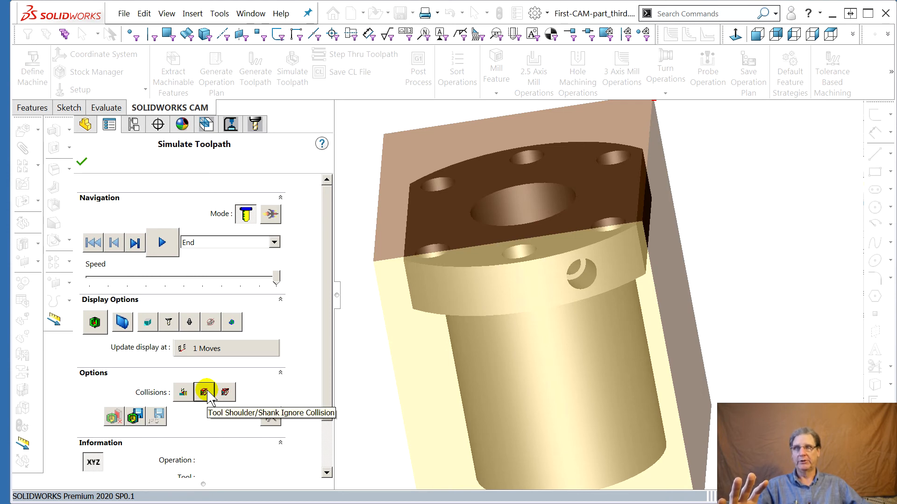
left_click(226, 393)
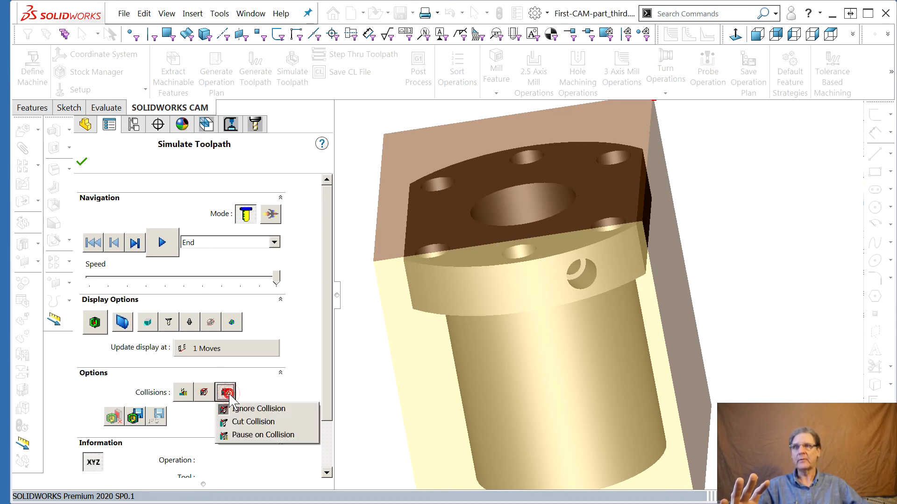
left_click(236, 409)
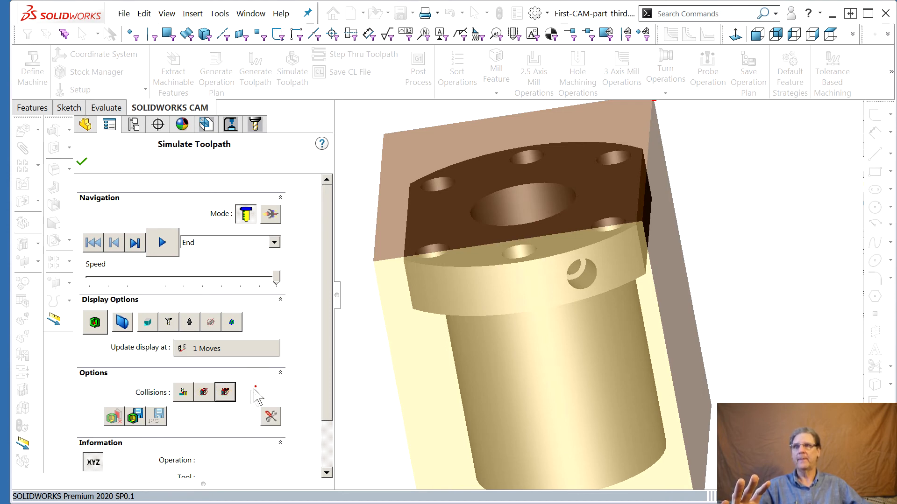
left_click(226, 393)
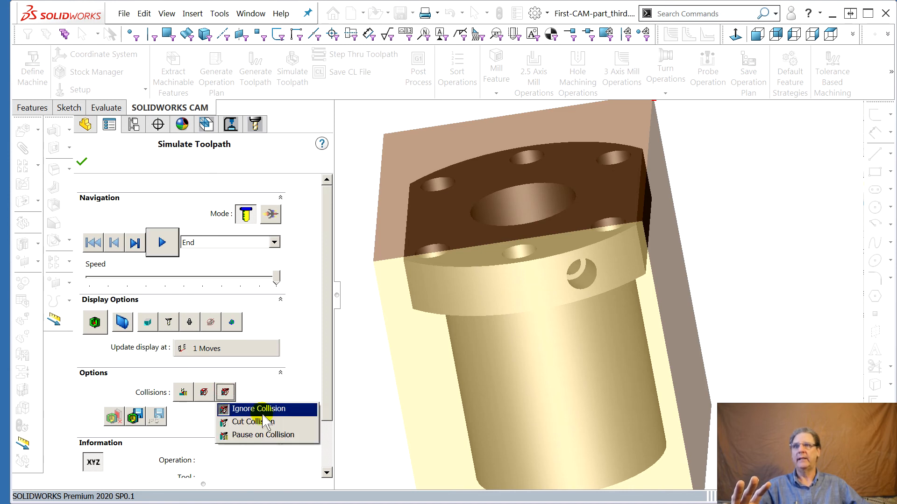
left_click(253, 409)
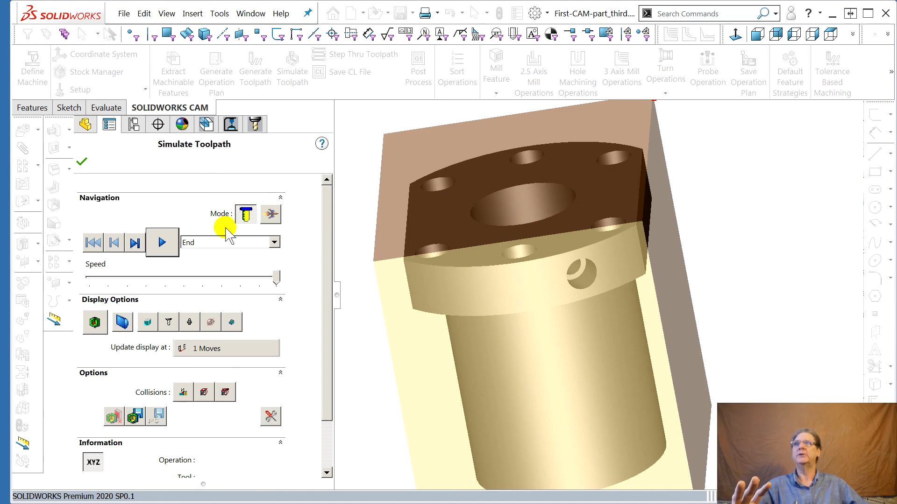
Play the toolpath simulation for all operations
scroll(540, 334, "down", 1)
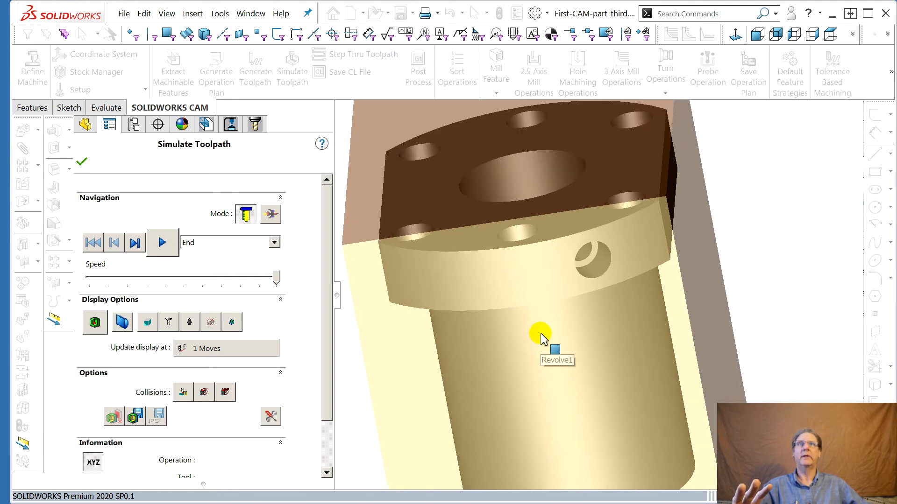
scroll(539, 333, "up", 2)
scroll(667, 340, "up", 1)
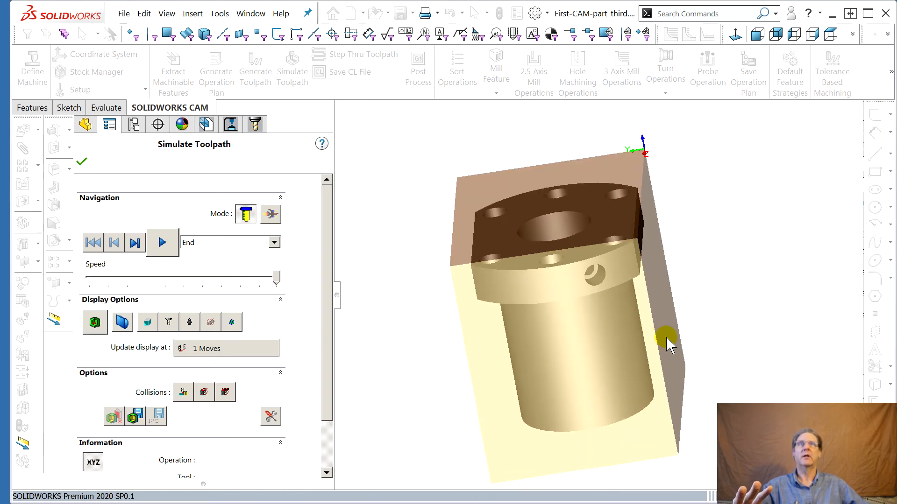
scroll(684, 357, "down", 1)
scroll(684, 361, "up", 1)
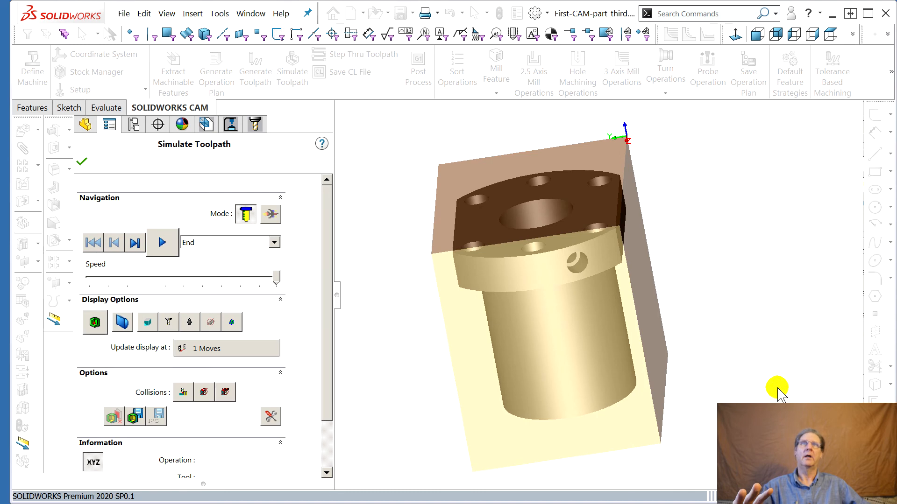
scroll(775, 392, "up", 1)
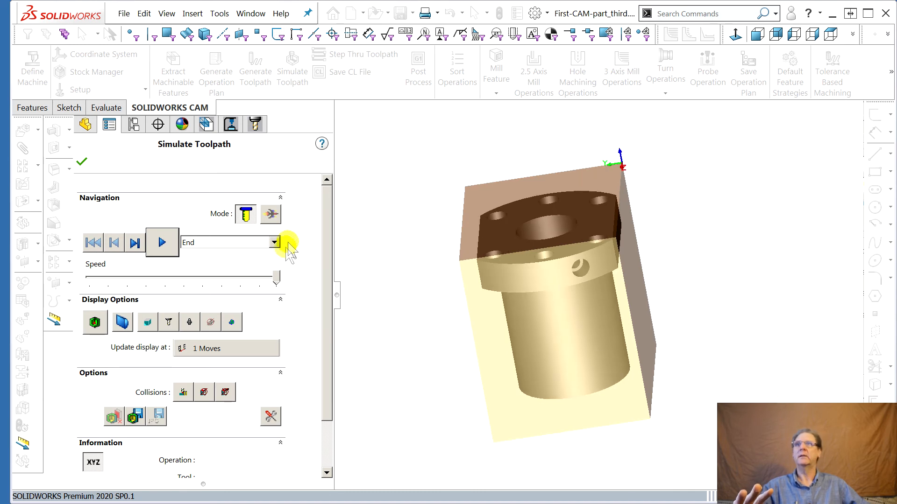
left_click(161, 243)
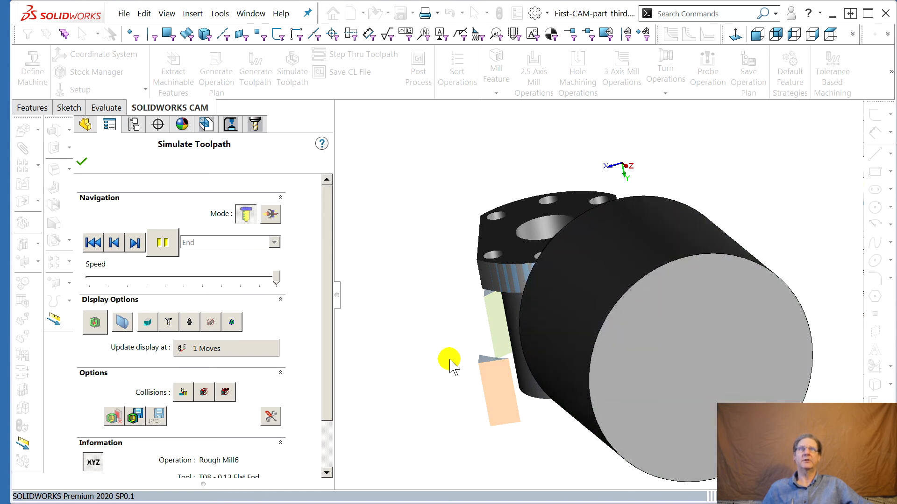
Turn on the stock-versus-part comparison display and inspect the simulated part from several angles
middle_click_drag(486, 346, 544, 304)
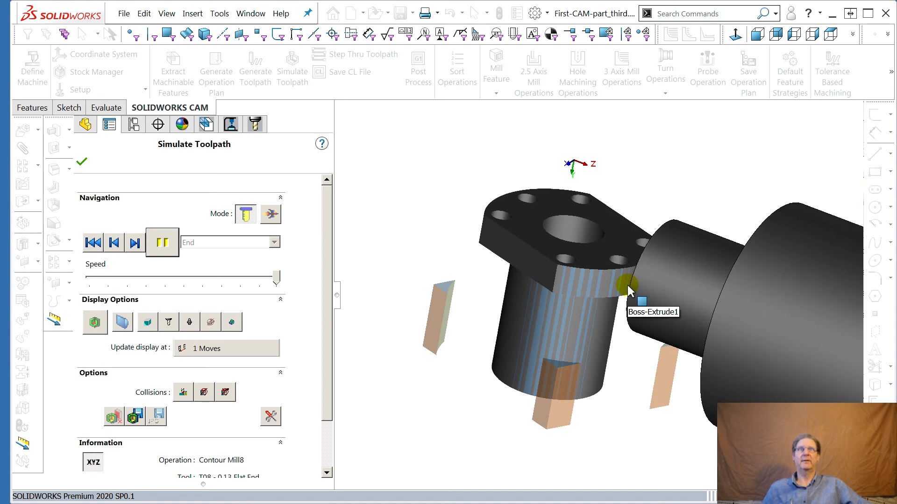
middle_click_drag(622, 286, 527, 273)
scroll(605, 366, "up", 2)
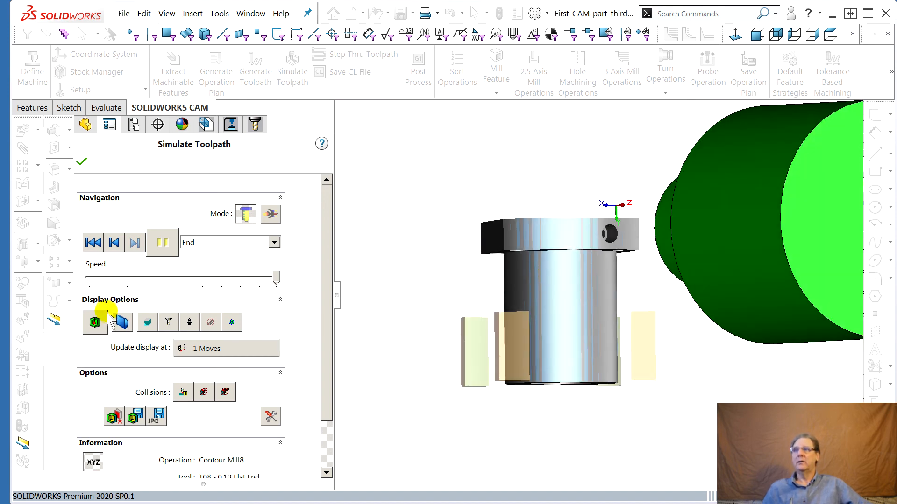
left_click(95, 320)
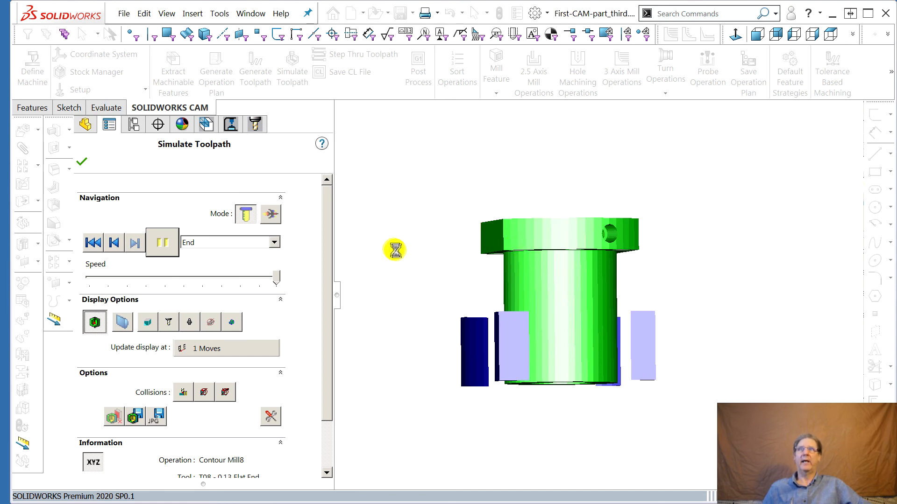
middle_click_drag(441, 272, 436, 344)
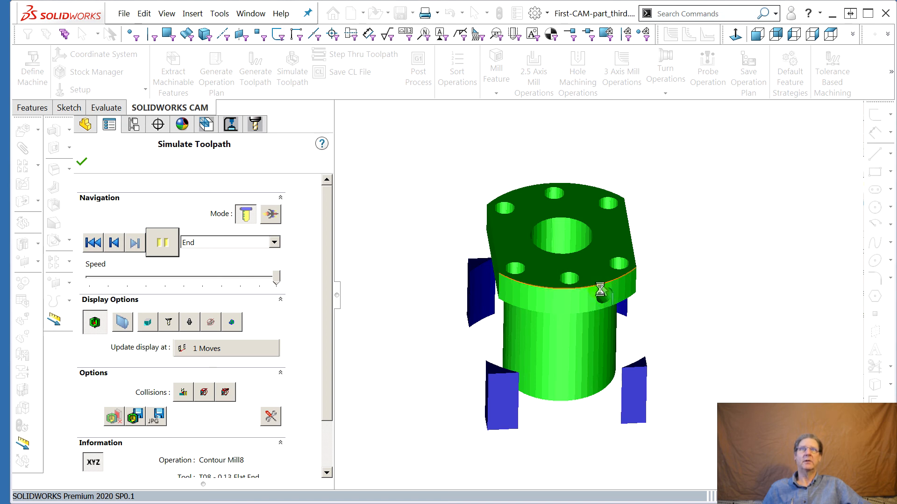
scroll(608, 297, "down", 2)
scroll(610, 290, "down", 3)
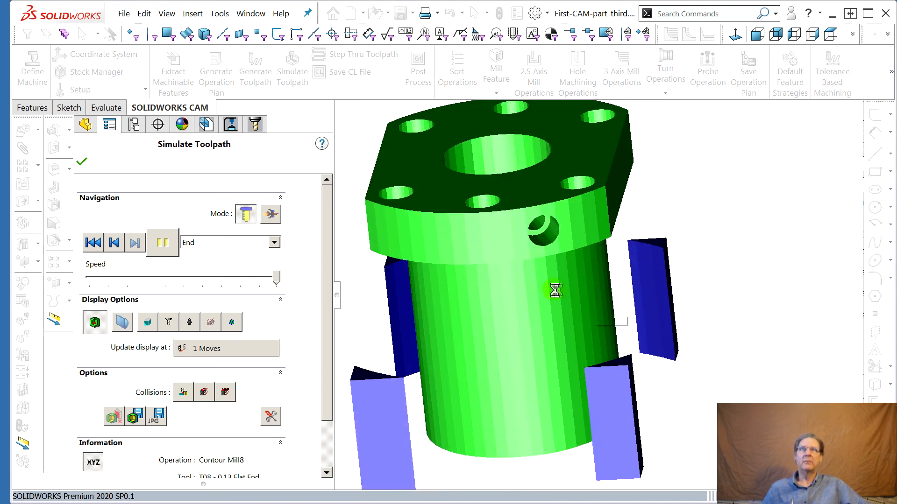
middle_click_drag(554, 290, 564, 345)
middle_click_drag(578, 270, 621, 190)
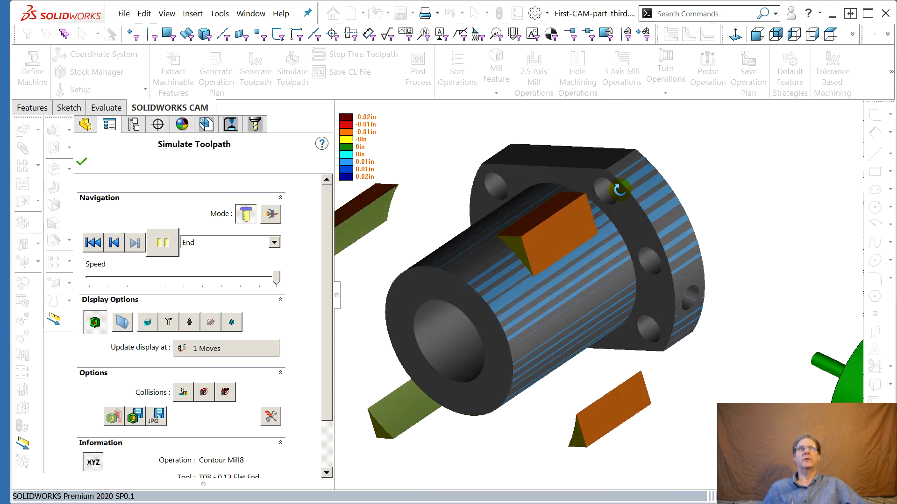
middle_click_drag(479, 288, 599, 381)
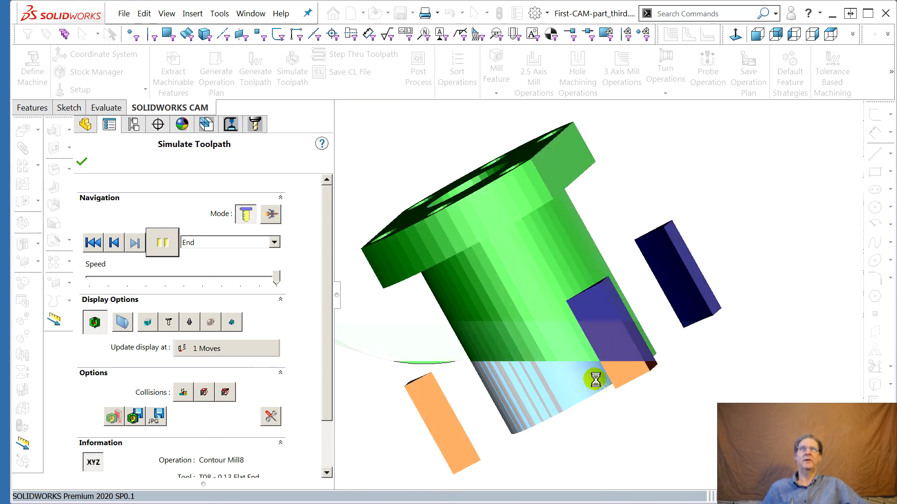
middle_click_drag(477, 280, 377, 197)
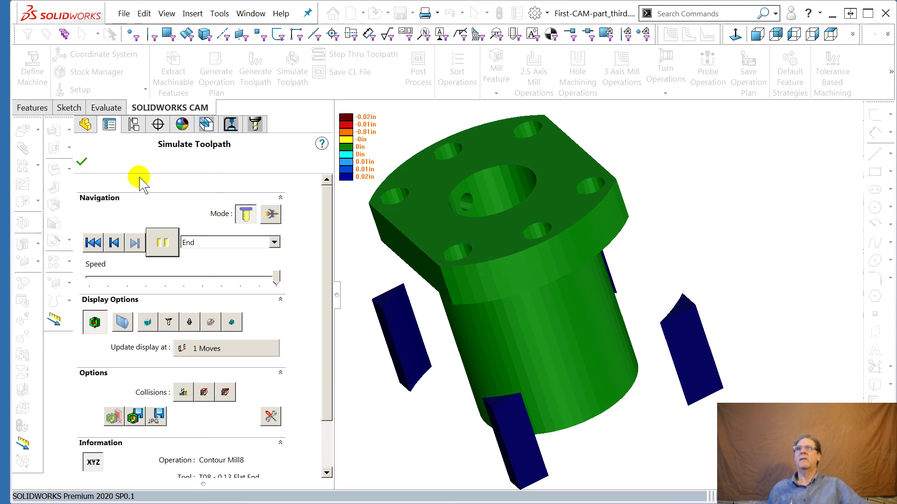
Close the simulation and select Rough Mill1 in Mill Part Setup1
left_click(80, 161)
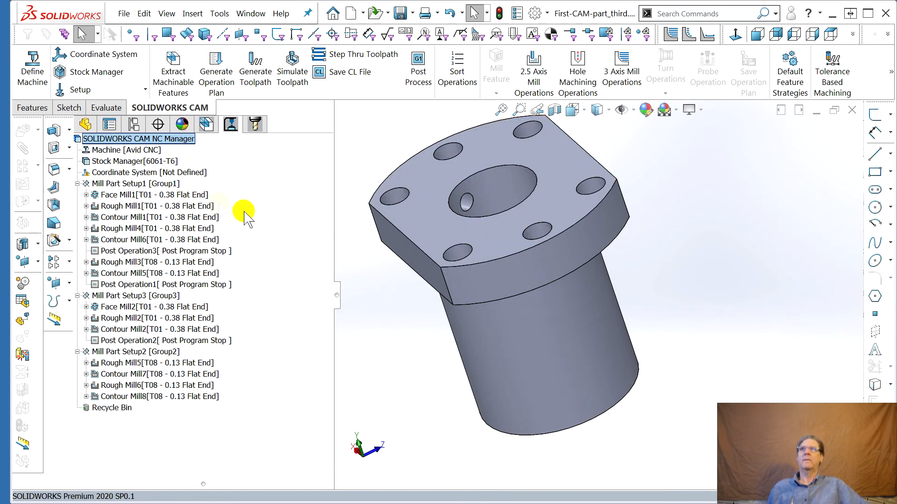
mouse_move(148, 229)
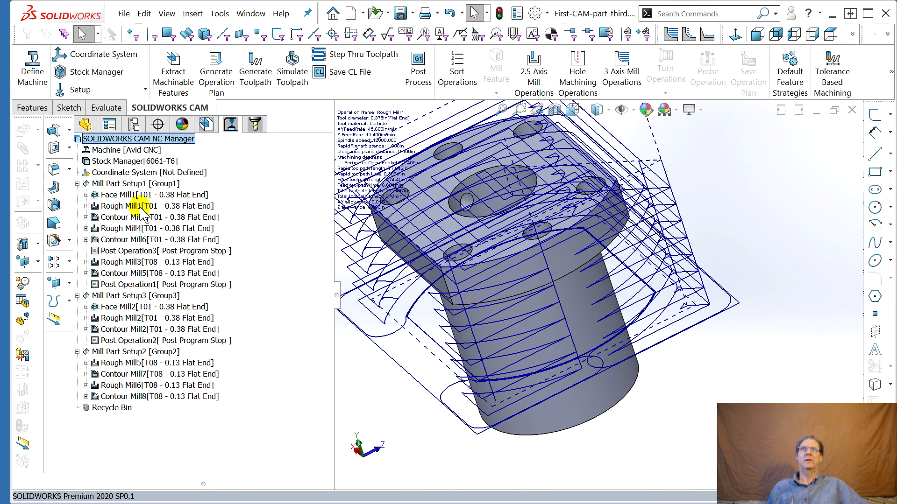
left_click(140, 207)
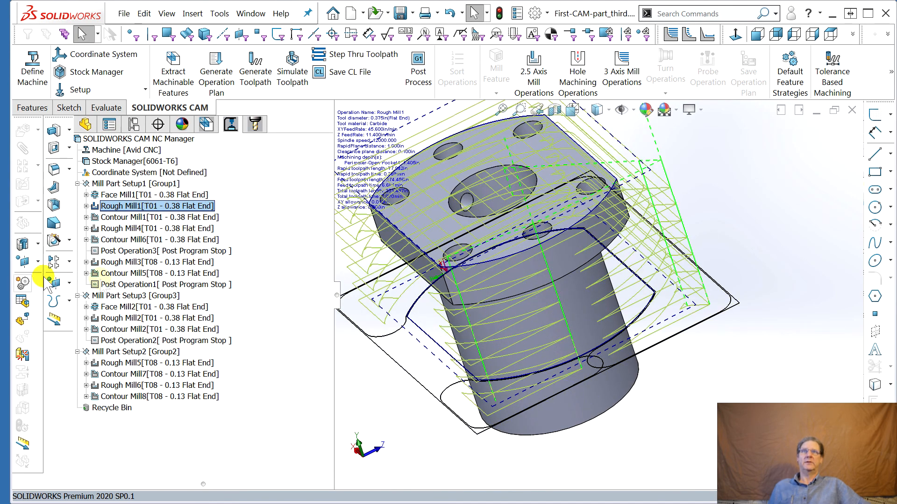